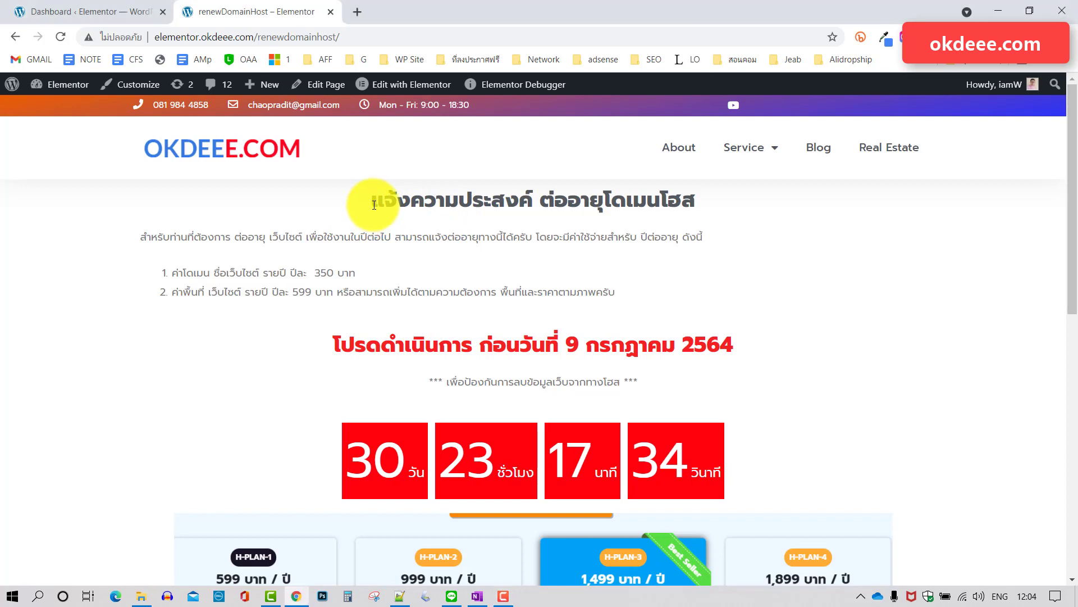
# On the renewal page, highlight the yearly 599 baht hosting fee and the red deadline heading.
pyautogui.click(523, 237)
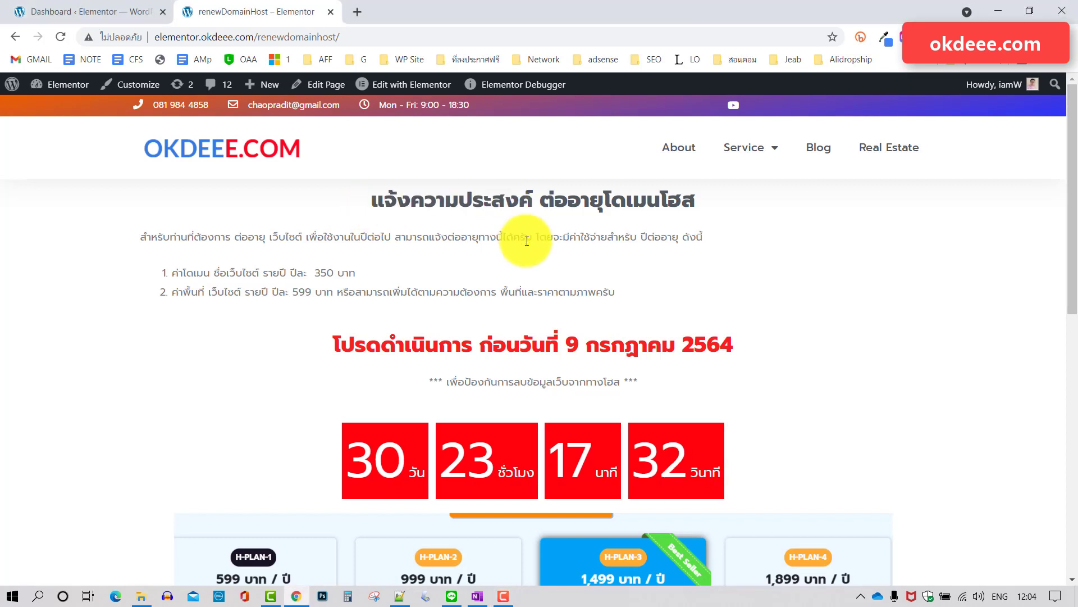
pyautogui.moveTo(298, 271); pyautogui.dragTo(311, 291)
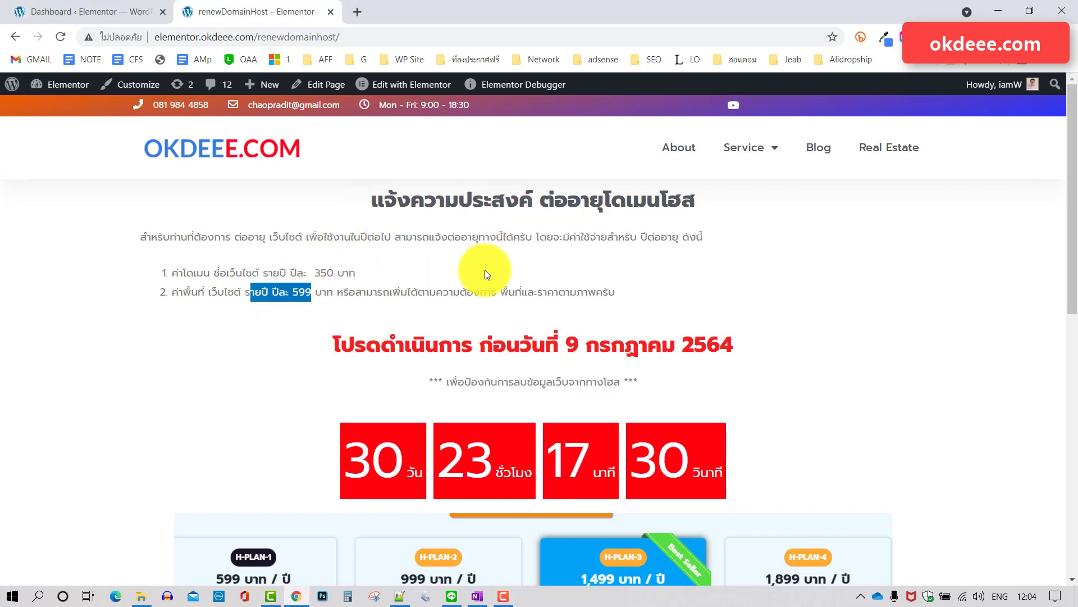
pyautogui.click(284, 269)
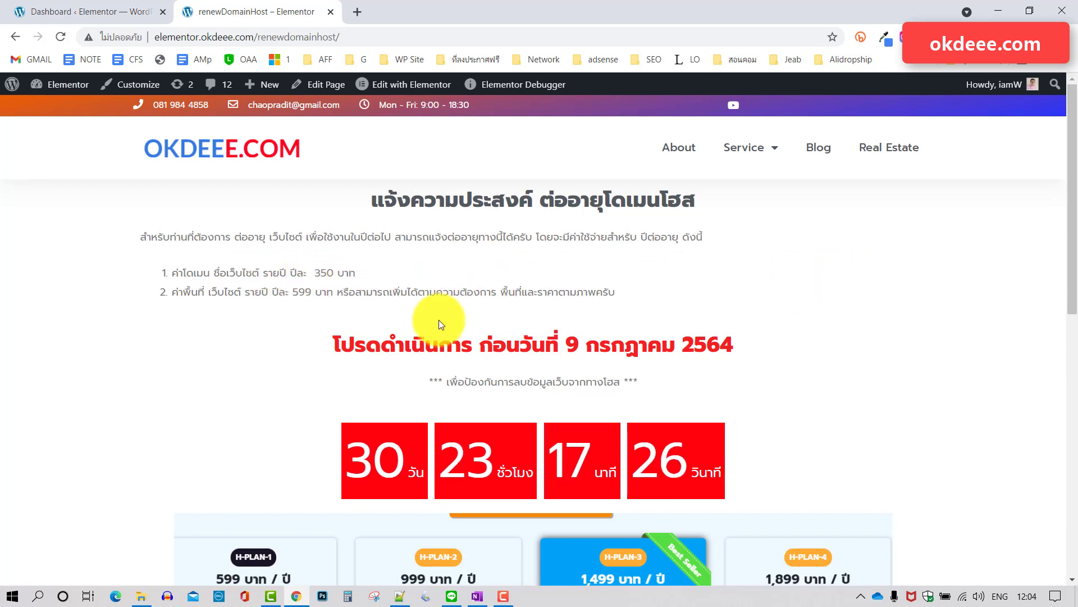
pyautogui.moveTo(367, 342); pyautogui.dragTo(794, 330)
pyautogui.click(828, 323)
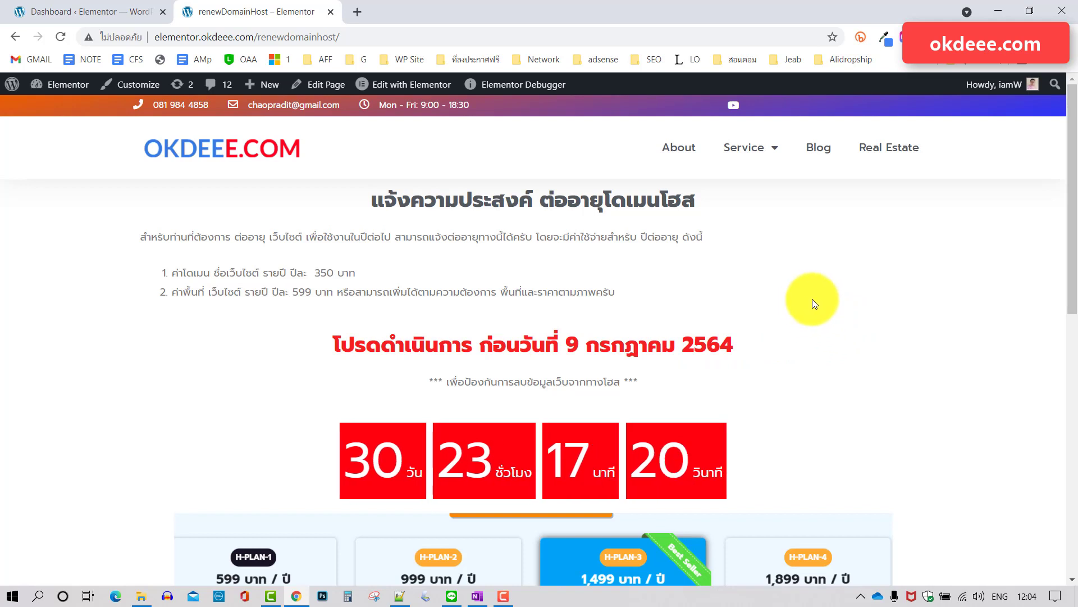
# Open the transfer receipt jpg link from LINE Notify's domain-renewal message.
pyautogui.scroll(-1, 812, 299)
pyautogui.scroll(1, 780, 289)
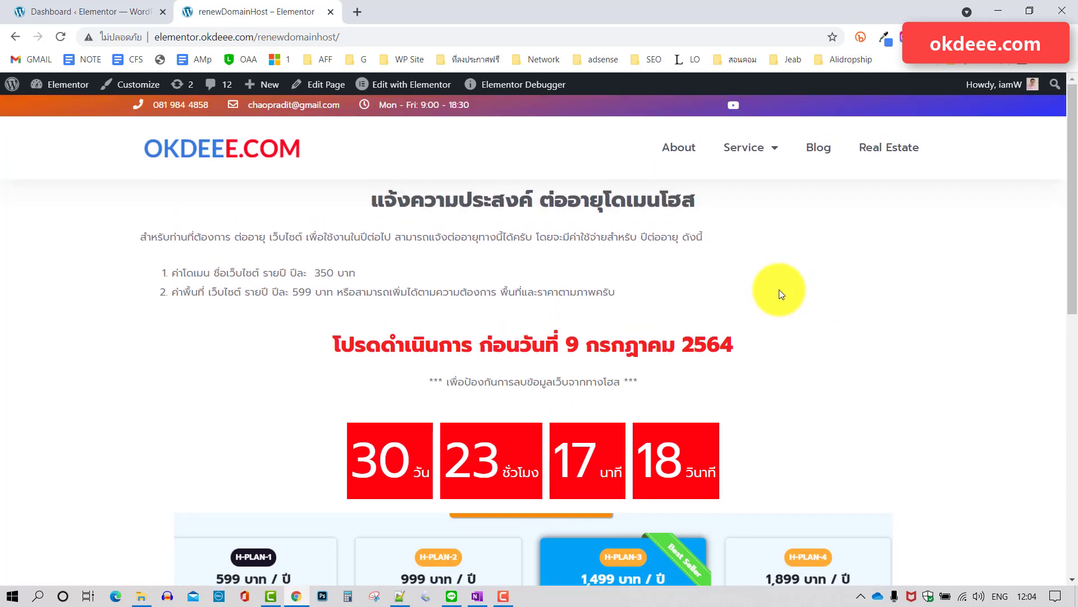
pyautogui.scroll(-4, 915, 282)
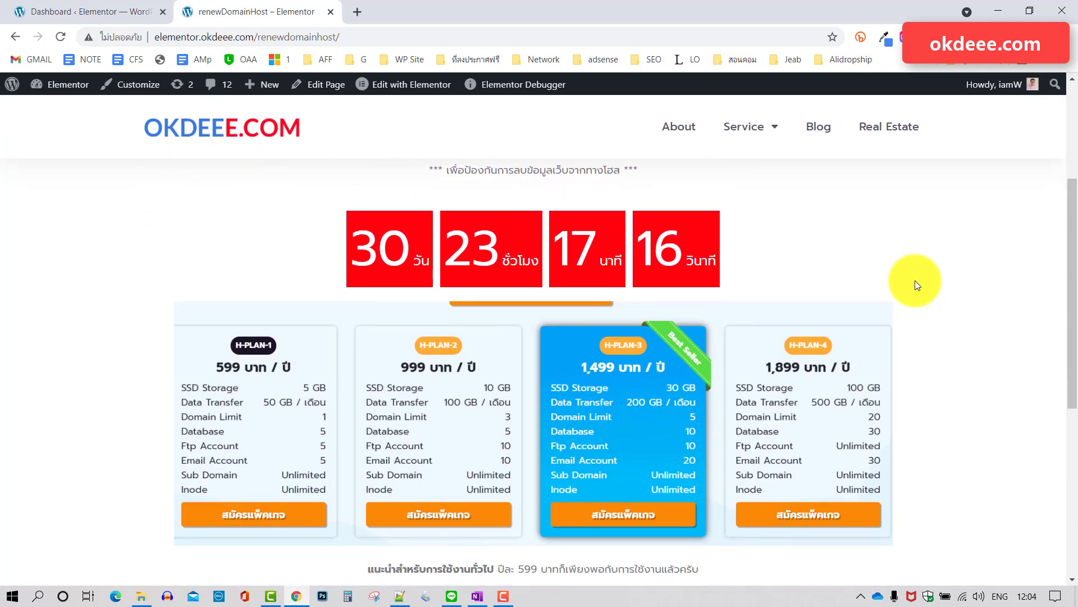
pyautogui.scroll(1, 786, 292)
pyautogui.scroll(-3, 874, 292)
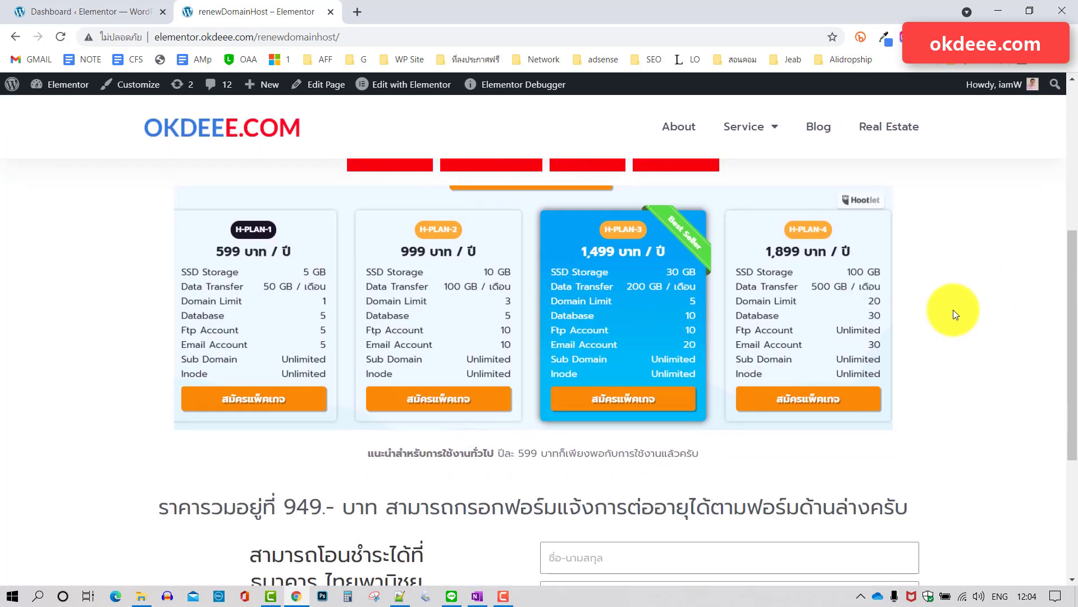
pyautogui.scroll(-1, 955, 312)
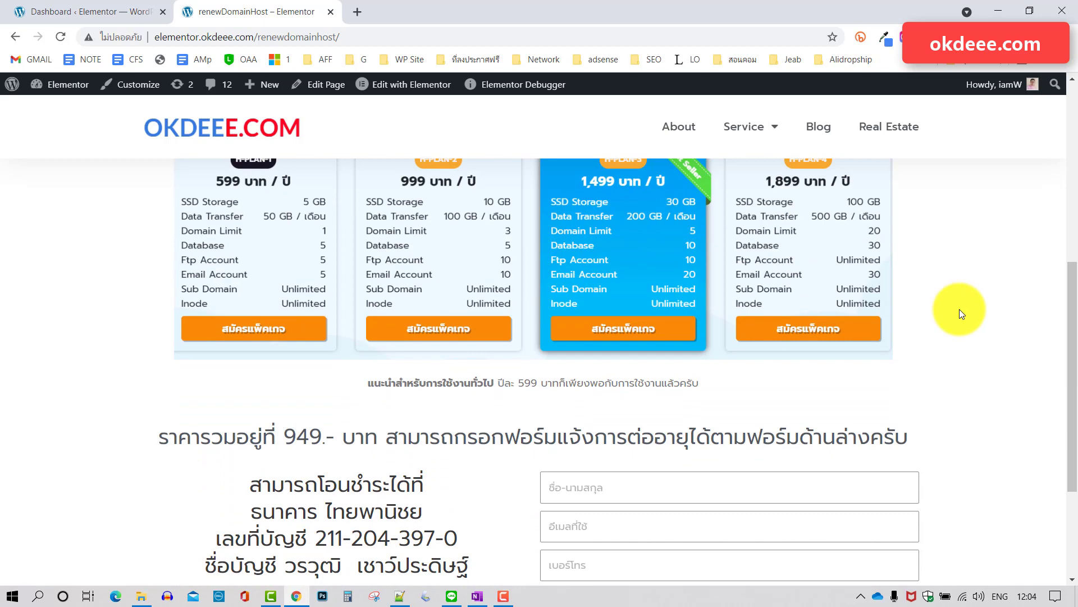
pyautogui.scroll(-2, 960, 308)
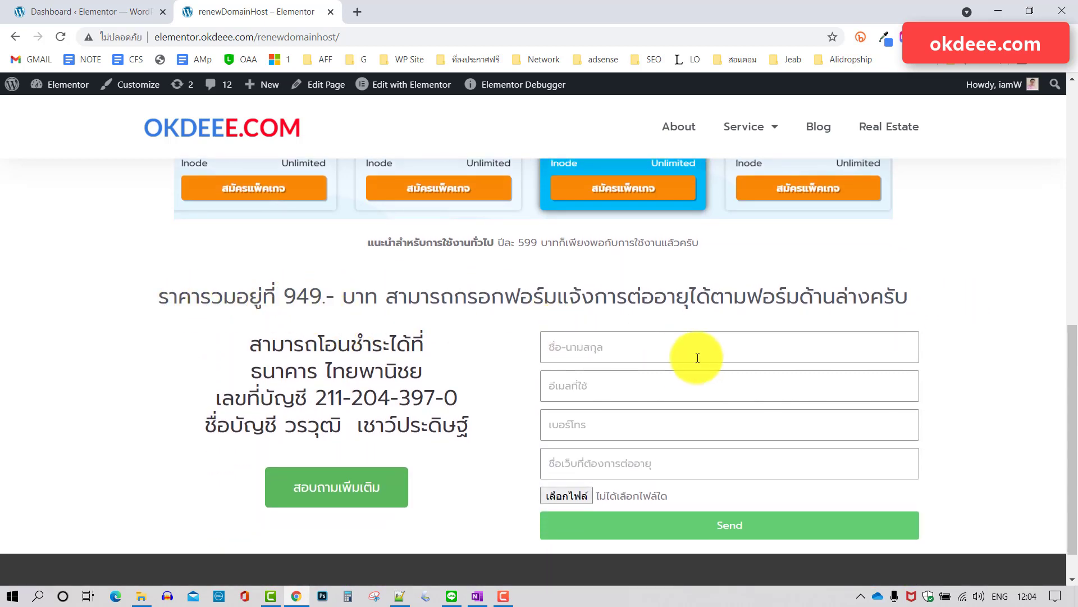
pyautogui.scroll(-1, 693, 356)
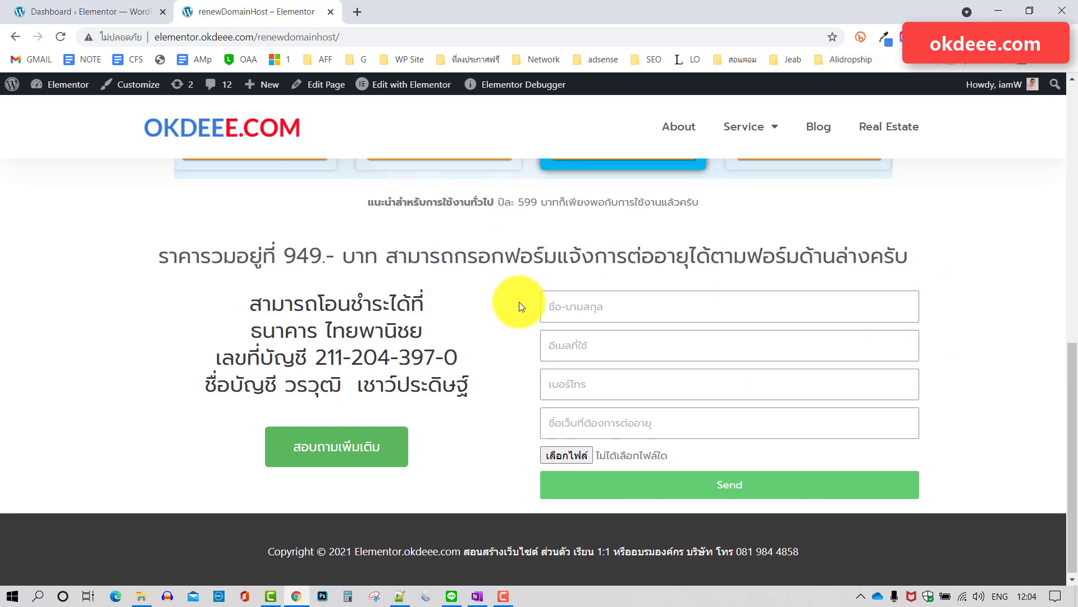
pyautogui.scroll(1, 519, 306)
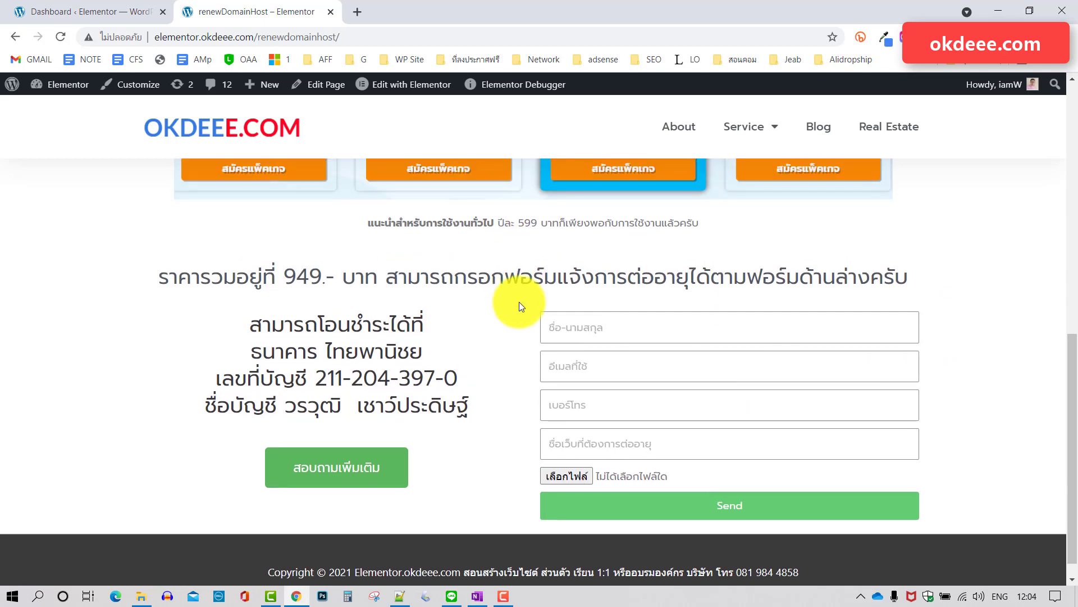
pyautogui.click(452, 596)
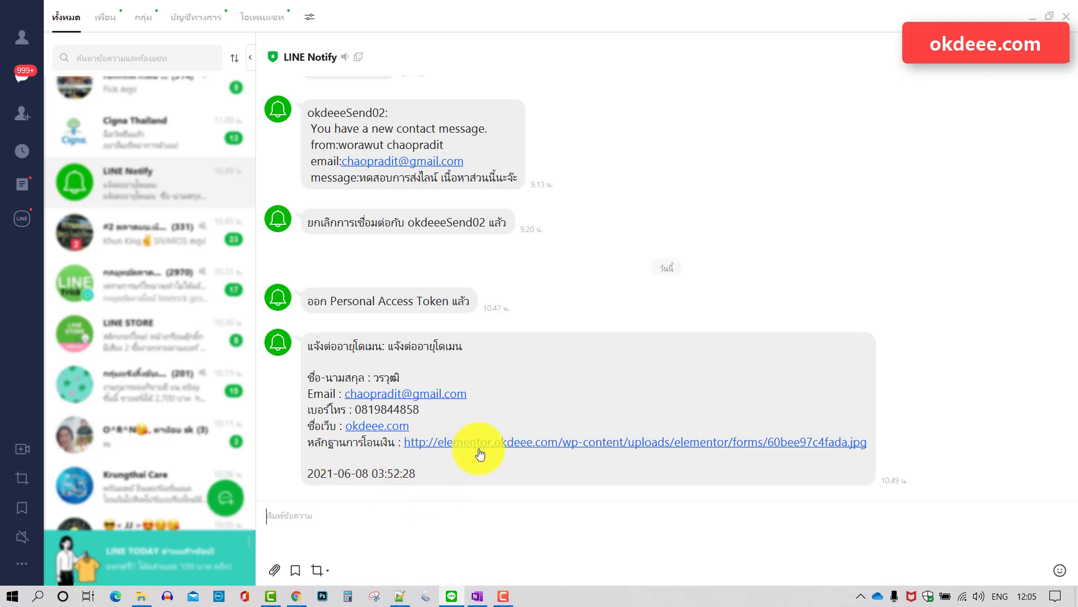
pyautogui.click(555, 443)
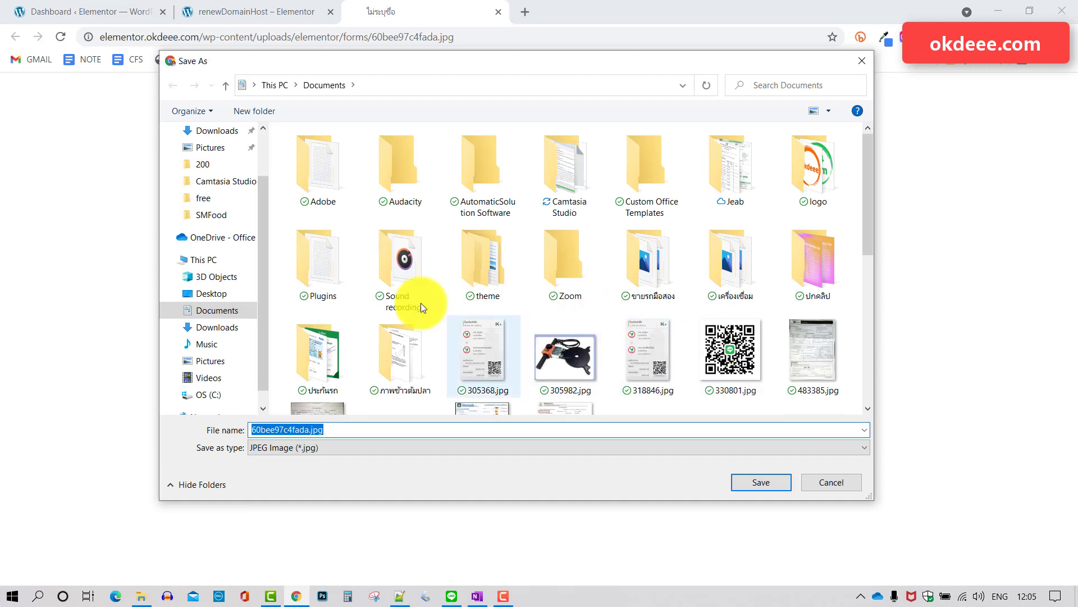
# Decline replacing 60bee97c4fada.jpg on the Desktop and close the Save As dialog.
pyautogui.click(205, 294)
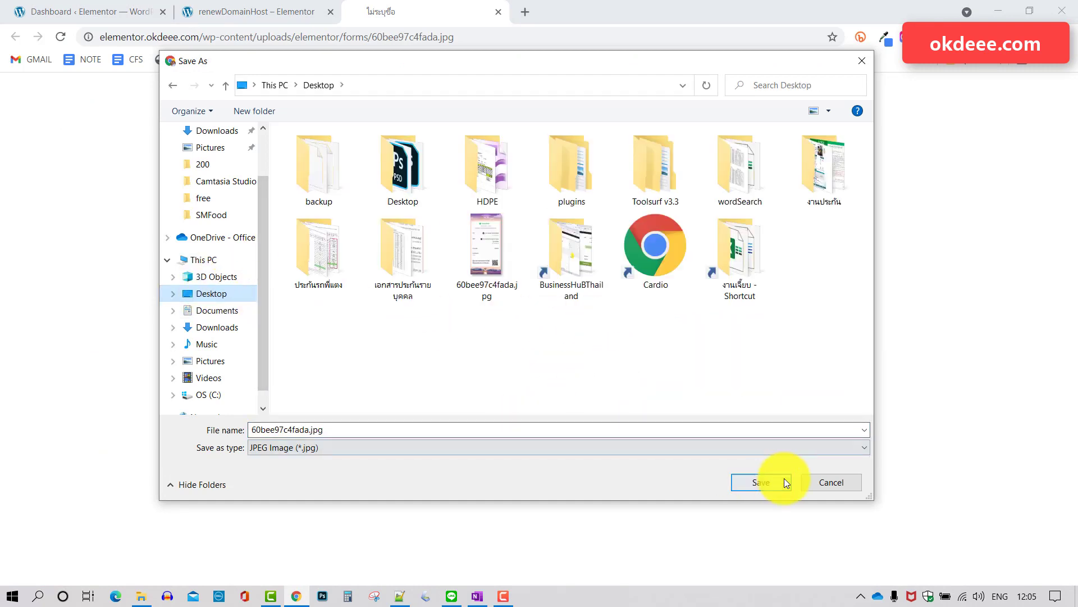
pyautogui.click(766, 484)
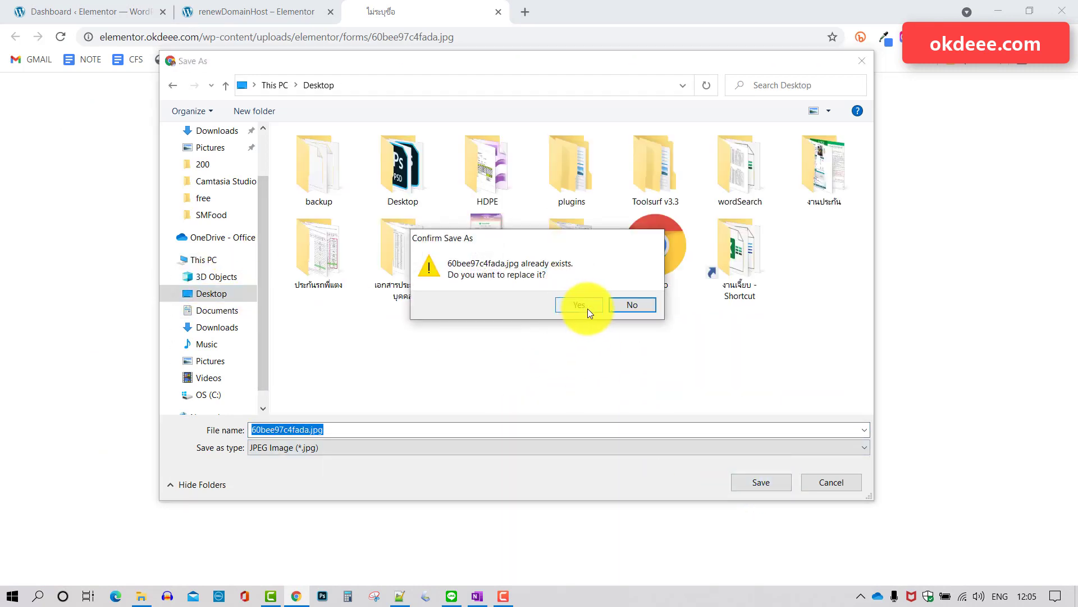
pyautogui.click(631, 305)
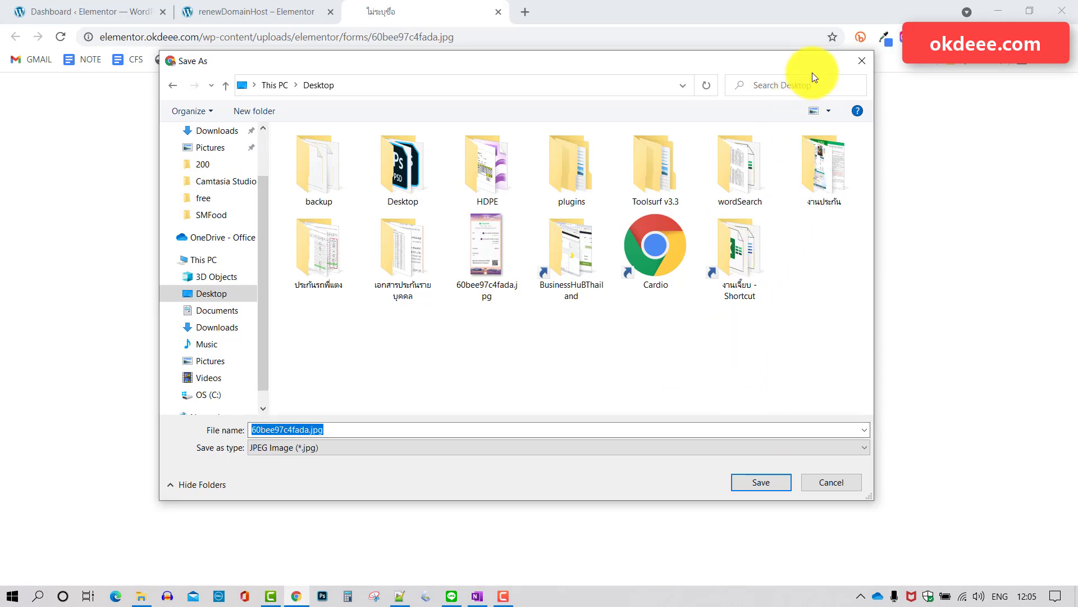
pyautogui.click(868, 72)
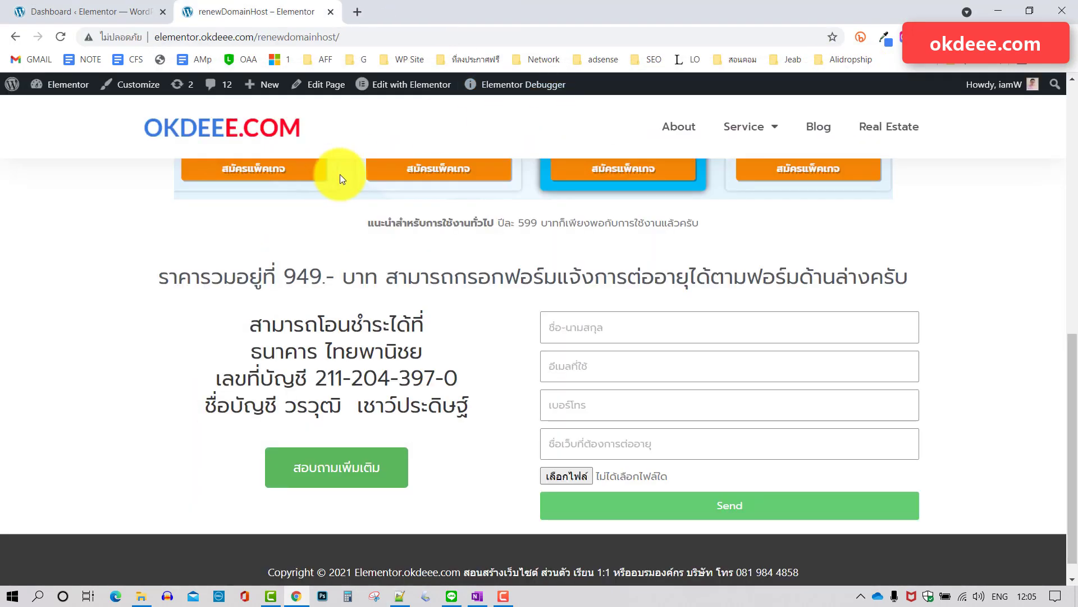
pyautogui.rightClick(23, 64)
pyautogui.click(31, 73)
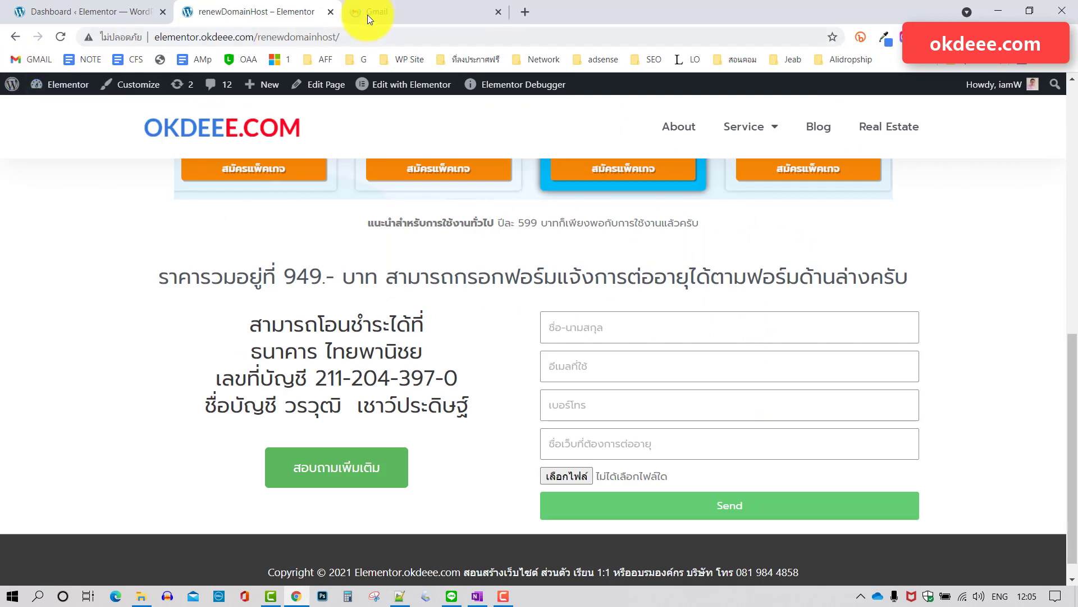
pyautogui.click(405, 18)
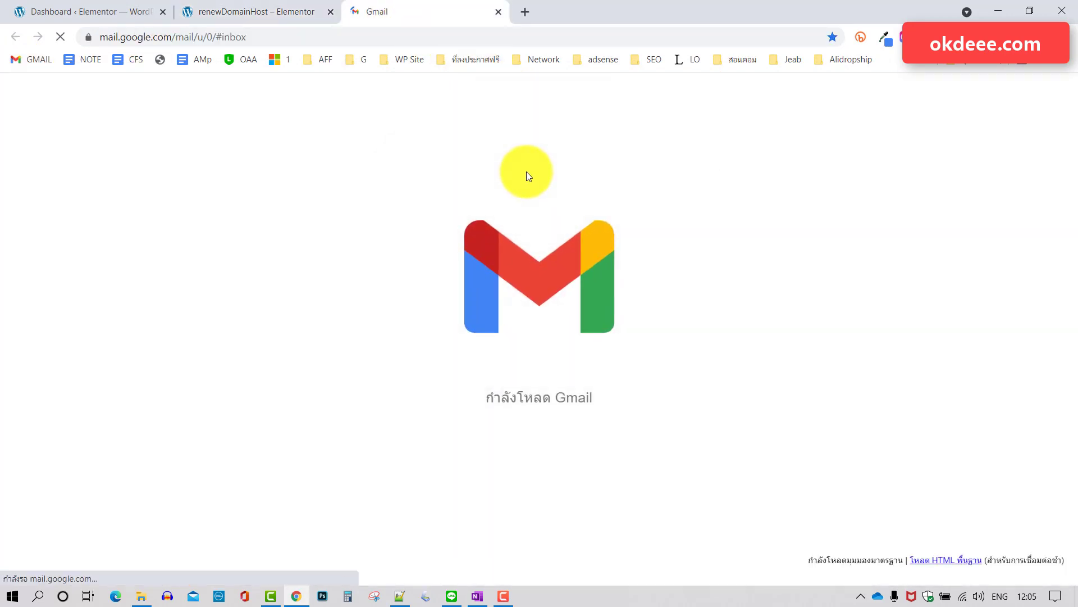
pyautogui.click(446, 164)
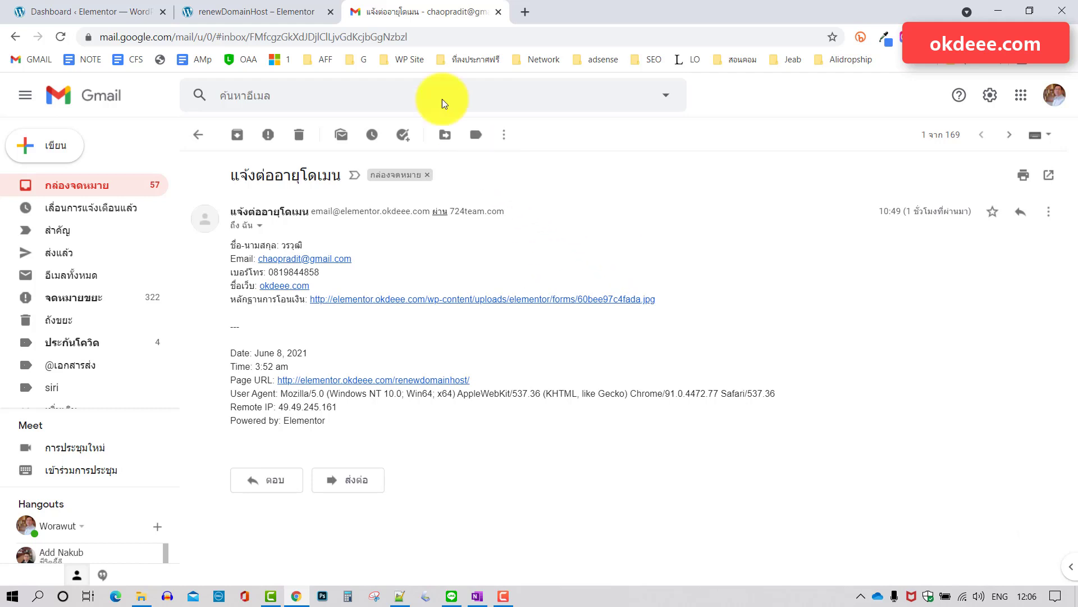
pyautogui.click(498, 11)
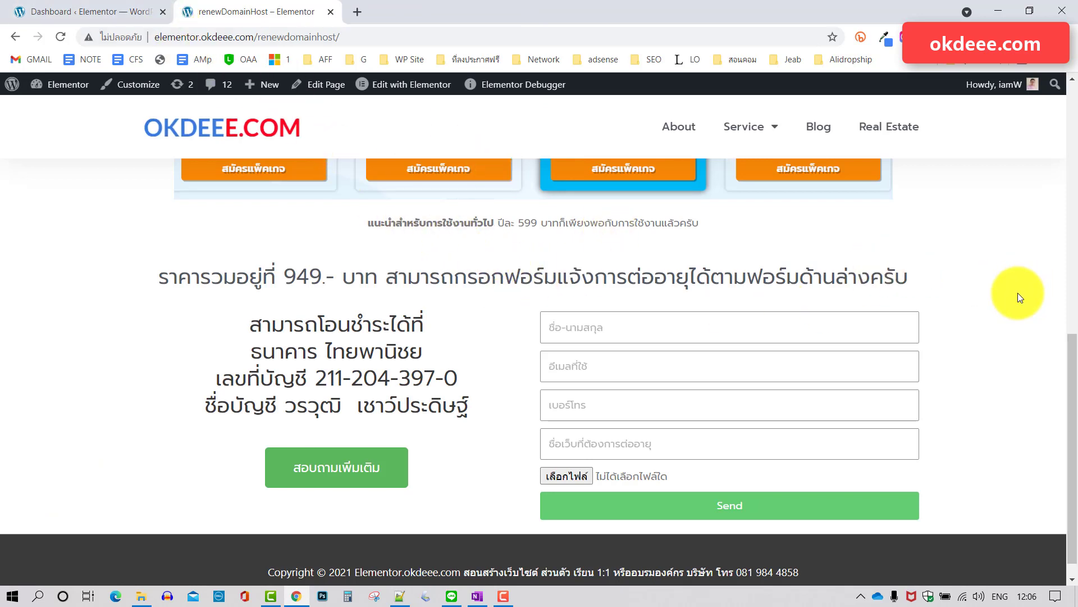
# Go to Plugins > Add New in the WordPress admin dashboard.
pyautogui.scroll(6, 1018, 292)
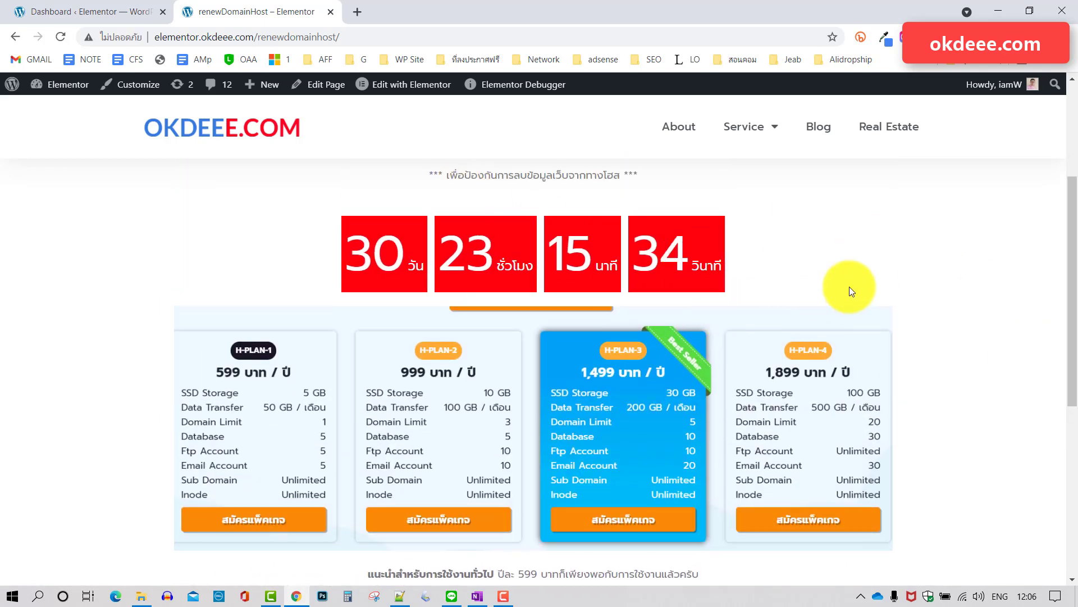
pyautogui.scroll(-1, 856, 282)
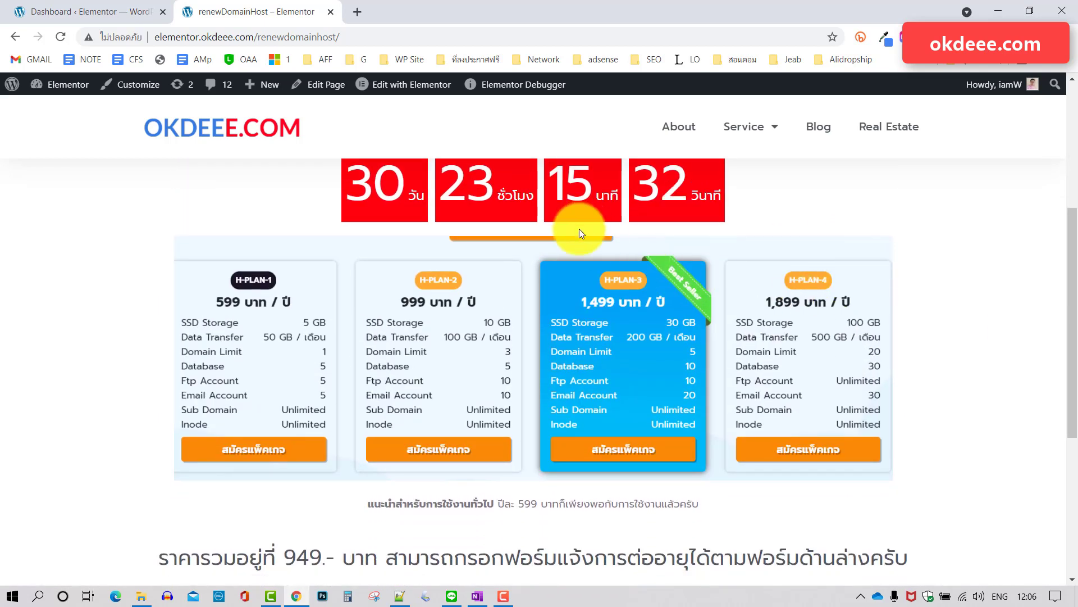
pyautogui.click(92, 11)
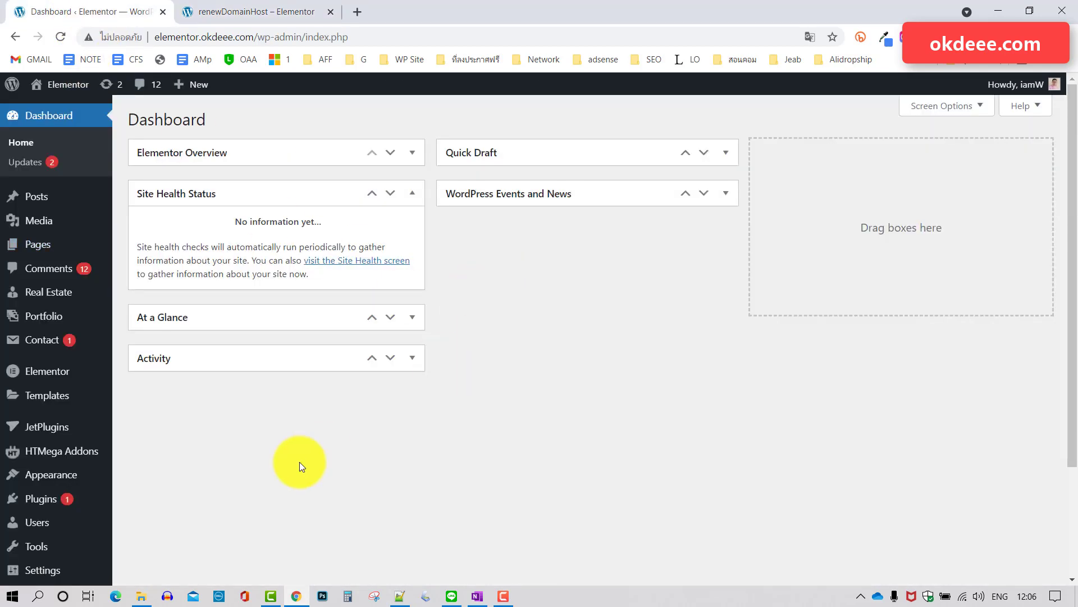
pyautogui.scroll(-1, 160, 447)
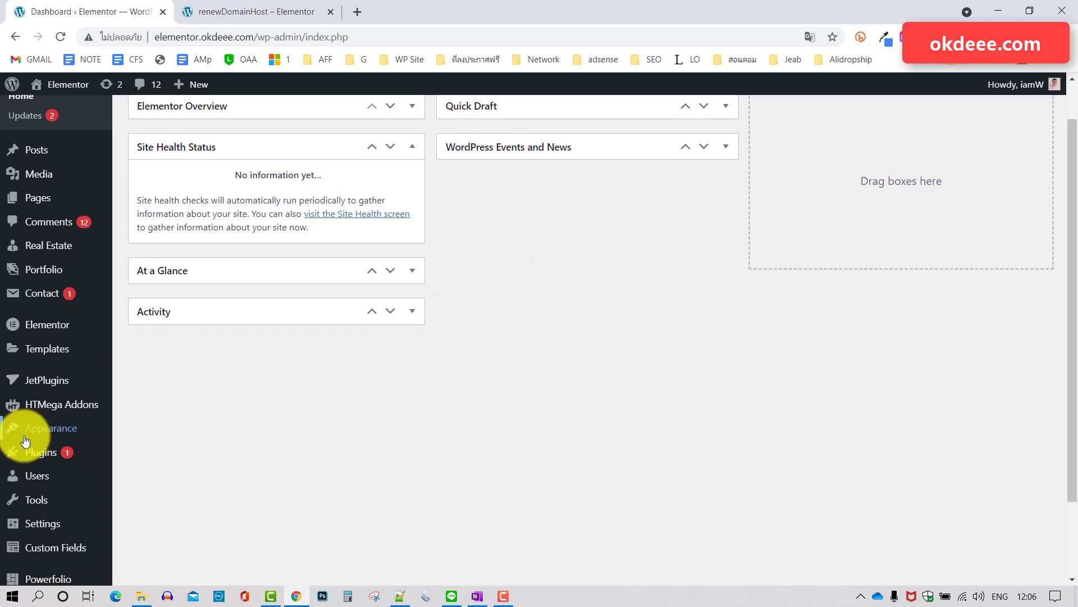
pyautogui.moveTo(49, 452)
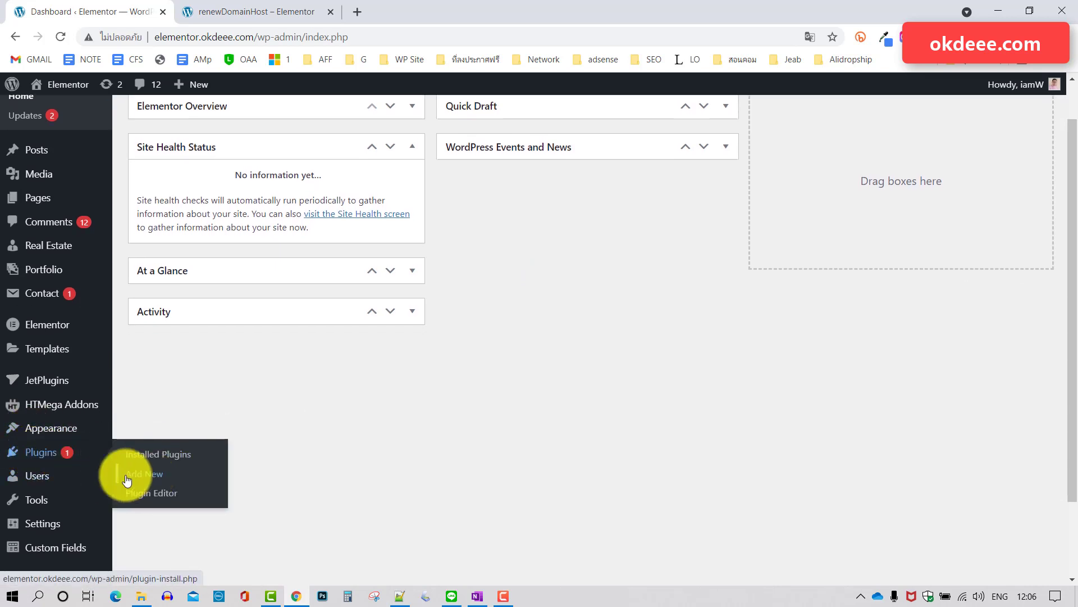
pyautogui.click(147, 476)
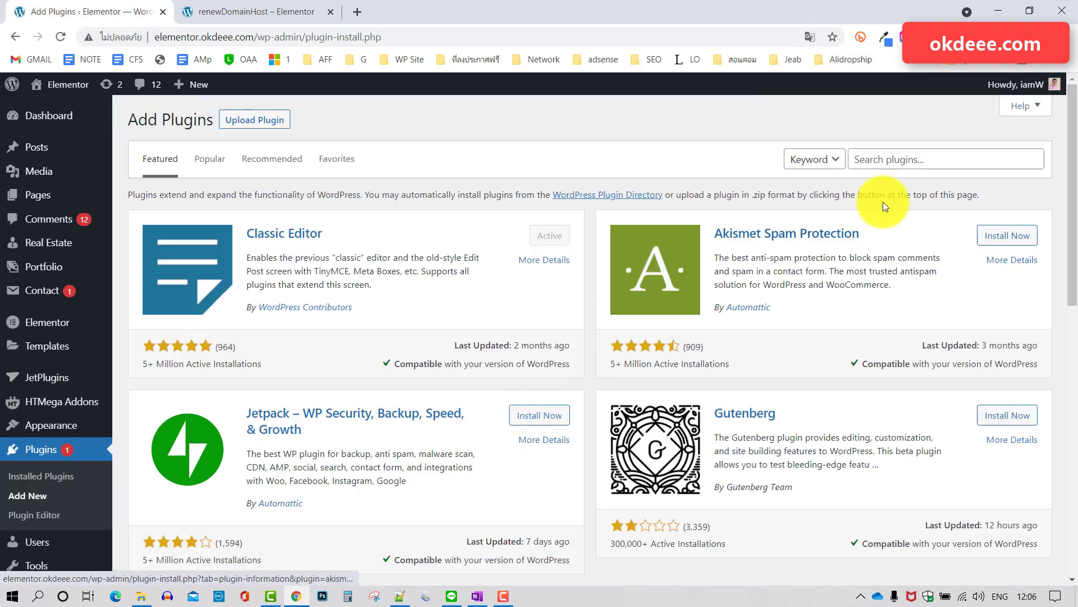
# Search plugins for 'line' and confirm WP LINE Notify is marked Active.
pyautogui.click(902, 162)
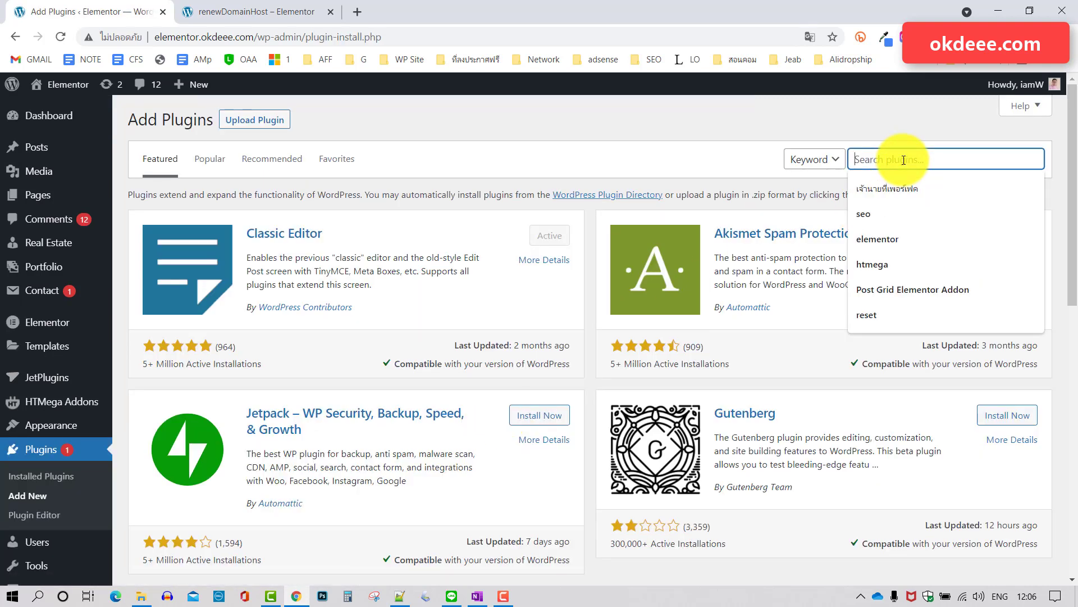
pyautogui.write('li')
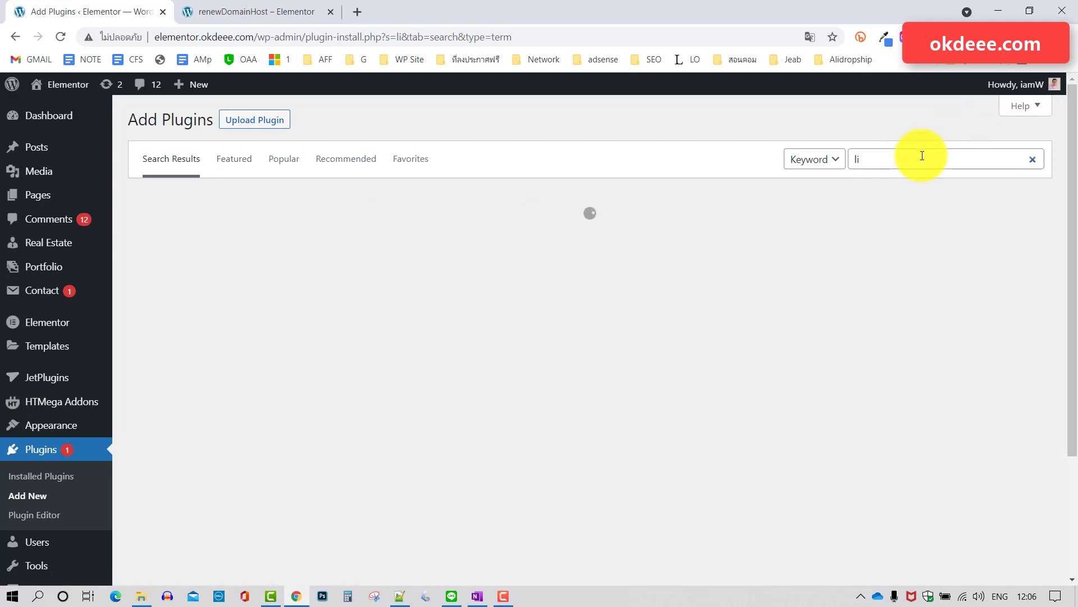
pyautogui.click(915, 162)
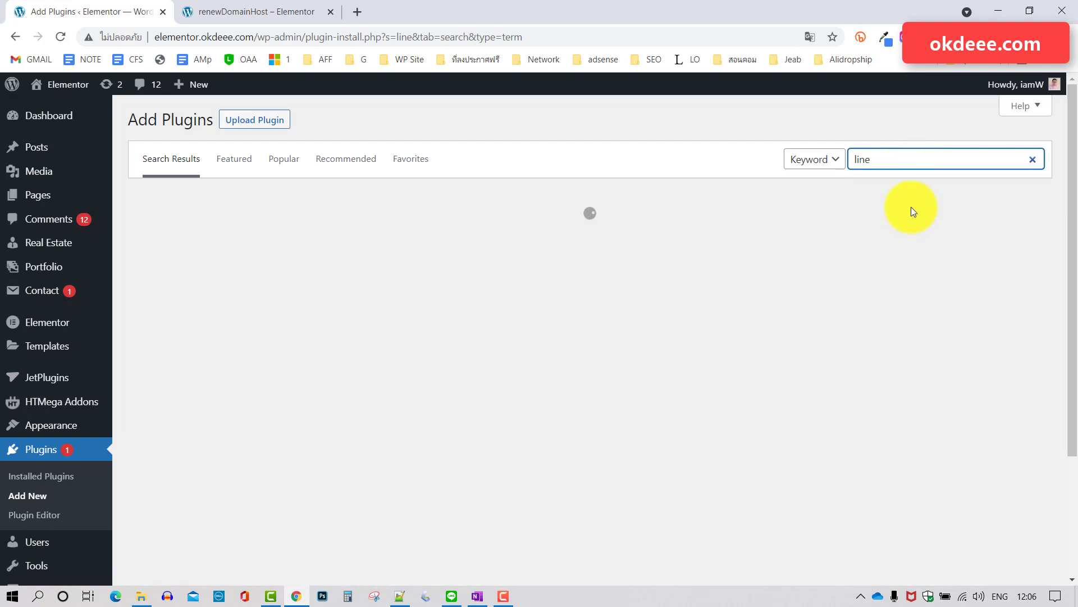
pyautogui.scroll(-2, 725, 326)
pyautogui.scroll(-1, 726, 327)
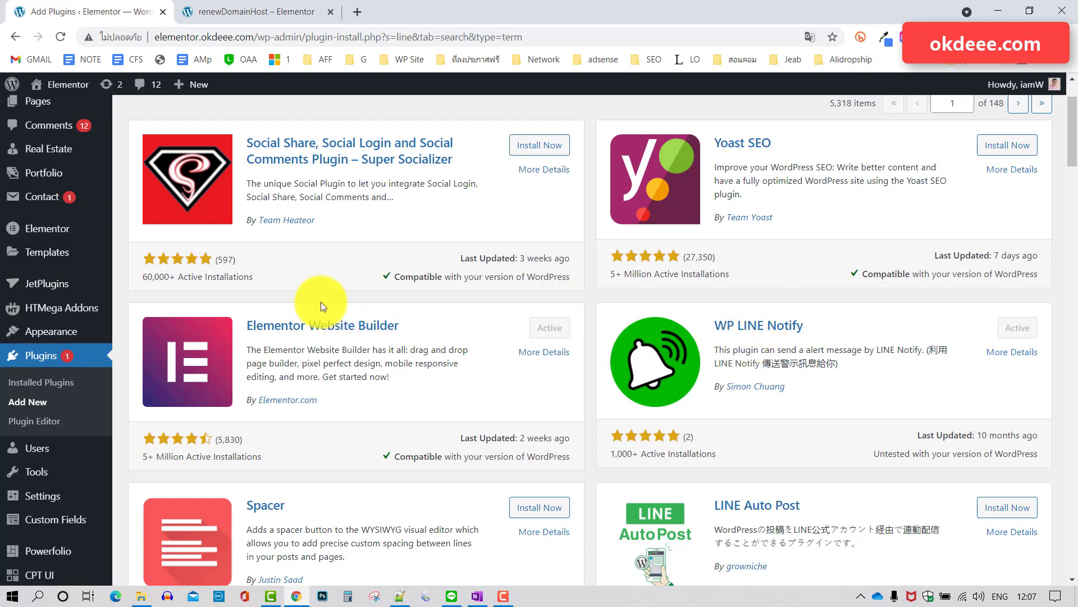
pyautogui.scroll(2, 308, 300)
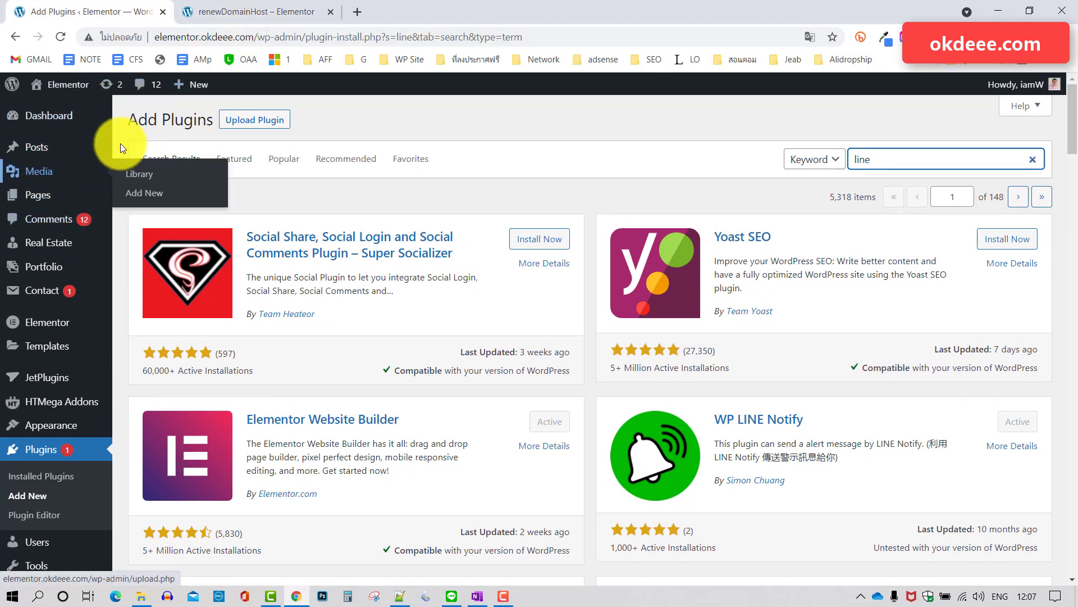
# Open a new blank page from + New > Page in a separate tab.
pyautogui.moveTo(193, 89)
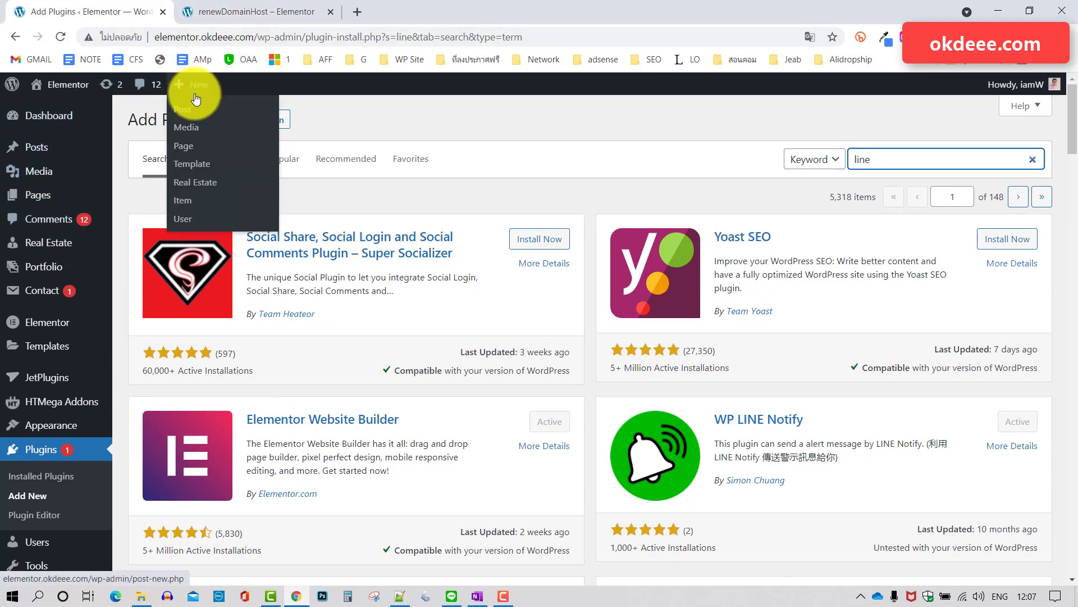
pyautogui.rightClick(195, 151)
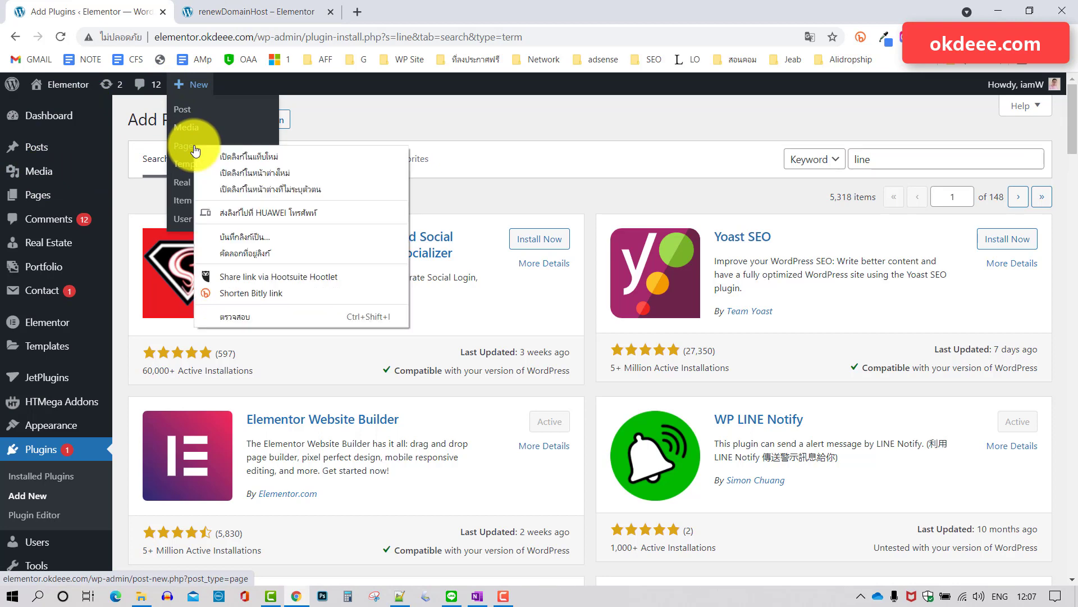
pyautogui.click(237, 157)
pyautogui.click(273, 12)
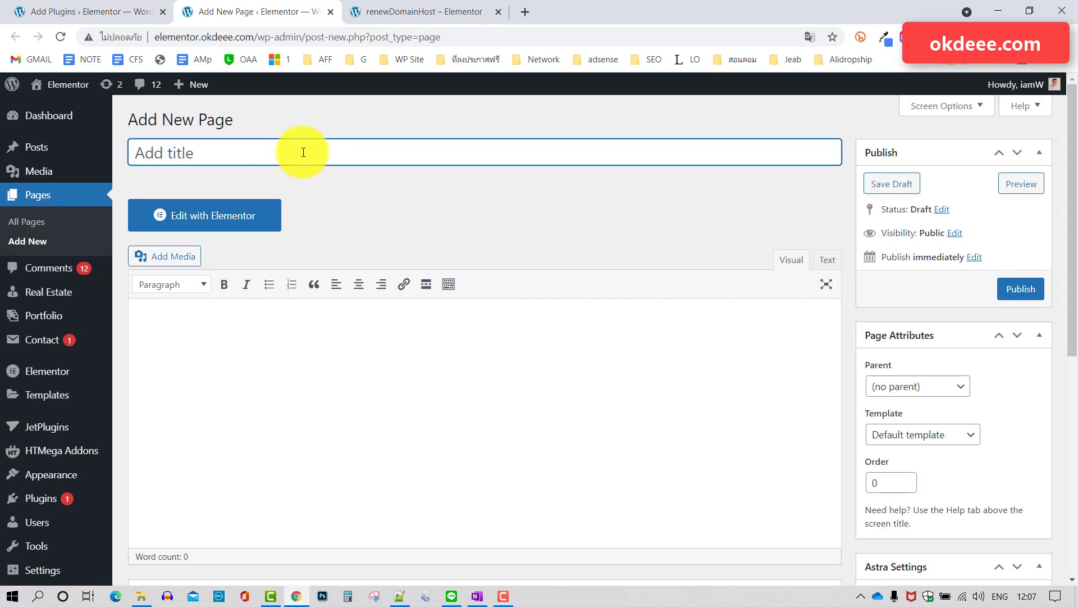
# Title the page 'formupdatesendfile' and save it as a draft.
pyautogui.write('formupdate')
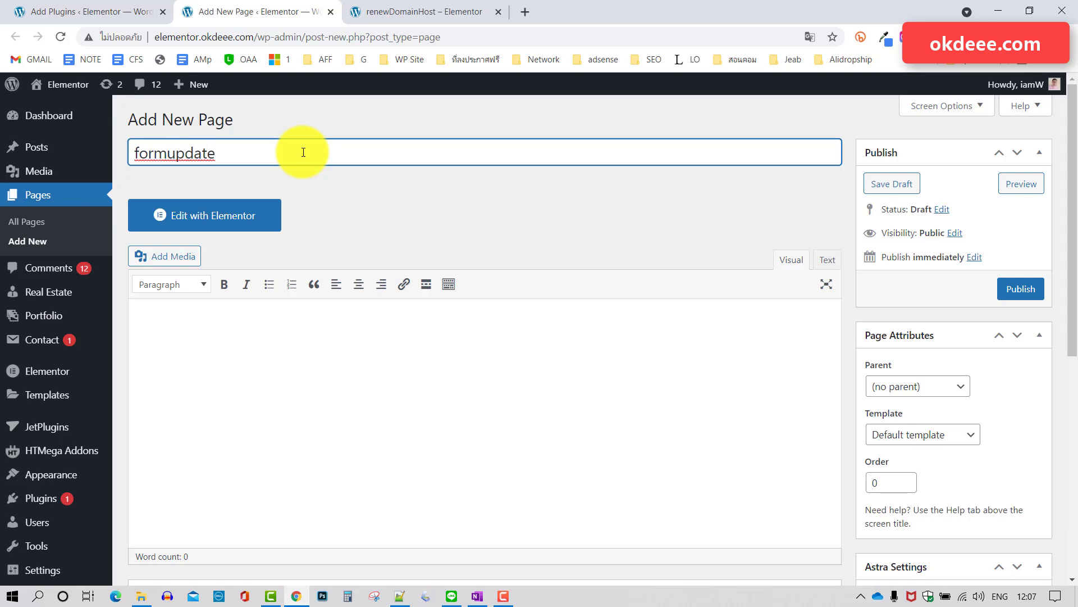
pyautogui.write('sendfile')
pyautogui.click(452, 237)
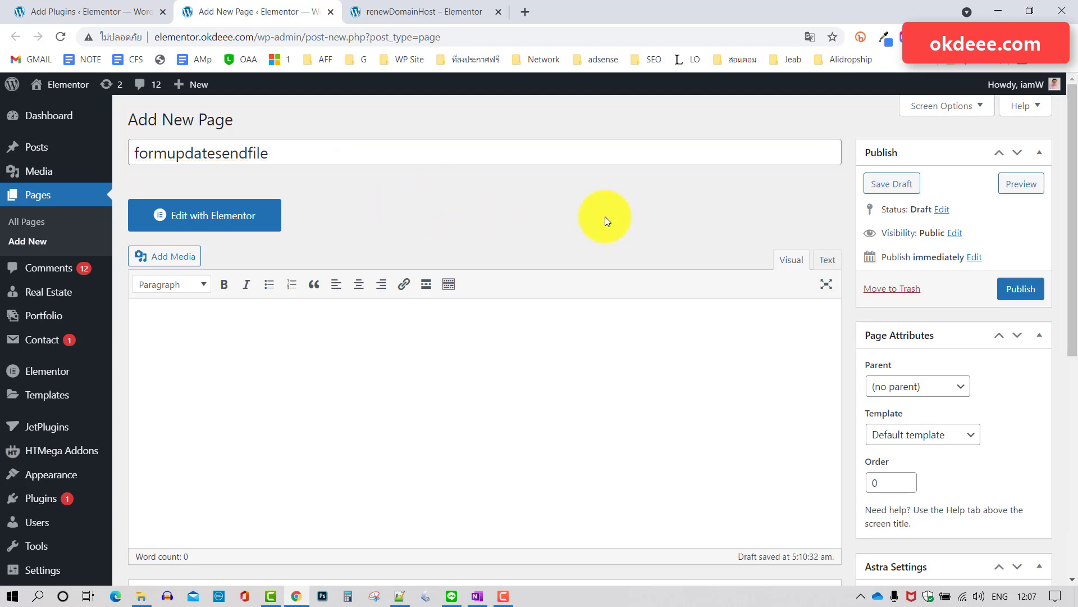
pyautogui.click(890, 185)
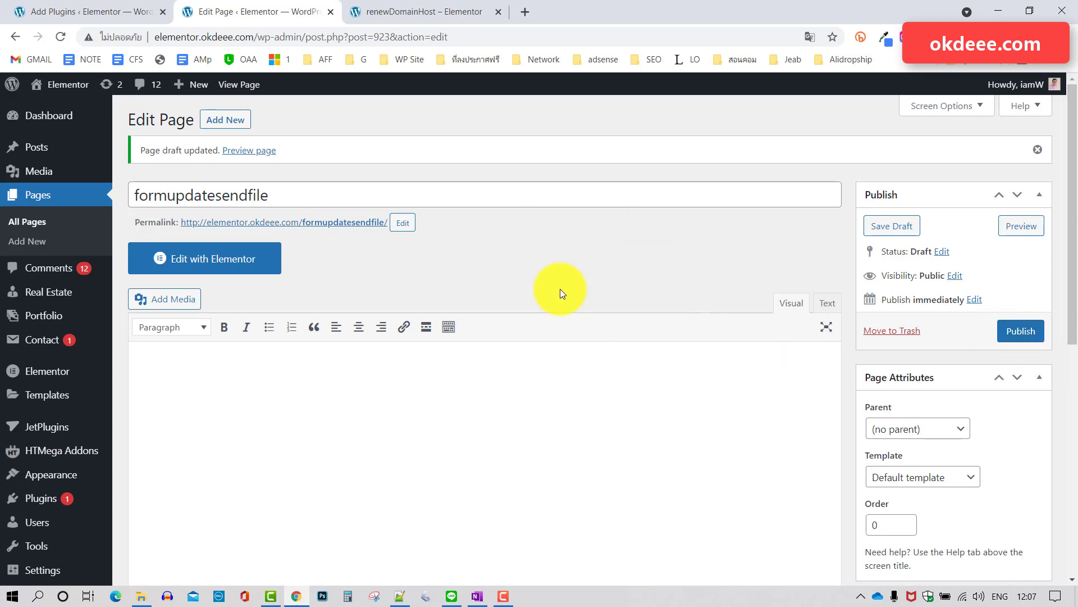
pyautogui.scroll(-1, 561, 289)
# Open formupdatesendfile in Elementor, then move the renewDomainHost tab beside it, scrolled to the top.
pyautogui.click(230, 218)
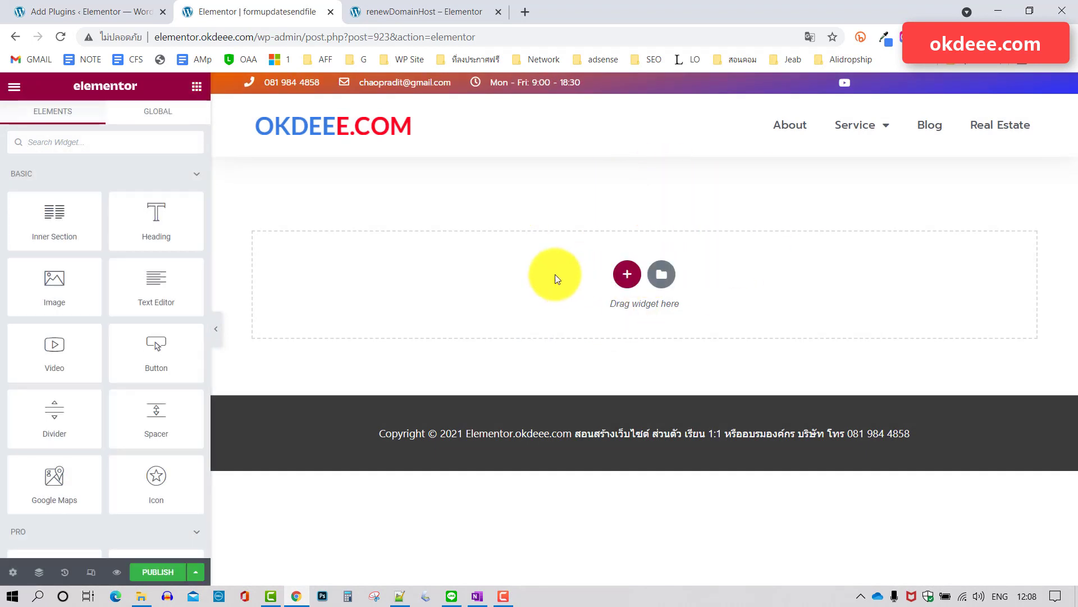
pyautogui.click(446, 9)
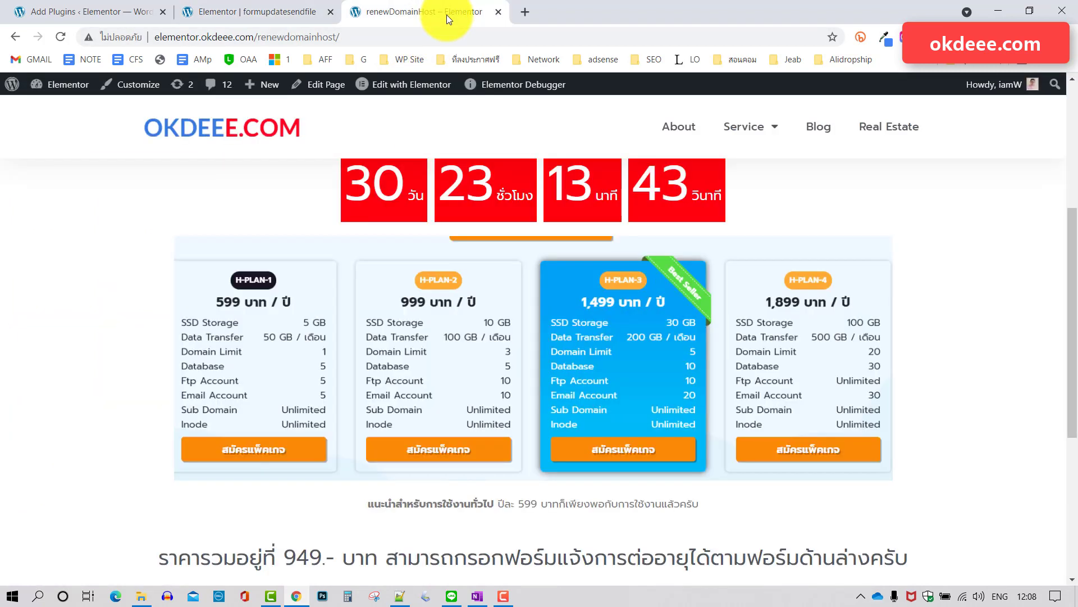
pyautogui.moveTo(439, 12); pyautogui.dragTo(299, 11)
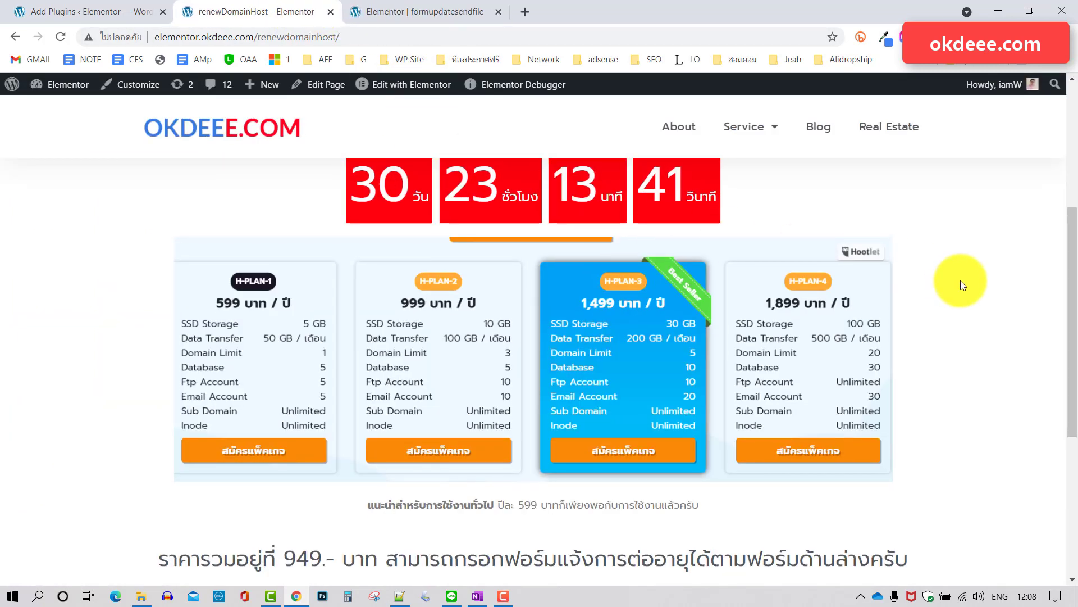
pyautogui.scroll(2, 960, 281)
pyautogui.scroll(2, 960, 281)
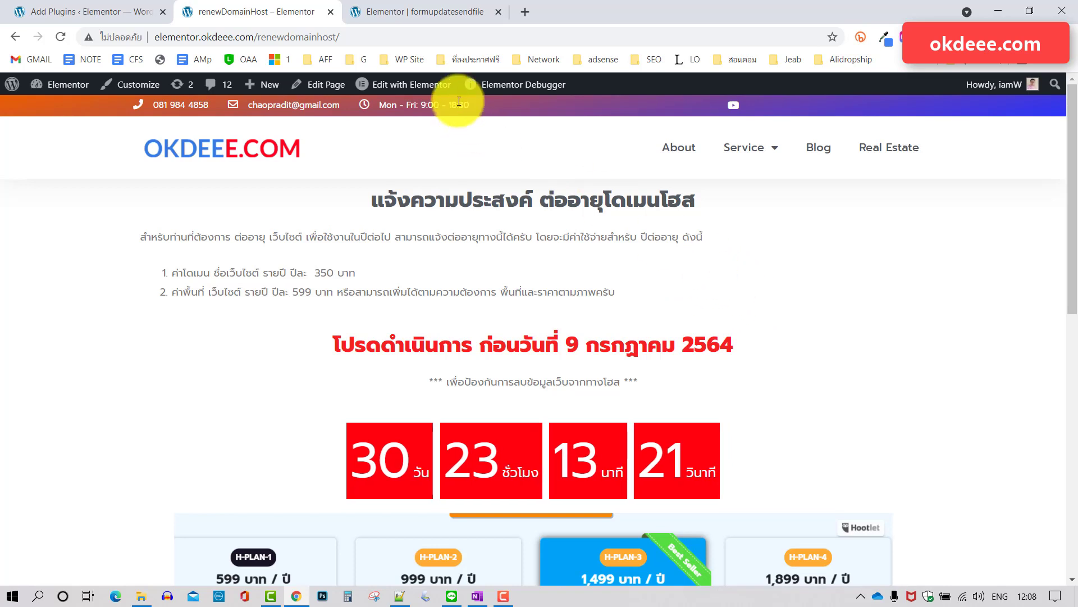
# Add a one-column section to formupdatesendfile and drop a Heading widget into it.
pyautogui.click(424, 10)
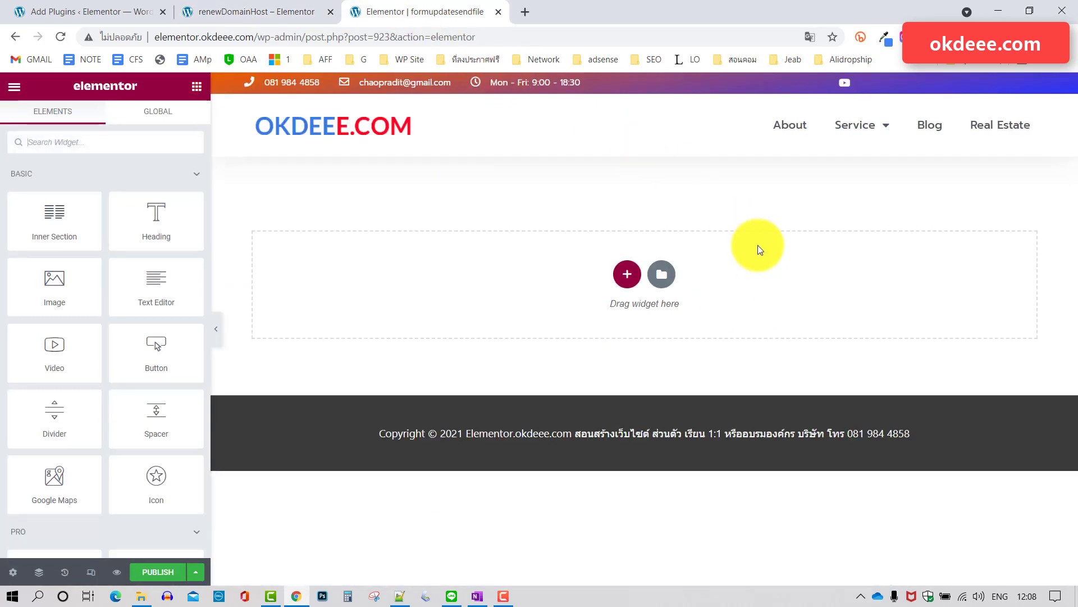
pyautogui.click(254, 10)
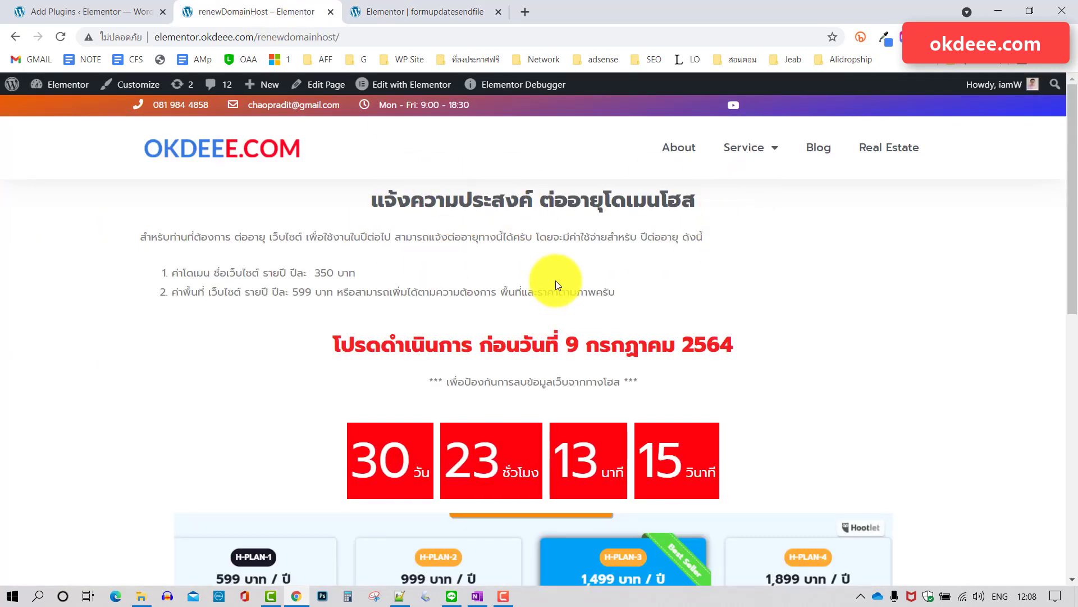
pyautogui.click(410, 14)
pyautogui.click(626, 273)
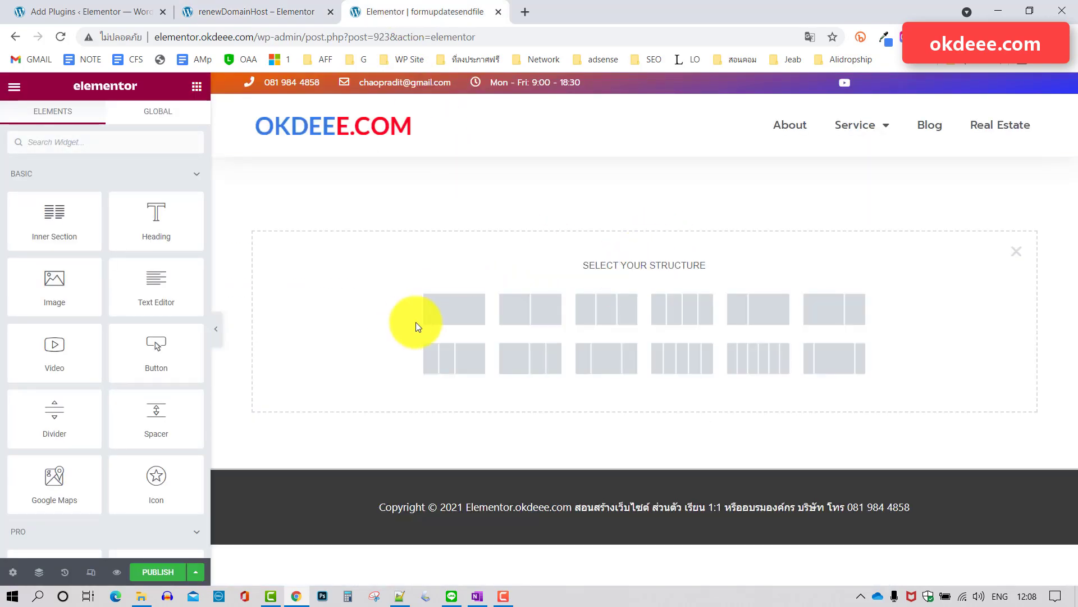
pyautogui.click(446, 312)
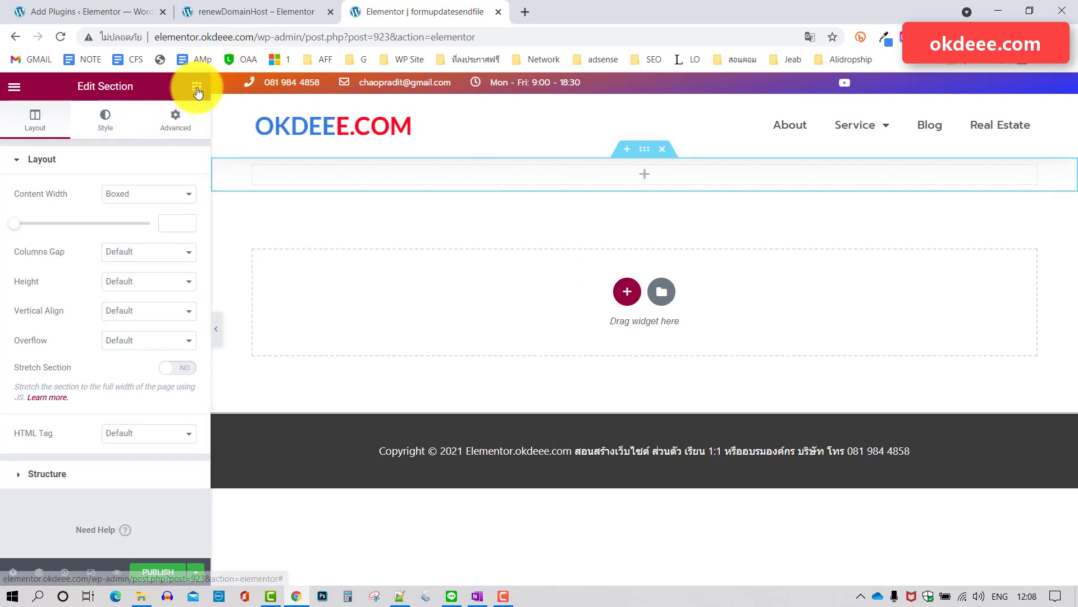
pyautogui.click(197, 86)
pyautogui.moveTo(156, 218); pyautogui.dragTo(344, 325)
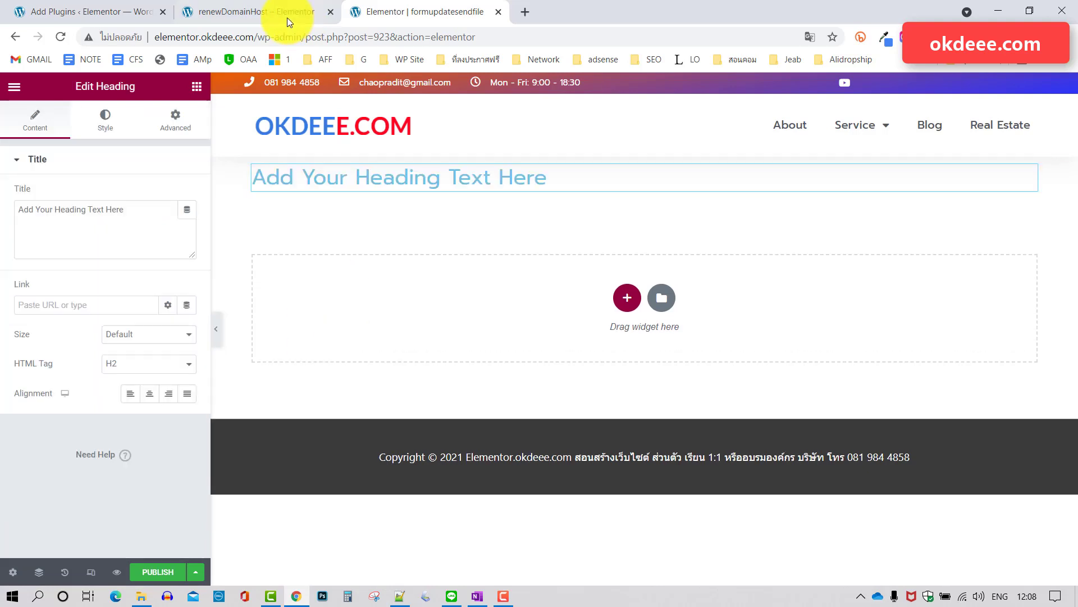
# Paste the renewal page's heading 'แจ้งความประสงค์ ต่ออายุโดเมนโฮส' into the heading and centre it.
pyautogui.click(287, 17)
pyautogui.tripleClick(518, 199)
pyautogui.hotkey('ctrl', 'c')
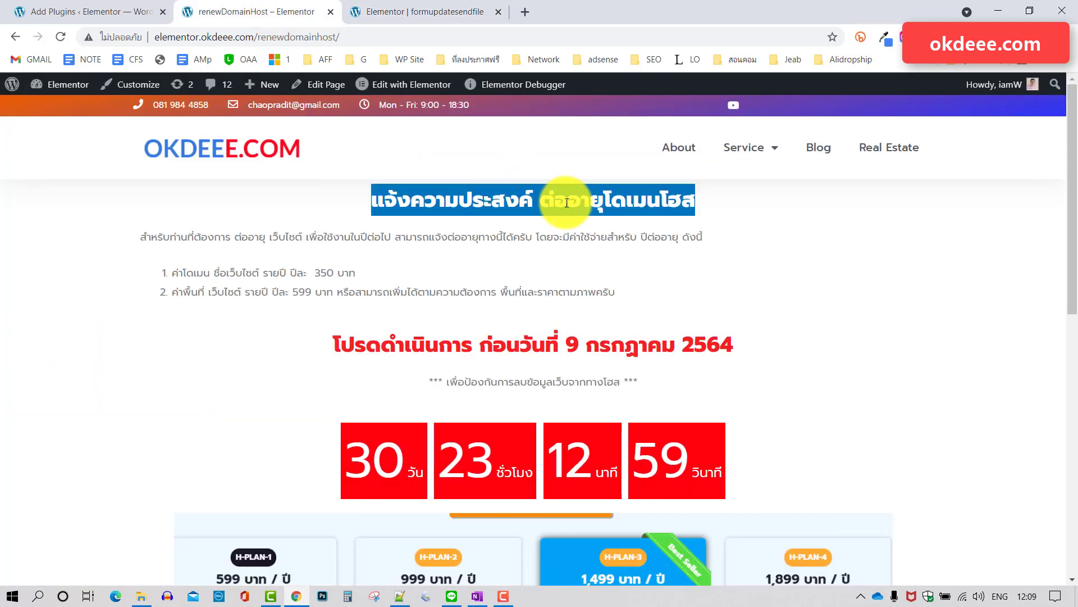
pyautogui.click(419, 12)
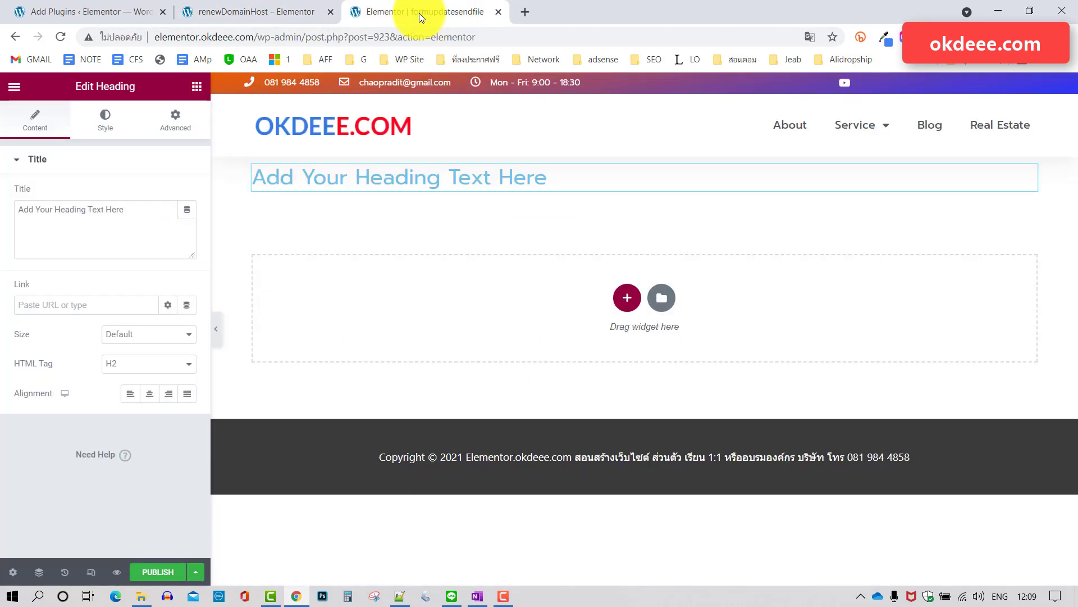
pyautogui.click(79, 213)
pyautogui.hotkey('ctrl', 'a')
pyautogui.hotkey('ctrl', 'v')
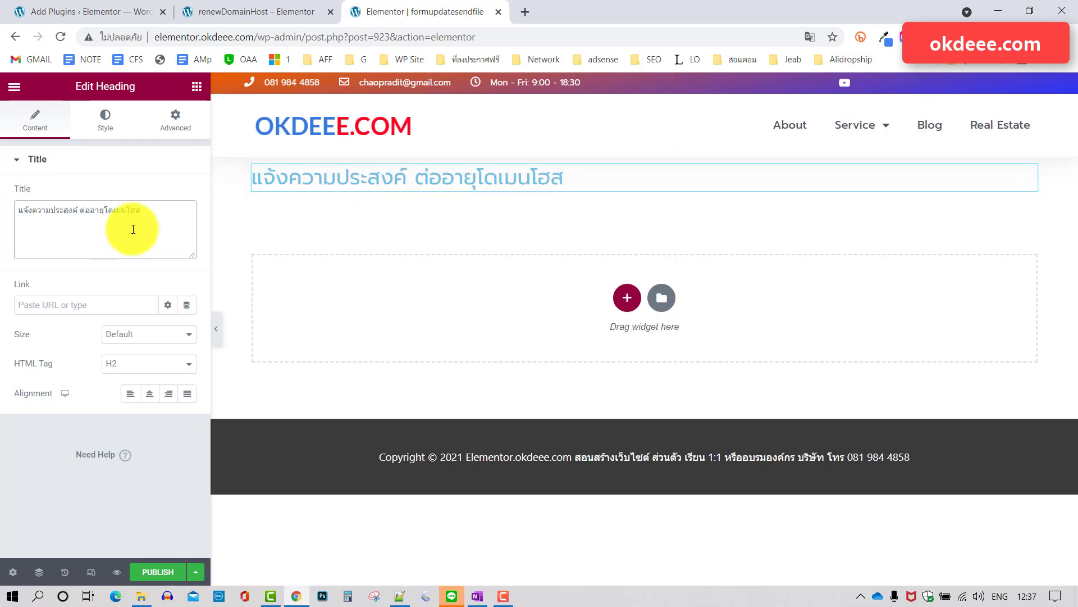
pyautogui.click(155, 394)
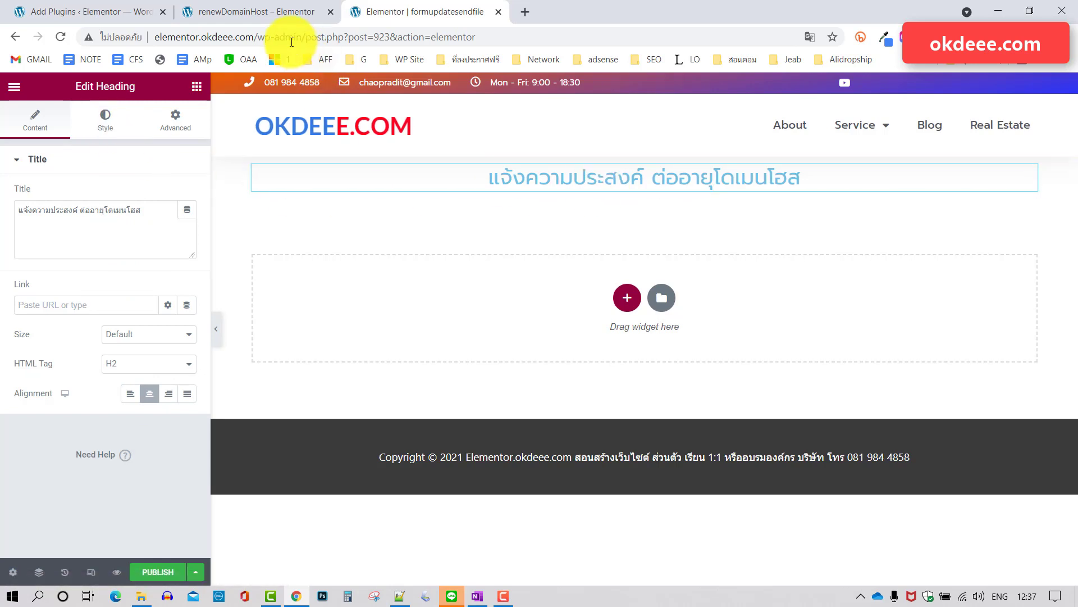
# Style the heading with the Secondary dark grey colour and Prompt typography at weight 800.
pyautogui.click(268, 19)
pyautogui.click(417, 23)
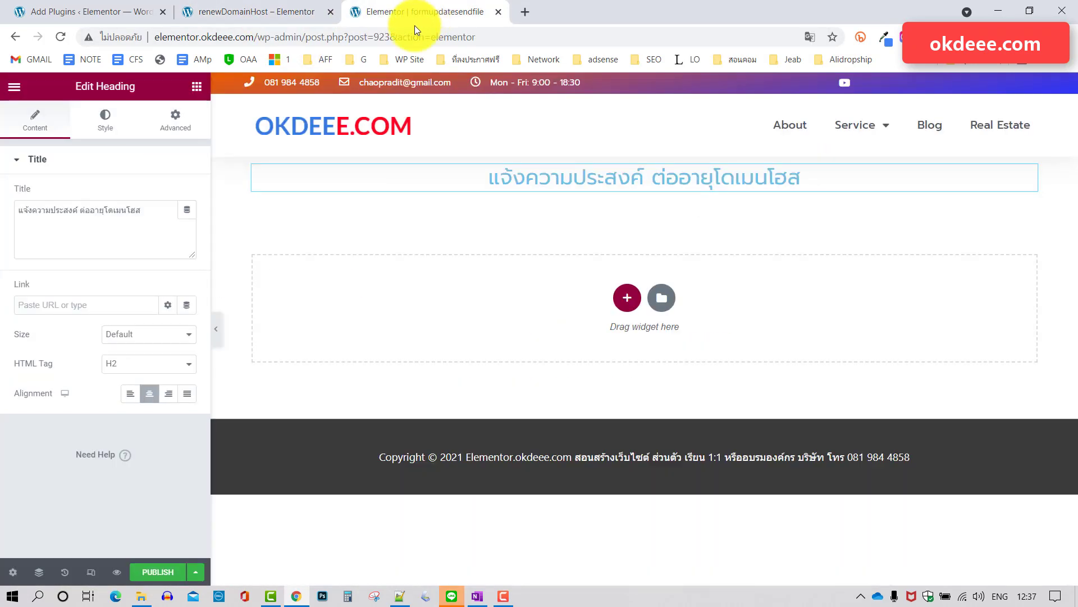
pyautogui.click(109, 119)
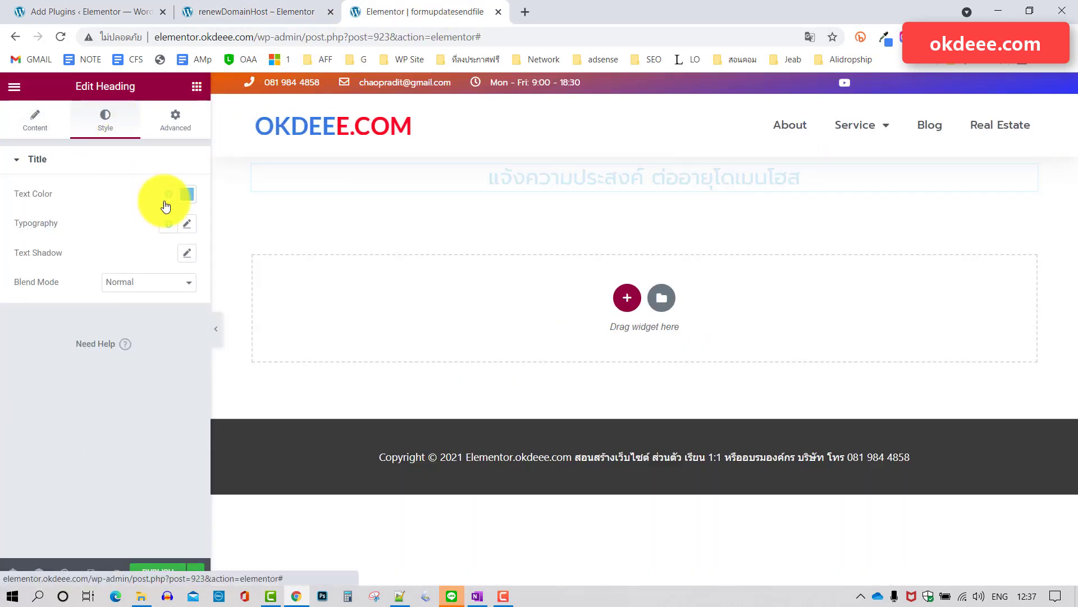
pyautogui.click(169, 194)
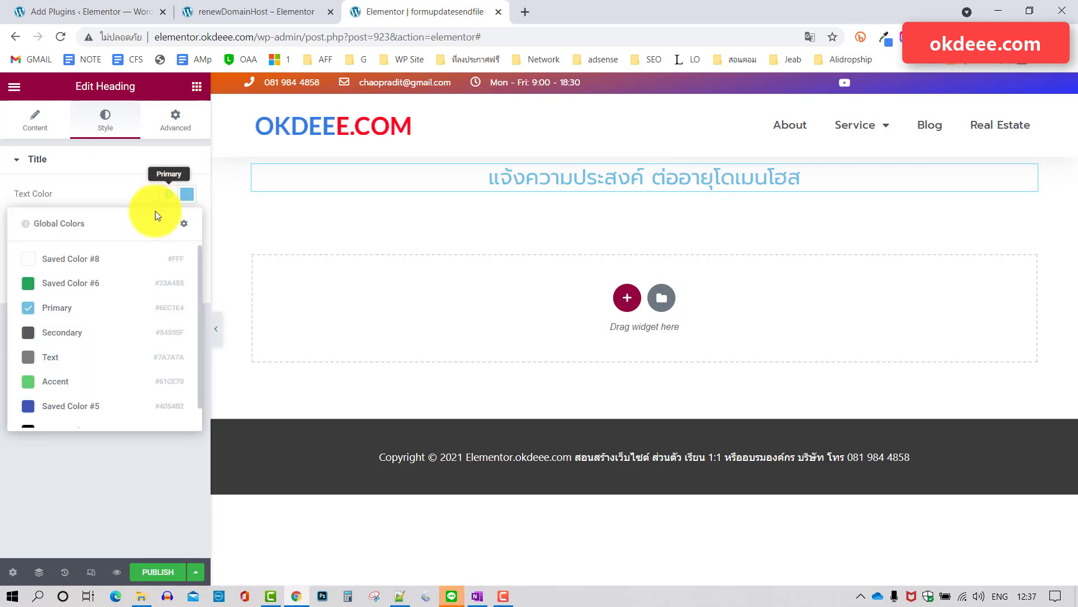
pyautogui.click(57, 341)
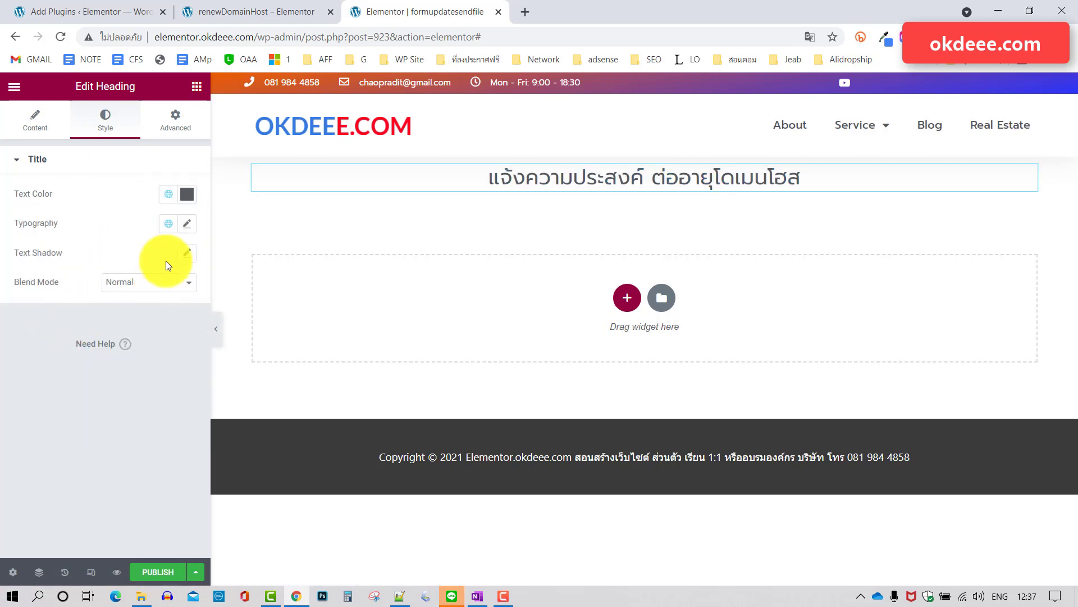
pyautogui.click(188, 224)
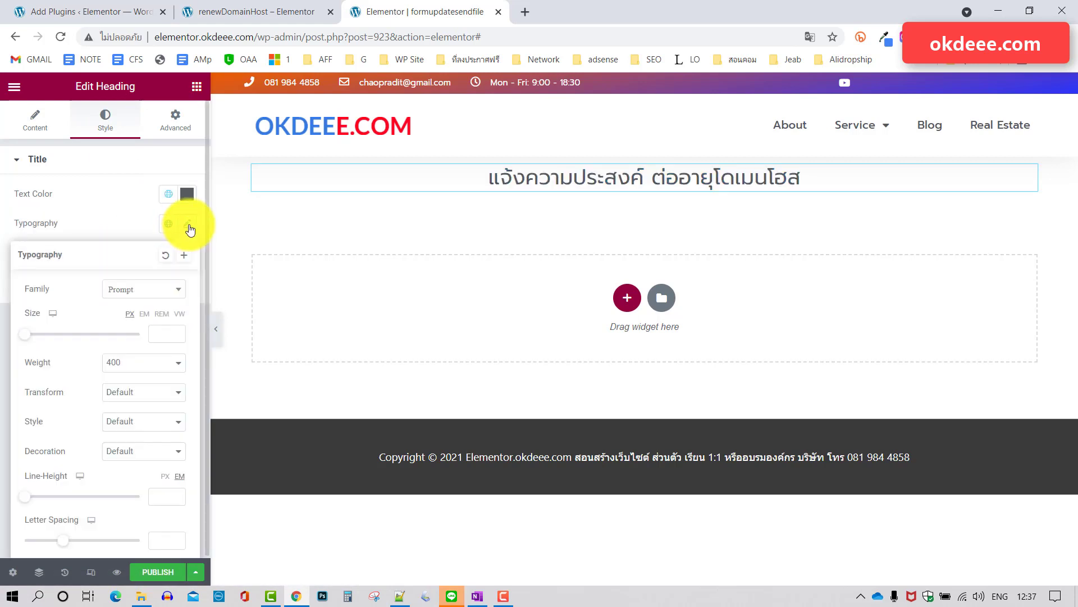
pyautogui.click(141, 366)
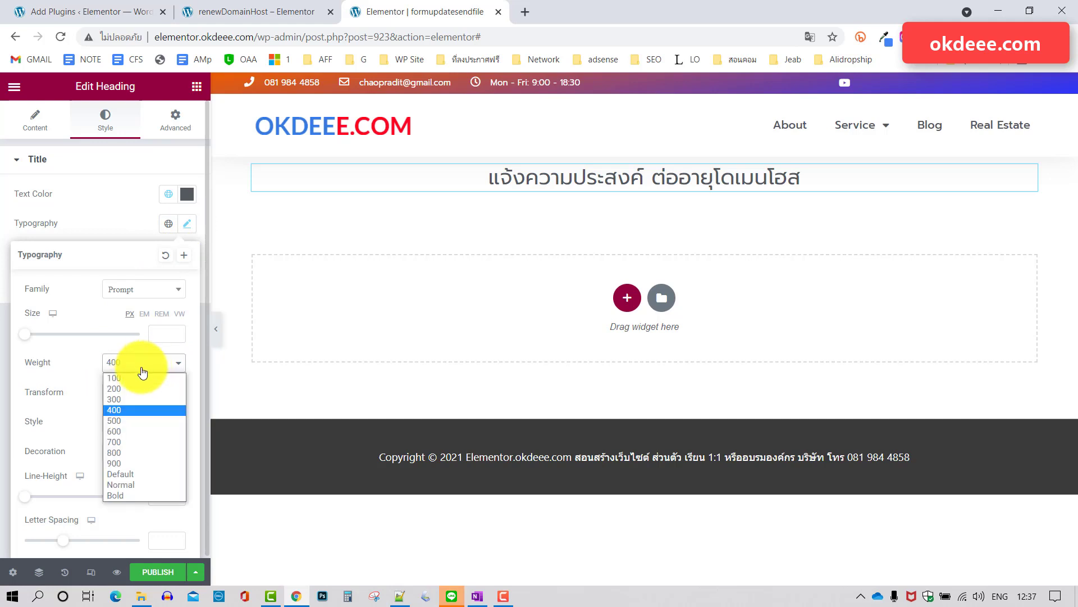
pyautogui.click(117, 452)
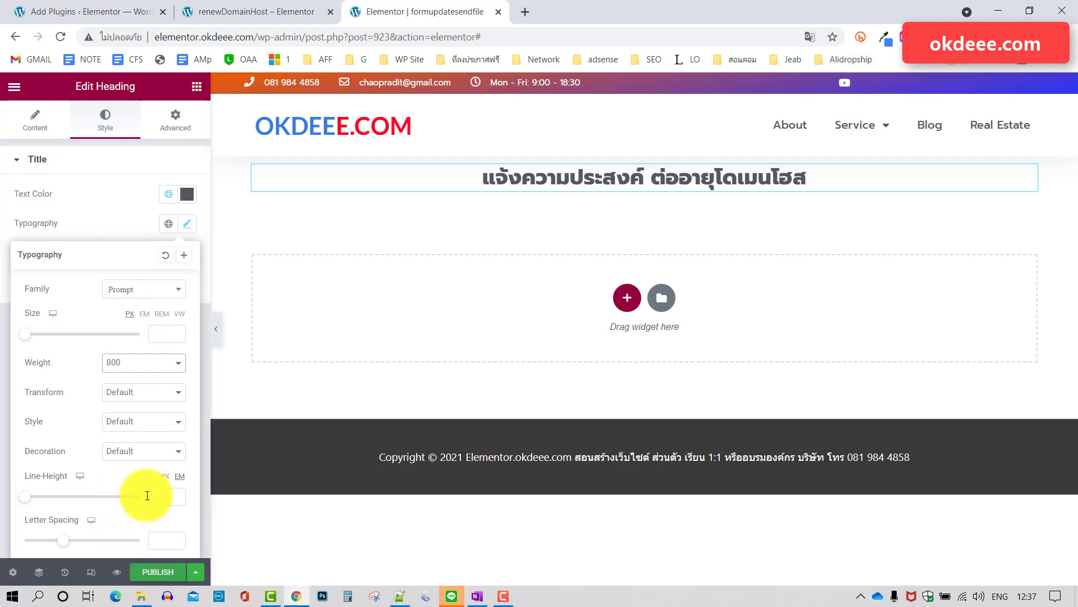
# Compare the styled heading with the live renewal page's title.
pyautogui.click(117, 186)
pyautogui.click(299, 14)
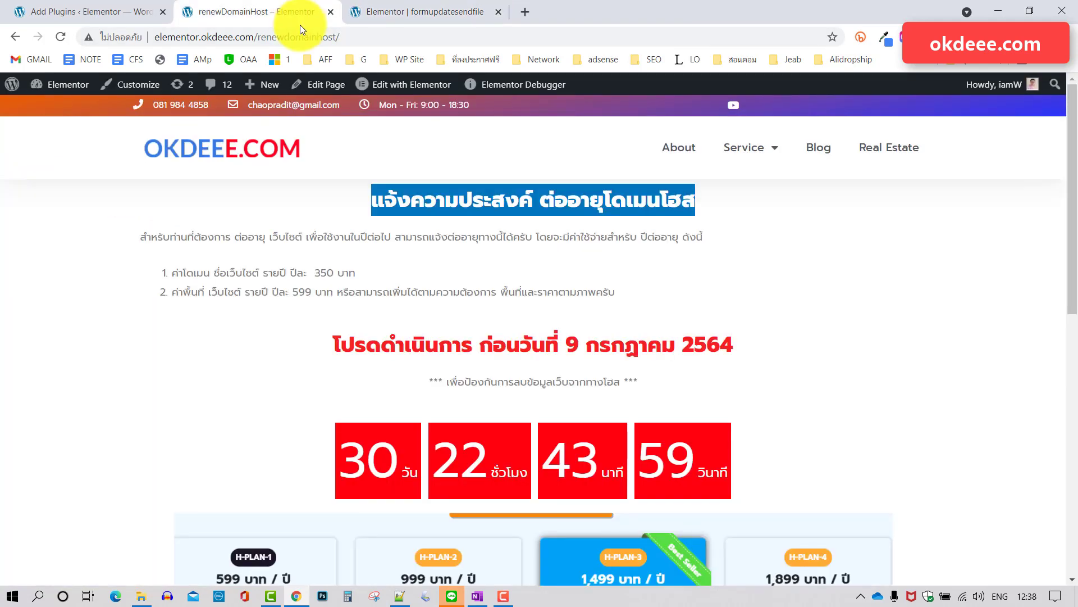
pyautogui.click(453, 15)
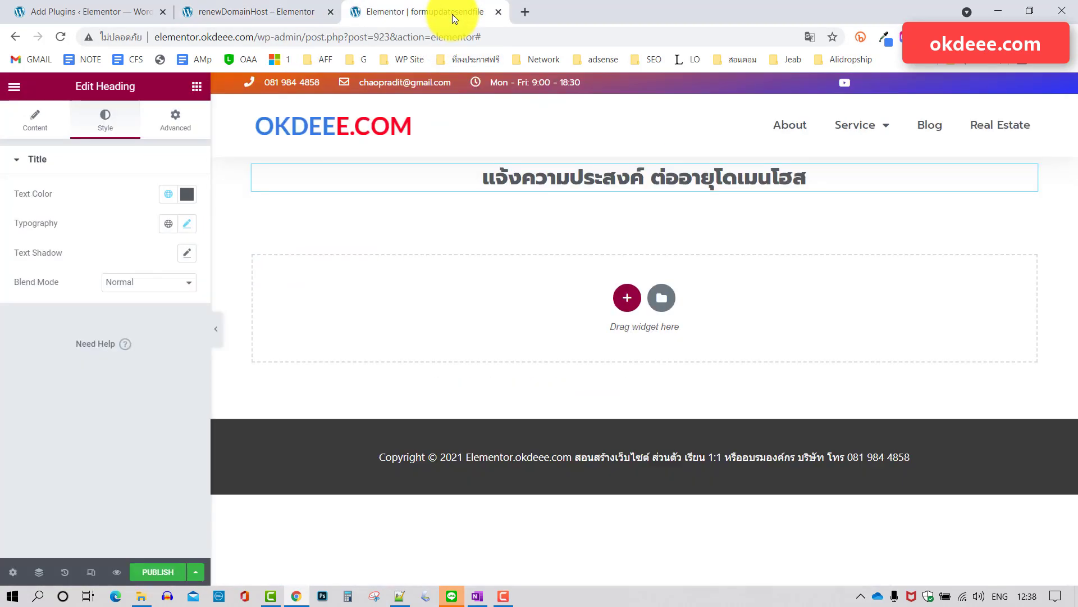
pyautogui.click(197, 90)
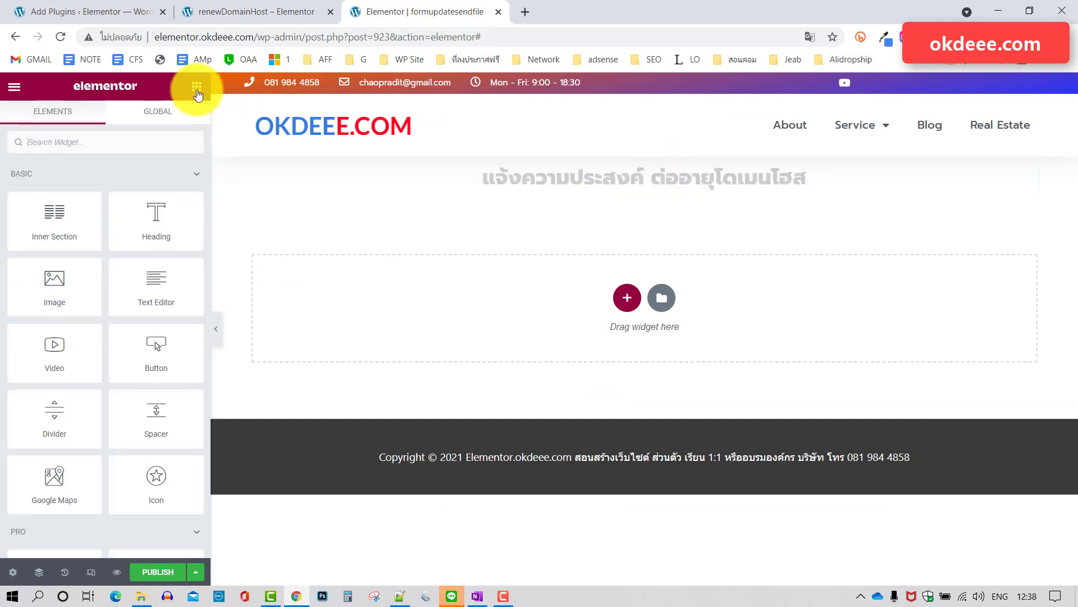
# Add a Text Editor widget below the heading and copy the renewal page's intro and fee list.
pyautogui.moveTo(154, 287); pyautogui.dragTo(483, 213)
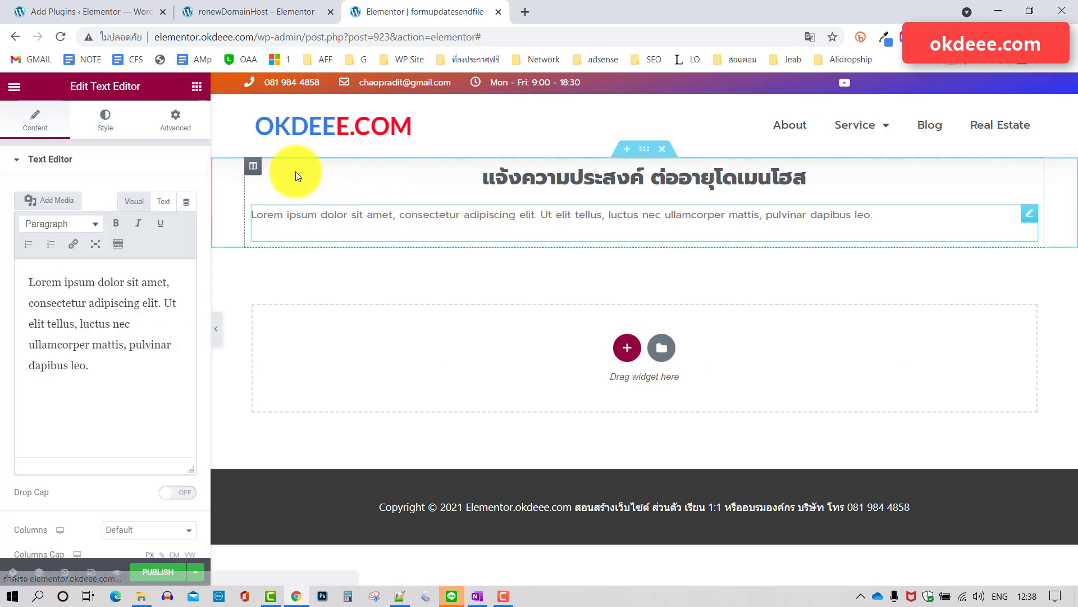
pyautogui.click(256, 12)
pyautogui.moveTo(609, 291); pyautogui.dragTo(142, 235)
pyautogui.rightClick(203, 237)
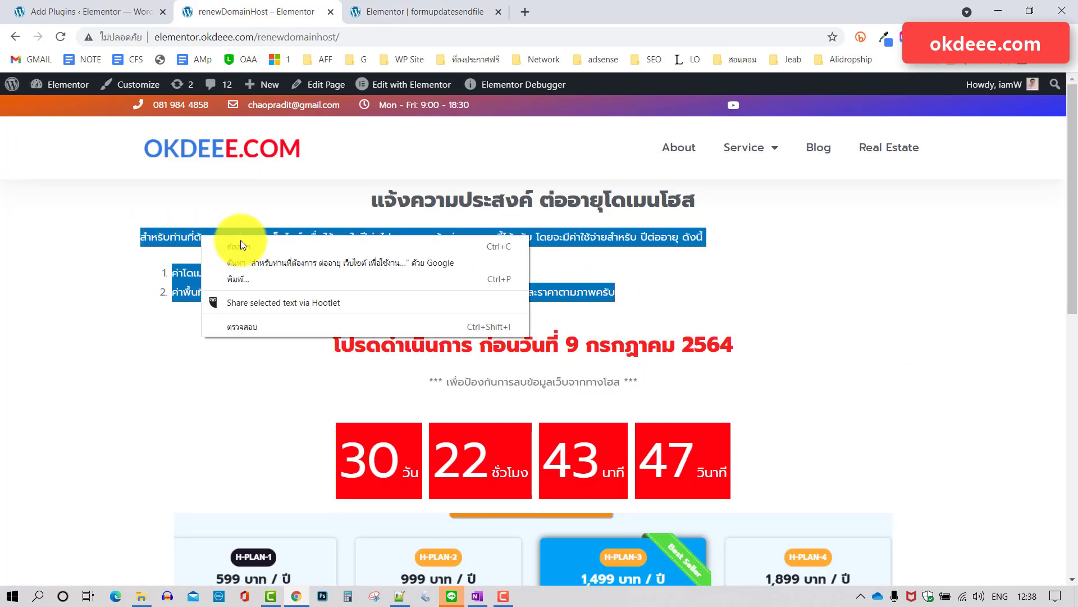
pyautogui.click(251, 248)
pyautogui.click(414, 8)
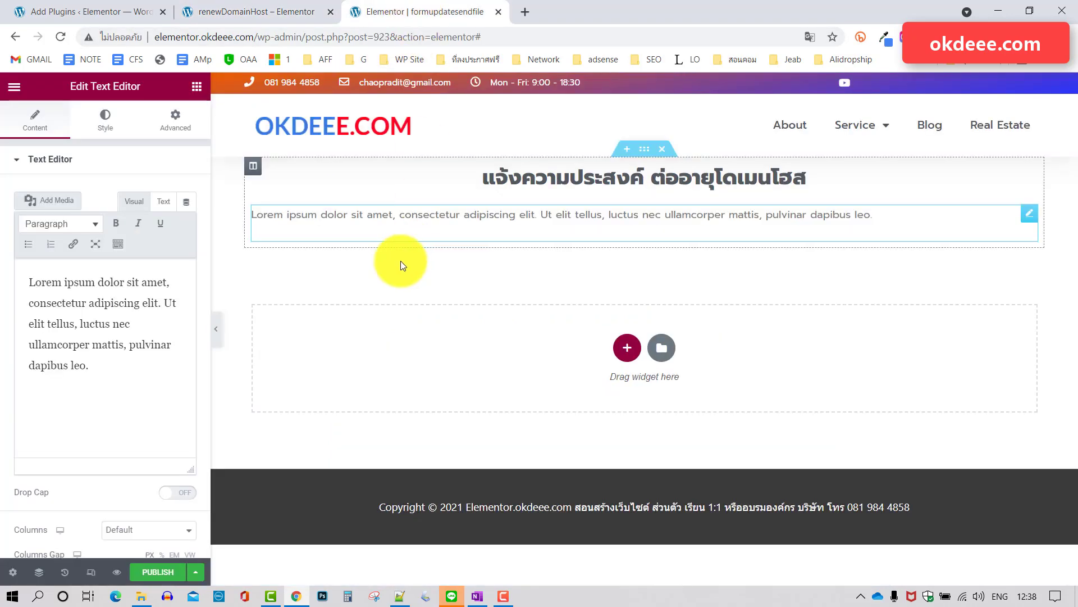
# Select the Lorem ipsum placeholder and recopy the renewal intro text, ready to paste over it.
pyautogui.moveTo(90, 366); pyautogui.dragTo(22, 276)
pyautogui.rightClick(69, 290)
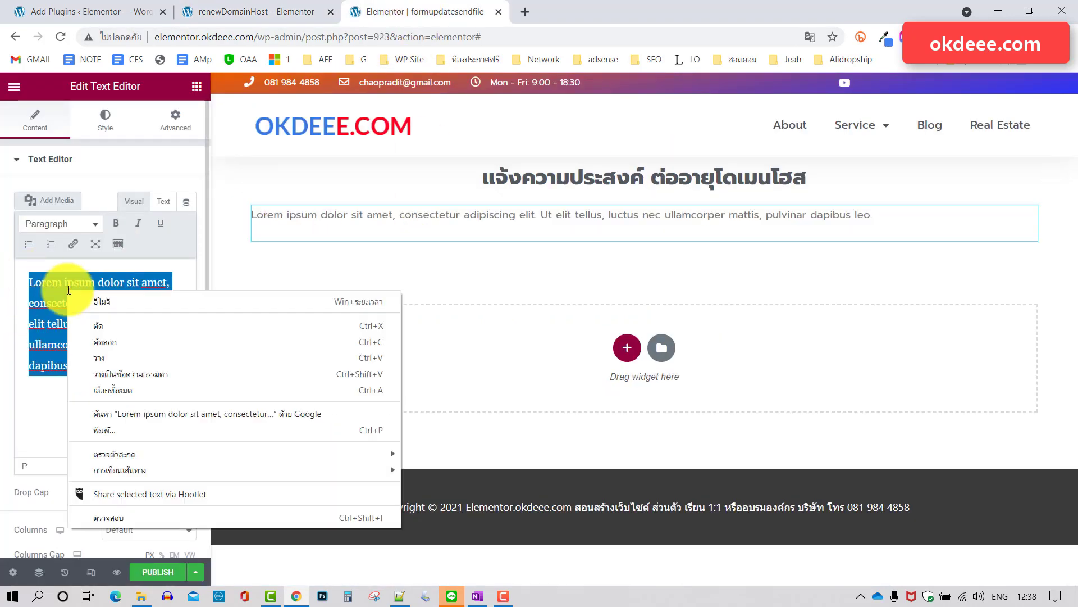
pyautogui.click(106, 344)
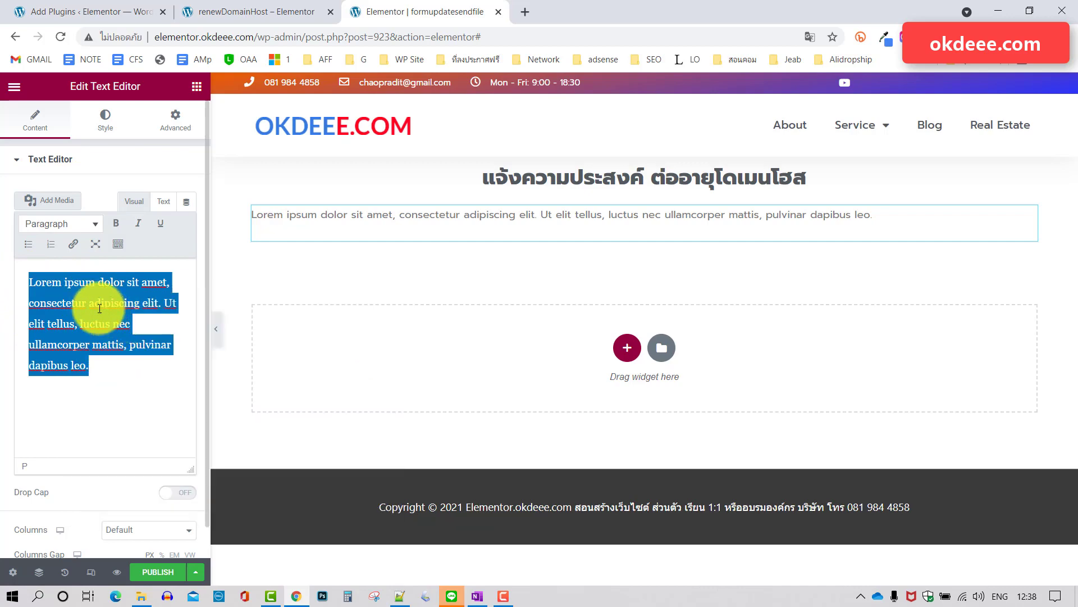
pyautogui.click(252, 11)
pyautogui.rightClick(252, 237)
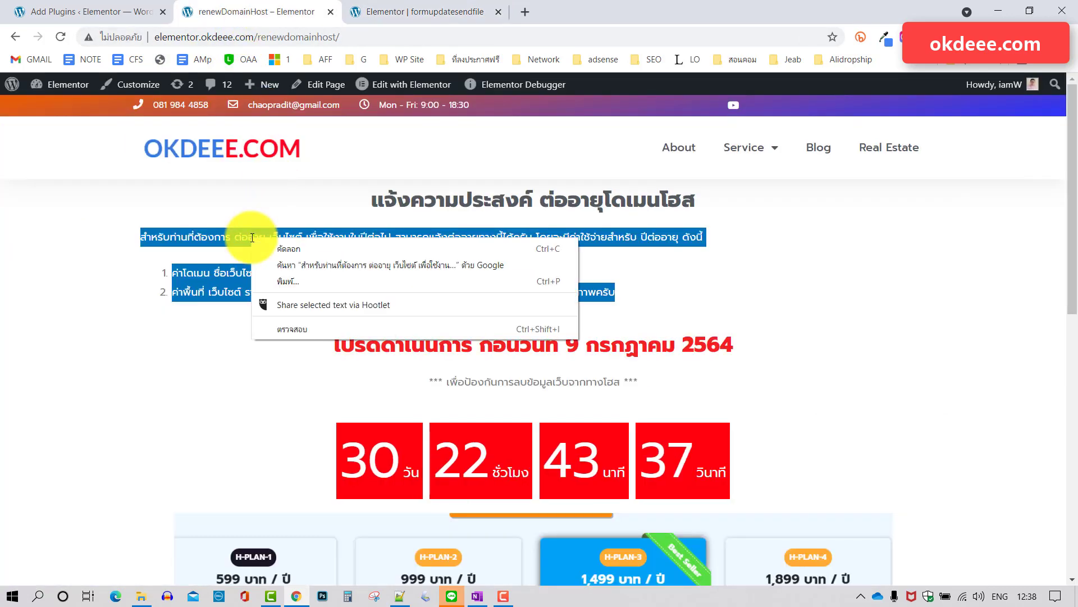
pyautogui.click(285, 255)
pyautogui.click(396, 13)
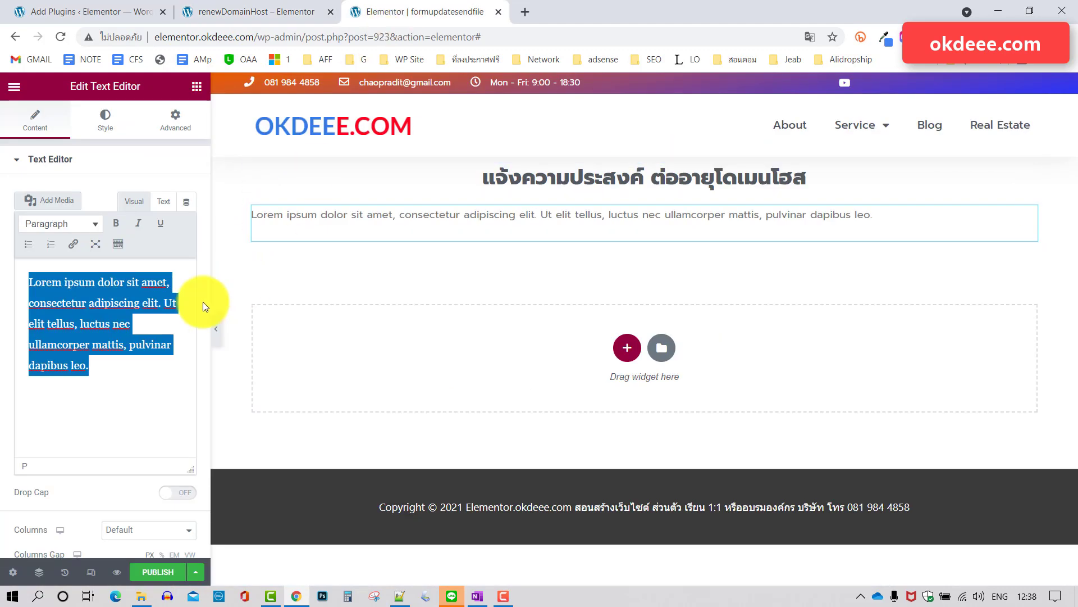
pyautogui.rightClick(74, 312)
# Paste the renewal intro and price list over the placeholder and centre it.
pyautogui.click(119, 385)
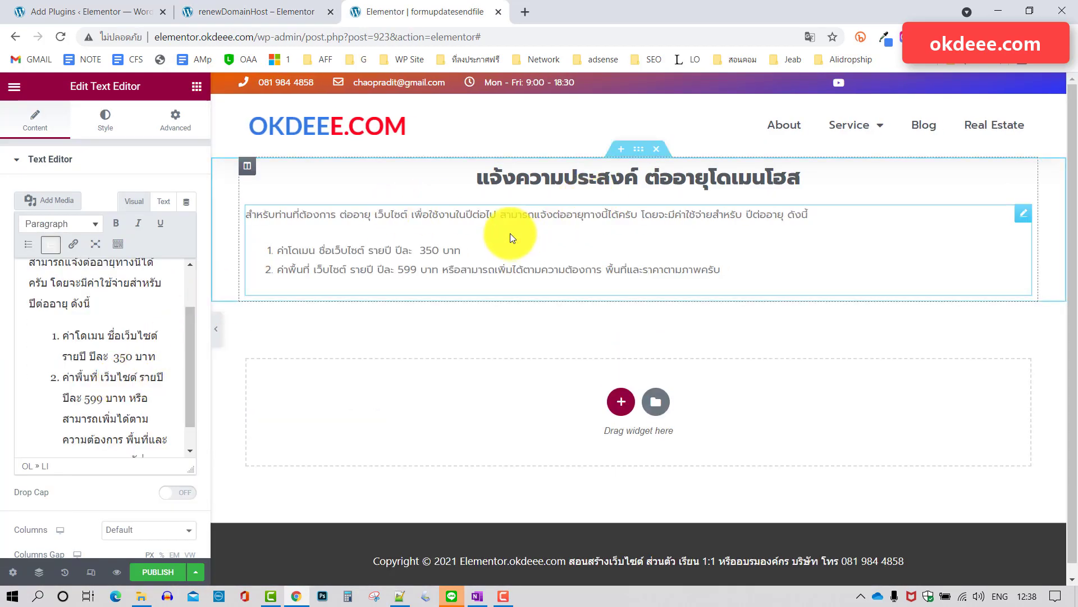
pyautogui.click(118, 243)
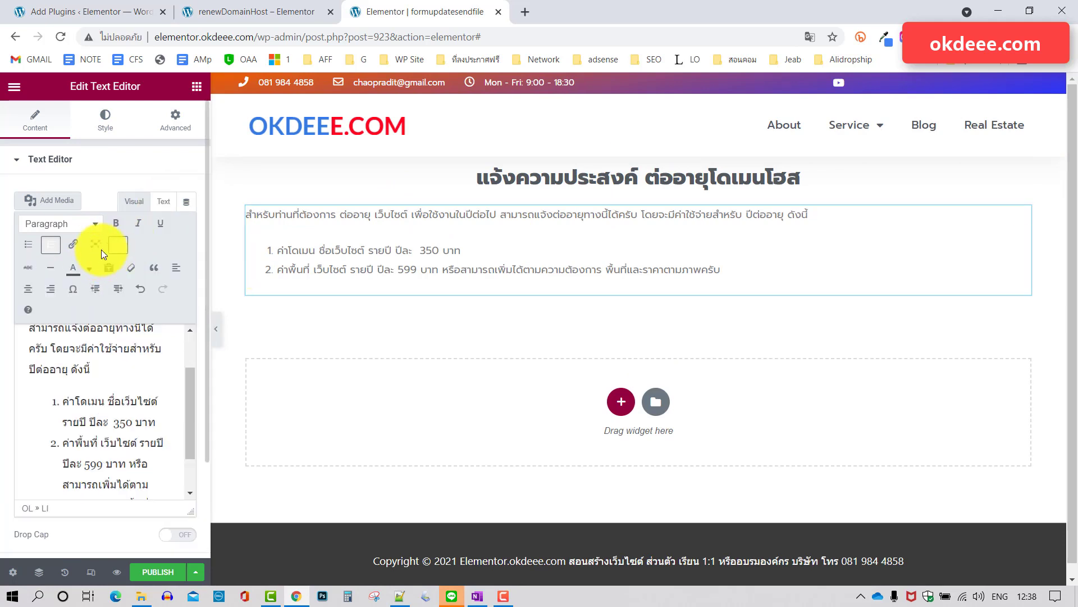
pyautogui.click(28, 289)
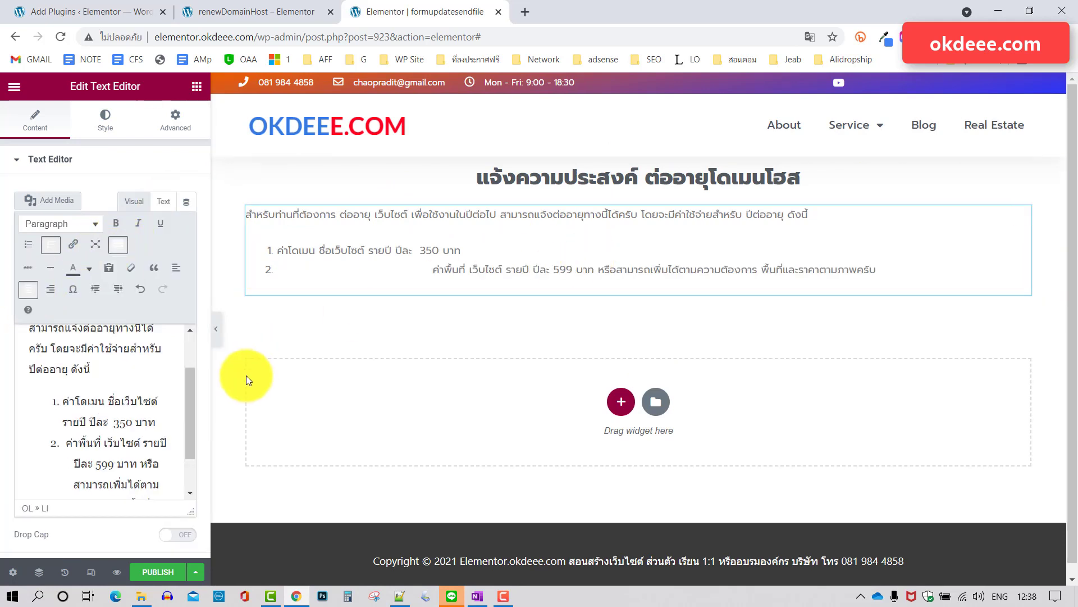
pyautogui.click(150, 405)
pyautogui.hotkey('ctrl', 'a')
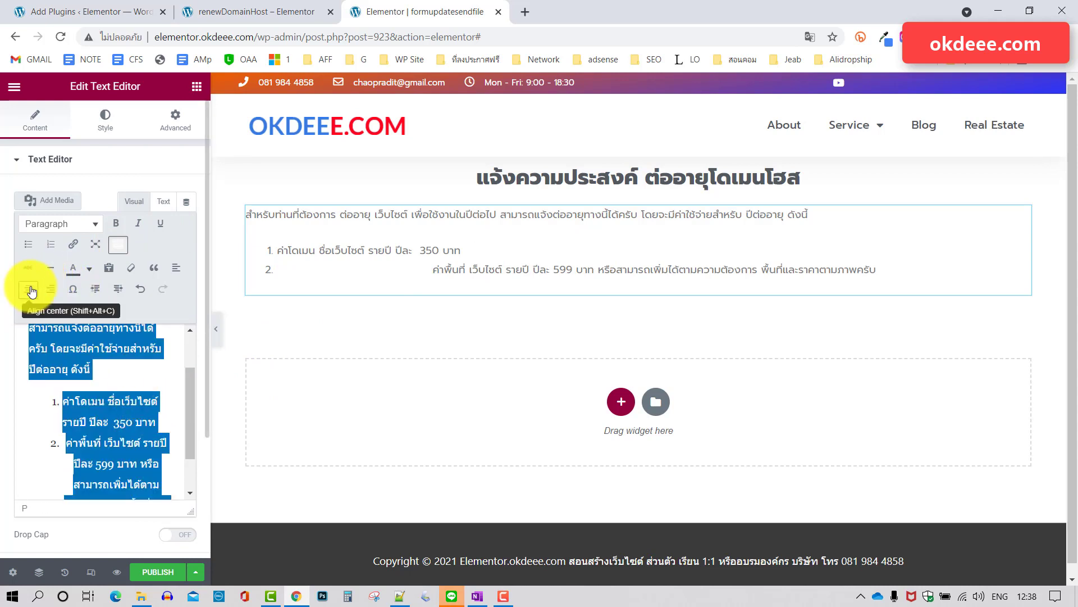
pyautogui.click(29, 288)
pyautogui.click(28, 289)
pyautogui.click(27, 290)
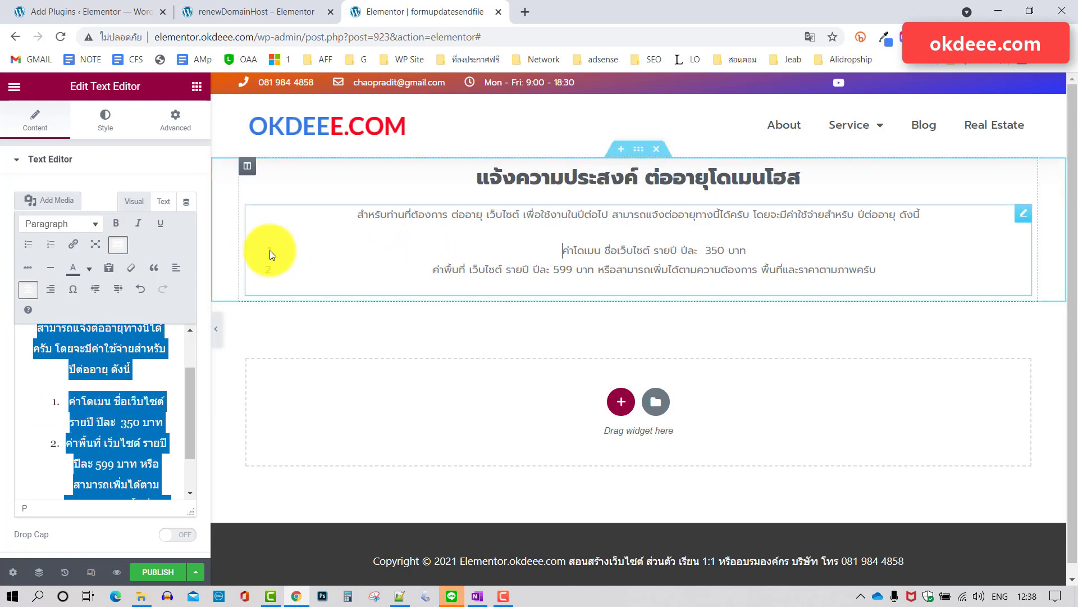
# Turn the numbered price items into plain paragraphs and recentre the whole block.
pyautogui.click(76, 406)
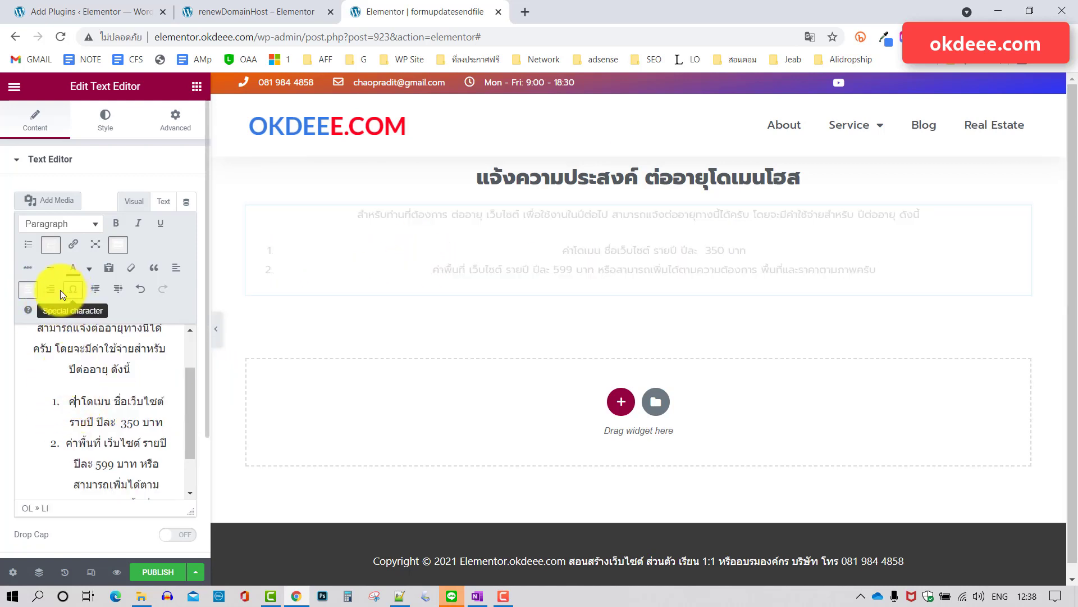
pyautogui.click(50, 244)
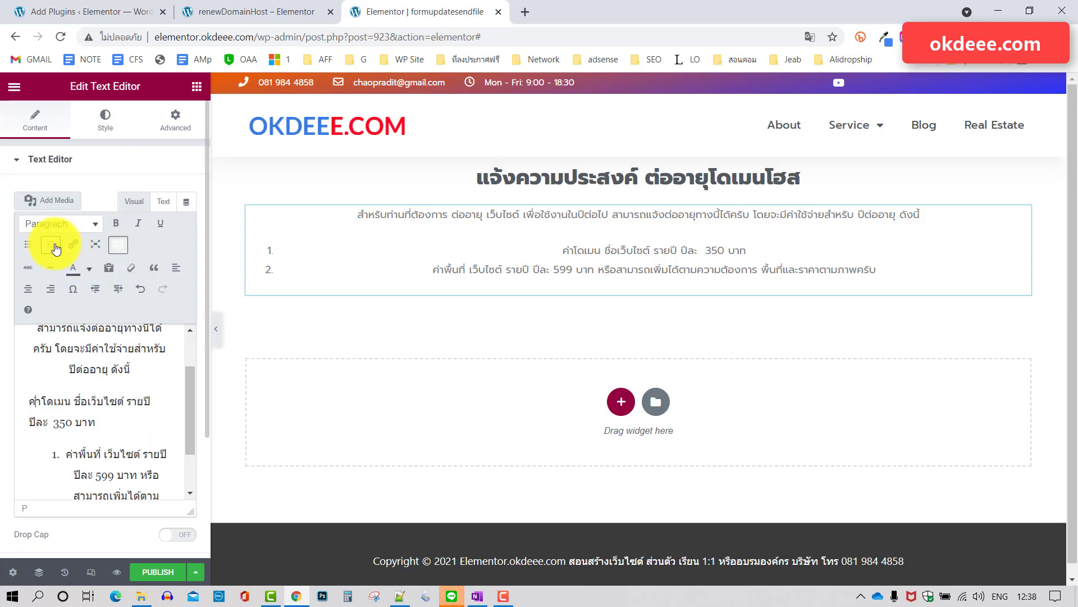
pyautogui.click(72, 453)
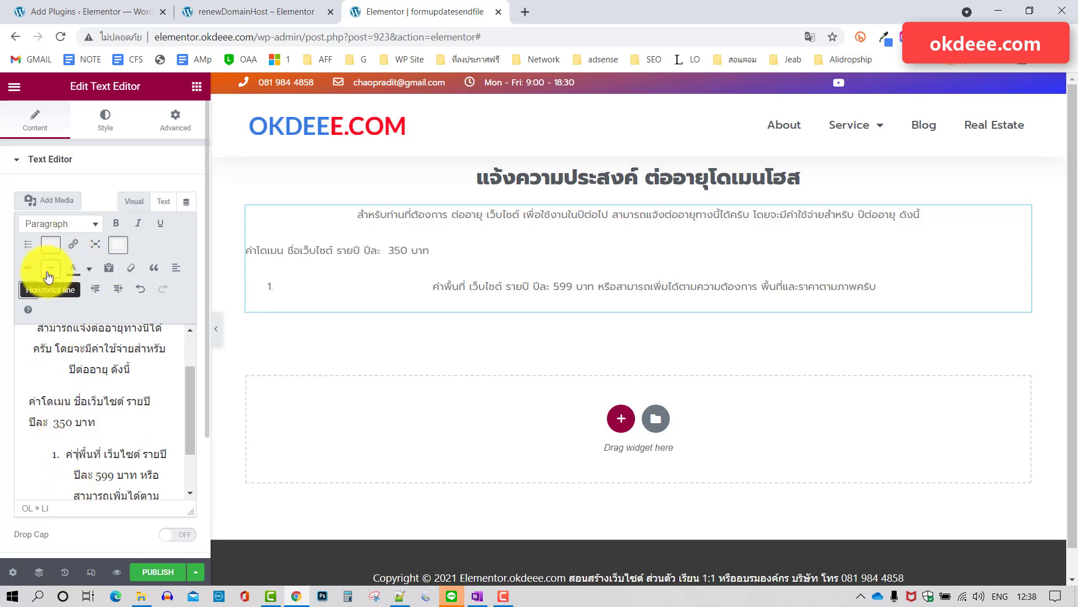
pyautogui.click(54, 246)
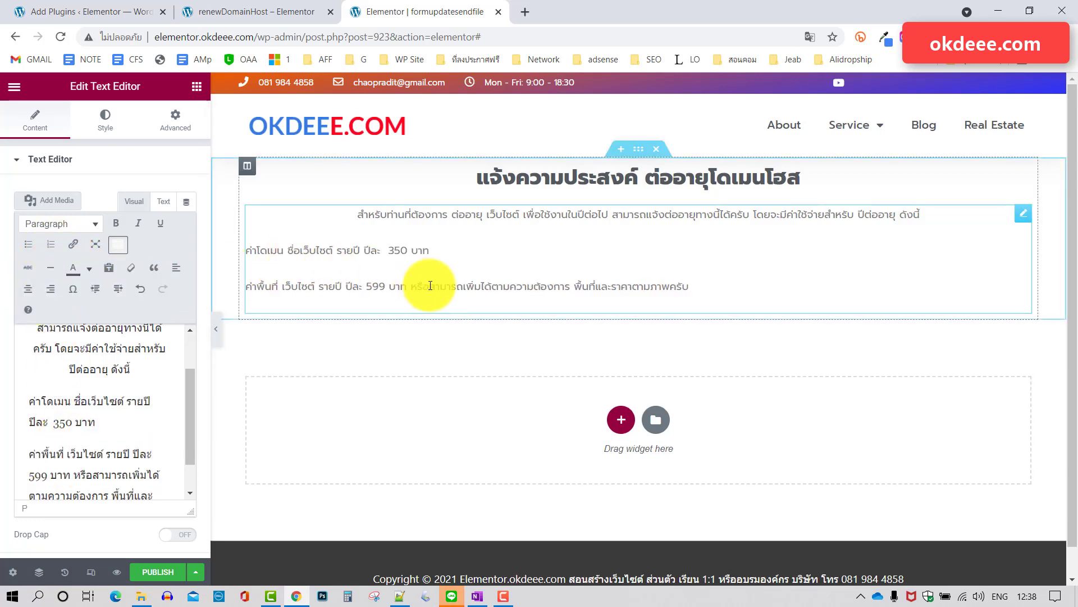
pyautogui.hotkey('ctrl', 'a')
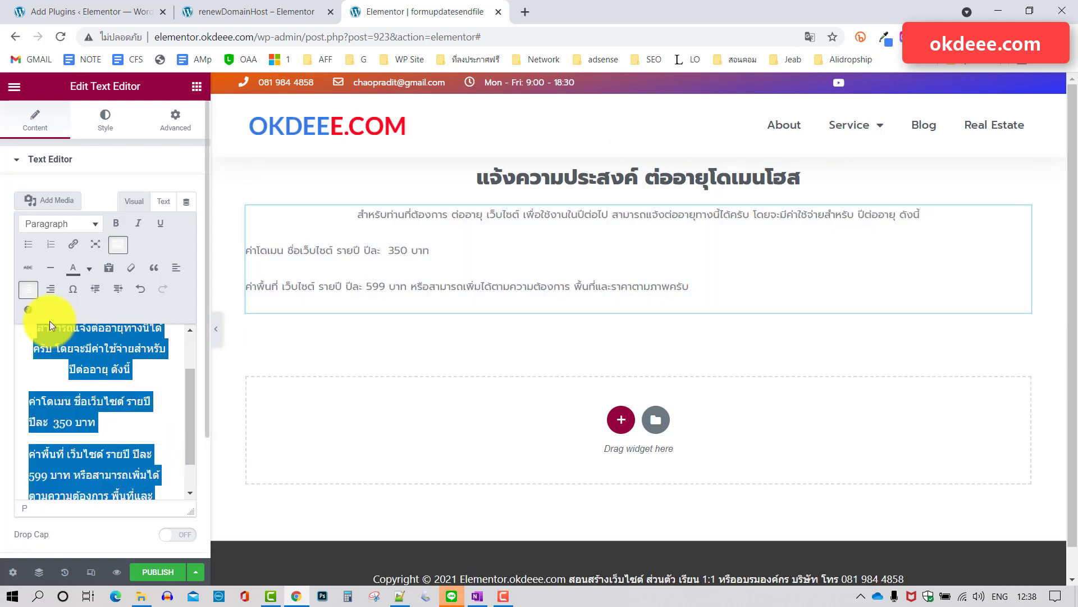
pyautogui.click(27, 290)
pyautogui.click(26, 290)
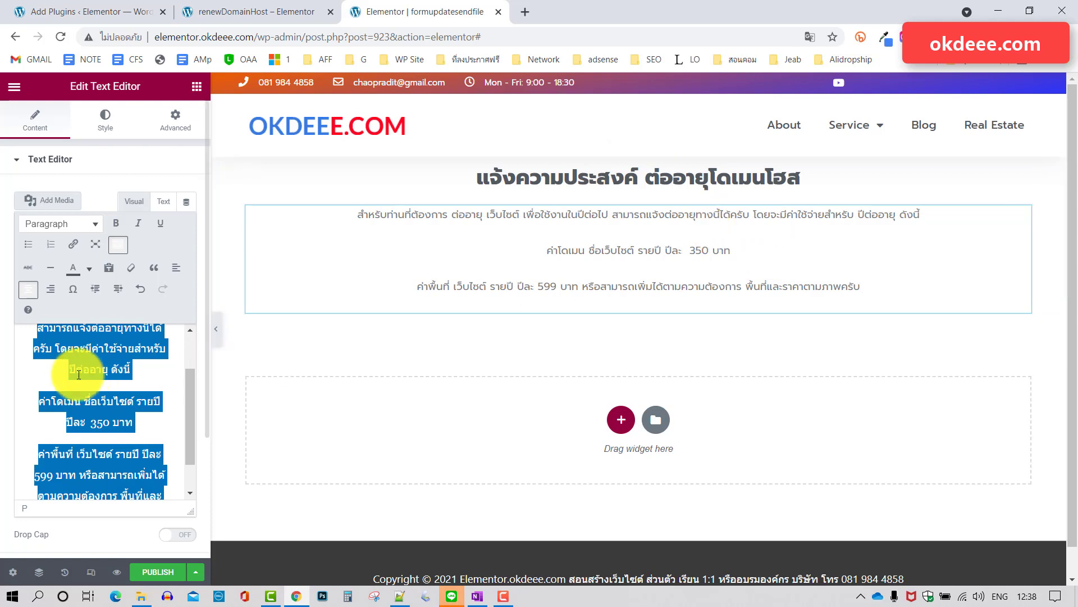
# Put the 350 baht domain fee and 599 baht hosting fee on their own lines.
pyautogui.click(129, 370)
pyautogui.press('Delete')
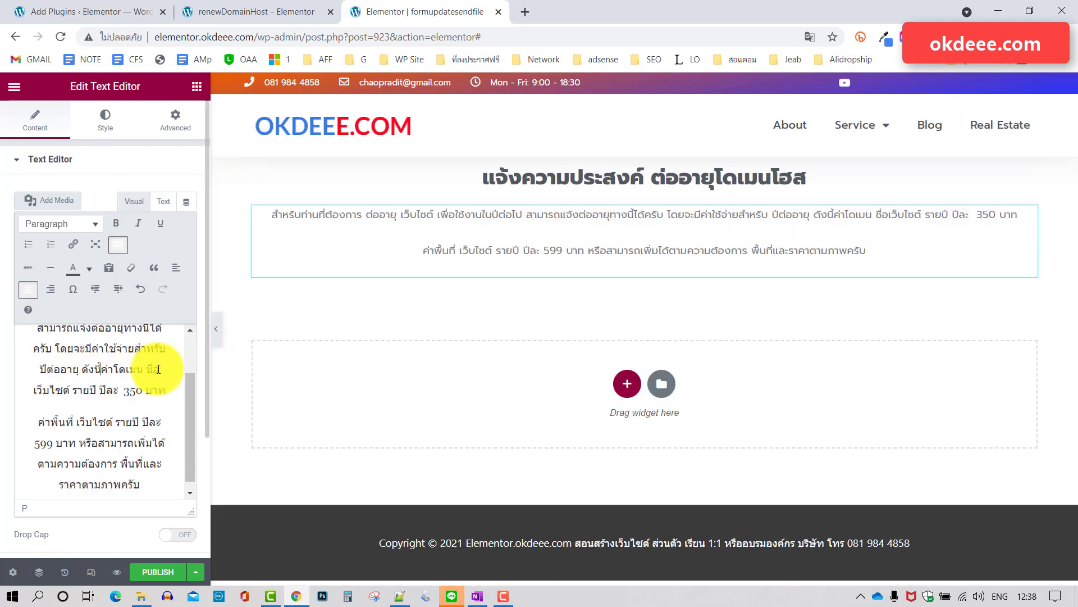
pyautogui.hotkey('shift', 'Return')
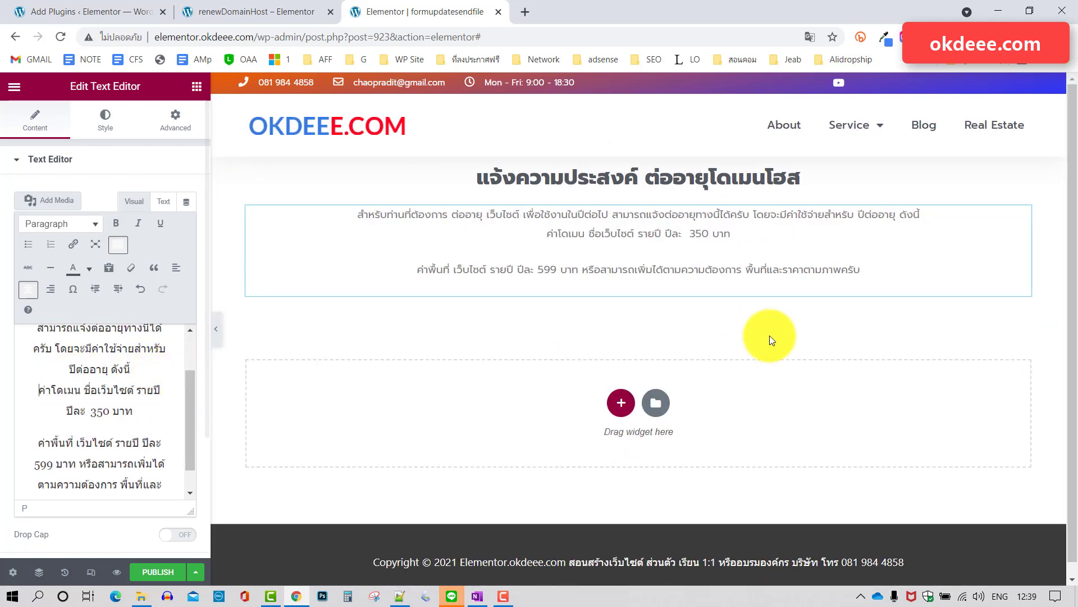
pyautogui.click(736, 231)
pyautogui.press('Delete')
pyautogui.hotkey('shift', 'Return')
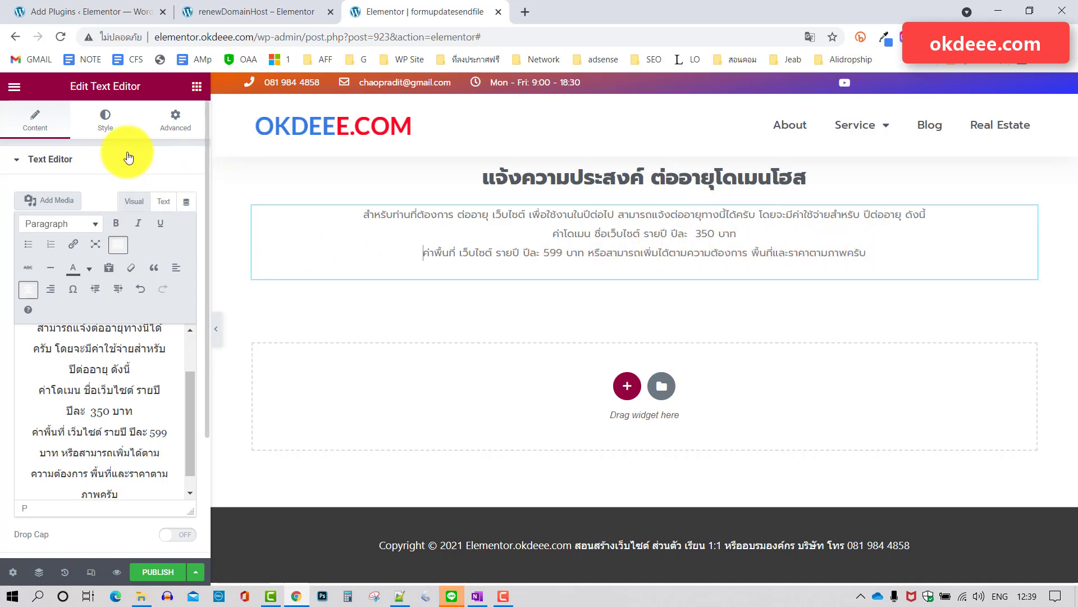
# Set the text block's typography size to 14 and check it against the live renewal page.
pyautogui.click(106, 117)
pyautogui.click(186, 256)
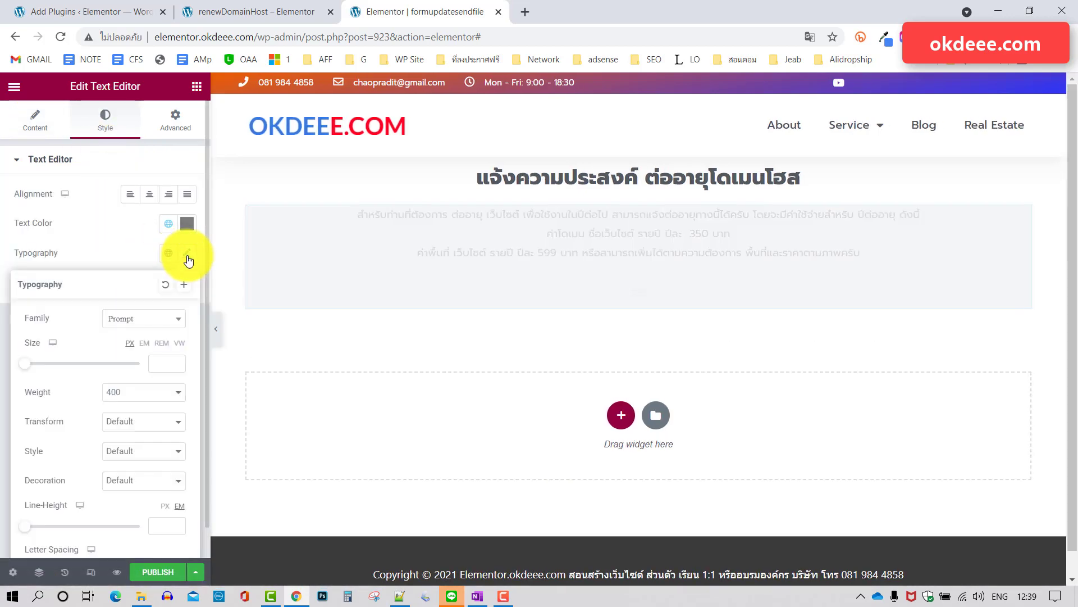
pyautogui.moveTo(26, 369); pyautogui.dragTo(35, 370)
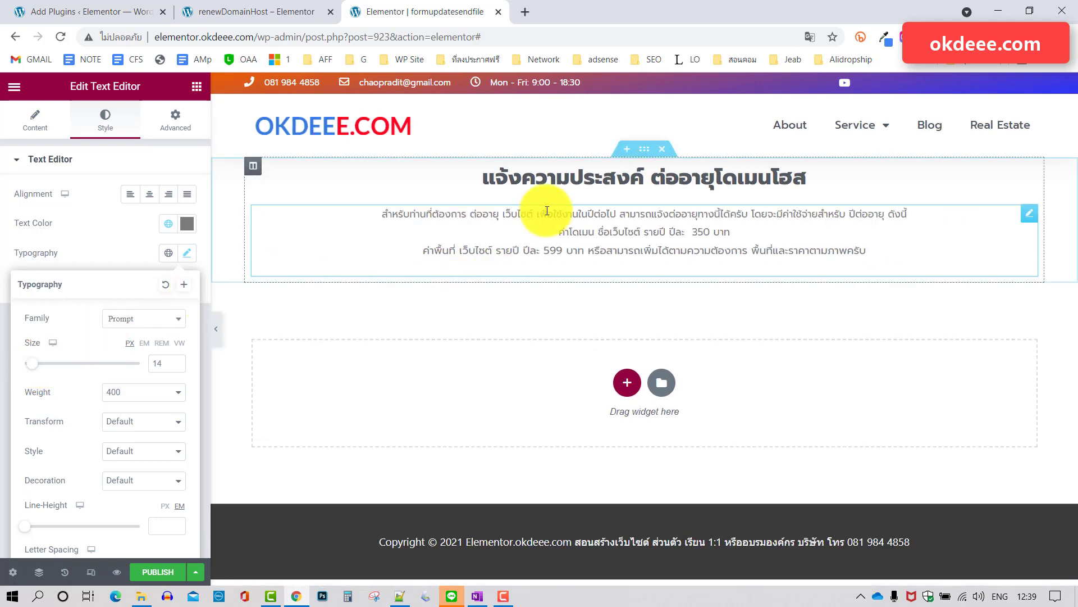
pyautogui.click(120, 232)
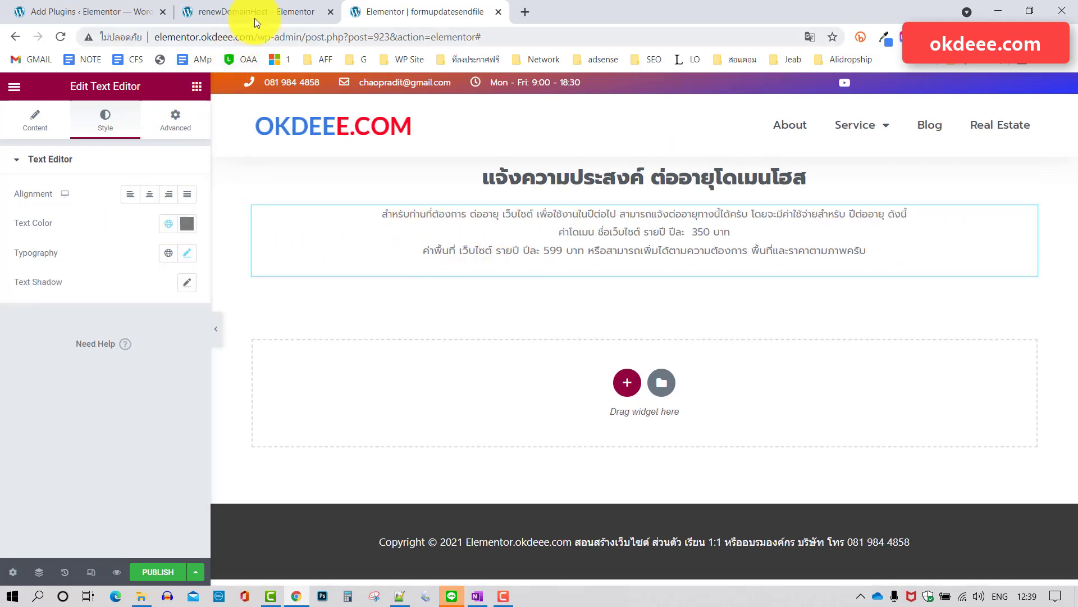
pyautogui.click(261, 11)
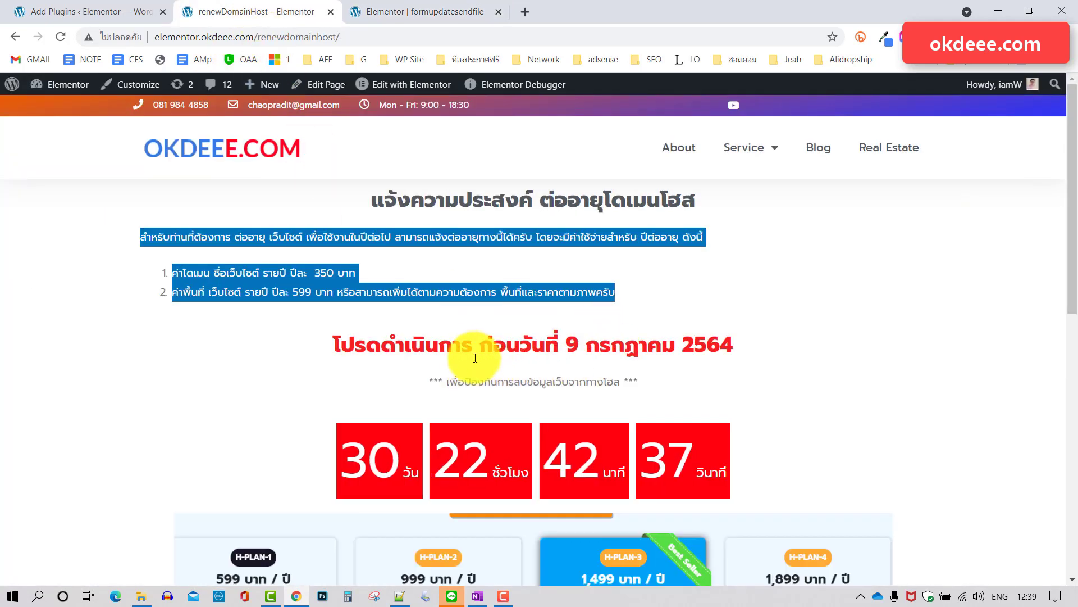
pyautogui.click(407, 11)
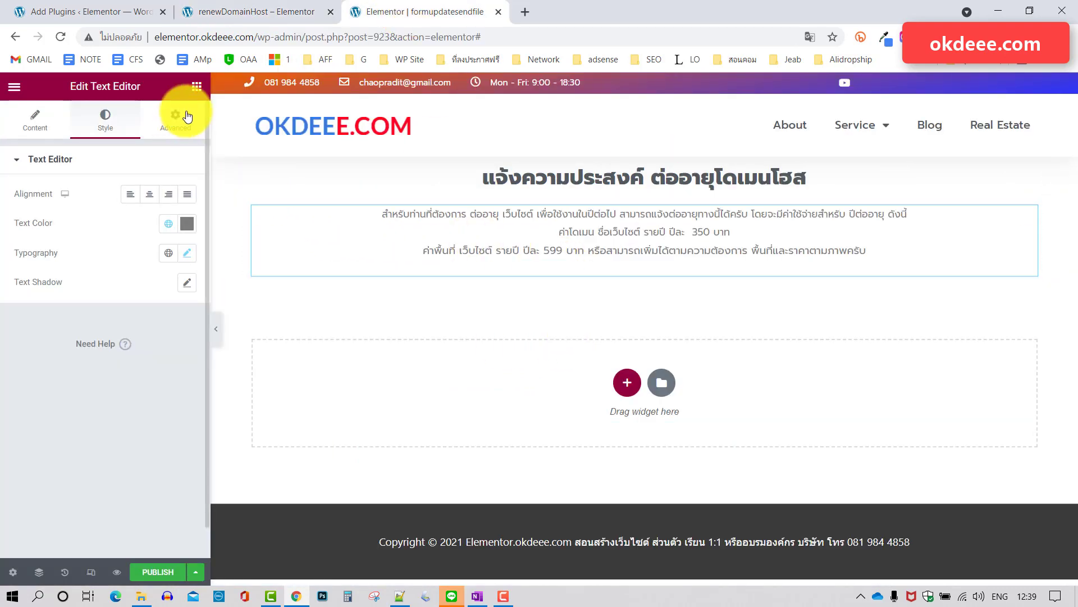
pyautogui.click(196, 86)
# Add a centred heading below the price text reading 'โปรดดำเนินการ ก่อนวันที่ 9 กรกฎาคม 2564'.
pyautogui.moveTo(154, 202); pyautogui.dragTo(635, 279)
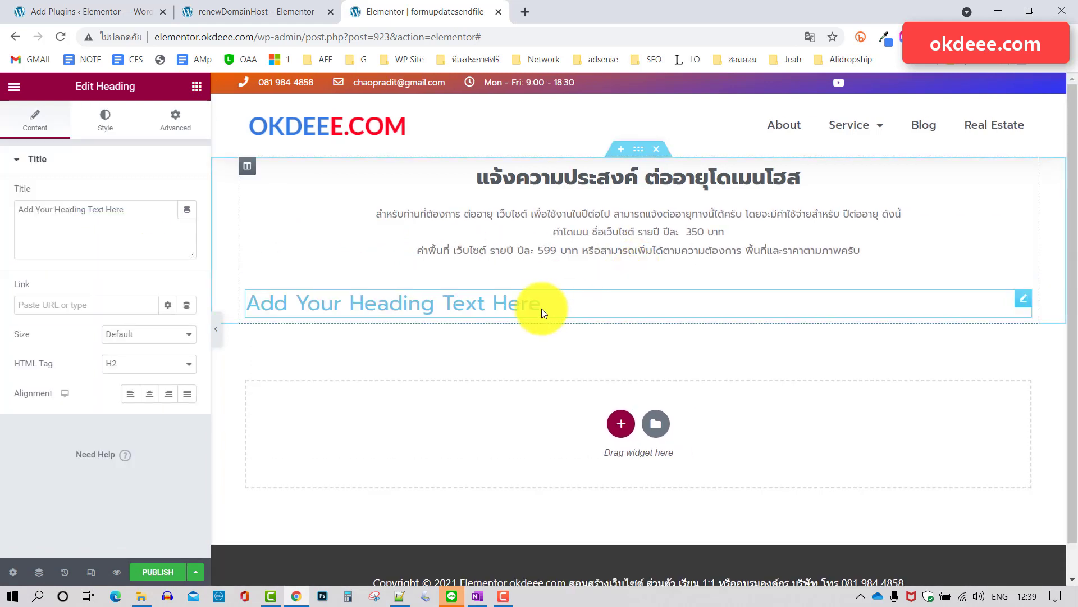
pyautogui.click(261, 8)
pyautogui.tripleClick(447, 343)
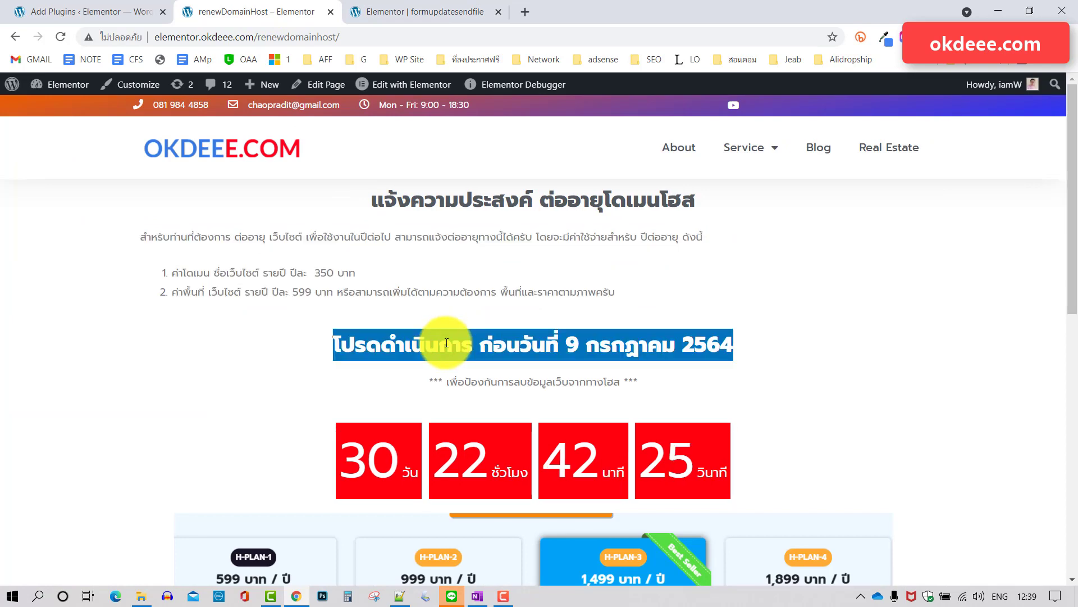
pyautogui.click(396, 13)
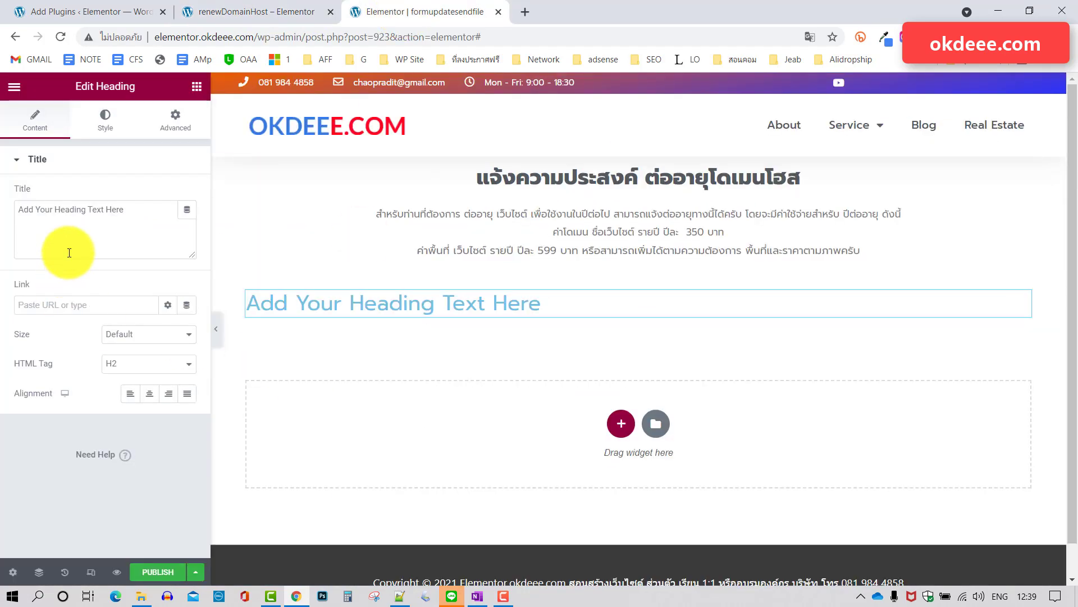
pyautogui.click(124, 209)
pyautogui.moveTo(124, 209); pyautogui.dragTo(1, 213)
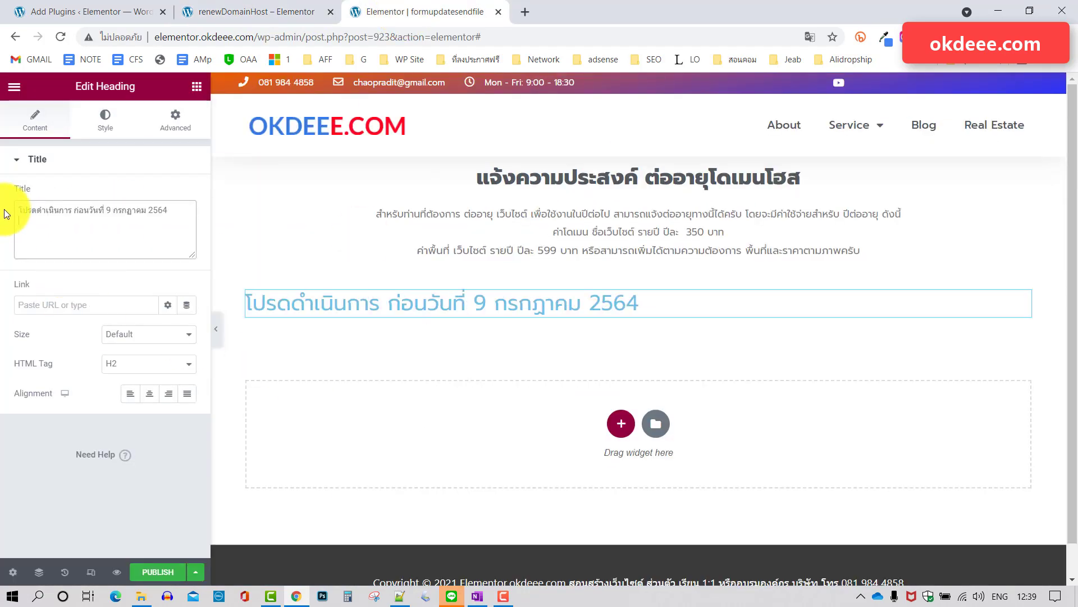
pyautogui.click(149, 393)
# Set the heading's text colour to vivid red #FF0028.
pyautogui.click(91, 128)
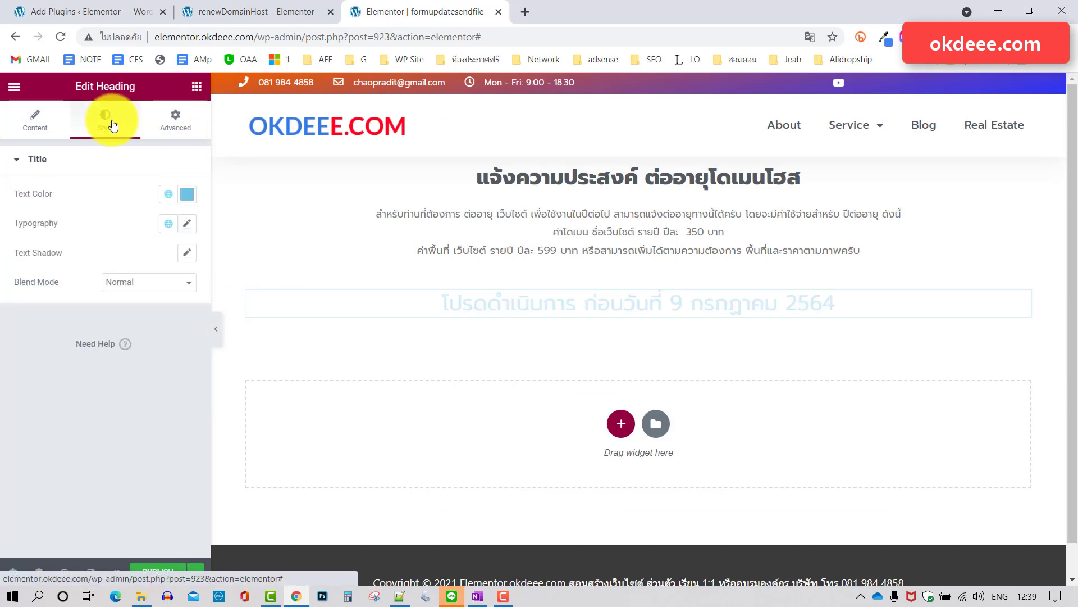
pyautogui.click(187, 194)
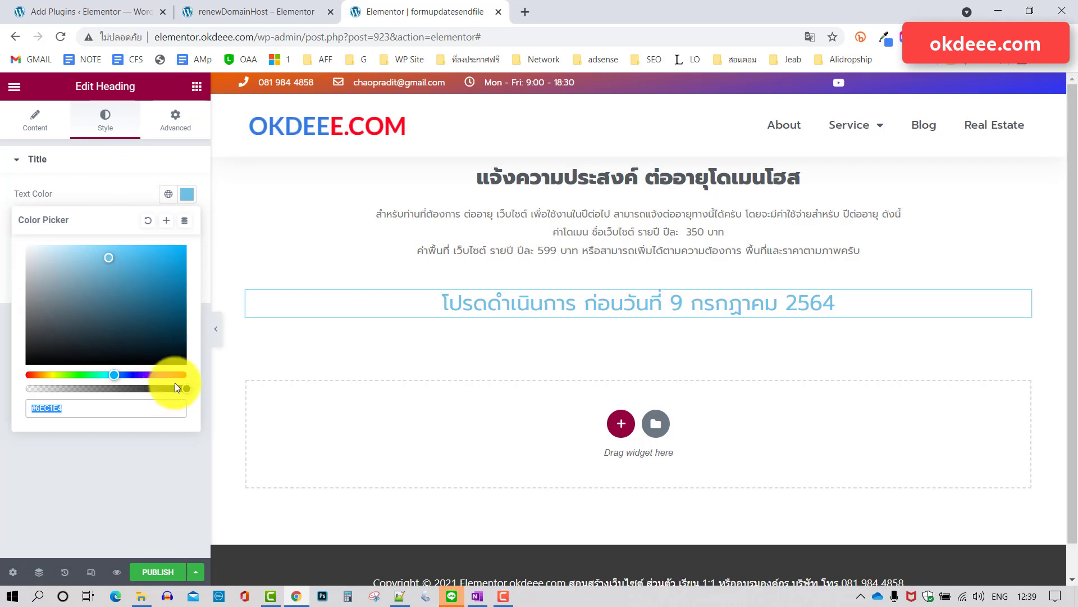
pyautogui.moveTo(174, 375); pyautogui.dragTo(183, 374)
pyautogui.moveTo(174, 260); pyautogui.dragTo(186, 246)
pyautogui.click(116, 174)
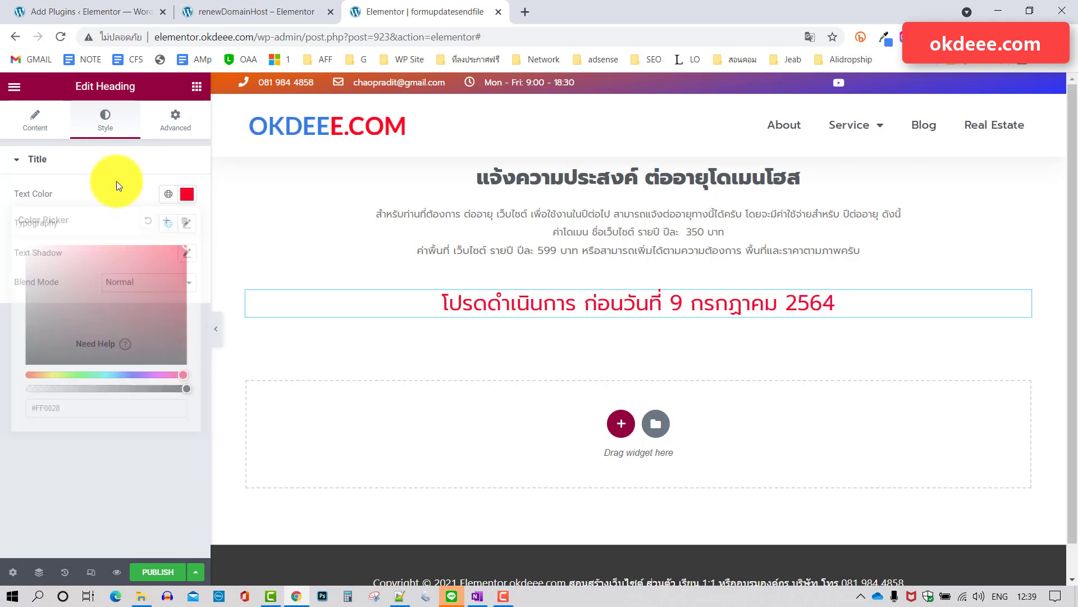
# Set the heading's typography weight to Bold.
pyautogui.click(76, 168)
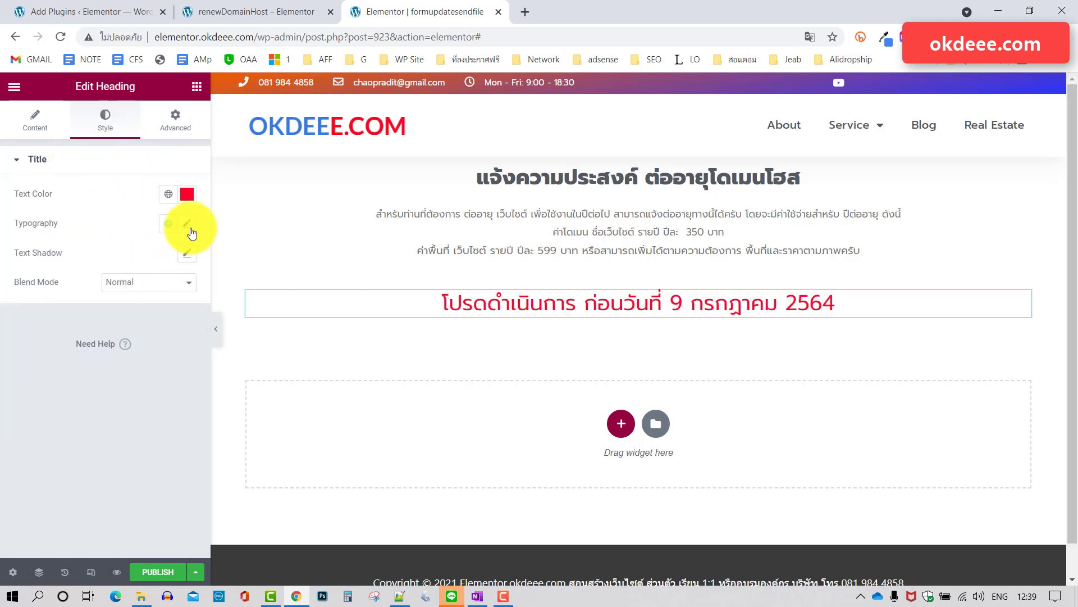
pyautogui.click(189, 225)
pyautogui.click(144, 363)
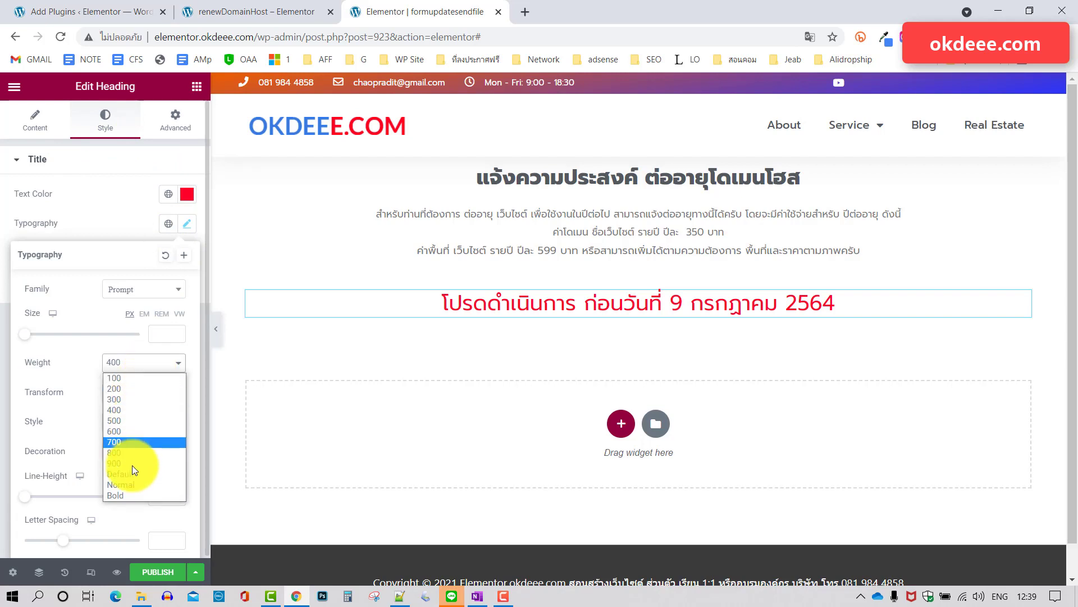
pyautogui.click(126, 496)
pyautogui.click(117, 191)
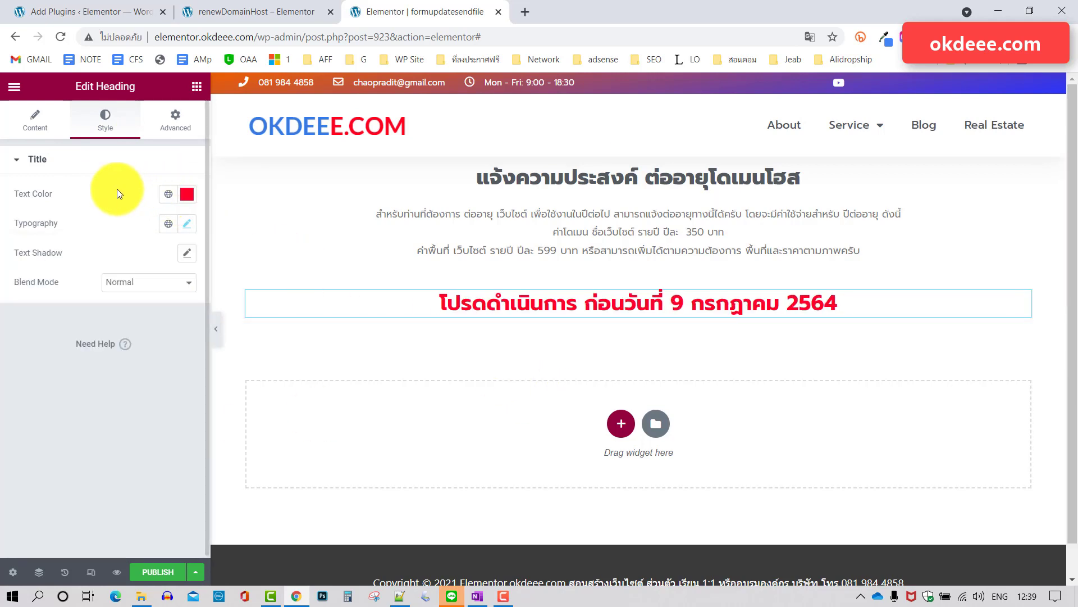
# Copy the '*** เพื่อป้องกันการลบข้อมูลเว็บจากทางโฮส ***' note from the live renewal page.
pyautogui.click(251, 12)
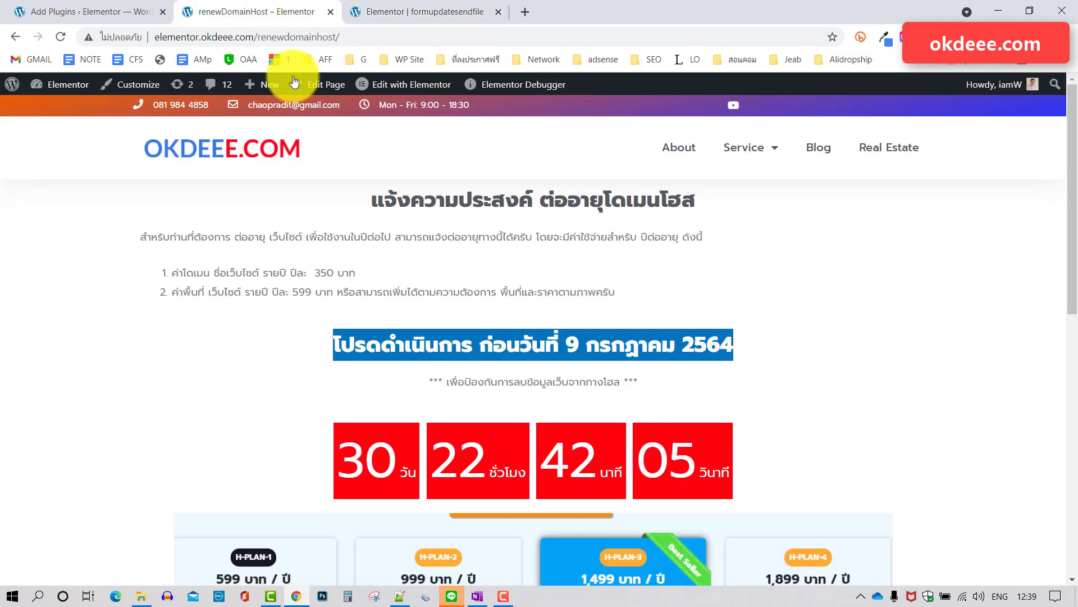
pyautogui.tripleClick(514, 382)
pyautogui.hotkey('ctrl', 'c')
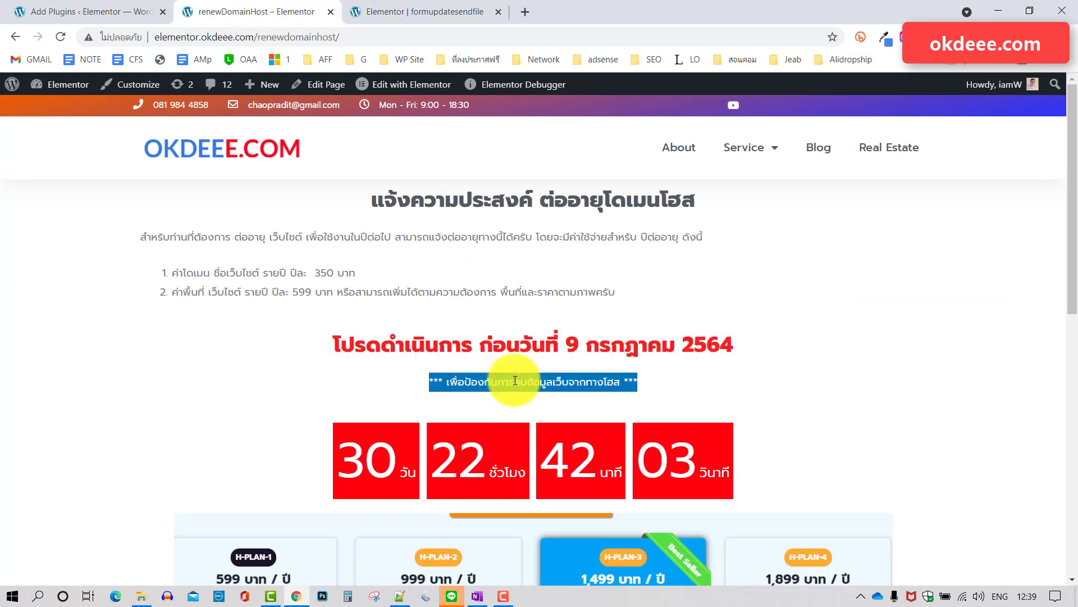
pyautogui.click(455, 12)
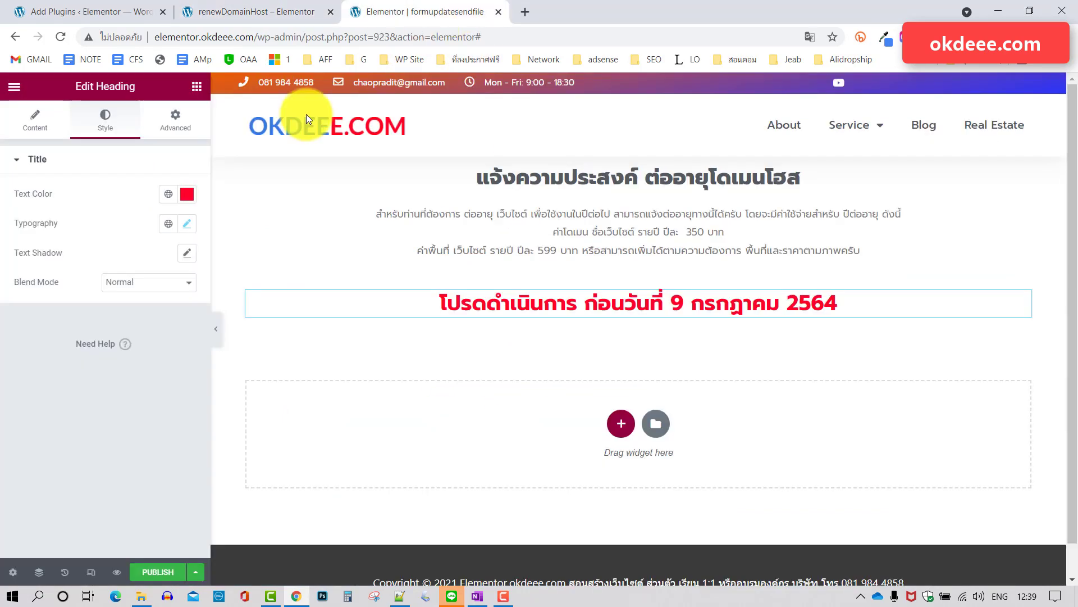
# Duplicate the price text block and move the red deadline heading above the copy.
pyautogui.rightClick(840, 224)
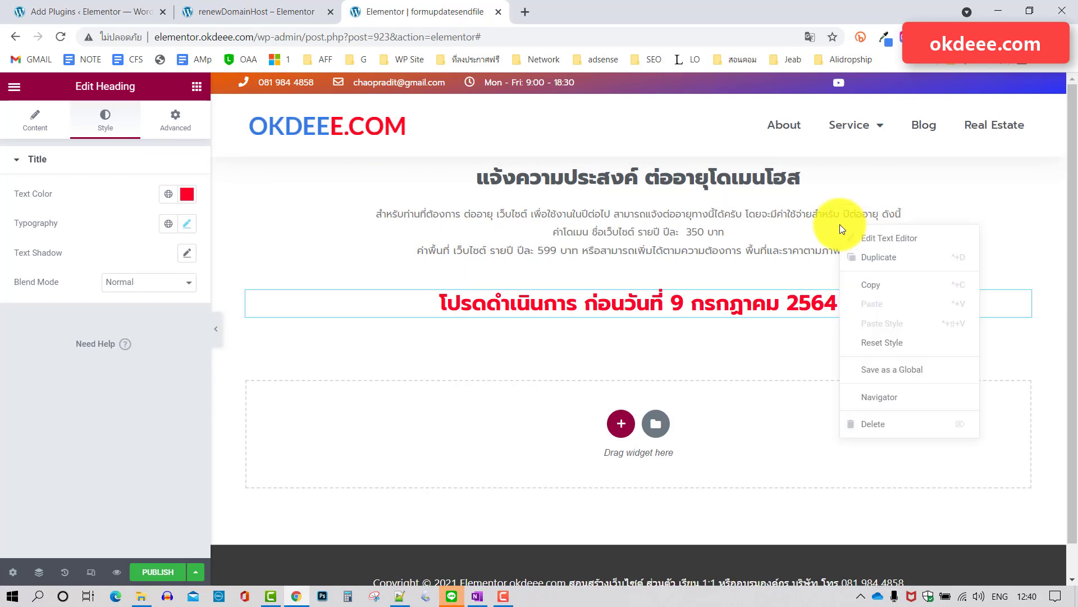
pyautogui.click(865, 255)
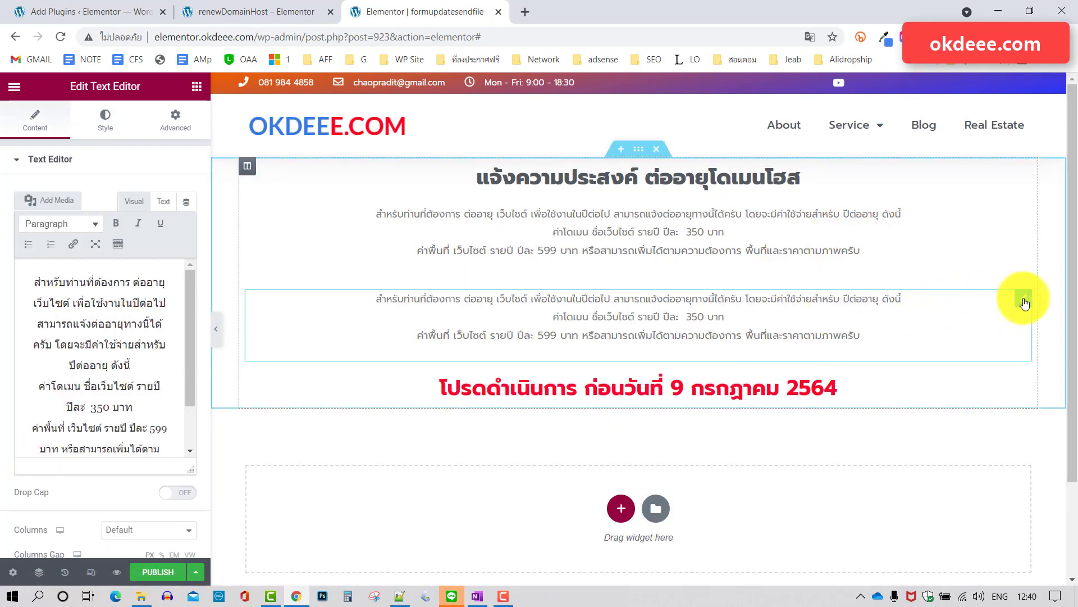
pyautogui.moveTo(895, 291); pyautogui.dragTo(621, 313)
pyautogui.click(1022, 384)
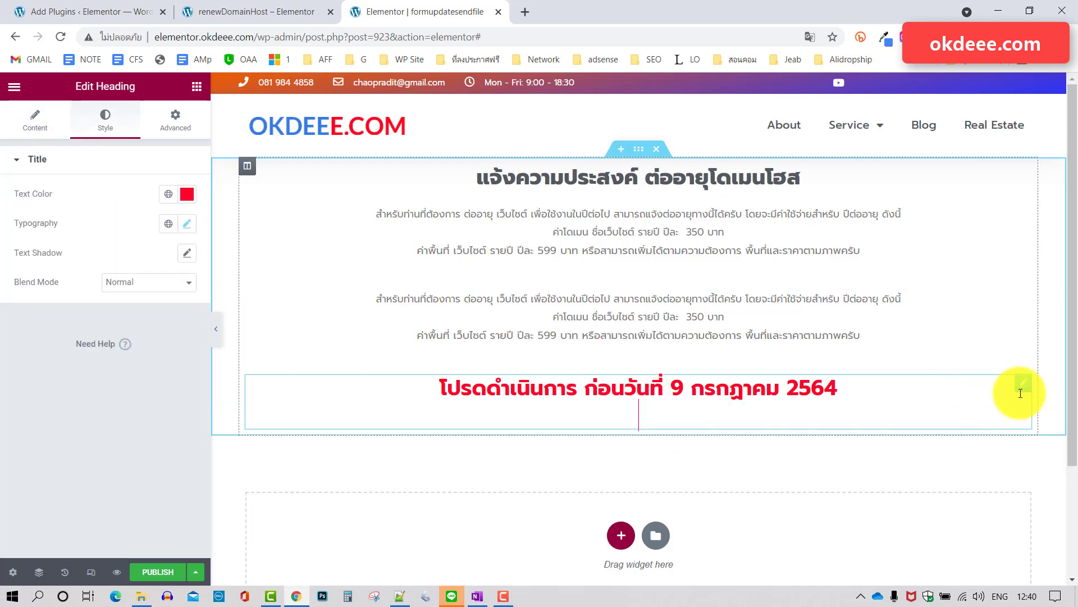
pyautogui.moveTo(1021, 385); pyautogui.dragTo(652, 322)
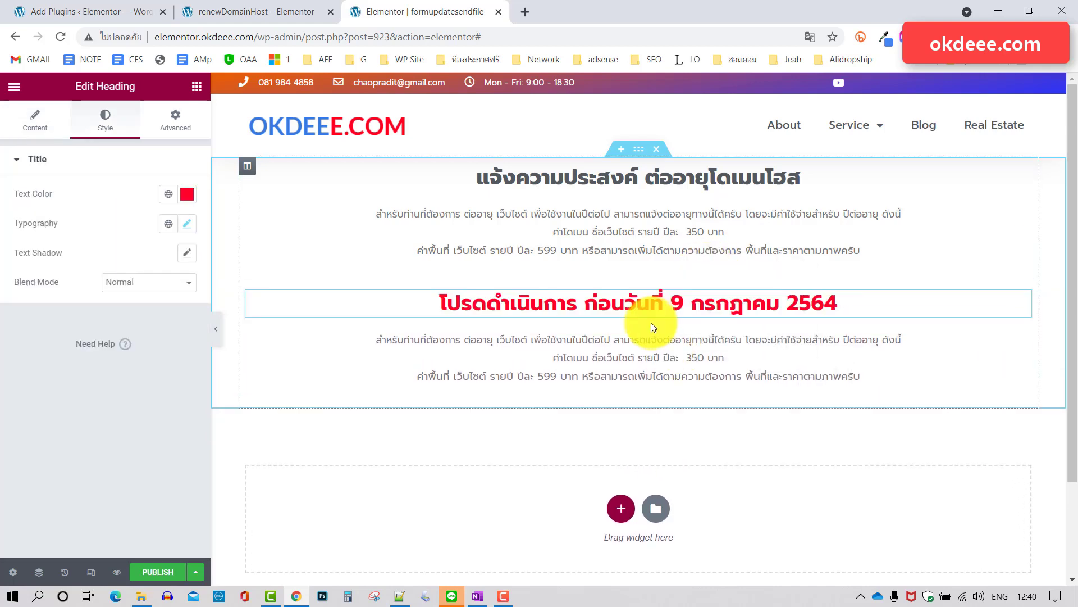
# Replace the copied block's text with the pasted '***' hosting note and centre it.
pyautogui.click(622, 359)
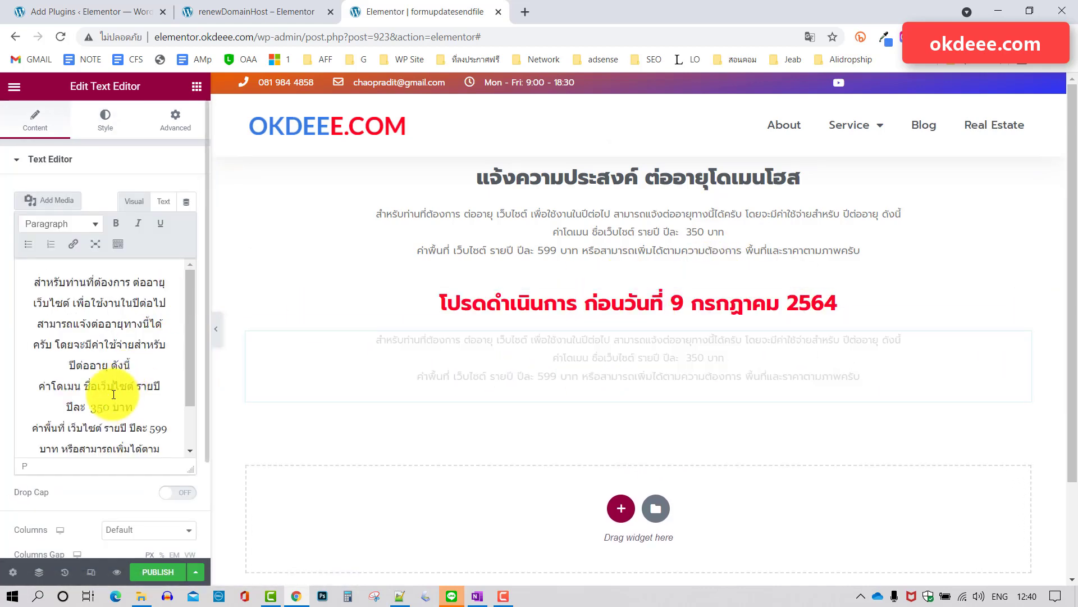
pyautogui.hotkey('ctrl', 'a')
pyautogui.press('BackSpace')
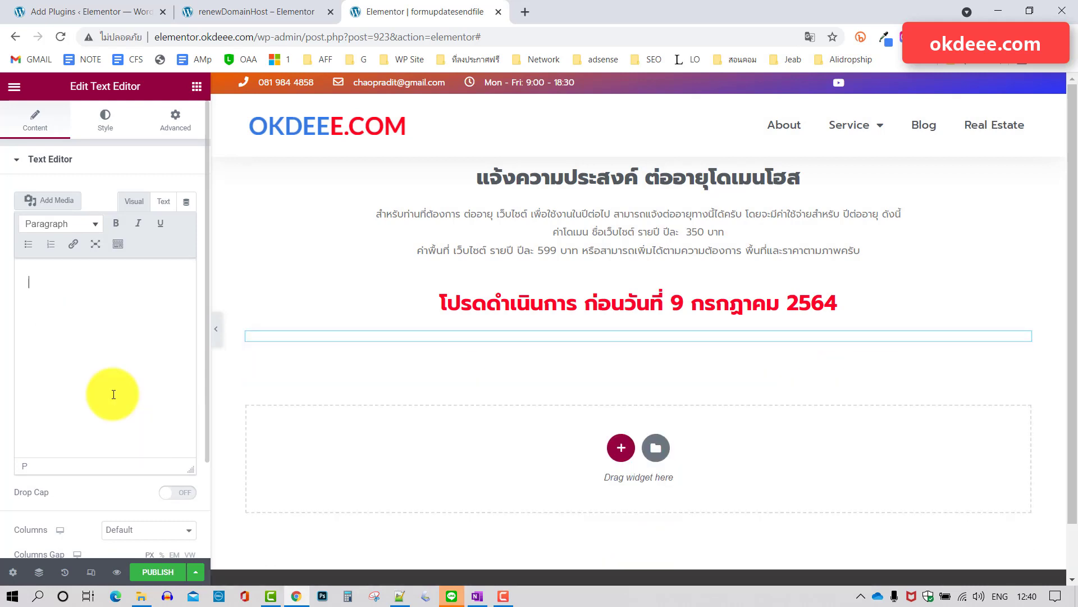
pyautogui.hotkey('ctrl', 'v')
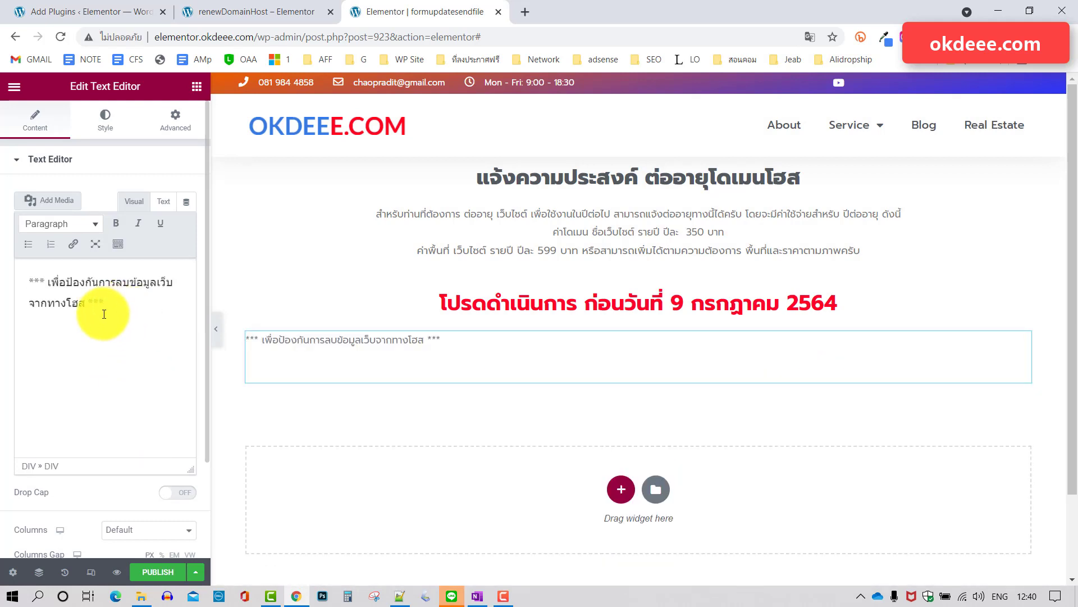
pyautogui.press('BackSpace')
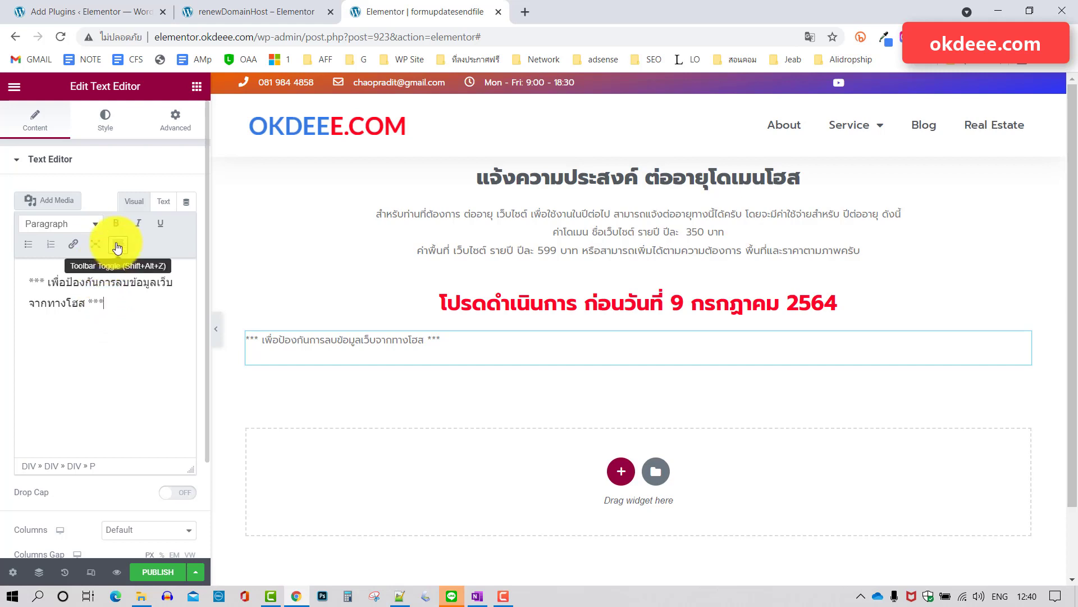
pyautogui.click(118, 244)
pyautogui.click(27, 291)
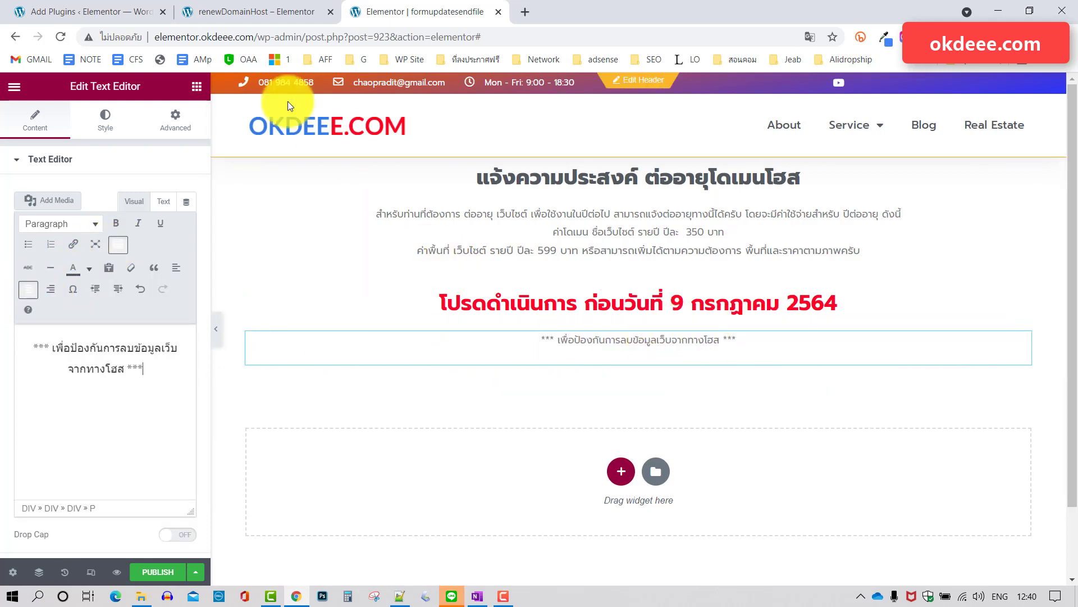
# Compare the edited page against the live renewal page.
pyautogui.click(278, 12)
pyautogui.scroll(-1, 646, 249)
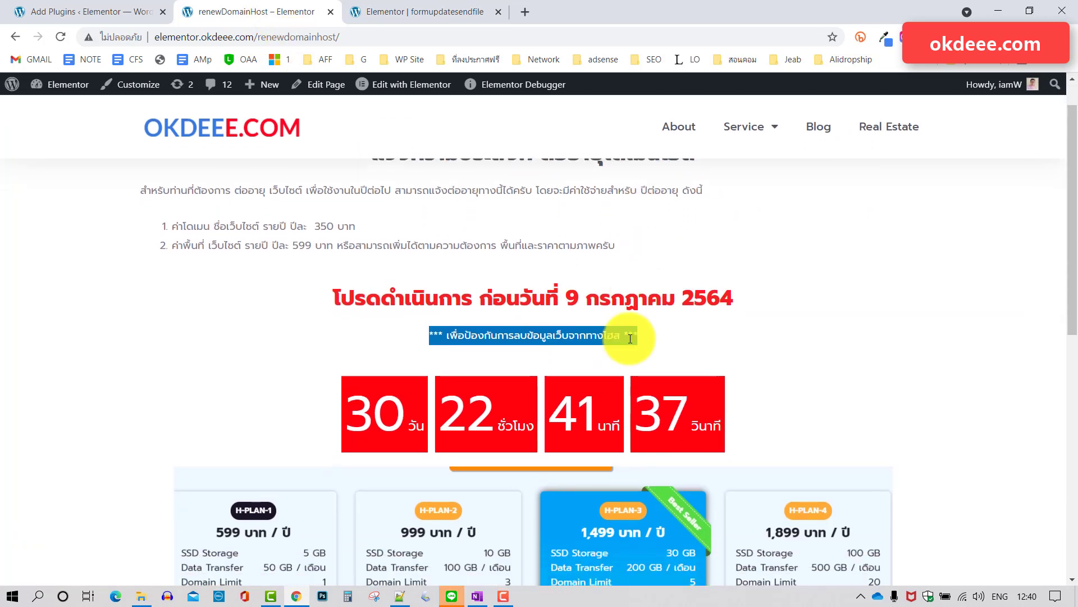
pyautogui.click(412, 8)
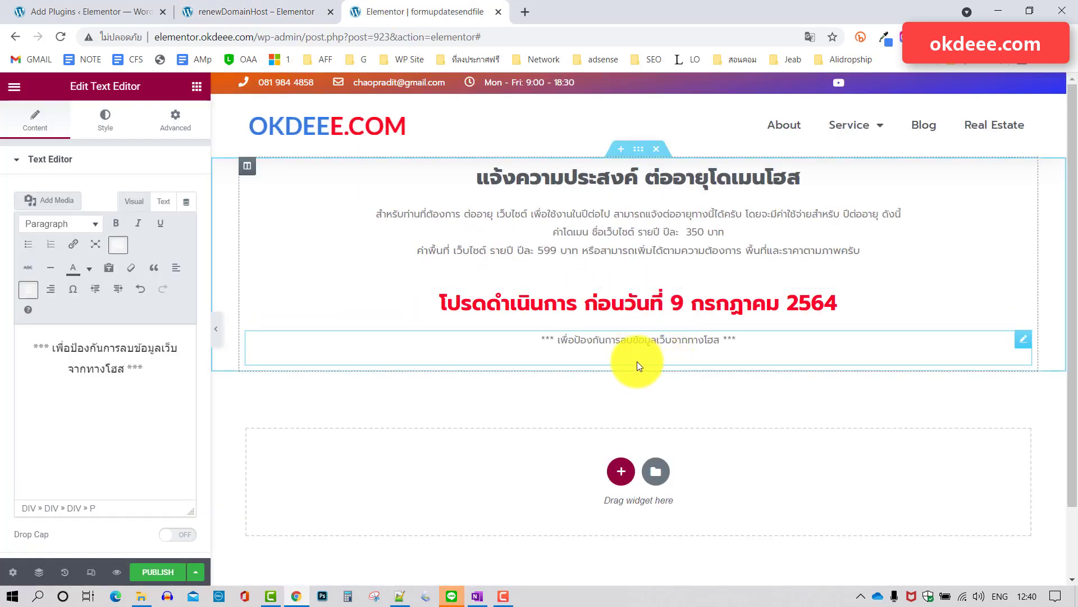
pyautogui.click(197, 86)
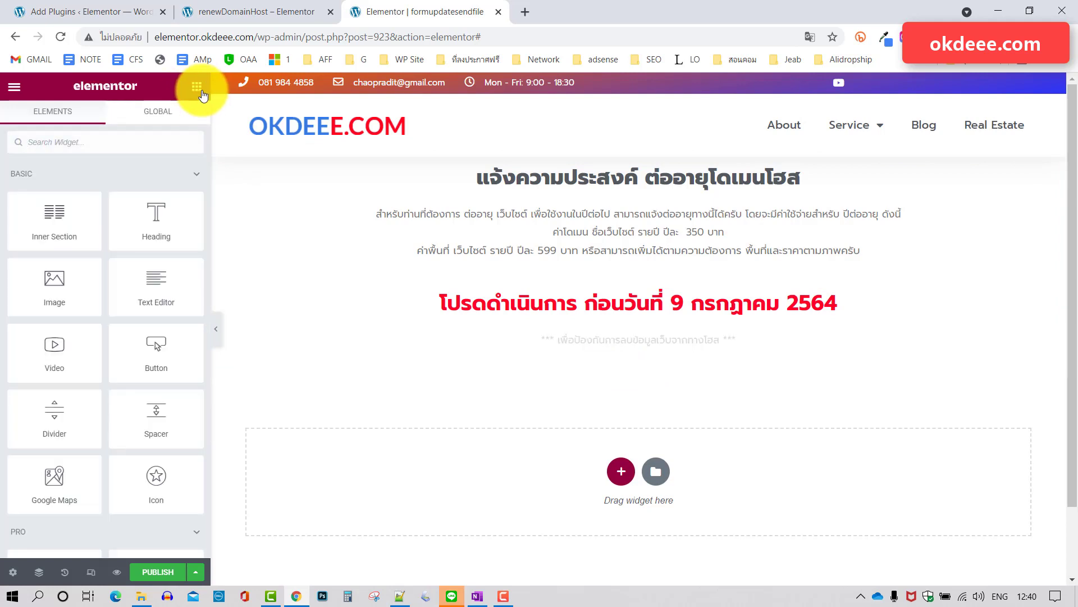
# Add a Countdown widget below the note, due 9 July 2021.
pyautogui.write('cou')
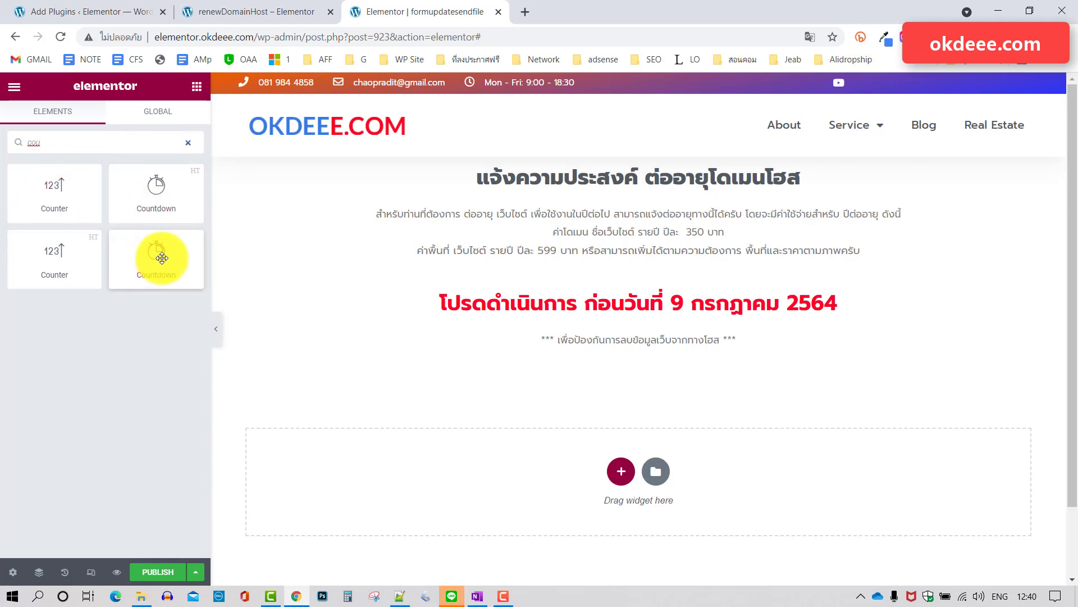
pyautogui.moveTo(159, 253); pyautogui.dragTo(635, 359)
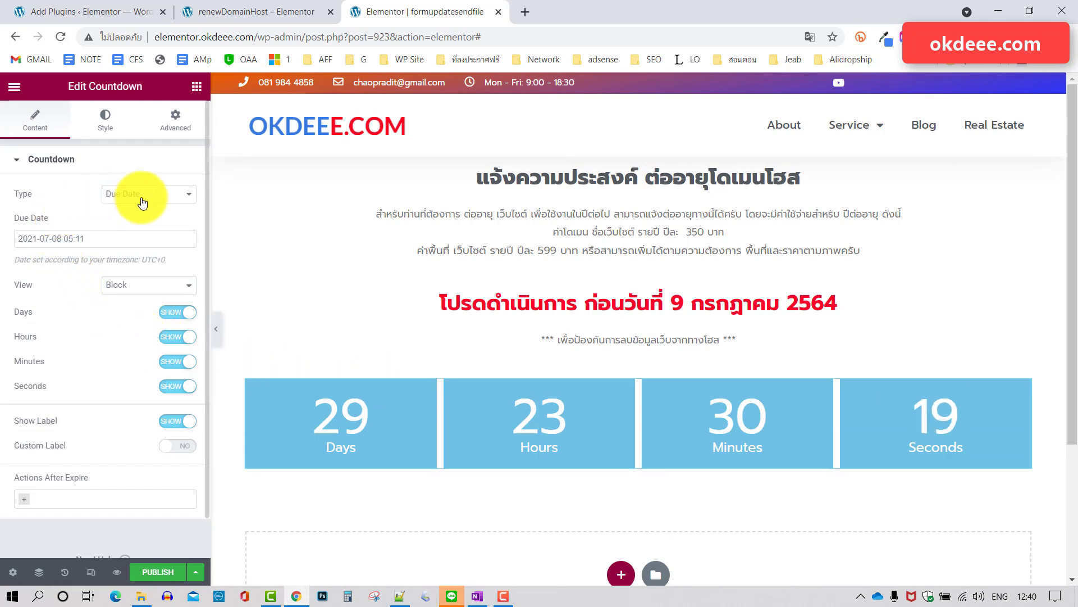
pyautogui.click(99, 238)
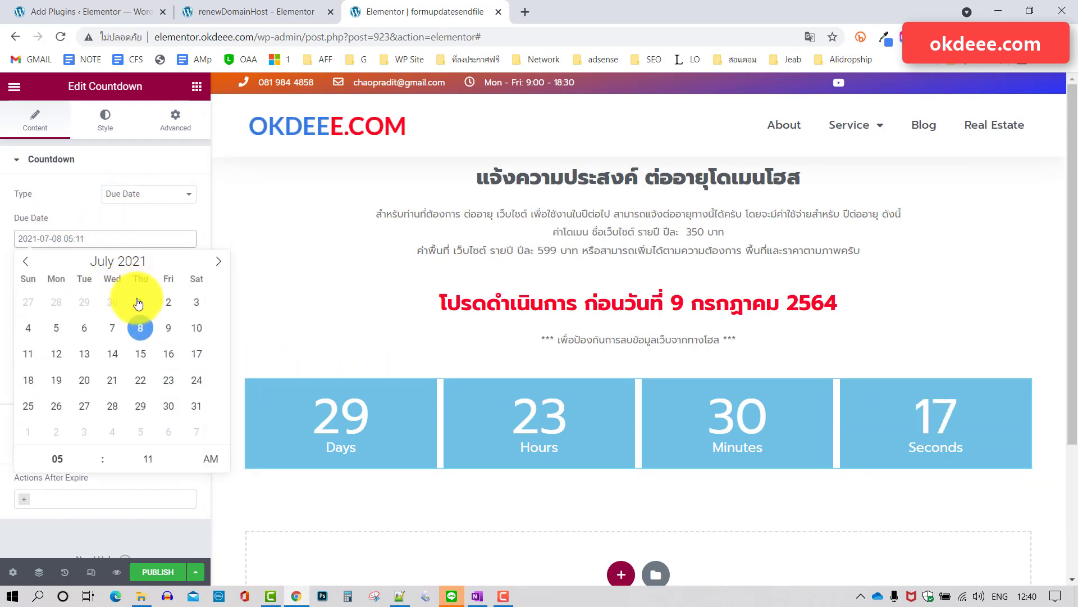
pyautogui.click(168, 329)
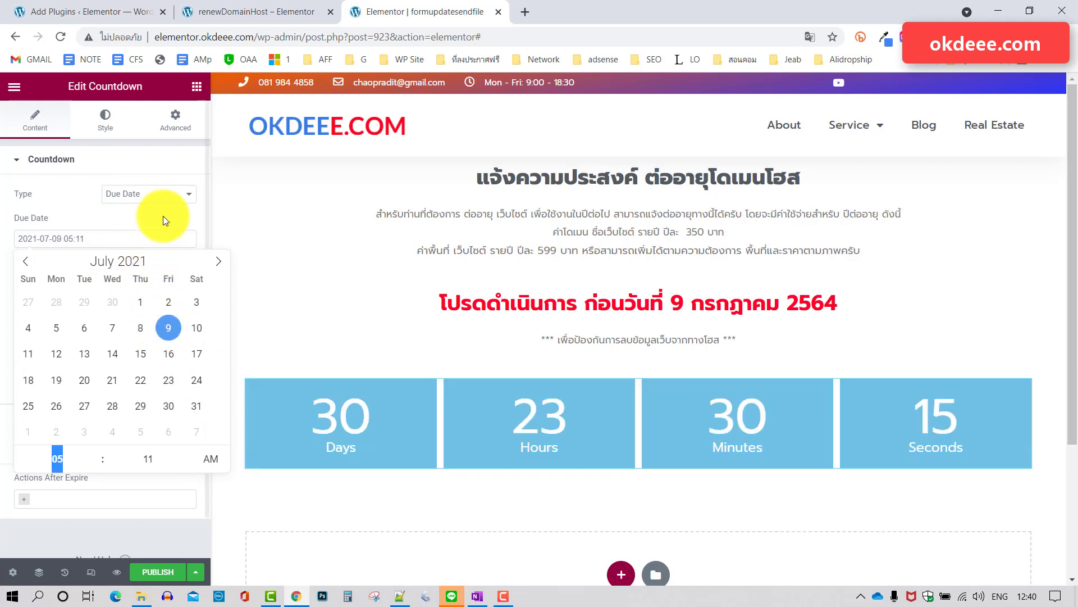
pyautogui.click(162, 215)
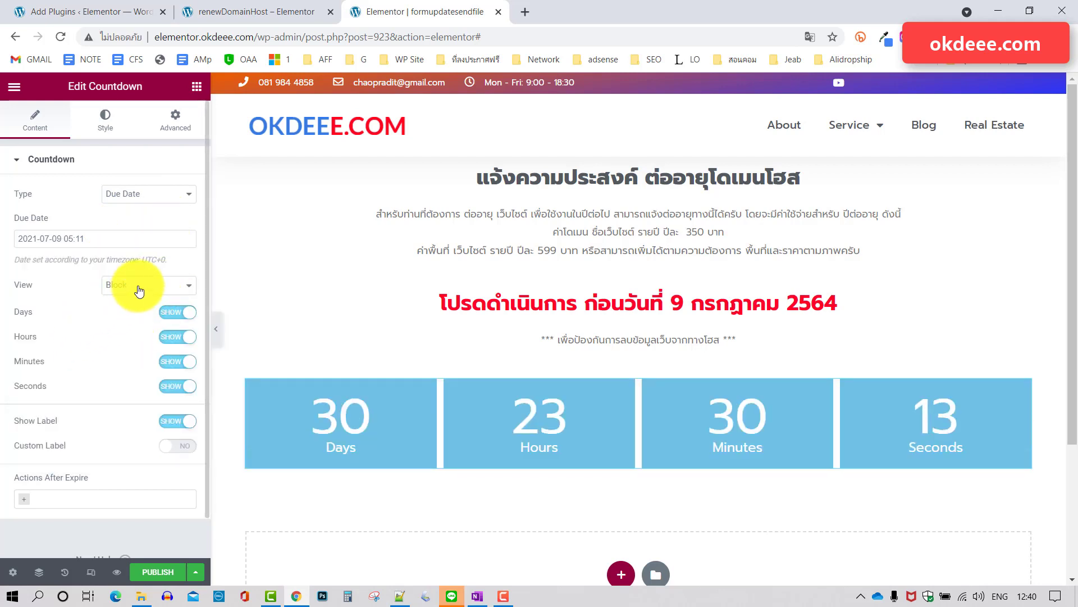
# Switch the countdown's View from Block to Inline.
pyautogui.click(137, 286)
pyautogui.click(130, 309)
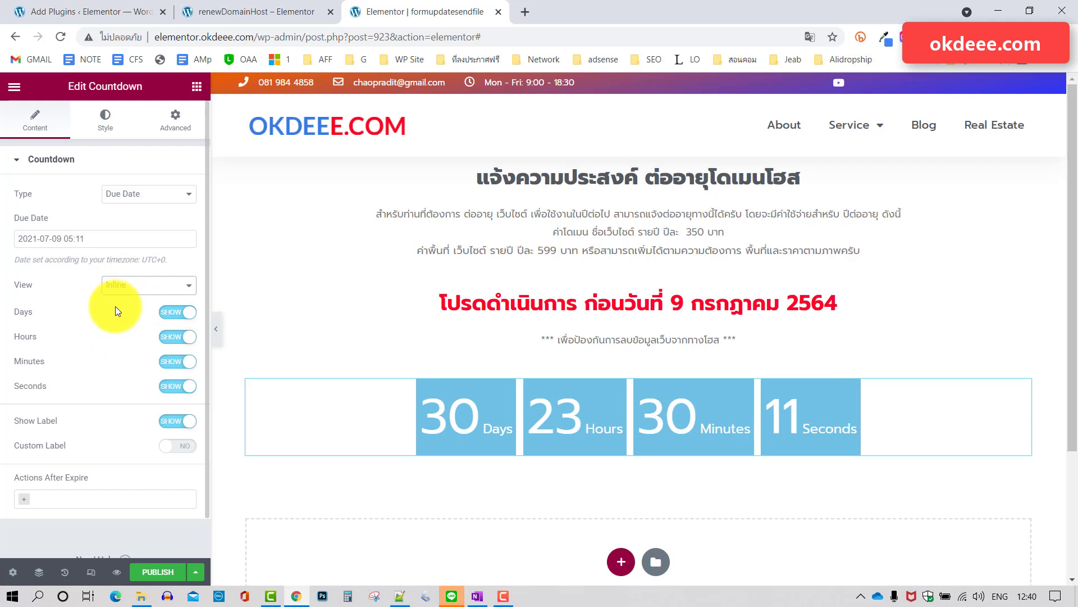
pyautogui.scroll(-1, 116, 306)
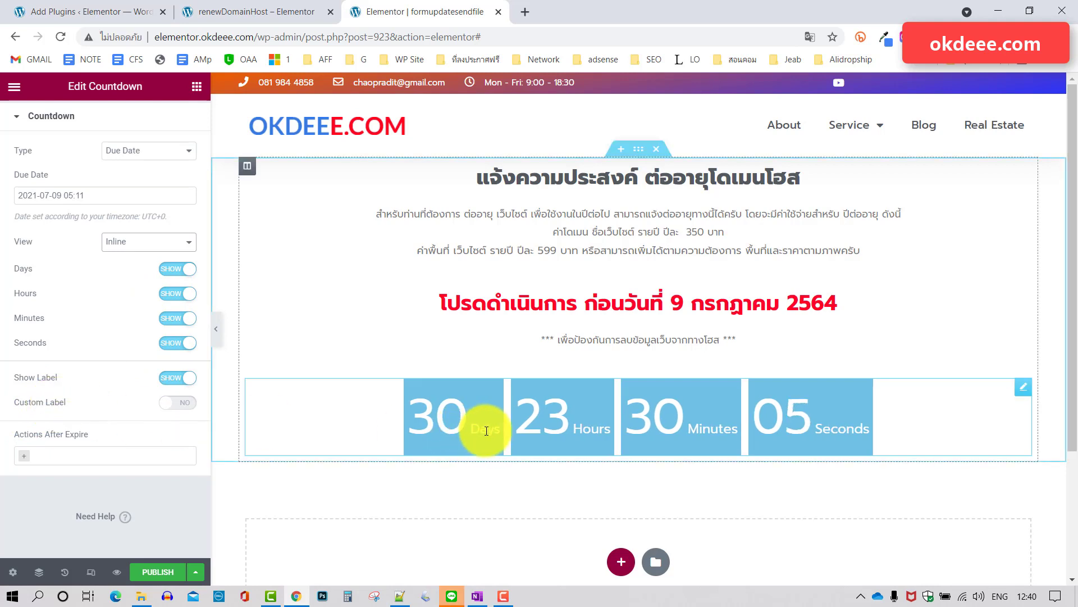
# Enable Custom Label and set the unit labels to วัน, ชั่วโมง, นาที and วินาที.
pyautogui.click(185, 403)
pyautogui.scroll(-2, 163, 407)
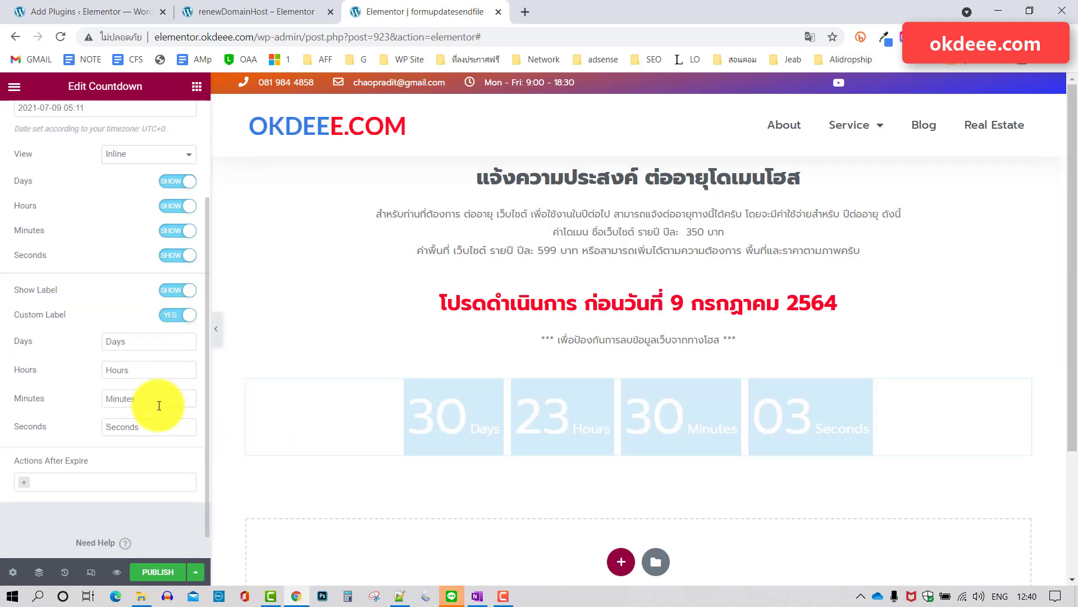
pyautogui.moveTo(139, 344); pyautogui.dragTo(33, 328)
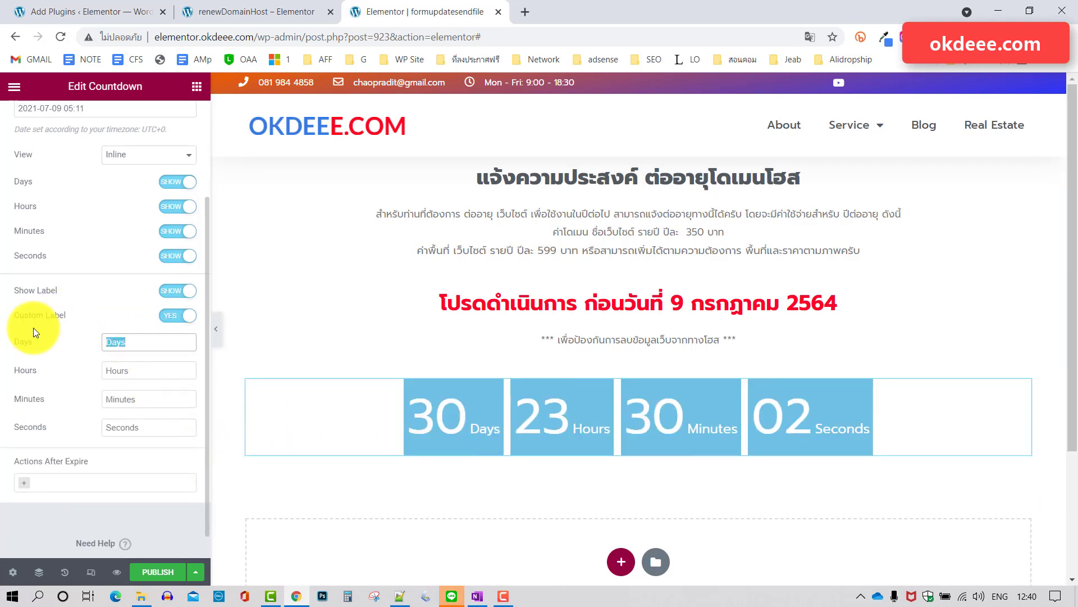
pyautogui.press('BackSpace')
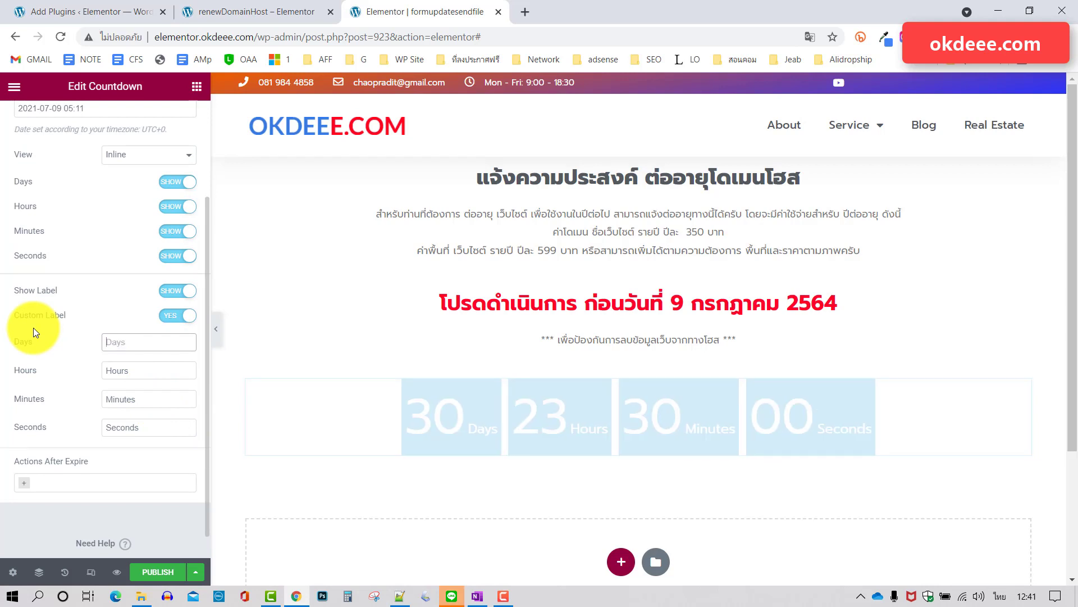
pyautogui.write('วัน')
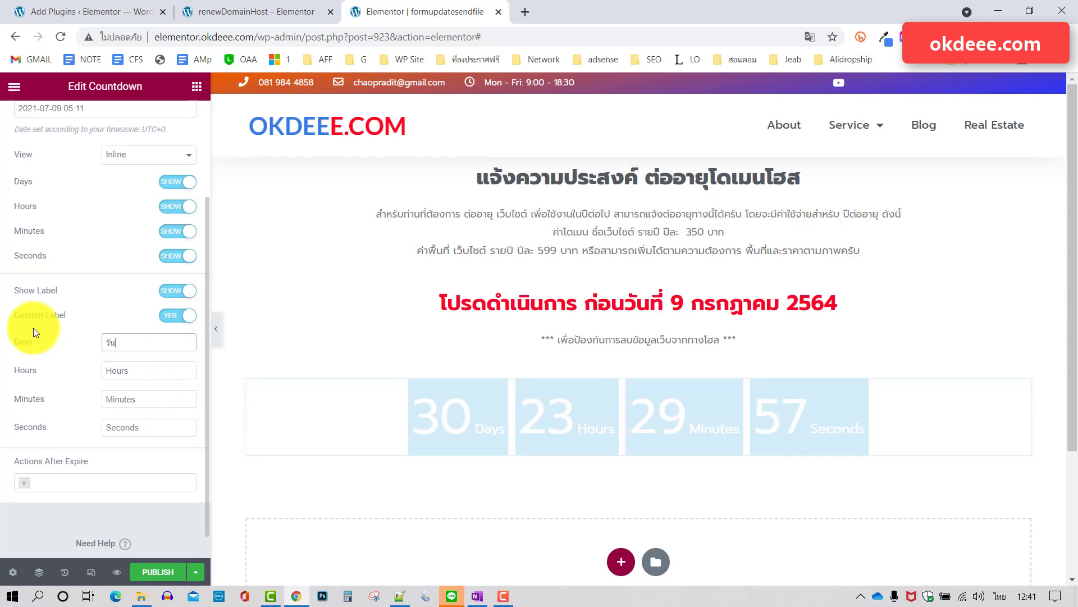
pyautogui.moveTo(134, 371); pyautogui.dragTo(73, 376)
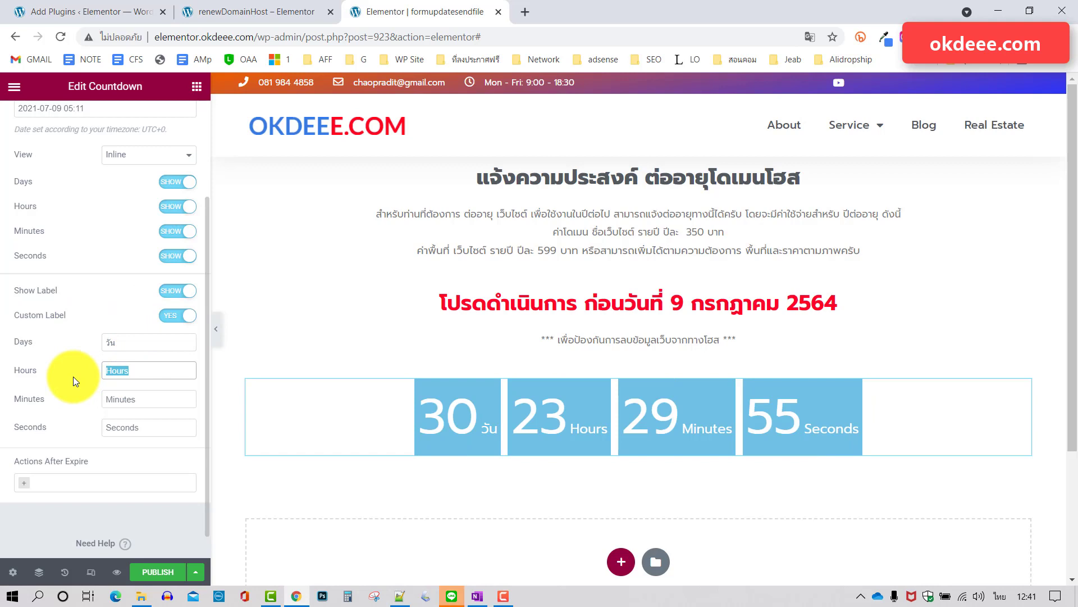
pyautogui.write('ชั่วโม')
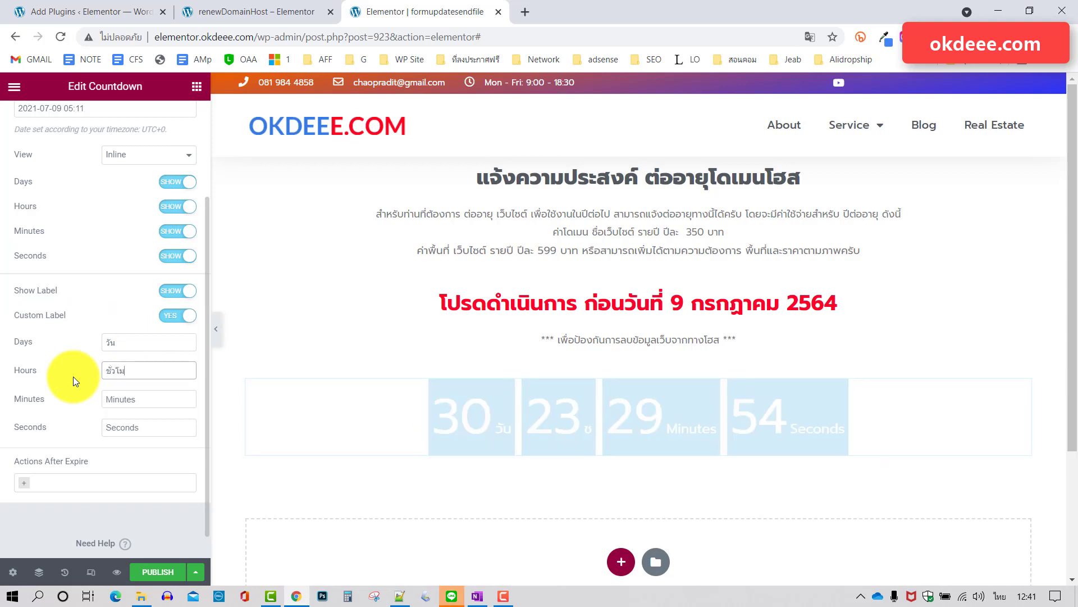
pyautogui.write('ง')
pyautogui.press('Tab')
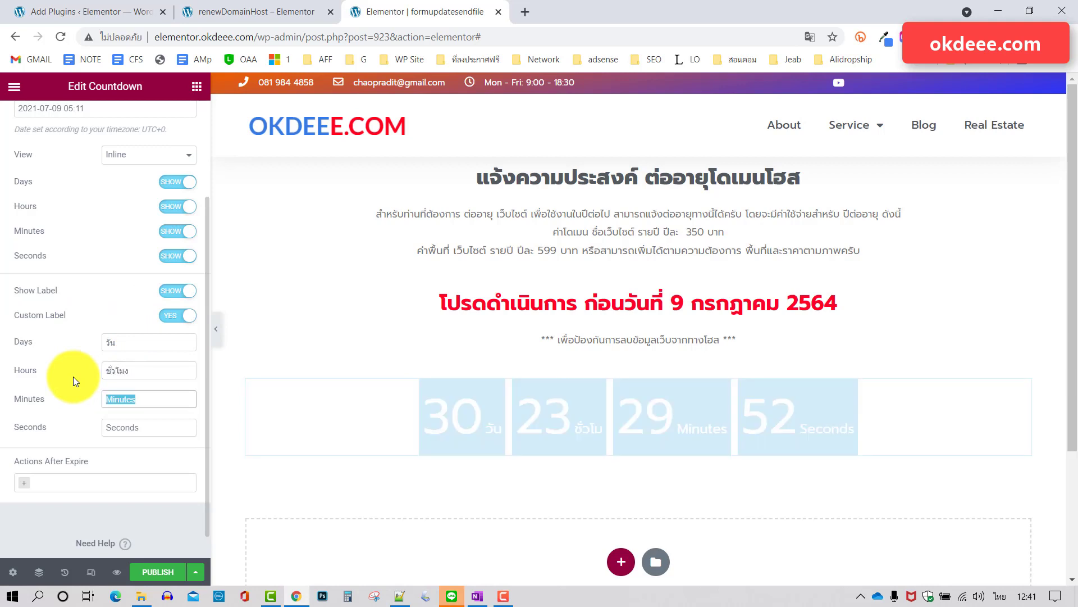
pyautogui.write('นาที')
pyautogui.press('Tab')
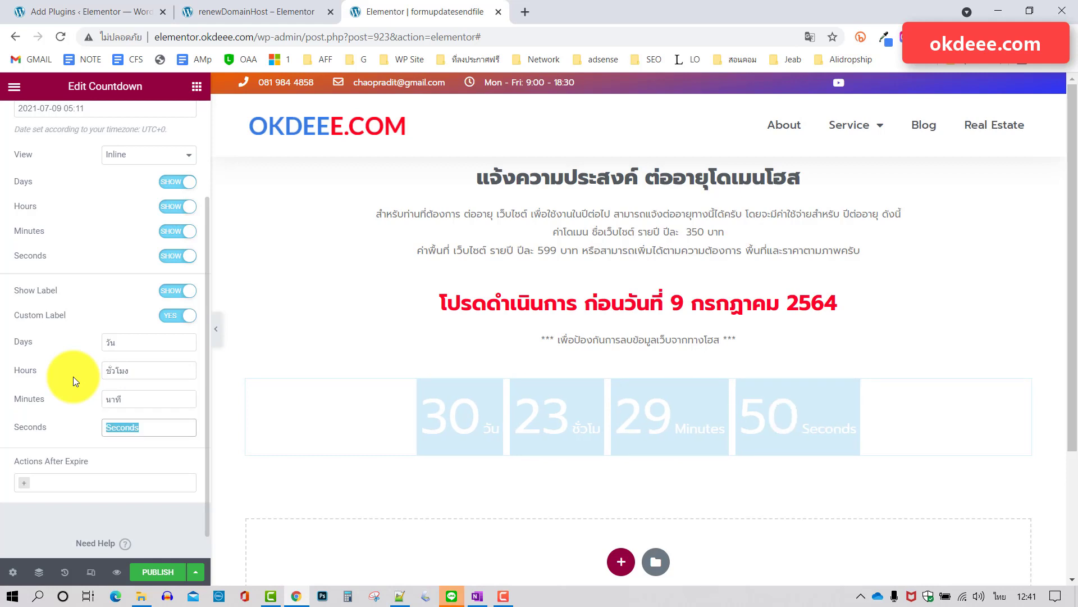
pyautogui.write('วินาที')
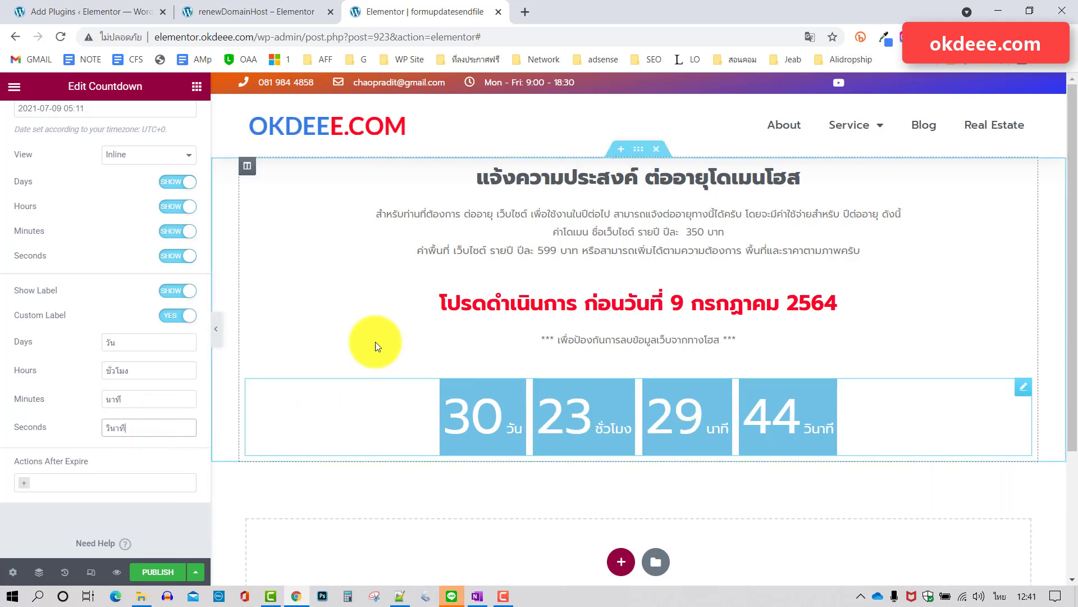
pyautogui.scroll(3, 150, 313)
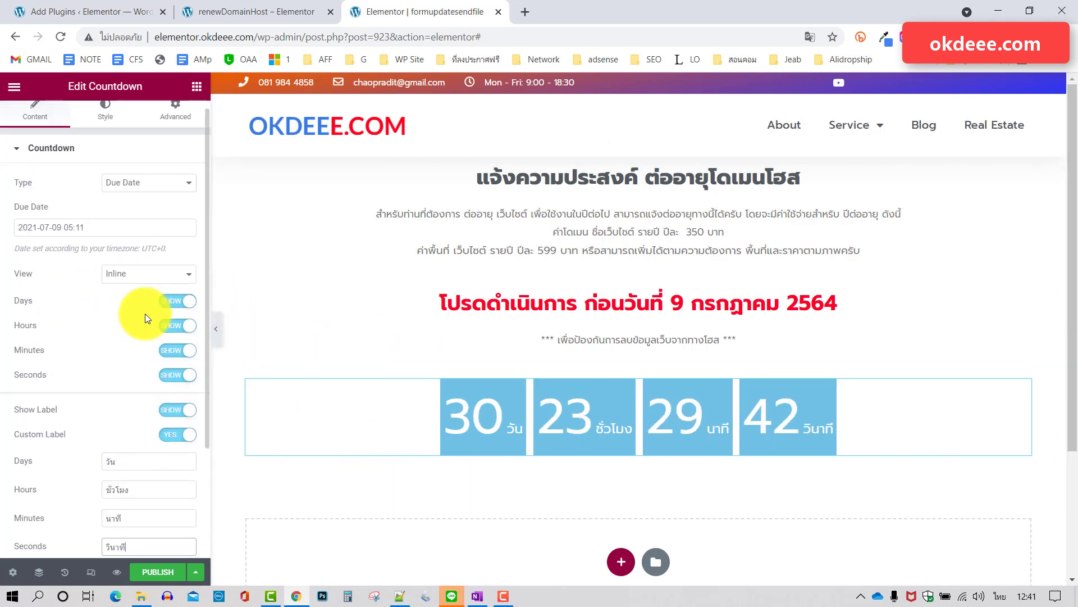
# Set the countdown boxes' background colour to bright red #FF0230.
pyautogui.click(107, 115)
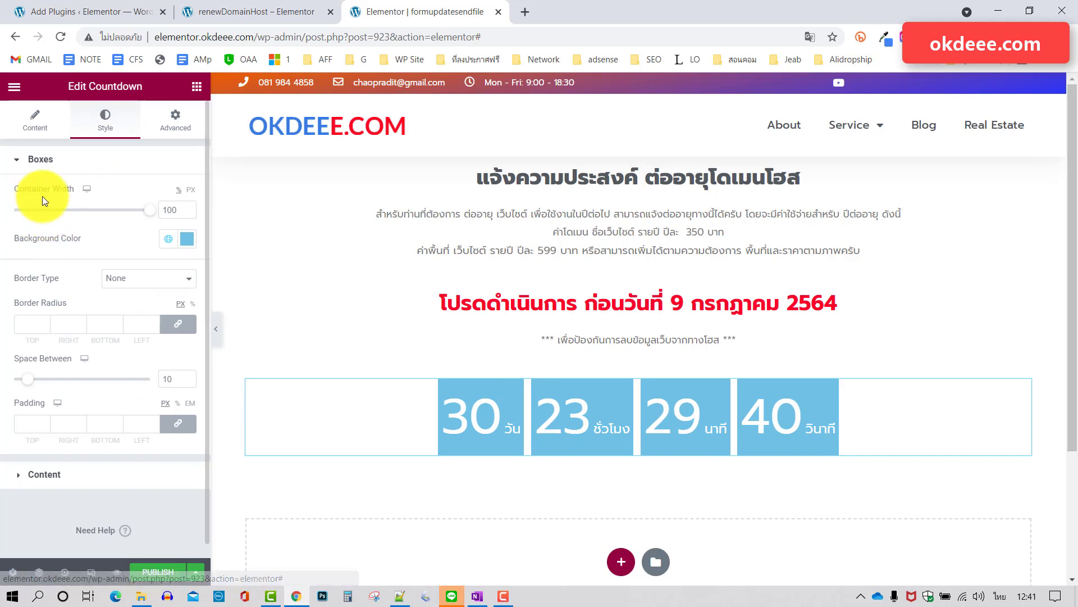
pyautogui.click(187, 242)
pyautogui.click(167, 304)
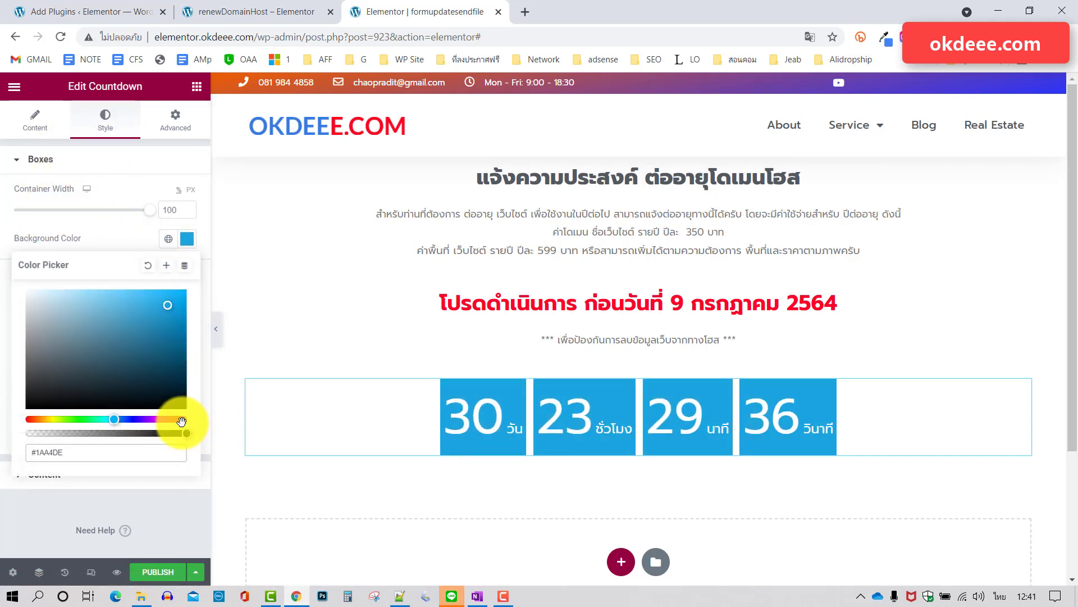
pyautogui.click(181, 420)
pyautogui.click(183, 290)
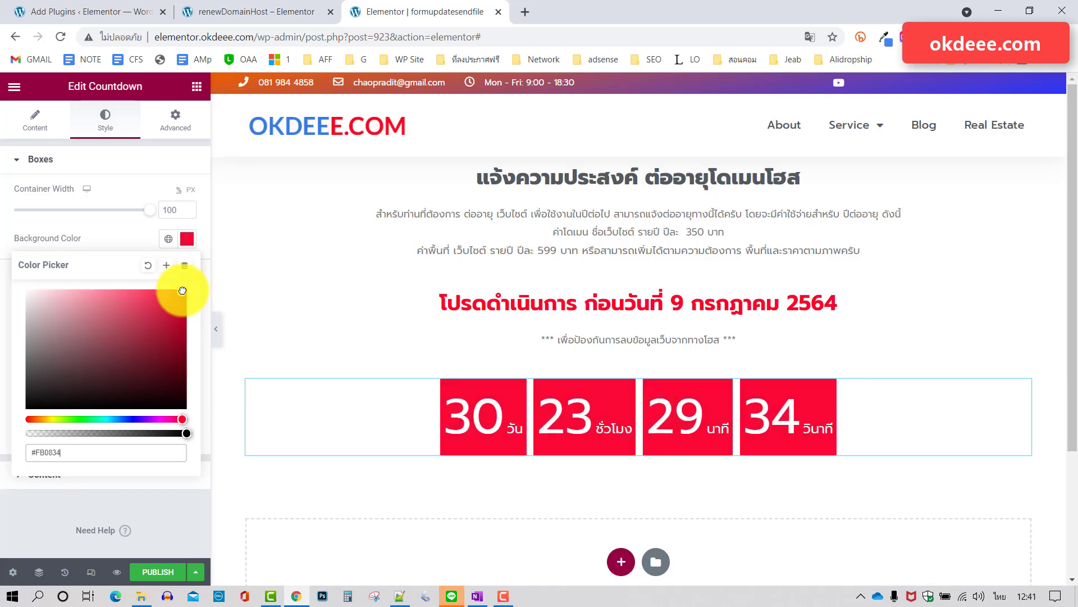
pyautogui.click(132, 237)
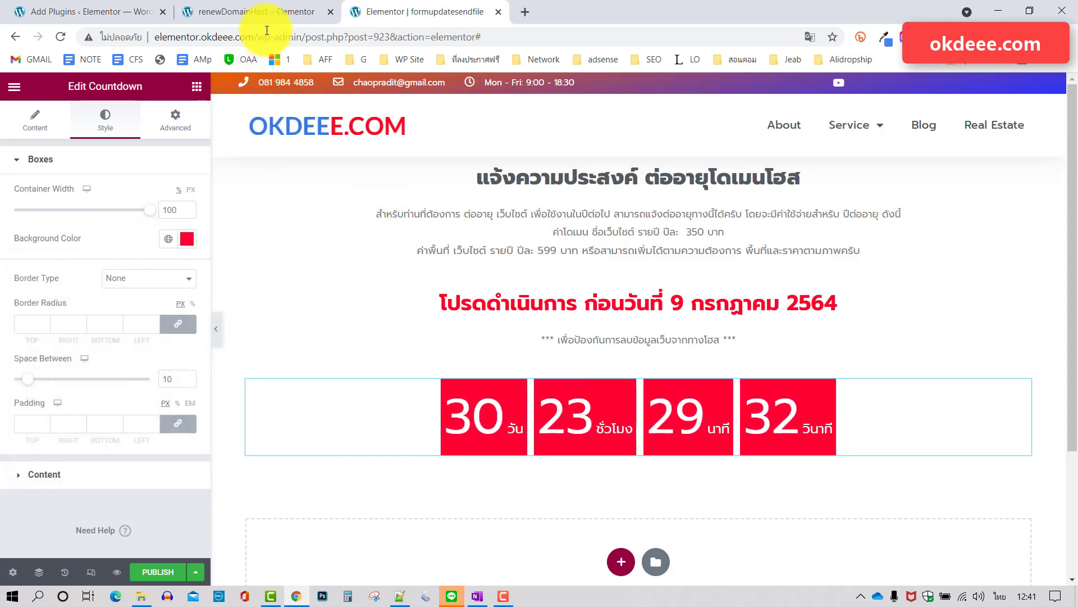
# Compare the red countdown with the live renewal page.
pyautogui.click(263, 12)
pyautogui.scroll(-4, 535, 366)
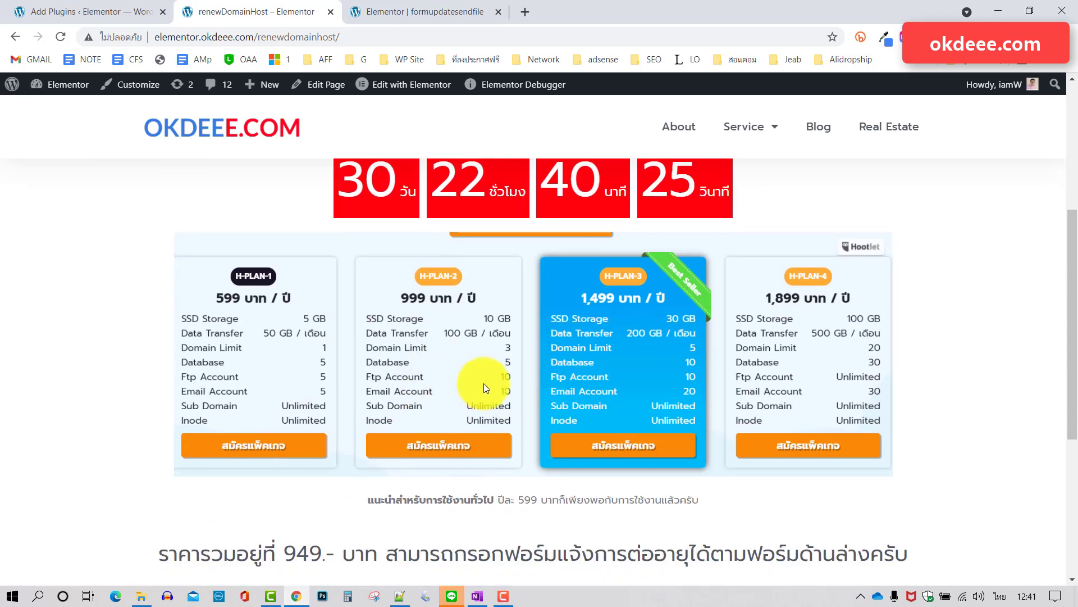
pyautogui.scroll(1, 484, 384)
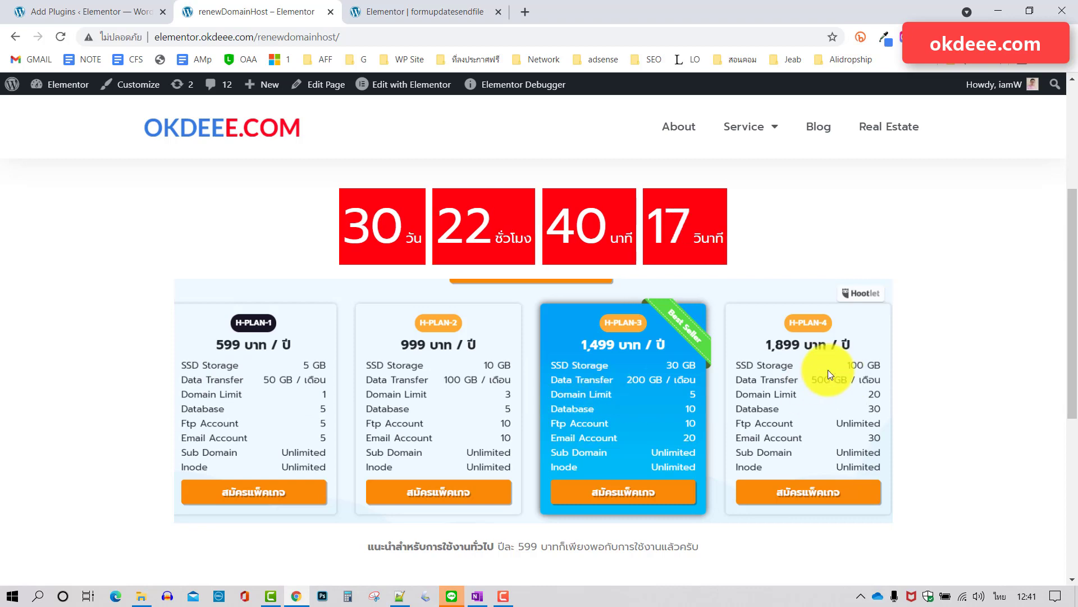
pyautogui.click(436, 6)
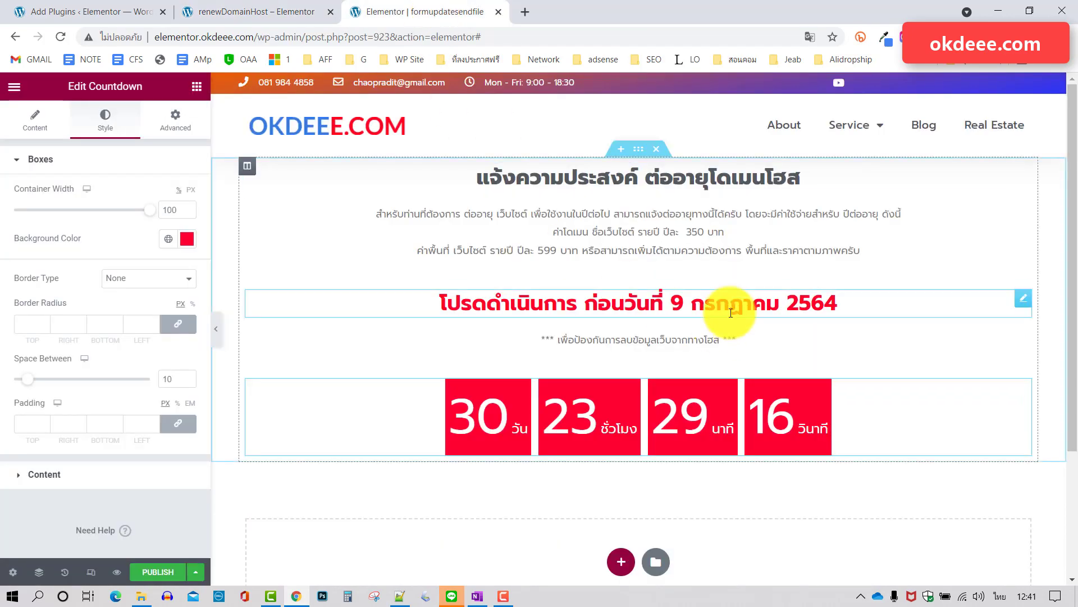
# Add an Image widget below the countdown showing the hosting plans price chart from the media library.
pyautogui.scroll(-2, 655, 305)
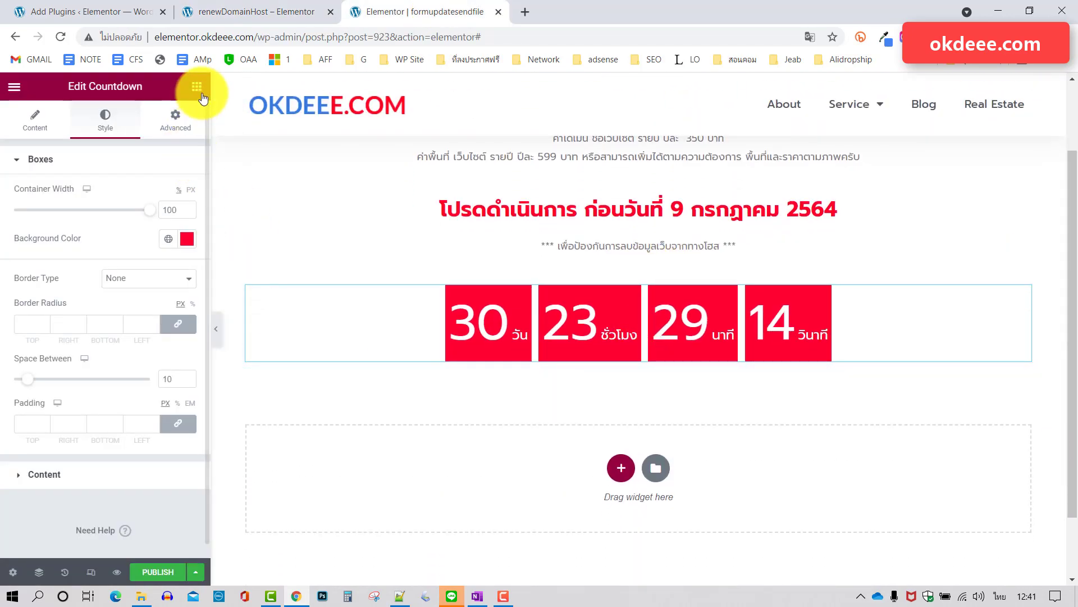
pyautogui.click(196, 86)
pyautogui.moveTo(58, 274); pyautogui.dragTo(630, 362)
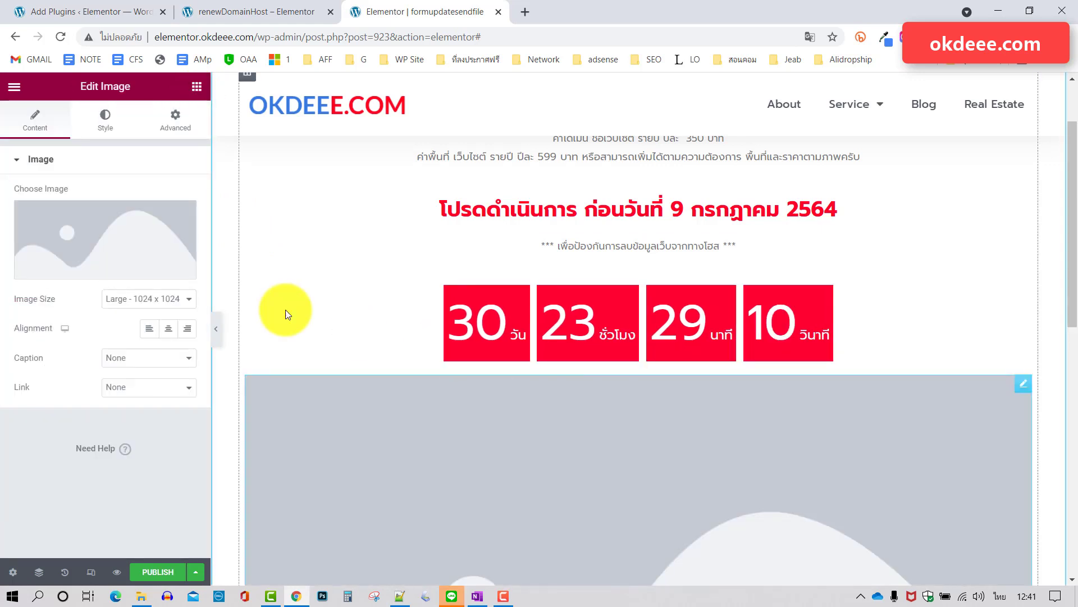
pyautogui.click(111, 246)
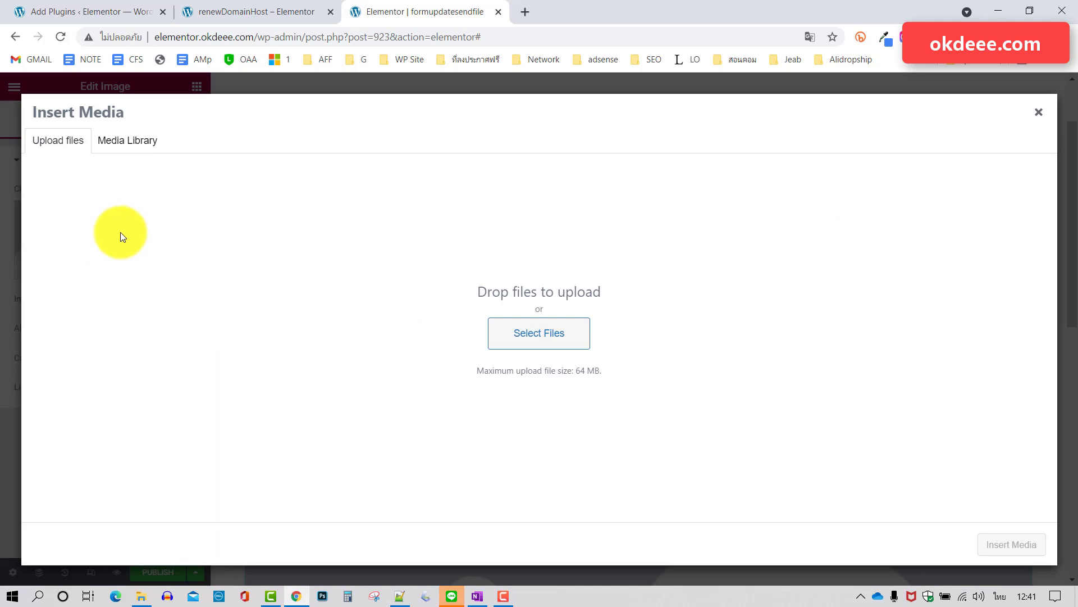
pyautogui.click(129, 141)
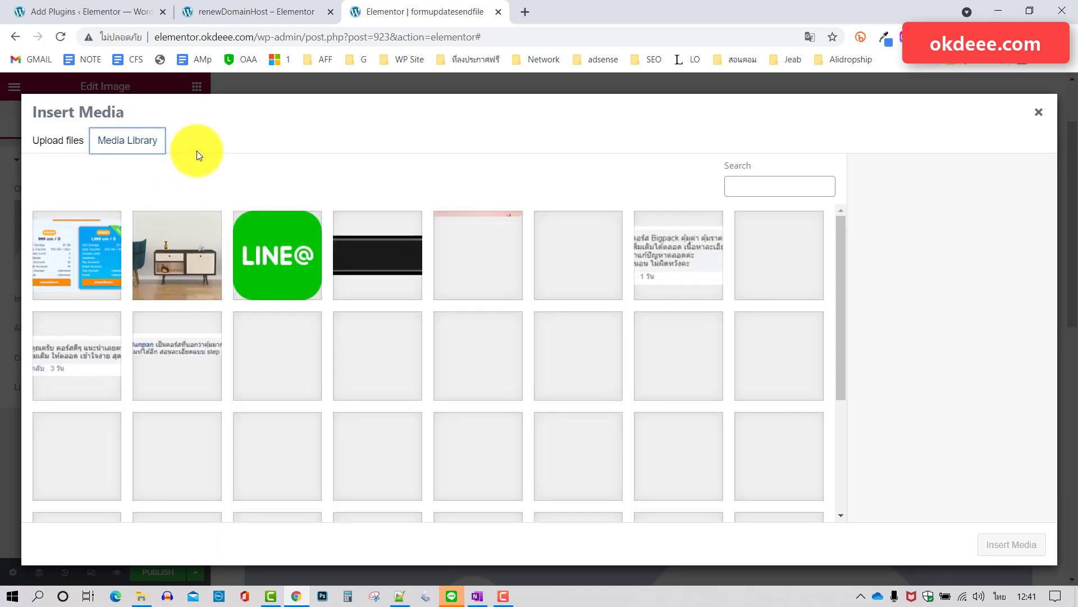
pyautogui.click(85, 254)
pyautogui.click(1021, 555)
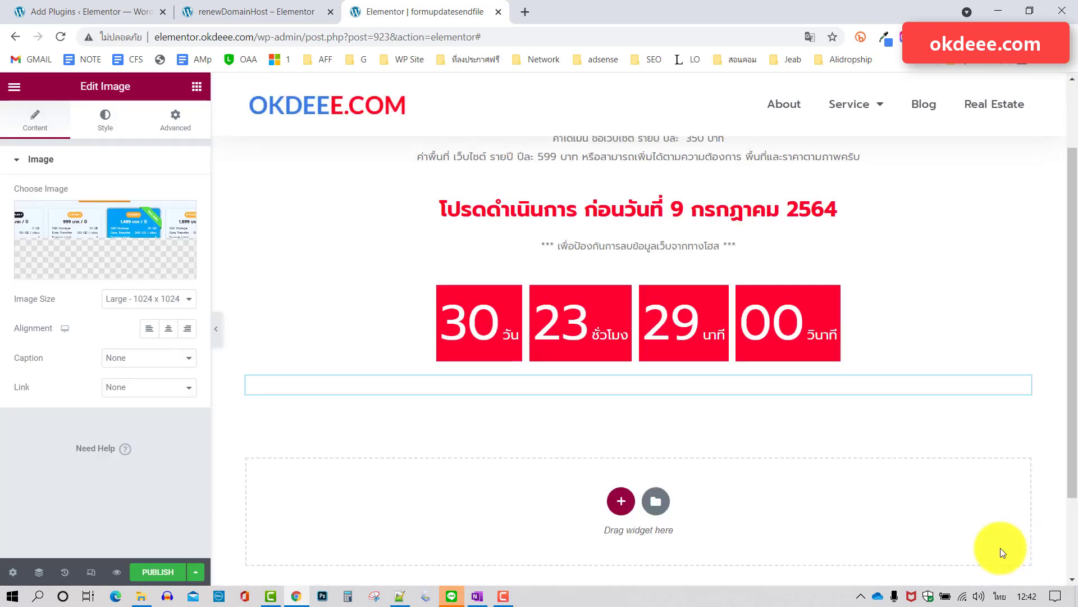
pyautogui.scroll(-4, 848, 389)
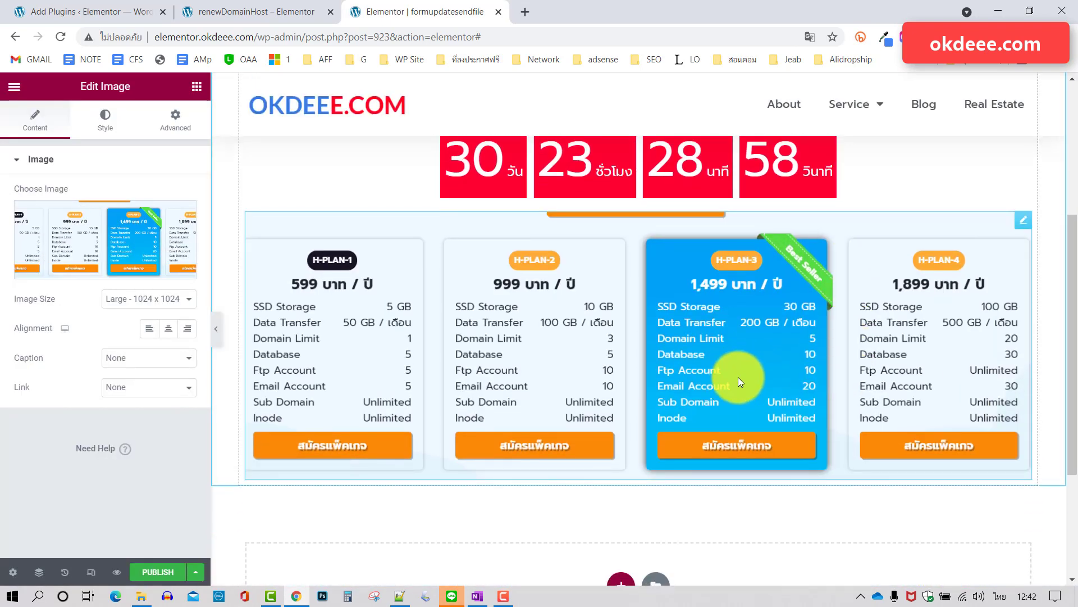
# Copy the recommendation line under the plans from the live renewal page.
pyautogui.click(274, 14)
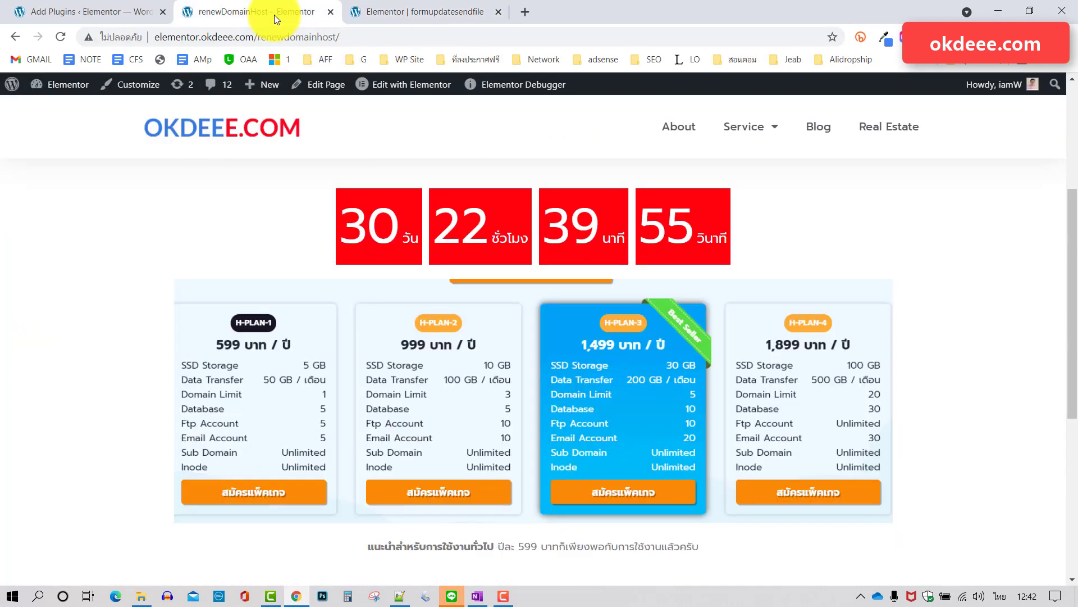
pyautogui.scroll(-5, 819, 254)
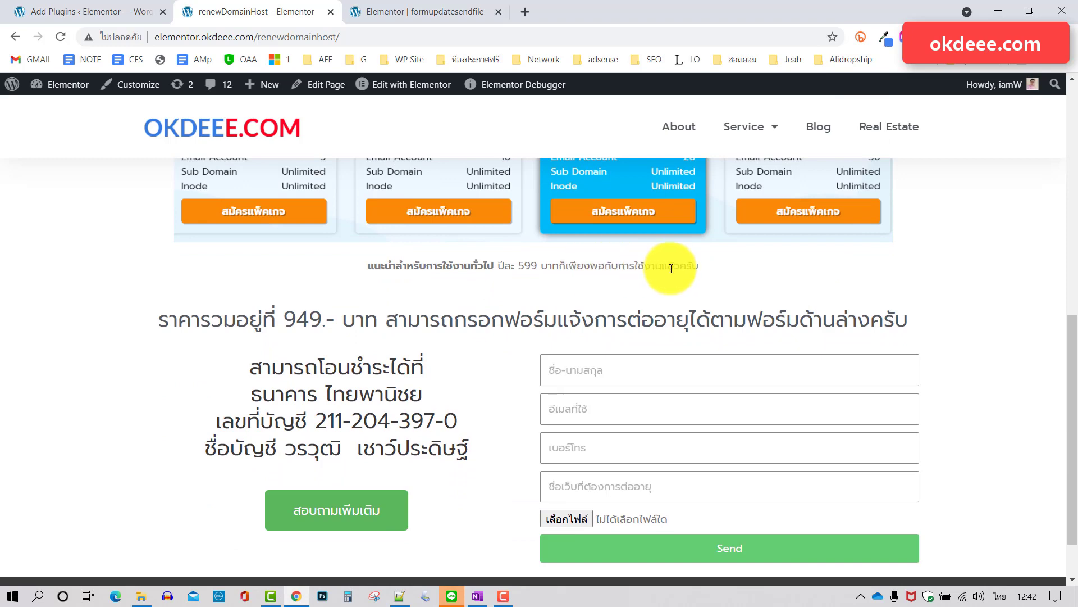
pyautogui.moveTo(736, 271); pyautogui.dragTo(355, 258)
pyautogui.hotkey('ctrl', 'c')
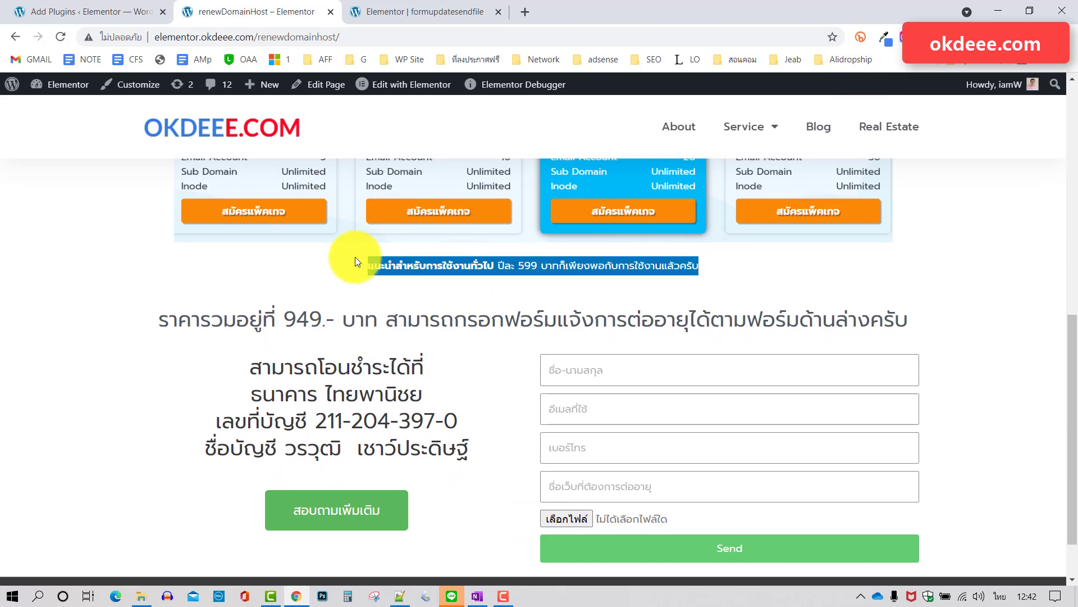
pyautogui.click(413, 13)
pyautogui.scroll(-2, 617, 326)
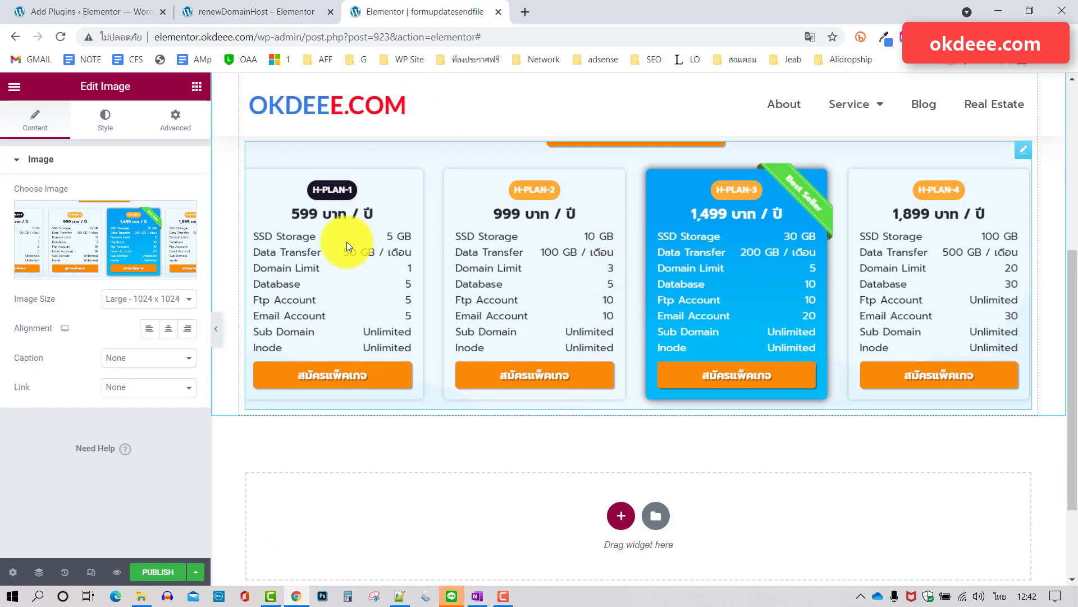
# Add a centred Text Editor block under the price chart with the pasted 599-baht recommendation.
pyautogui.click(197, 87)
pyautogui.moveTo(156, 284); pyautogui.dragTo(623, 394)
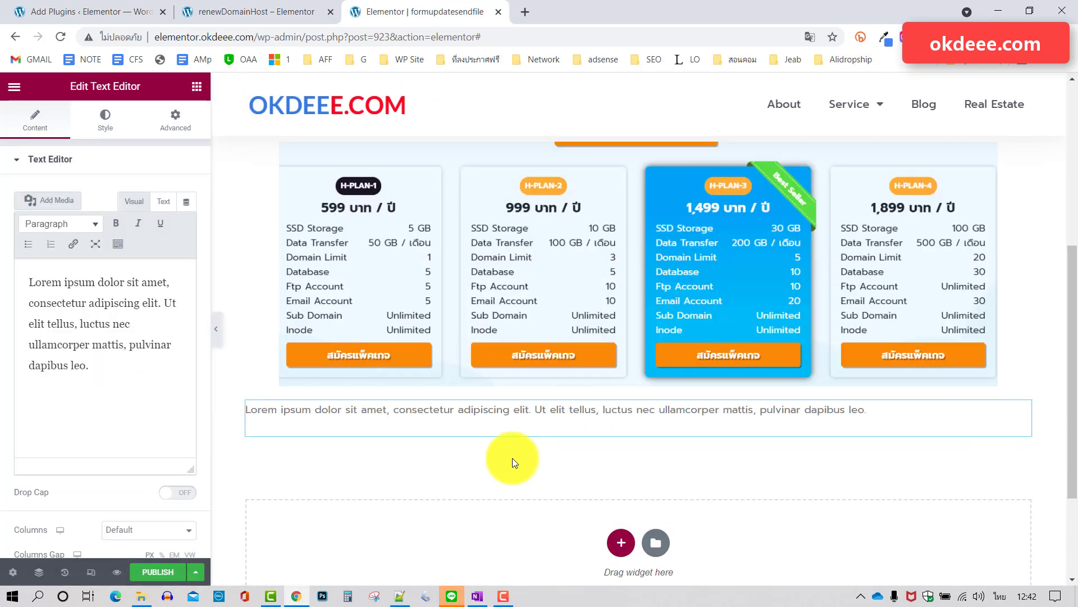
pyautogui.moveTo(90, 366); pyautogui.dragTo(2, 278)
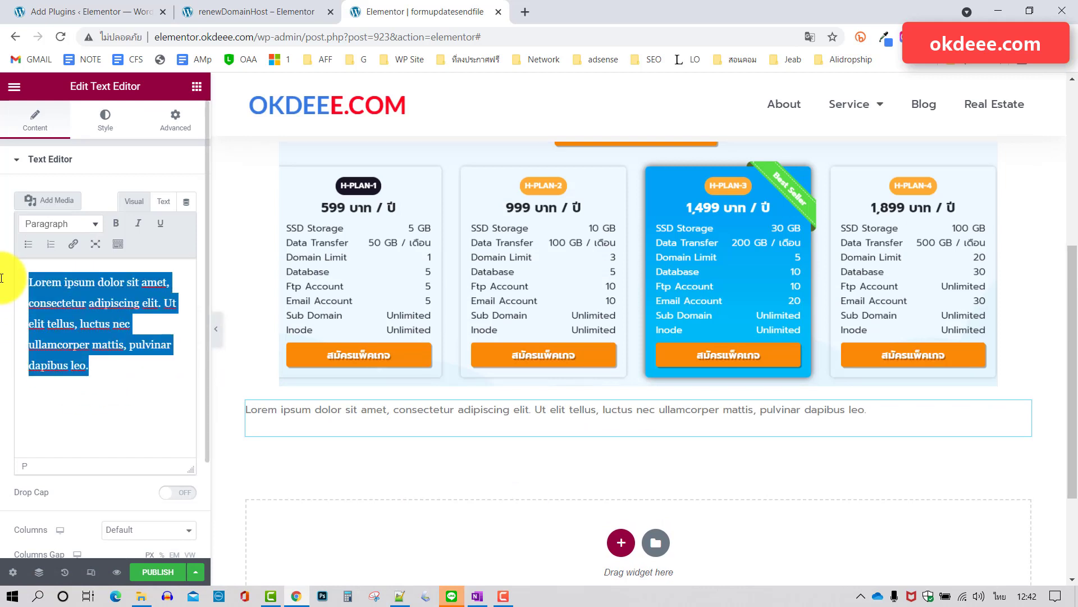
pyautogui.hotkey('ctrl', 'v')
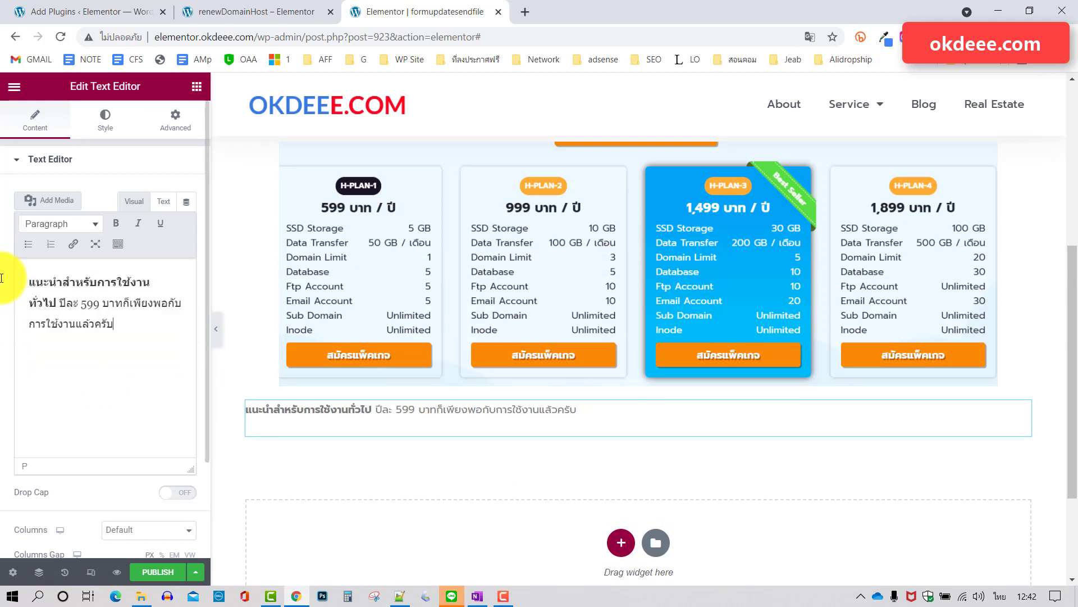
pyautogui.click(122, 245)
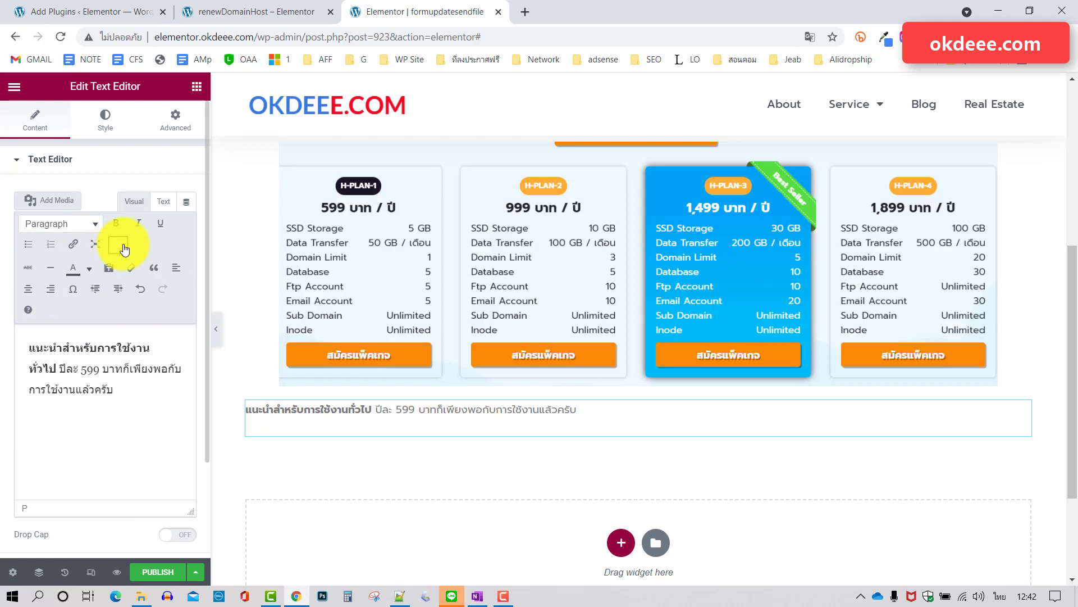
pyautogui.click(29, 289)
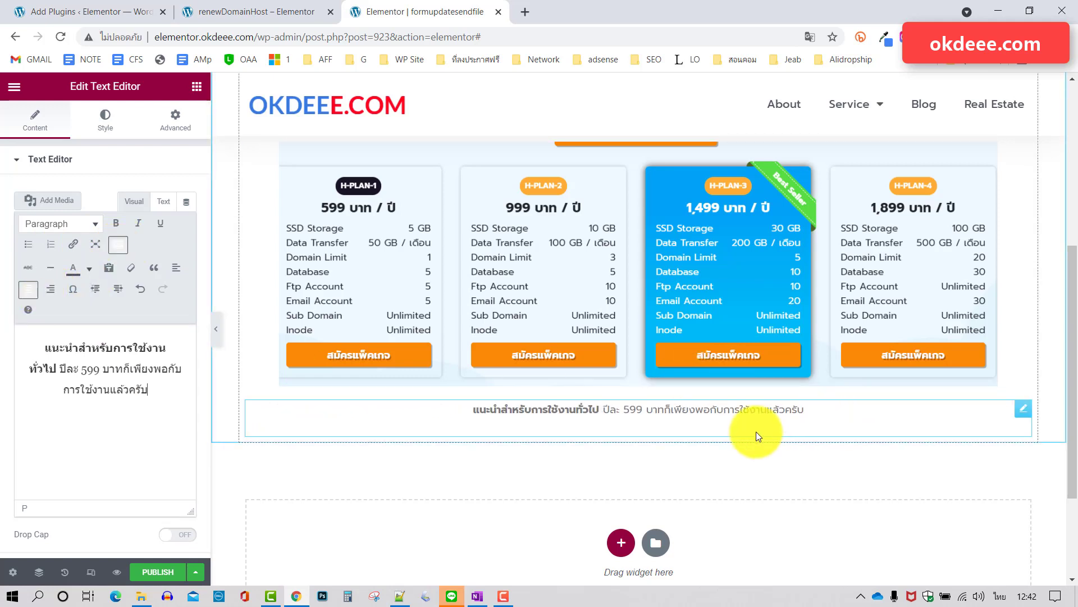
pyautogui.scroll(-1, 767, 399)
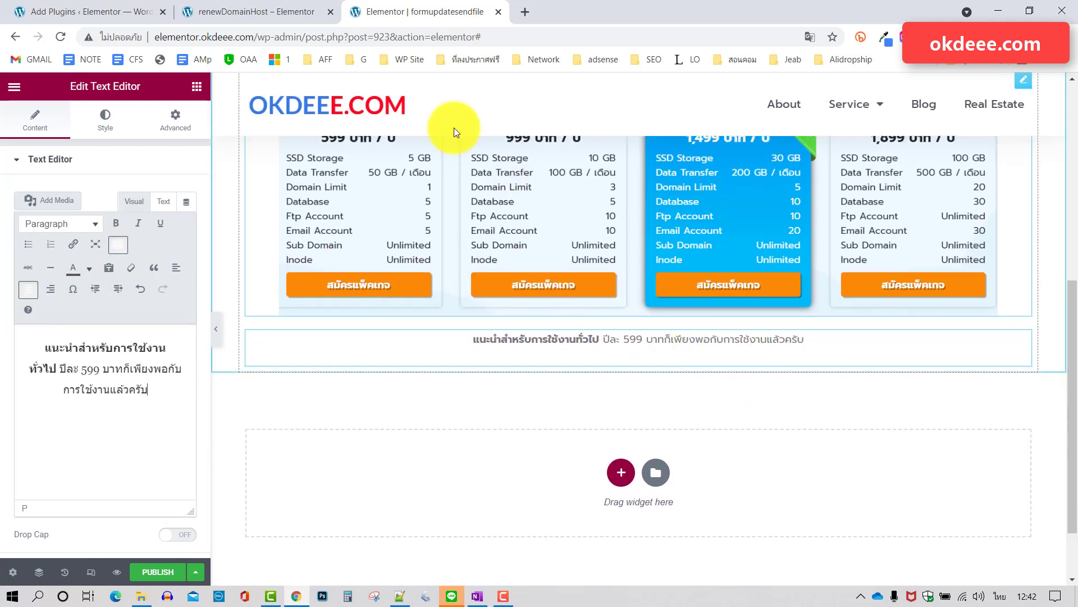
# Compare the recommendation block with the live renewal page.
pyautogui.click(274, 12)
pyautogui.scroll(-1, 692, 282)
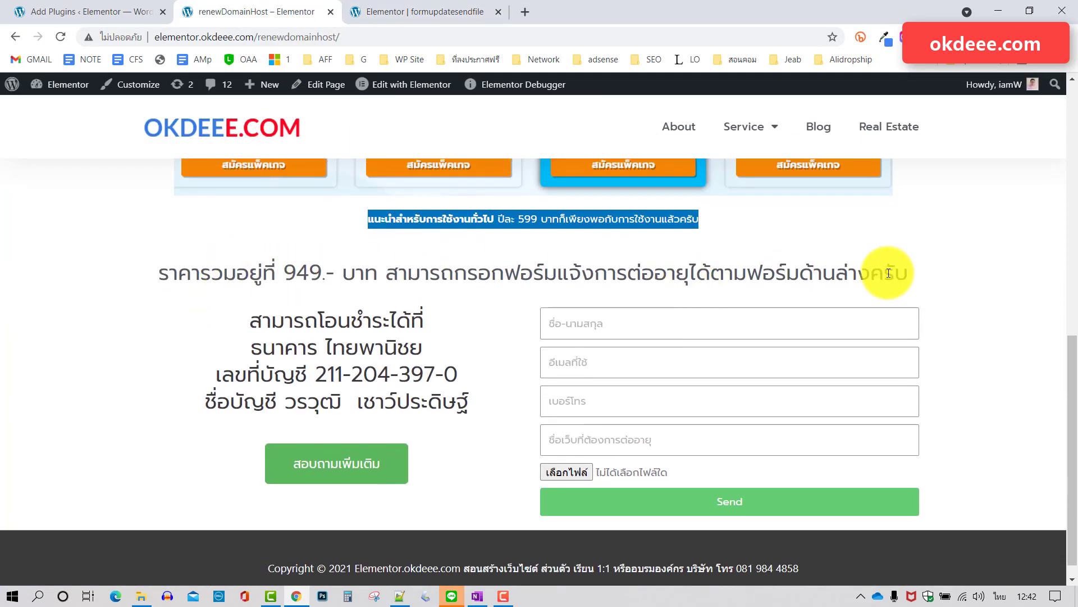
pyautogui.scroll(-1, 587, 412)
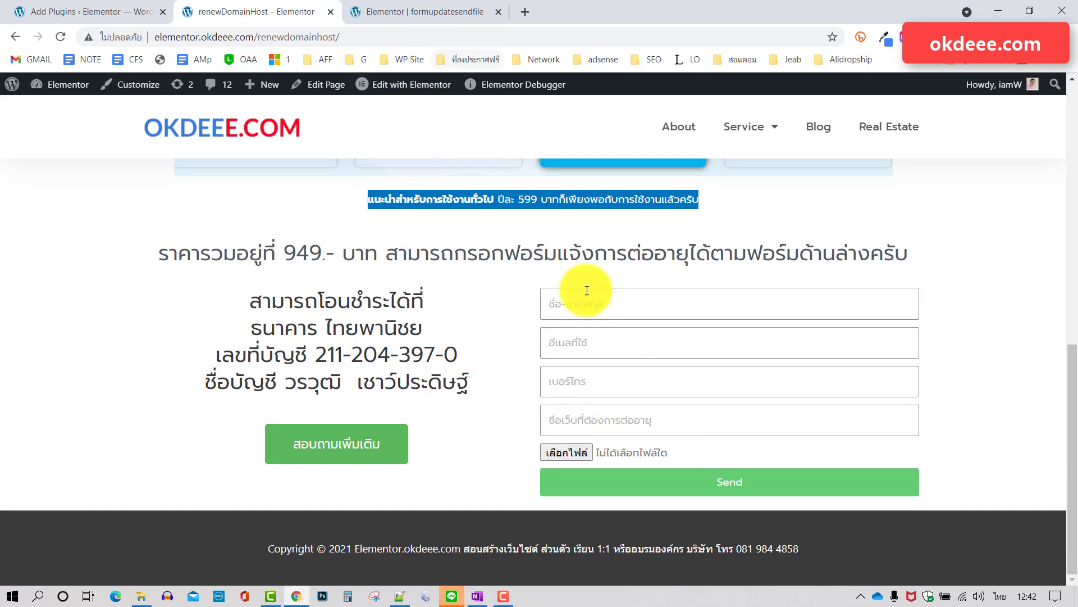
pyautogui.click(424, 13)
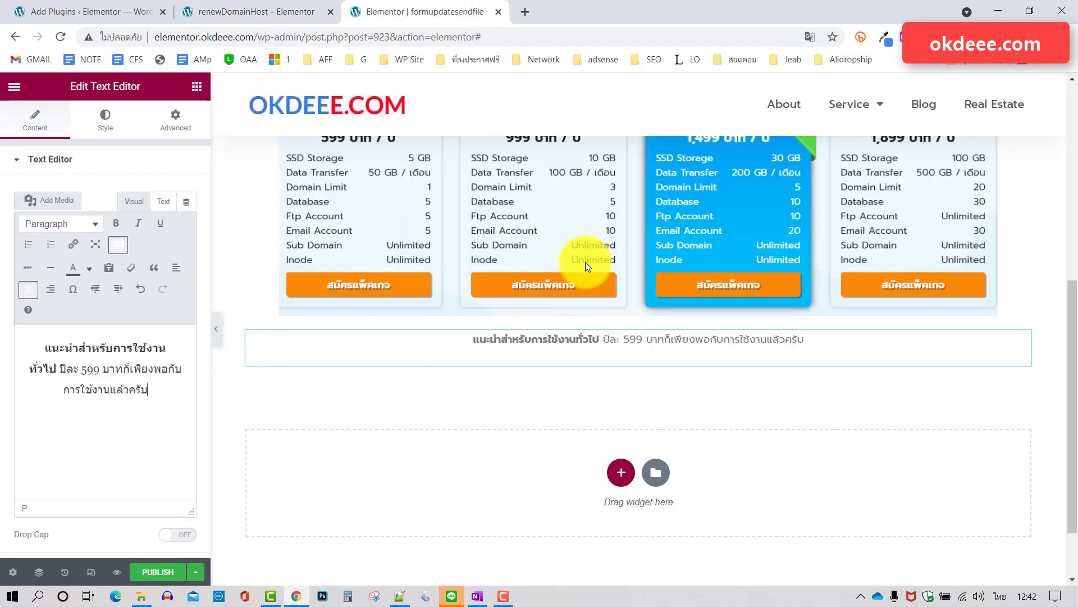
pyautogui.scroll(7, 804, 380)
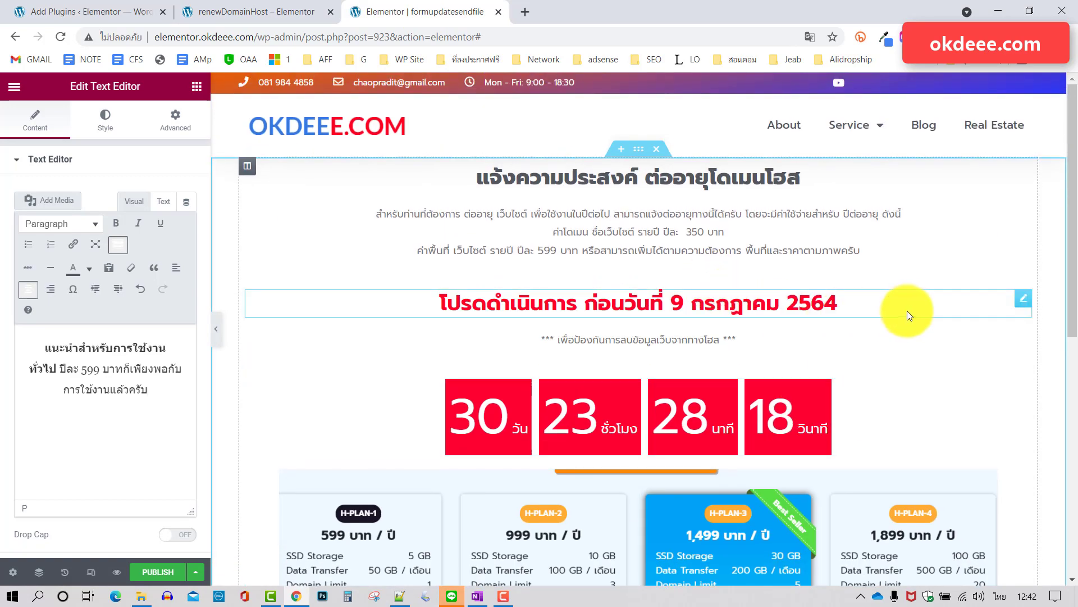
# Duplicate the red deadline heading and move the copy below the recommendation text.
pyautogui.rightClick(911, 305)
pyautogui.click(949, 338)
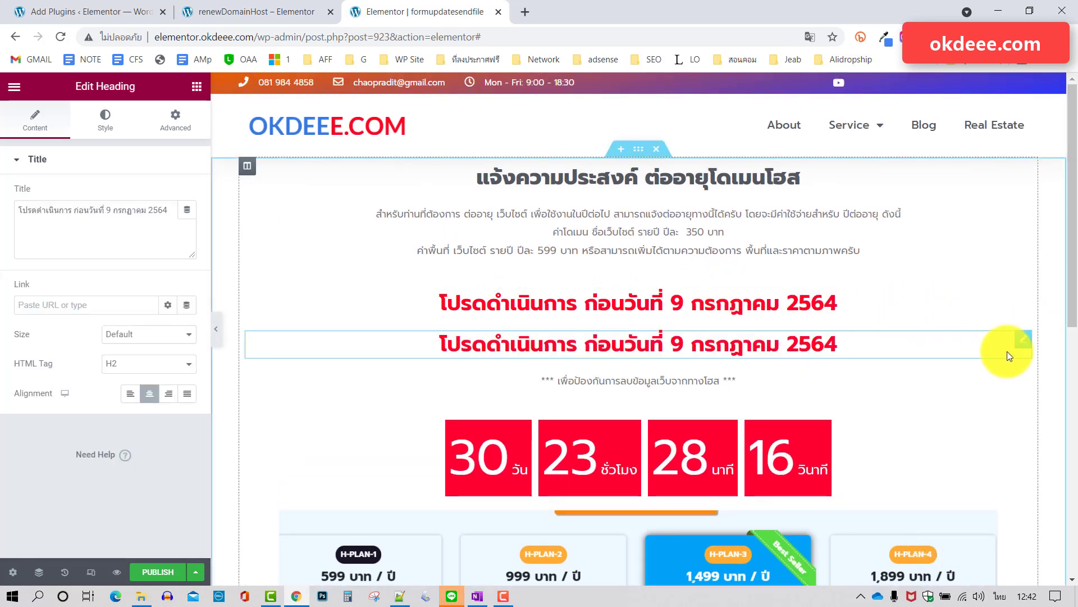
pyautogui.moveTo(1024, 344); pyautogui.dragTo(600, 392)
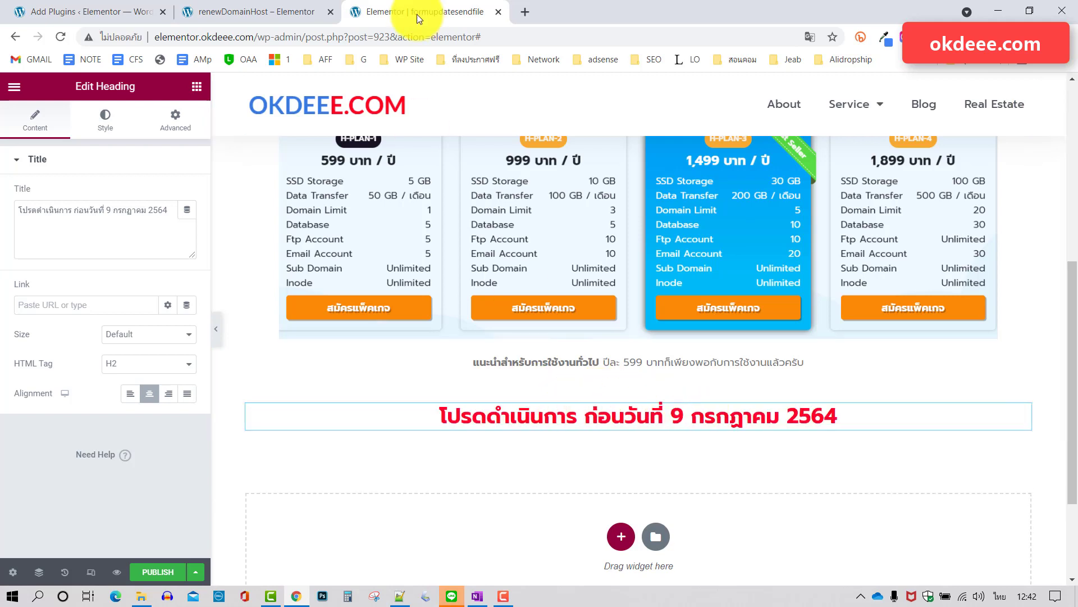
# Replace the copy's title with the 949-baht total-price sentence from the live page.
pyautogui.click(271, 10)
pyautogui.tripleClick(430, 260)
pyautogui.hotkey('ctrl', 'c')
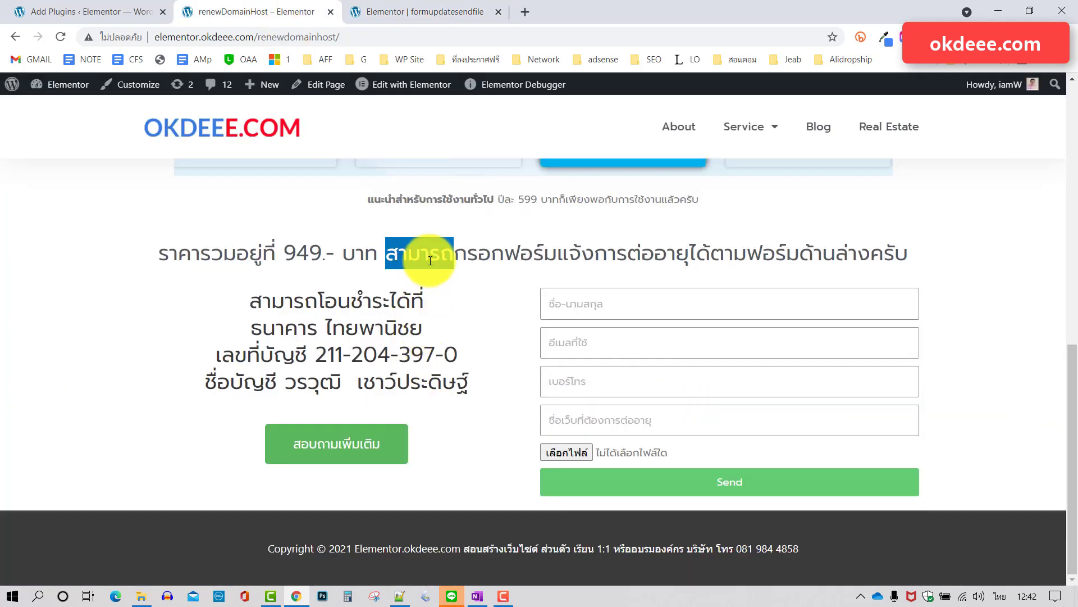
pyautogui.click(457, 15)
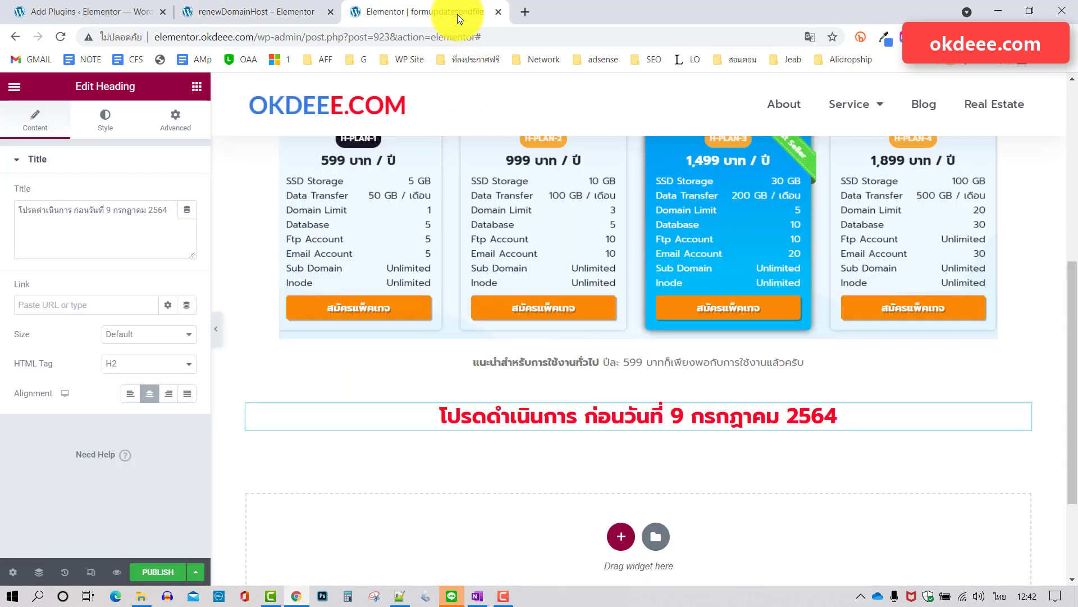
pyautogui.hotkey('ctrl', 'a')
pyautogui.hotkey('ctrl', 'v')
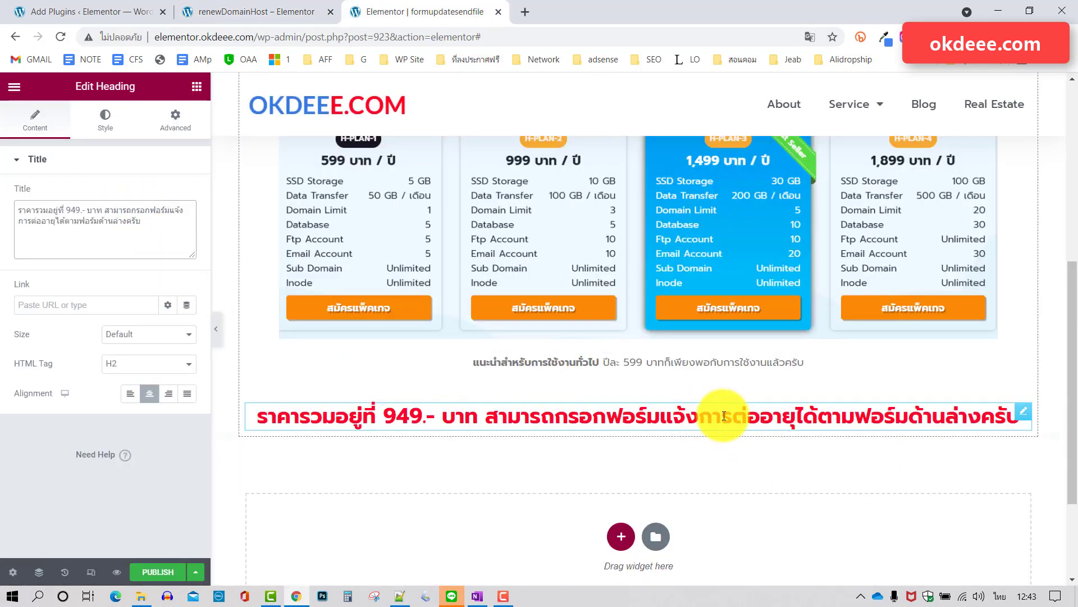
# Check the new heading against the live renewal page.
pyautogui.click(277, 14)
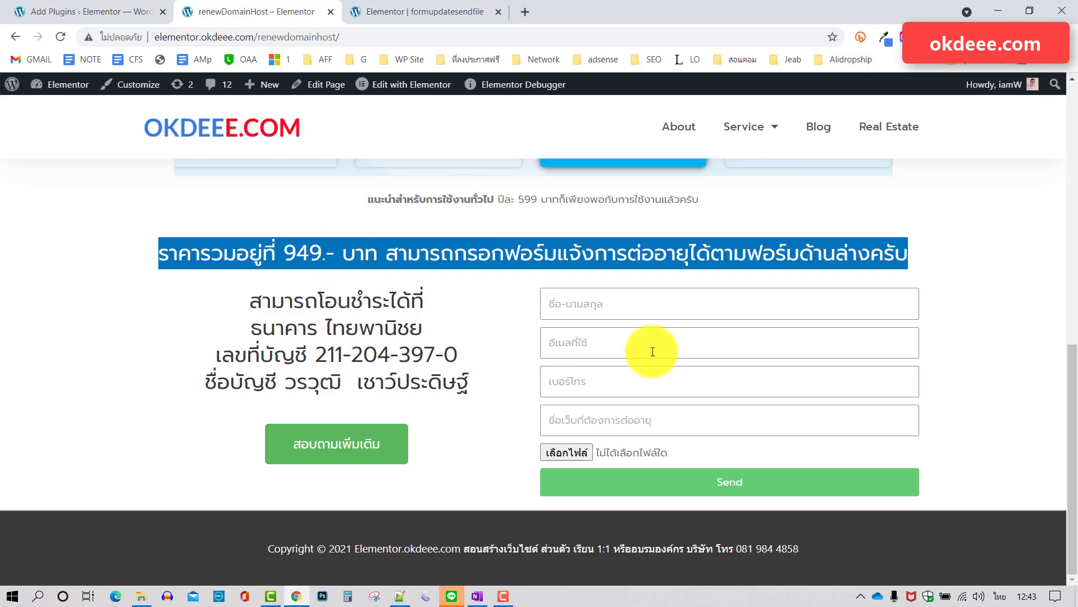
pyautogui.click(423, 8)
pyautogui.scroll(-2, 619, 433)
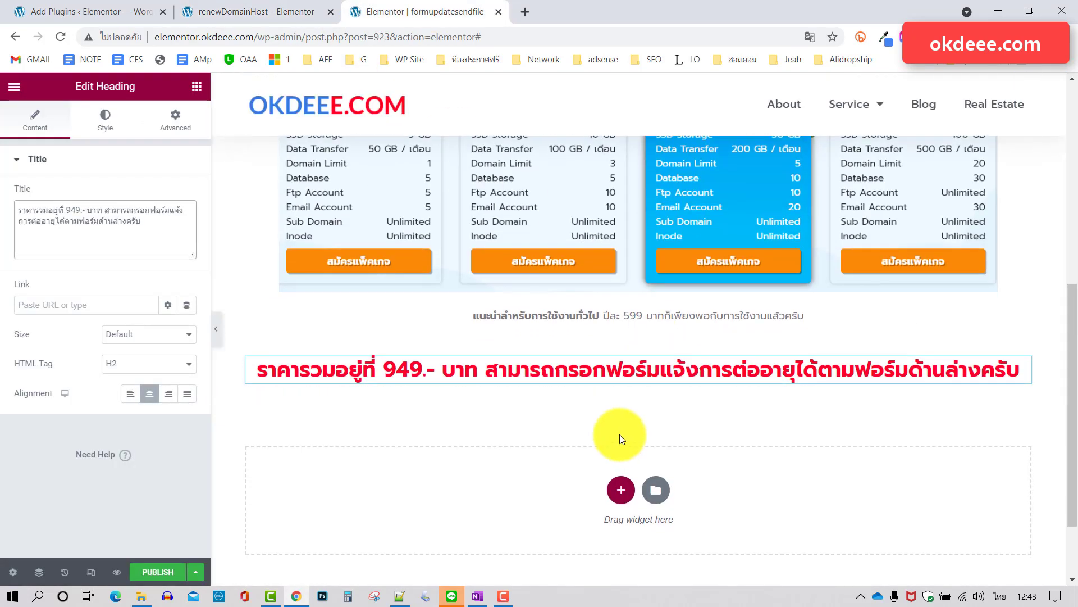
# Add a two-column section and place a copy of the total-price heading in its left column.
pyautogui.click(629, 491)
pyautogui.scroll(-1, 625, 487)
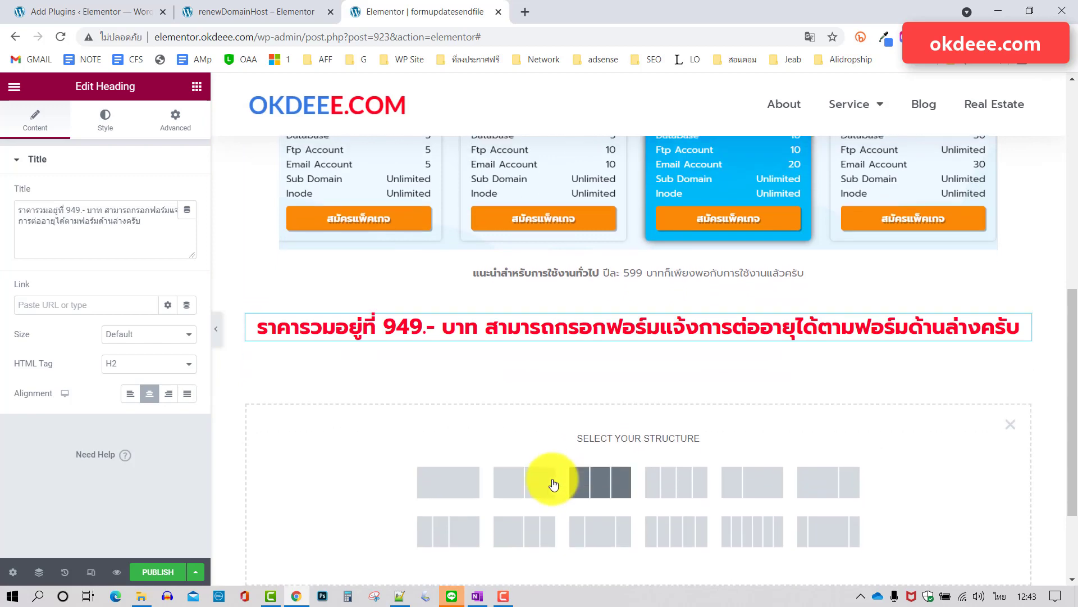
pyautogui.click(535, 483)
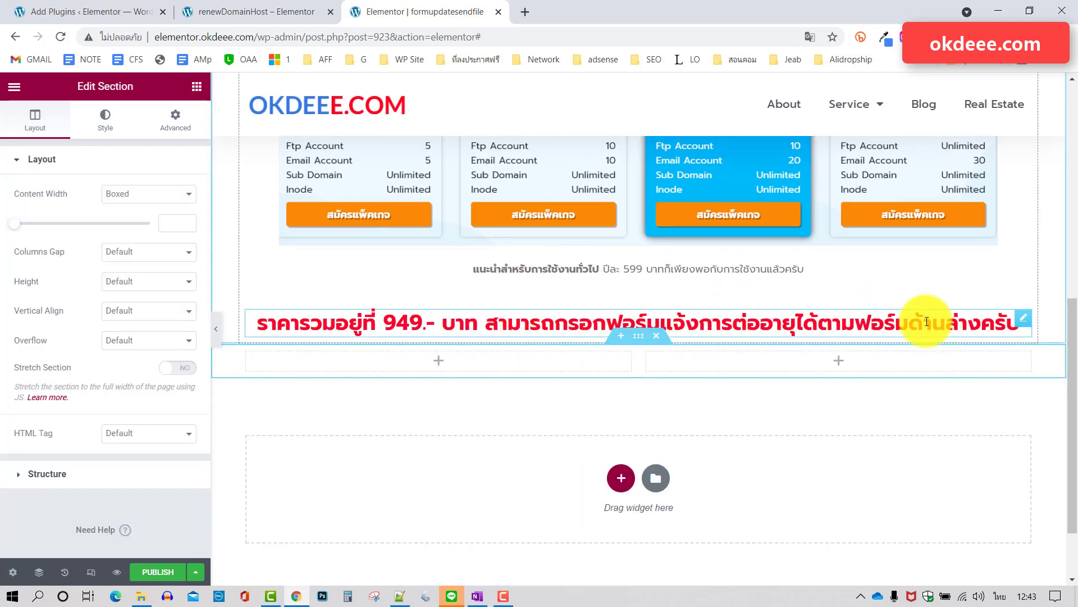
pyautogui.rightClick(1024, 321)
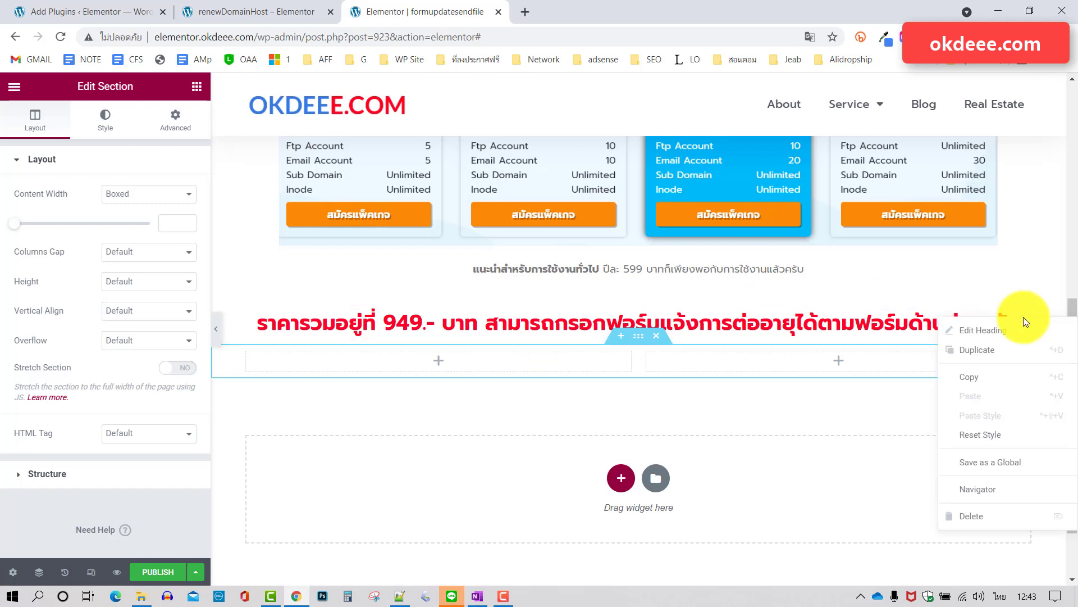
pyautogui.click(977, 349)
pyautogui.moveTo(1022, 357); pyautogui.dragTo(479, 425)
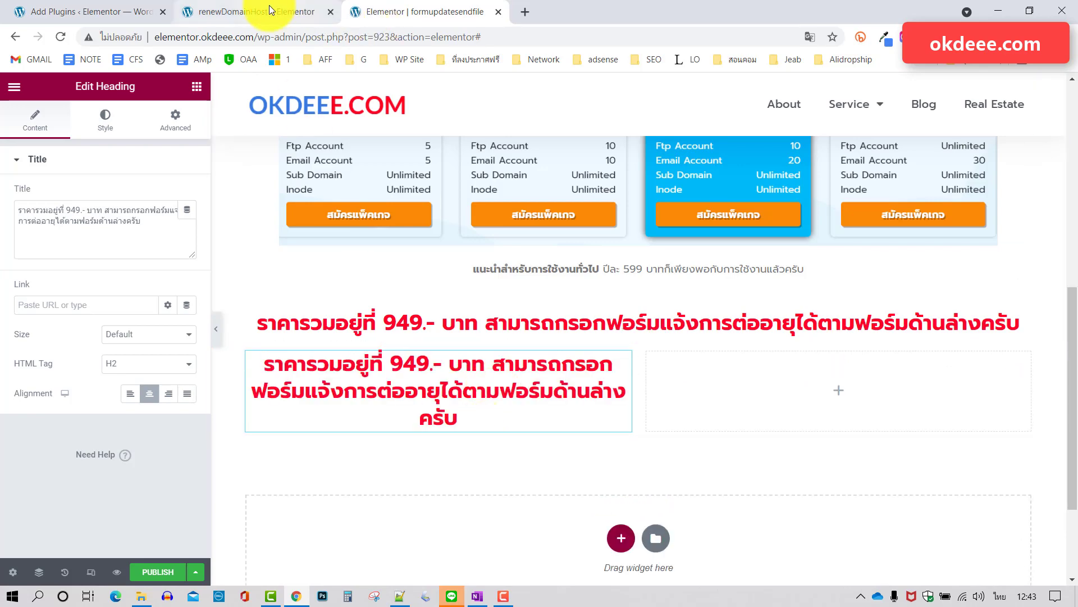
# Replace the heading's title with the four-line bank transfer details copied from the live page.
pyautogui.click(274, 11)
pyautogui.moveTo(492, 387); pyautogui.dragTo(243, 295)
pyautogui.hotkey('ctrl', 'c')
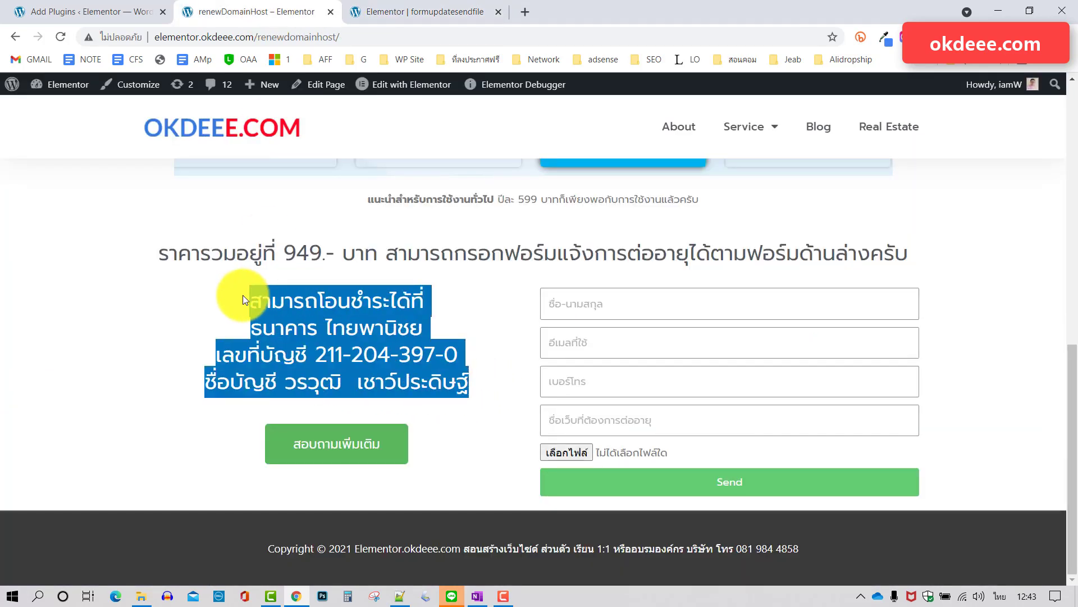
pyautogui.click(415, 4)
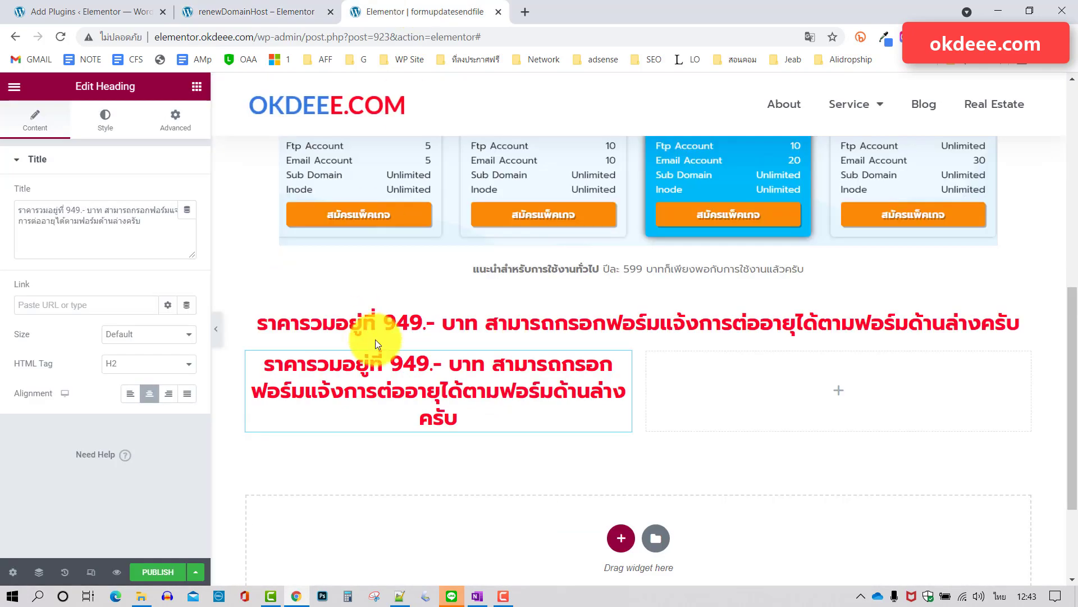
pyautogui.click(152, 229)
pyautogui.moveTo(151, 229); pyautogui.dragTo(6, 204)
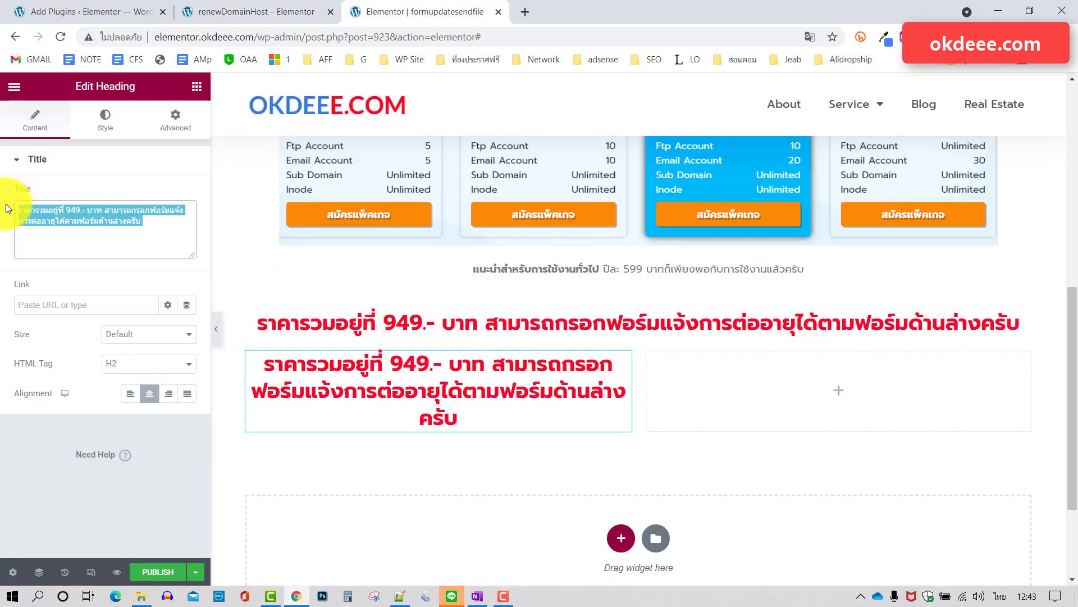
pyautogui.hotkey('ctrl', 'v')
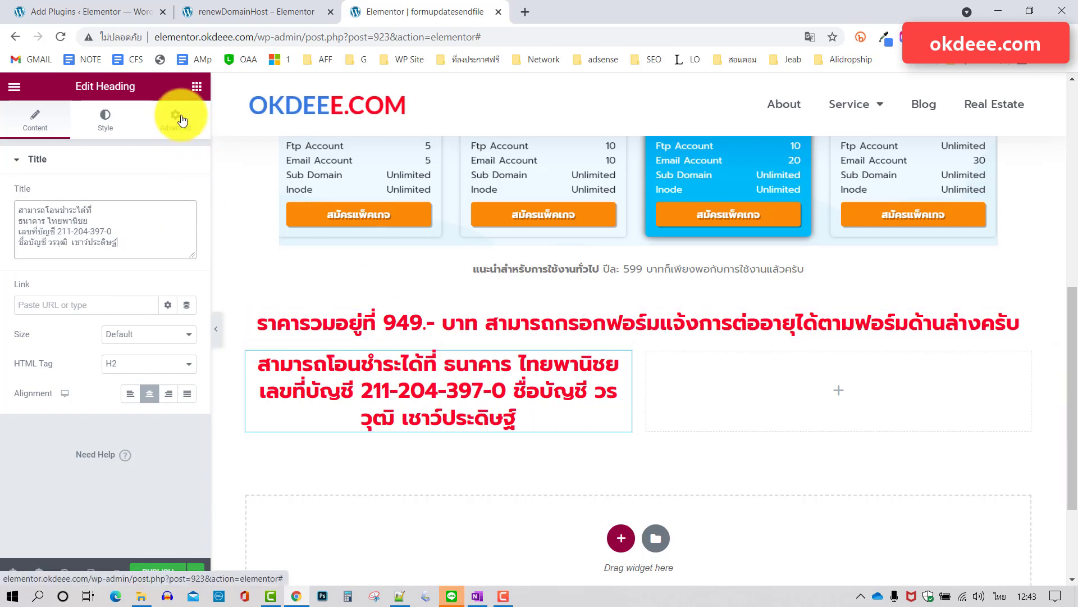
# Set the bank details heading's text colour to black.
pyautogui.click(115, 121)
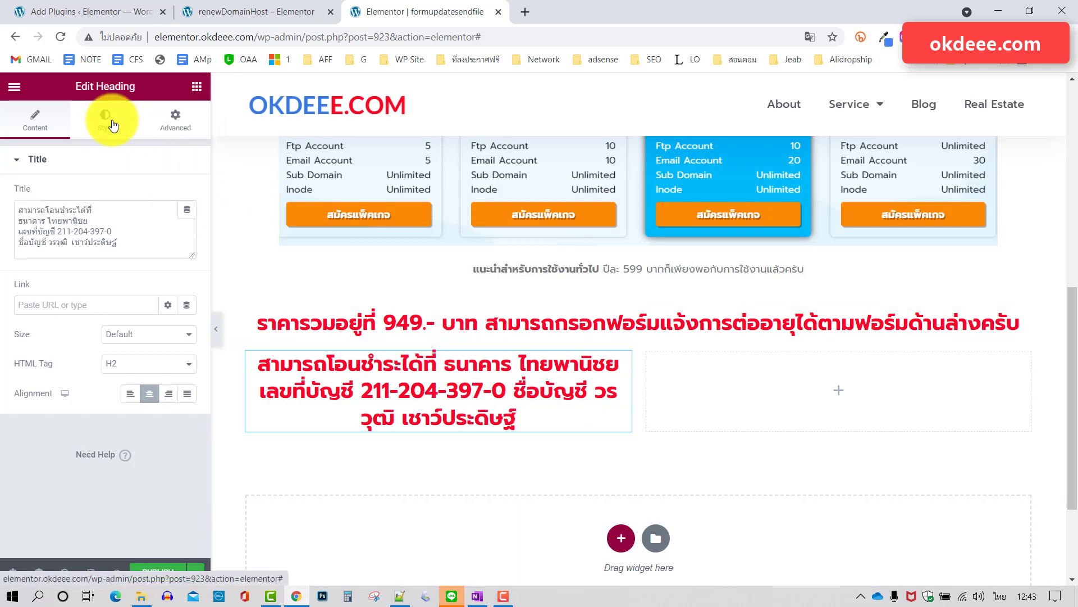
pyautogui.click(187, 194)
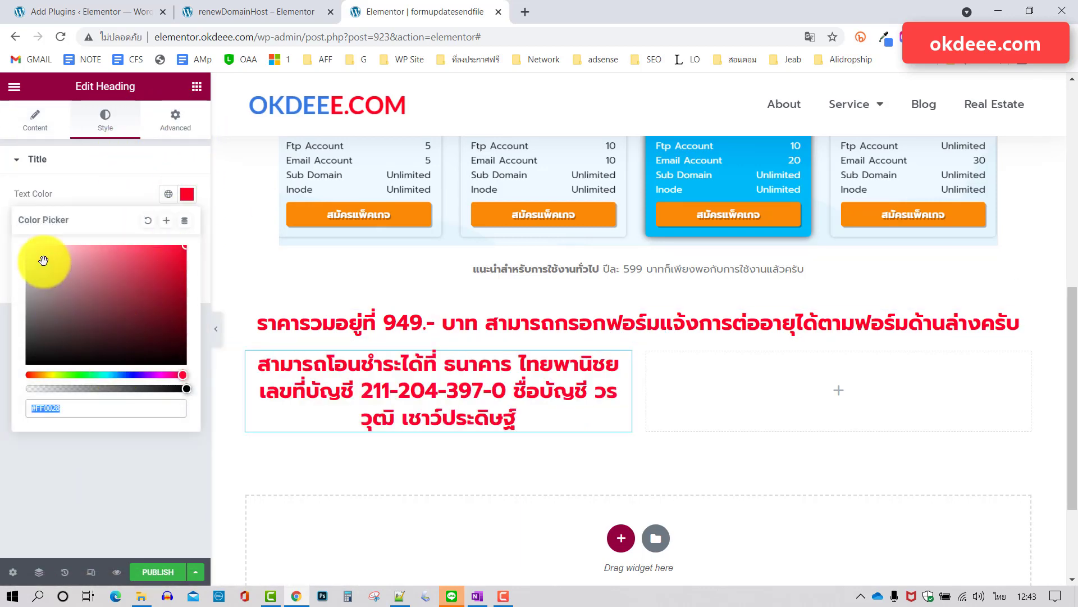
pyautogui.moveTo(27, 360); pyautogui.dragTo(9, 357)
pyautogui.click(125, 174)
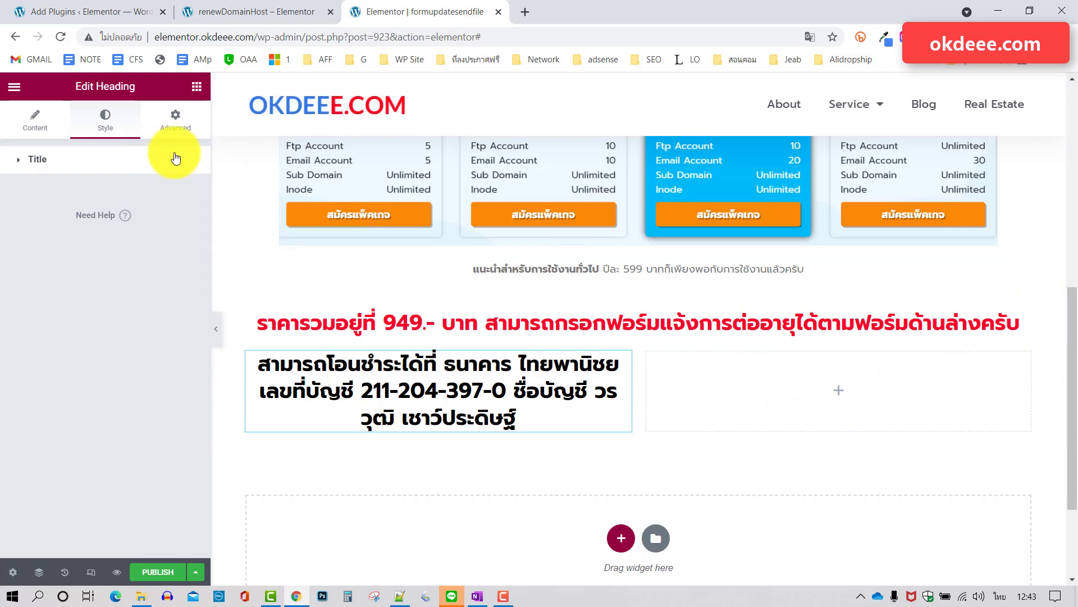
# Search for 'form' and place a Form widget in the empty right column.
pyautogui.click(198, 90)
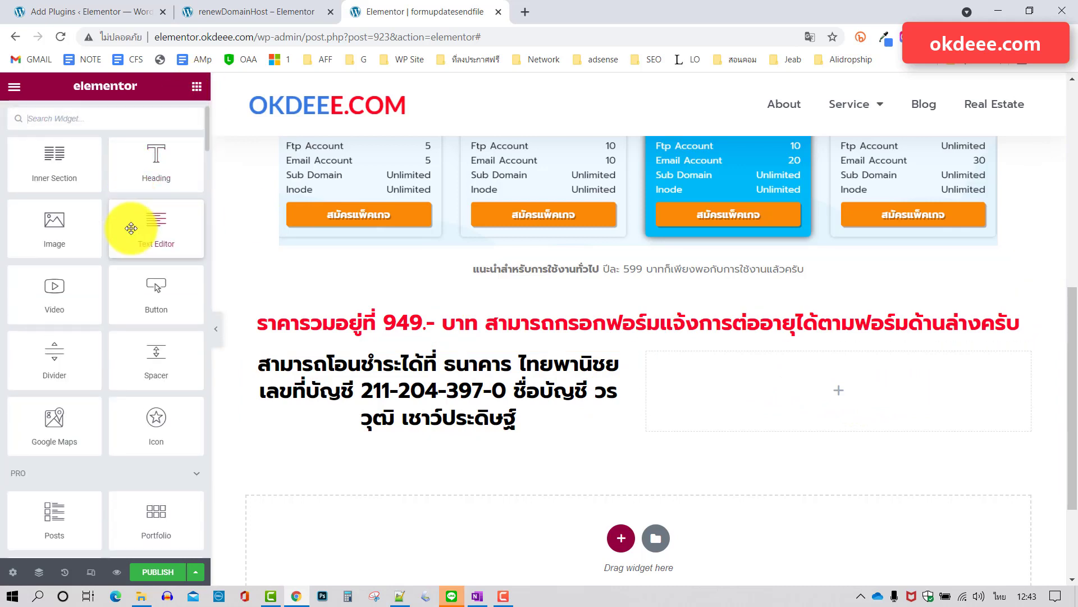
pyautogui.write('ดนพ')
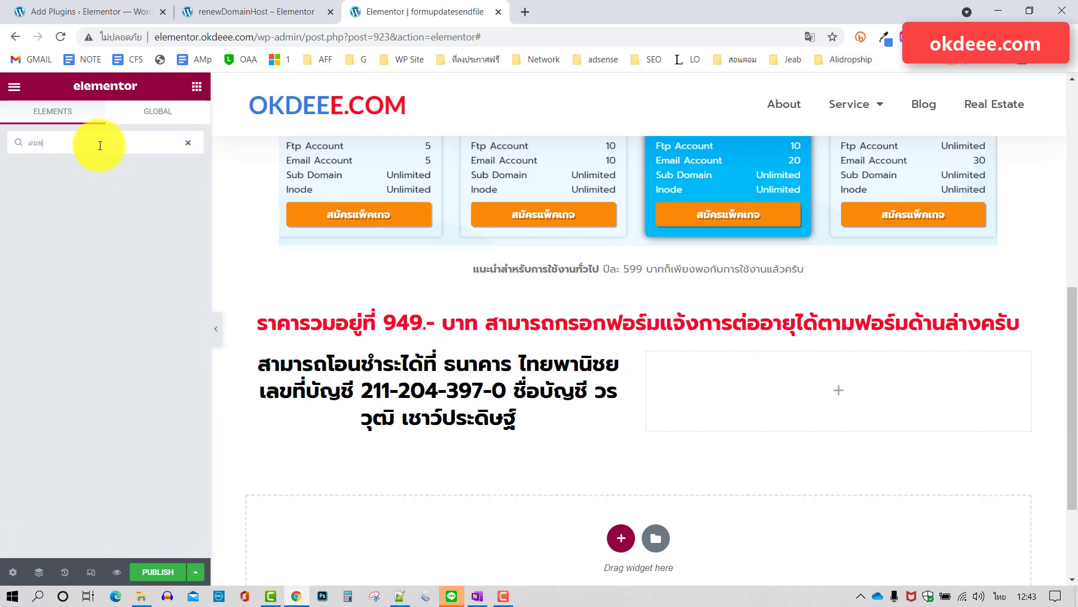
pyautogui.press('BackSpace')
pyautogui.press('BackSpace')
pyautogui.press('BackSpace')
pyautogui.hotkey('alt', 'shift')
pyautogui.write('form')
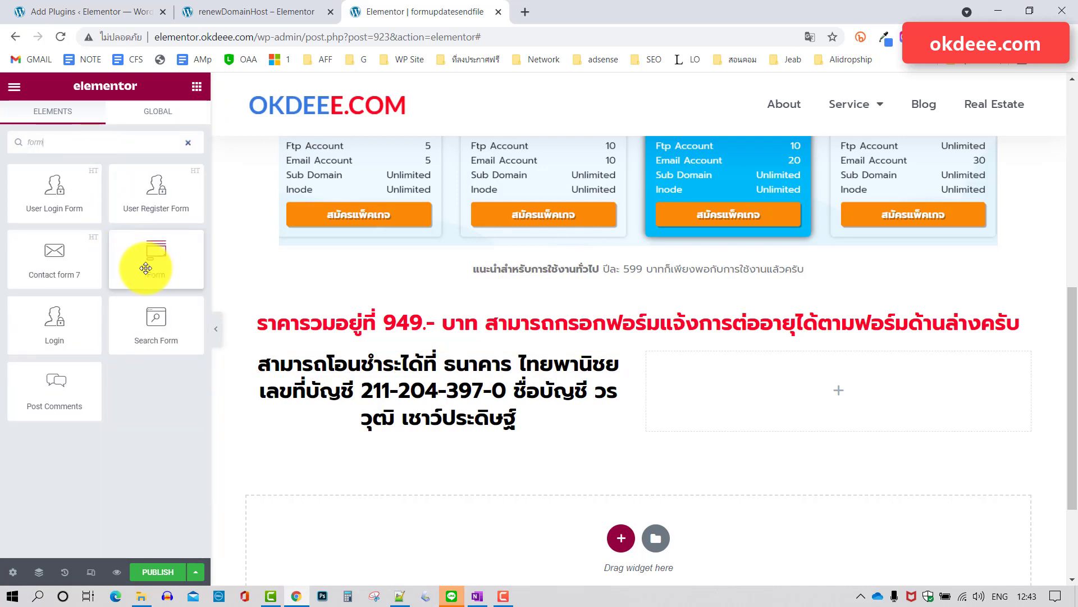
pyautogui.moveTo(164, 256); pyautogui.dragTo(846, 387)
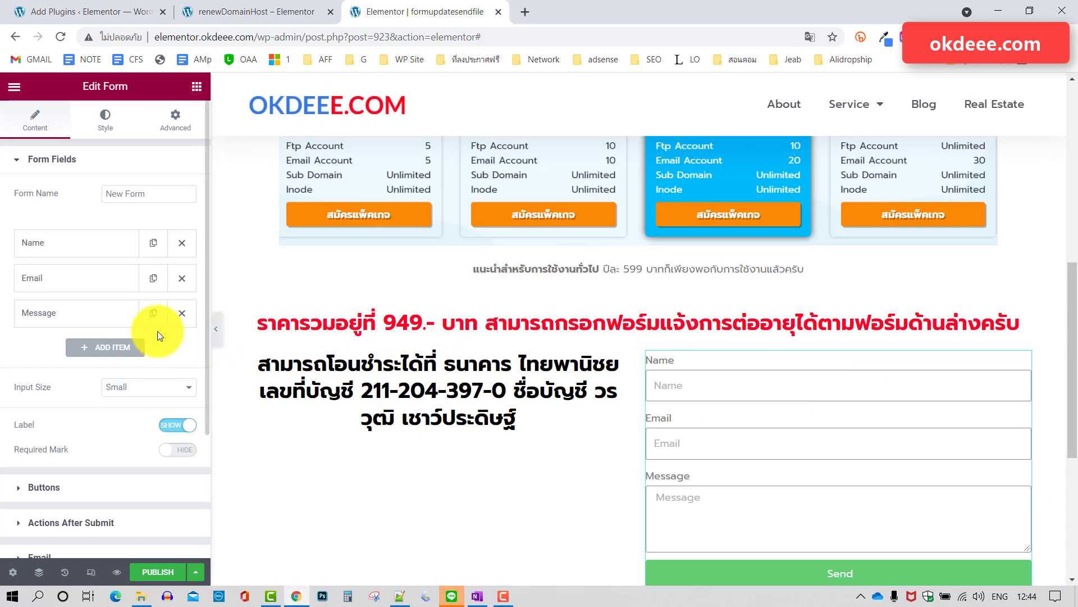
# Remove the form's Message field and duplicate the Email field twice.
pyautogui.scroll(-1, 158, 336)
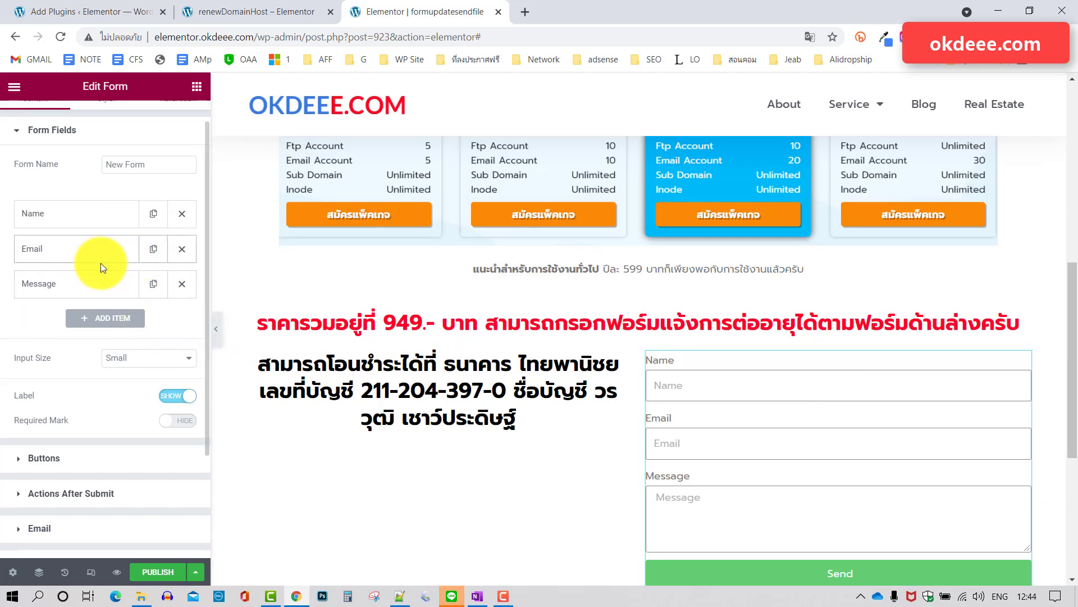
pyautogui.click(182, 284)
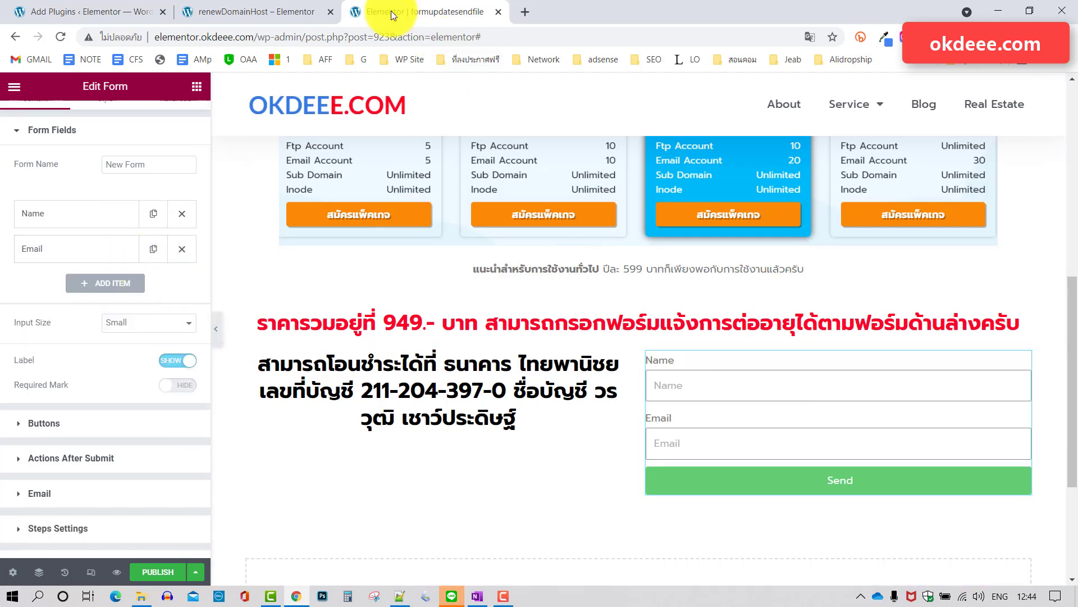
pyautogui.click(266, 11)
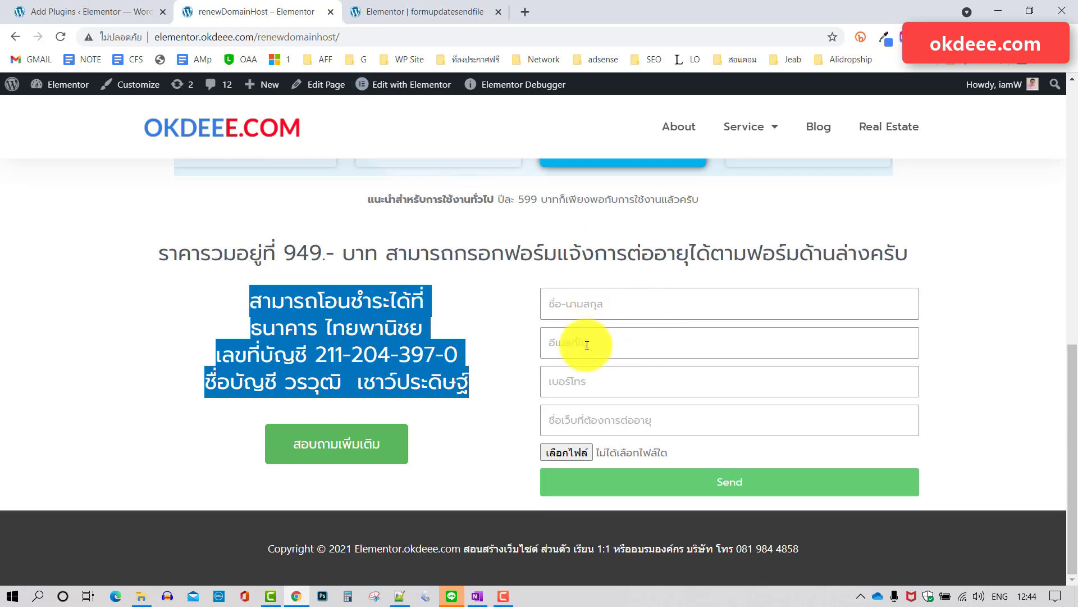
pyautogui.click(457, 14)
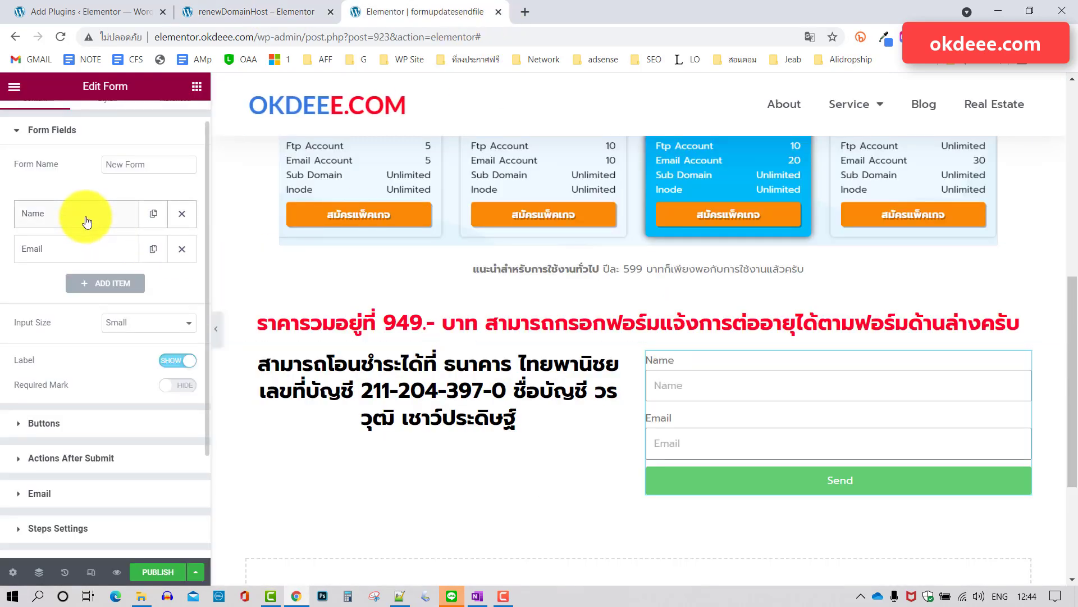
pyautogui.click(252, 12)
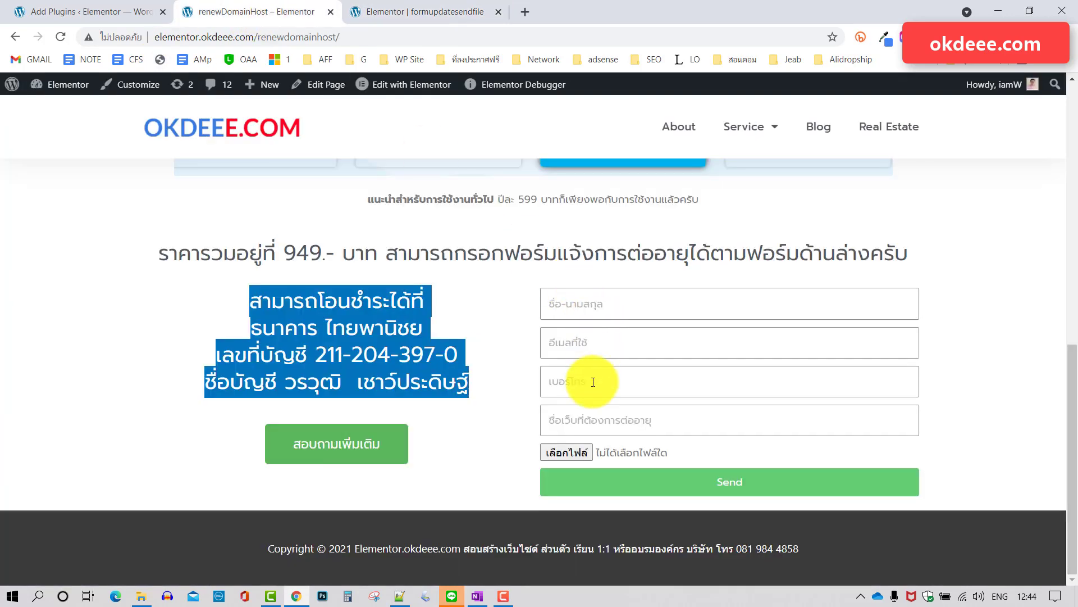
pyautogui.click(416, 13)
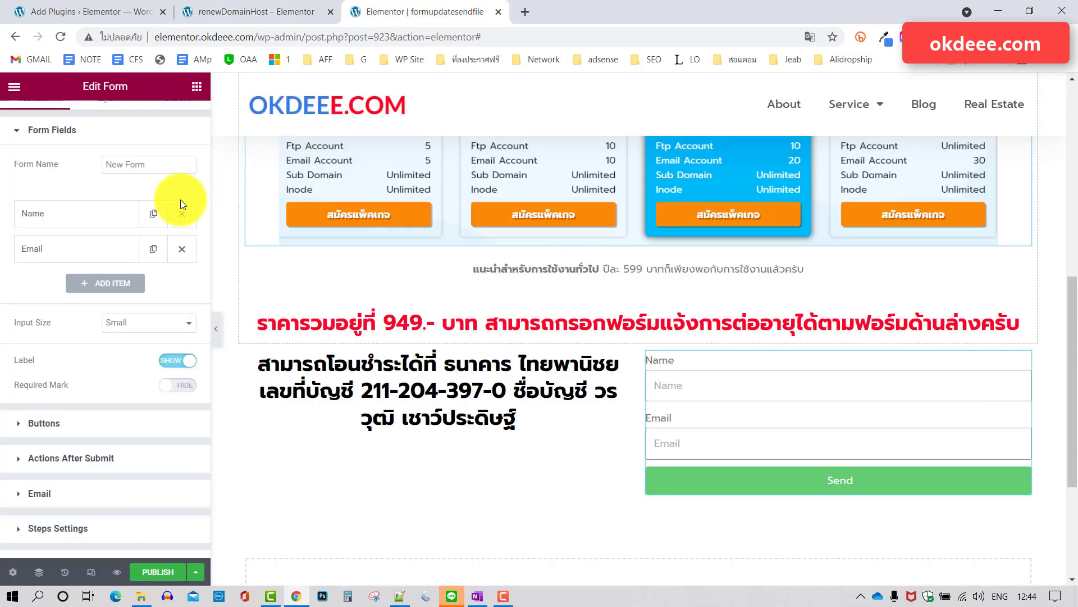
pyautogui.click(153, 250)
pyautogui.click(153, 283)
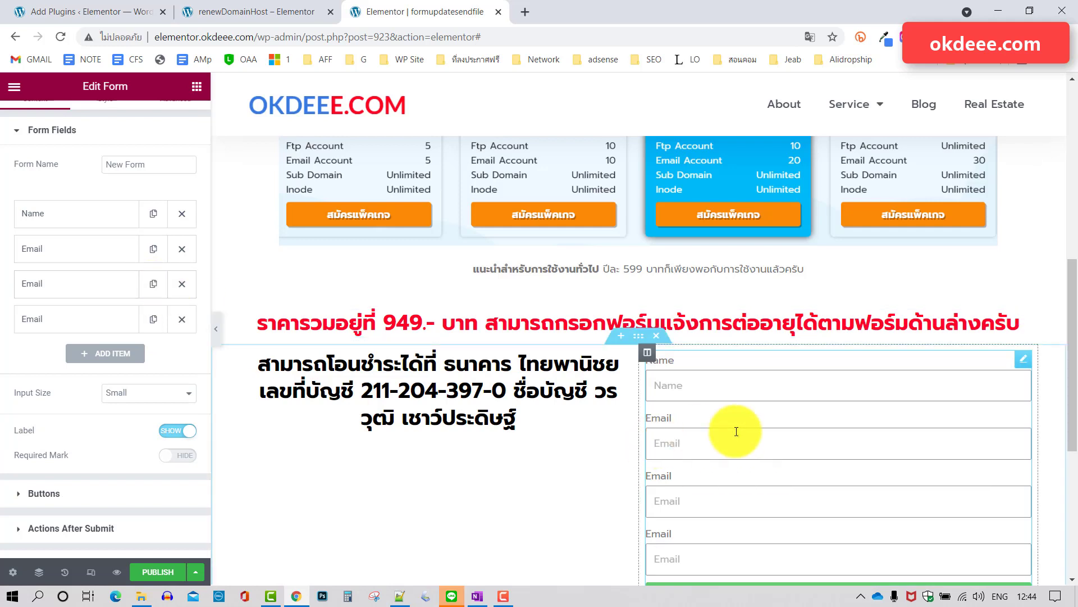
pyautogui.scroll(-1, 730, 422)
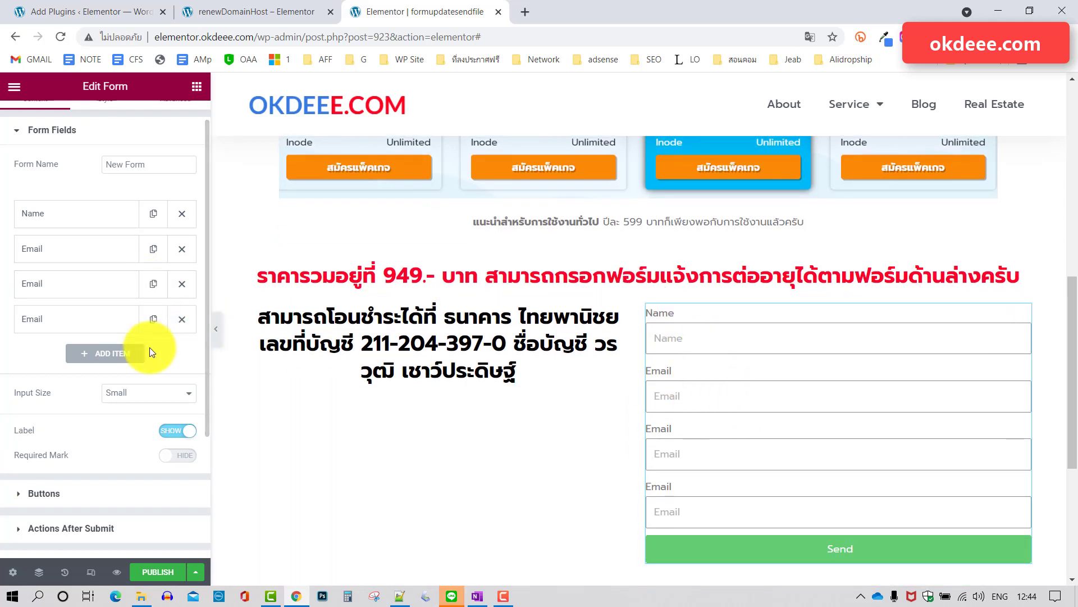
# Hide the form's field labels, leaving required marks switched off.
pyautogui.click(177, 430)
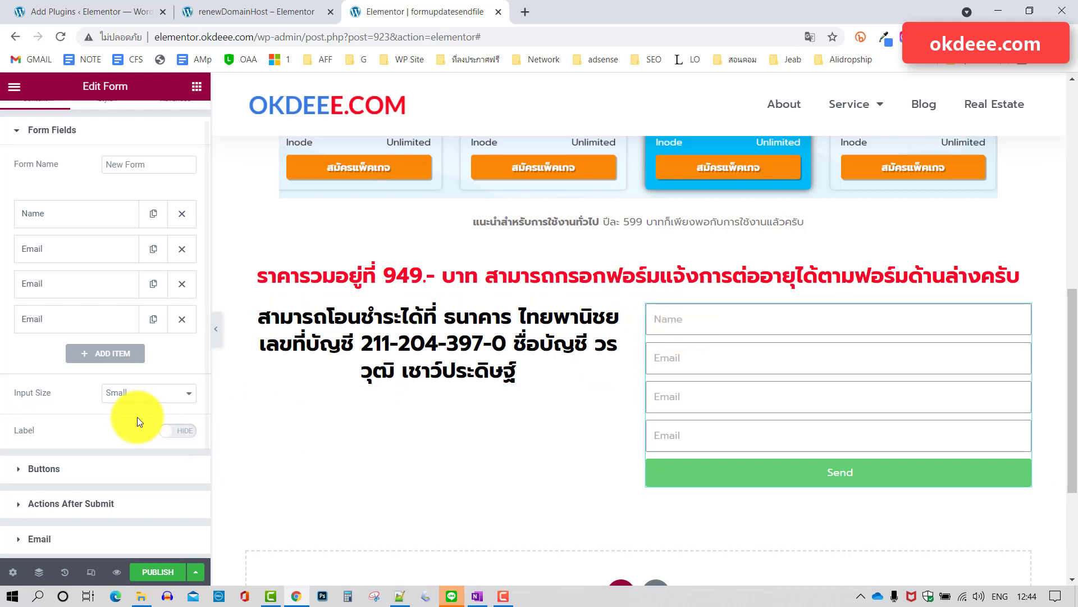
pyautogui.click(174, 433)
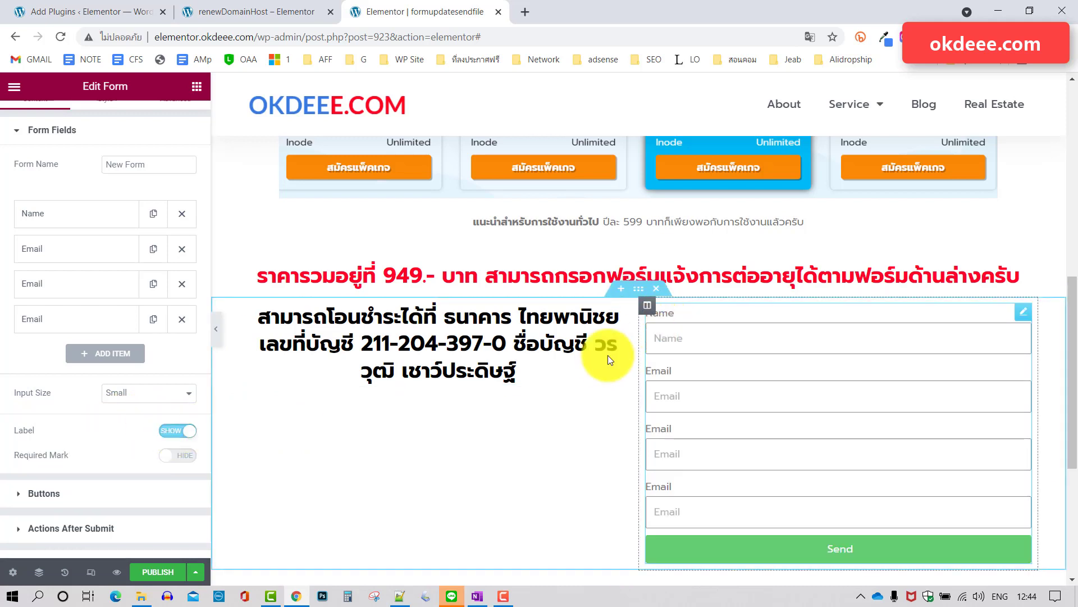
pyautogui.click(175, 460)
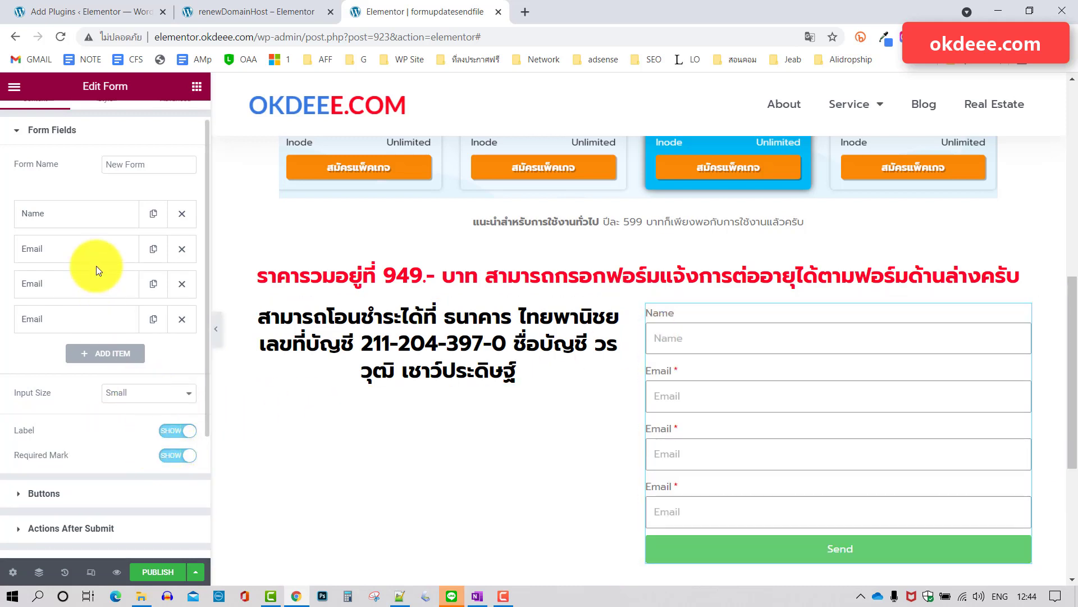
pyautogui.click(187, 455)
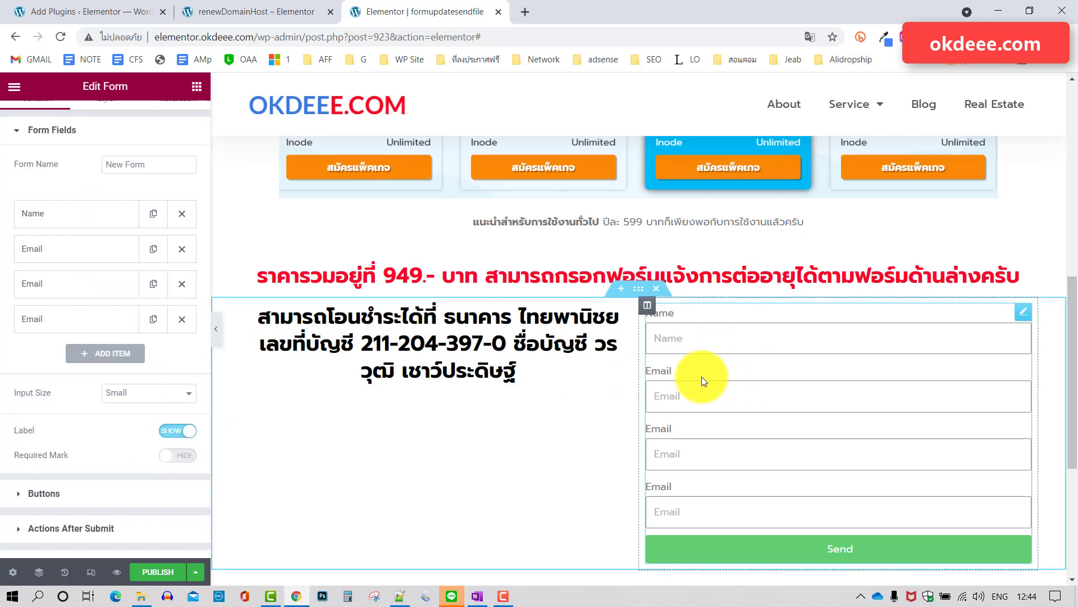
pyautogui.click(175, 431)
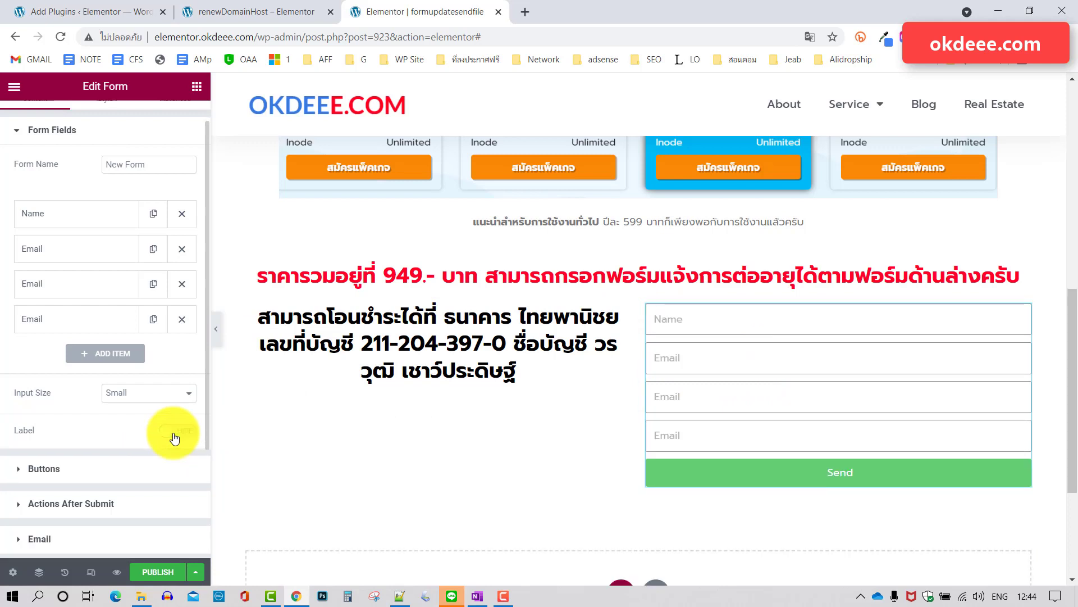
# Change the Name field's placeholder to ชื่อ-นามสกุล.
pyautogui.click(735, 325)
pyautogui.click(84, 219)
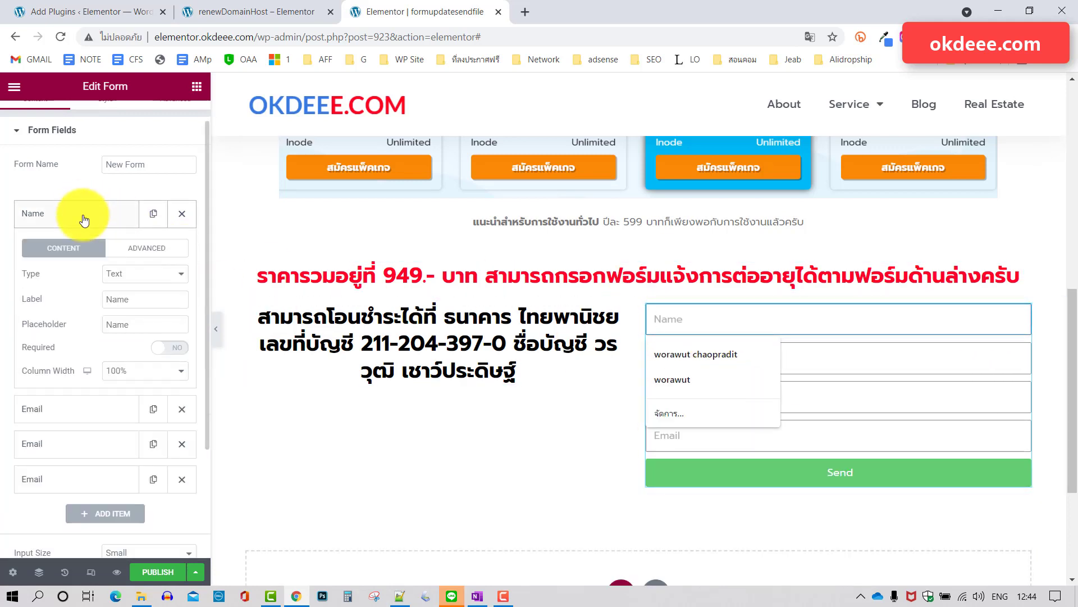
pyautogui.doubleClick(130, 324)
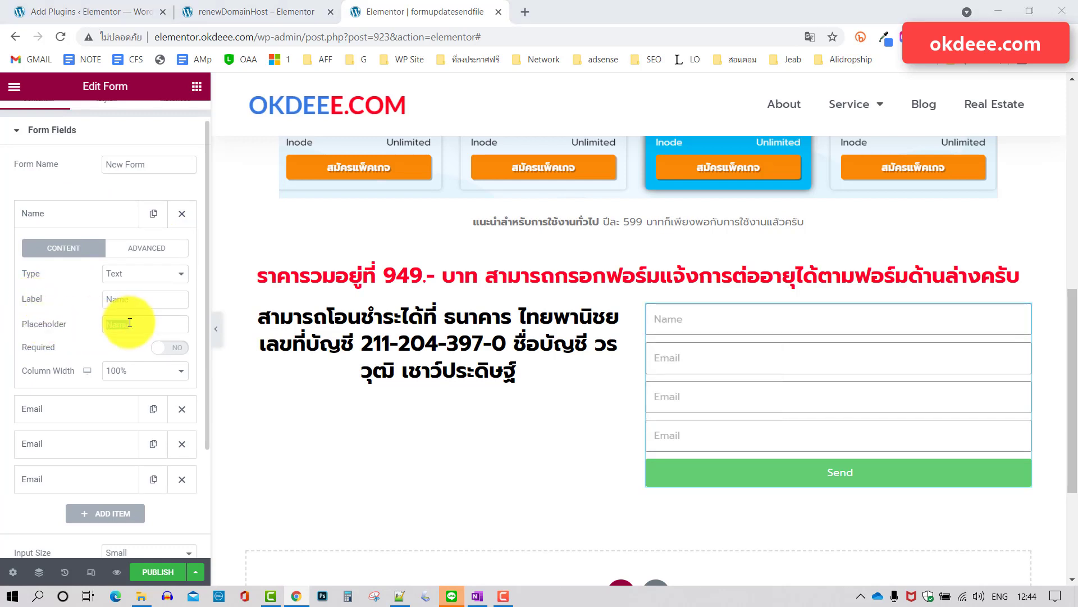
pyautogui.click(161, 328)
pyautogui.press('BackSpace')
pyautogui.press('BackSpace')
pyautogui.press('BackSpace')
pyautogui.press('BackSpace')
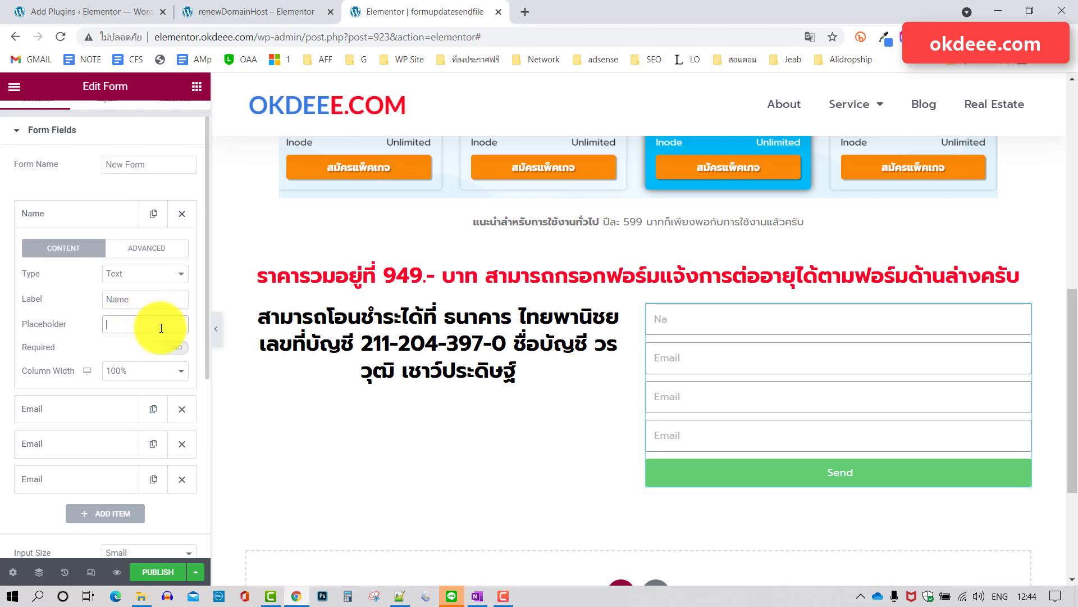
pyautogui.press('`')
pyautogui.write('ชื่อ-นาม')
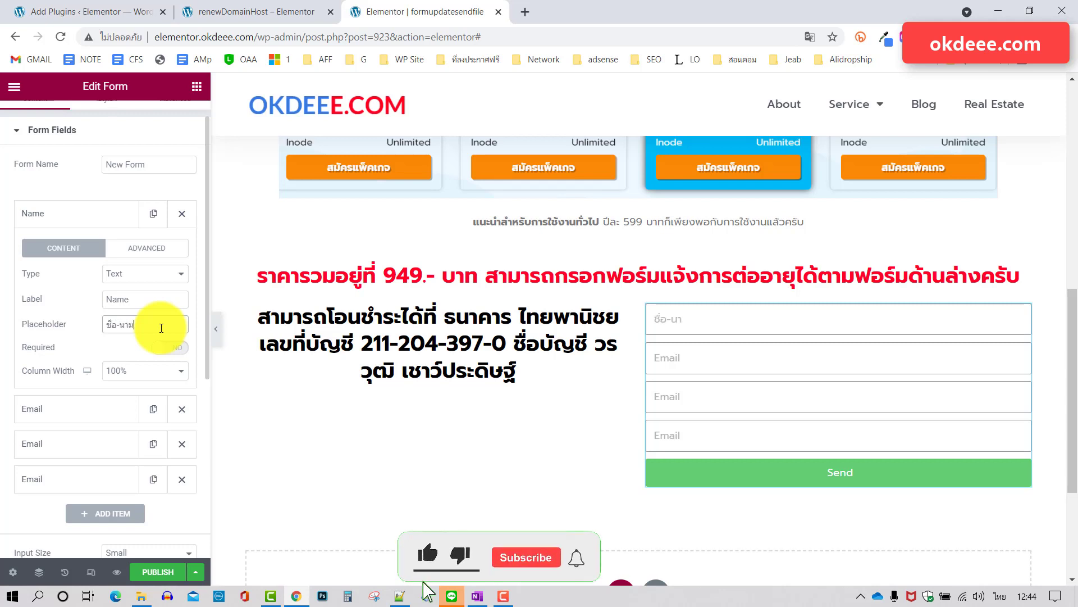
pyautogui.write('สกุล')
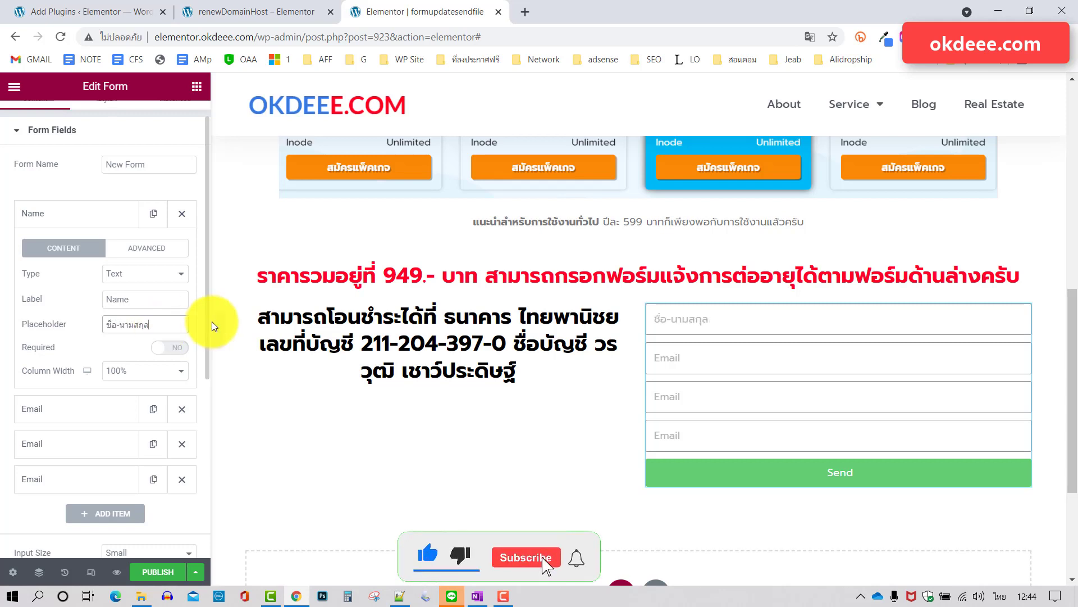
# Set the first Email field's placeholder to อีเมล.
pyautogui.click(686, 353)
pyautogui.click(709, 361)
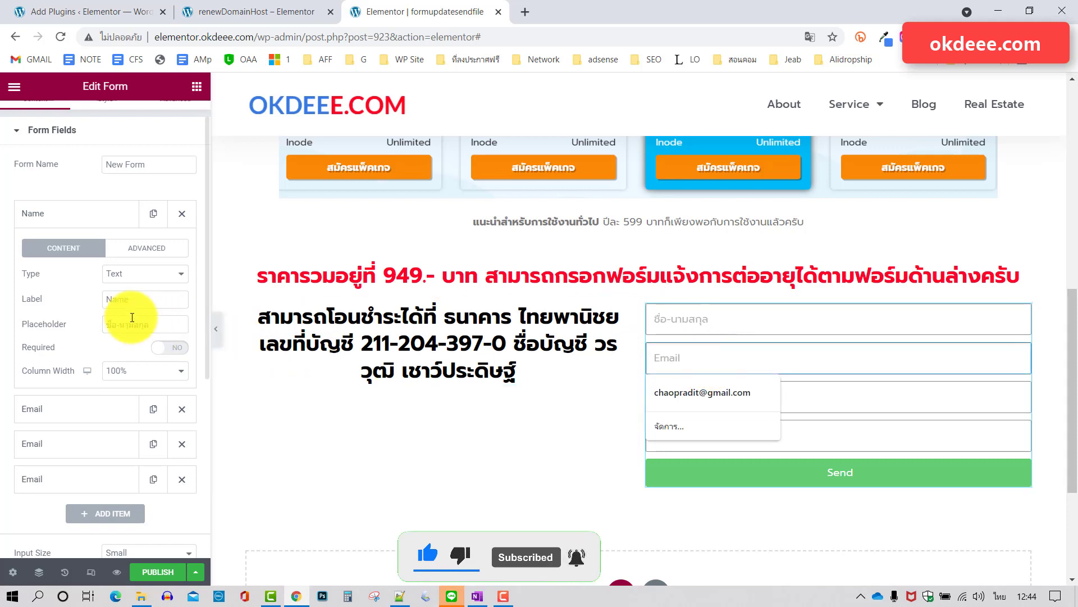
pyautogui.click(84, 222)
pyautogui.click(83, 255)
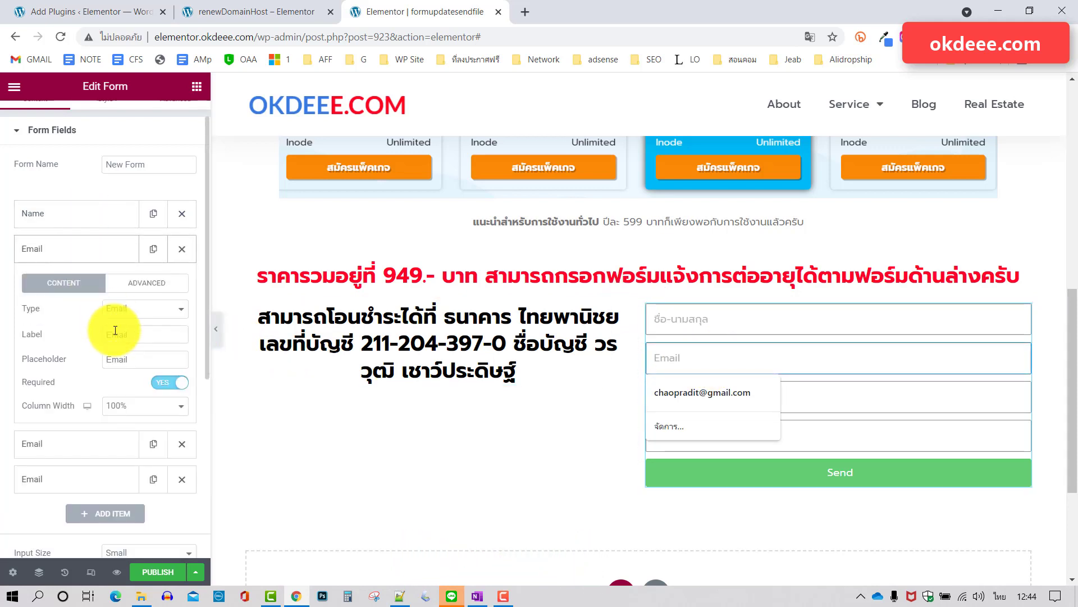
pyautogui.doubleClick(147, 359)
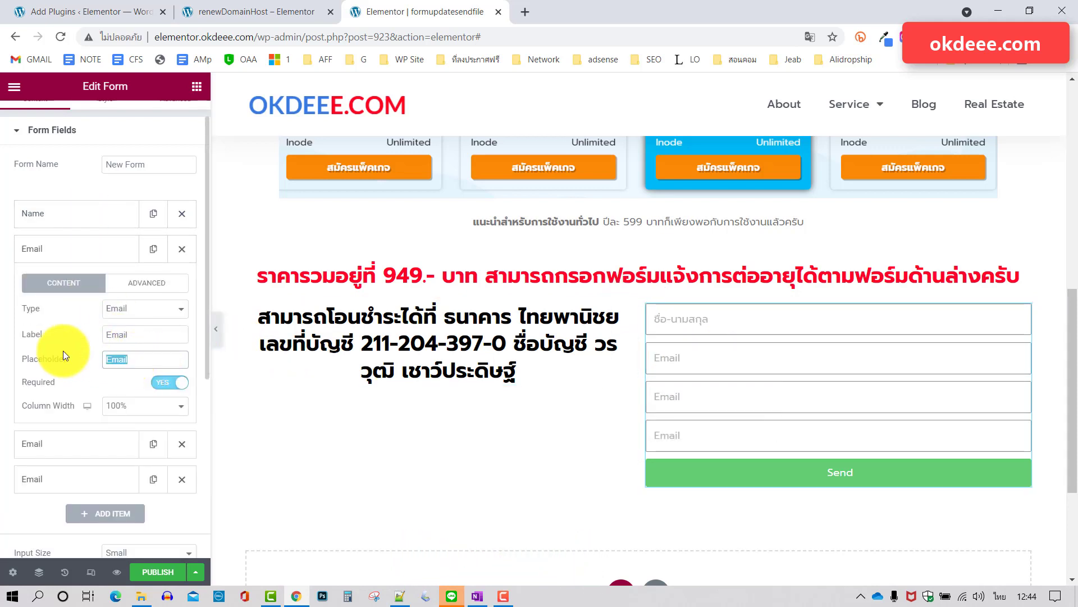
pyautogui.write('อีเมล')
pyautogui.click(83, 250)
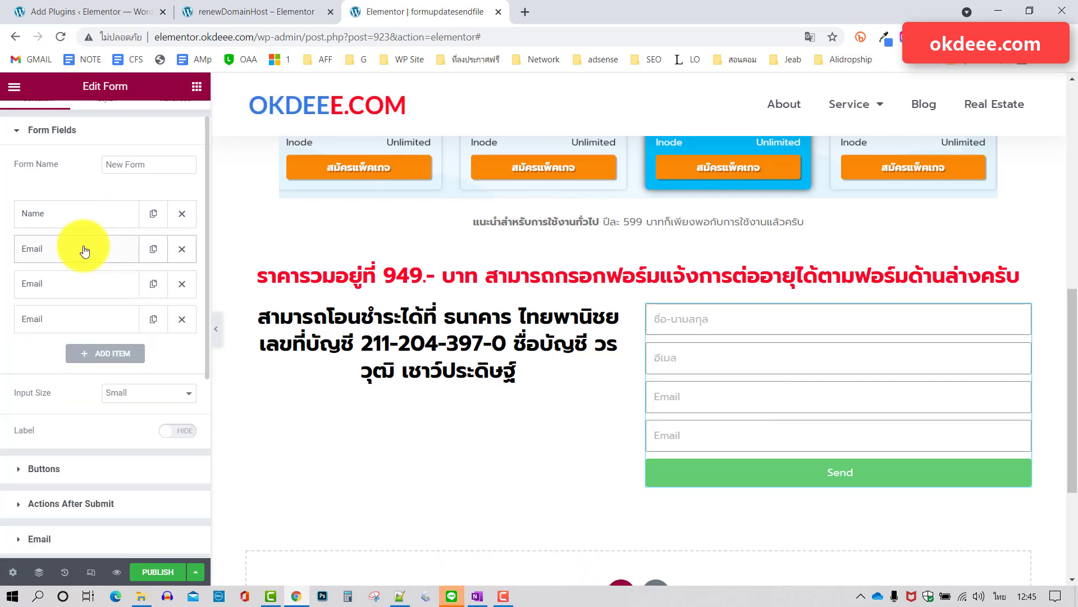
# Give the third field the placeholder เบอร์โทร.
pyautogui.click(80, 290)
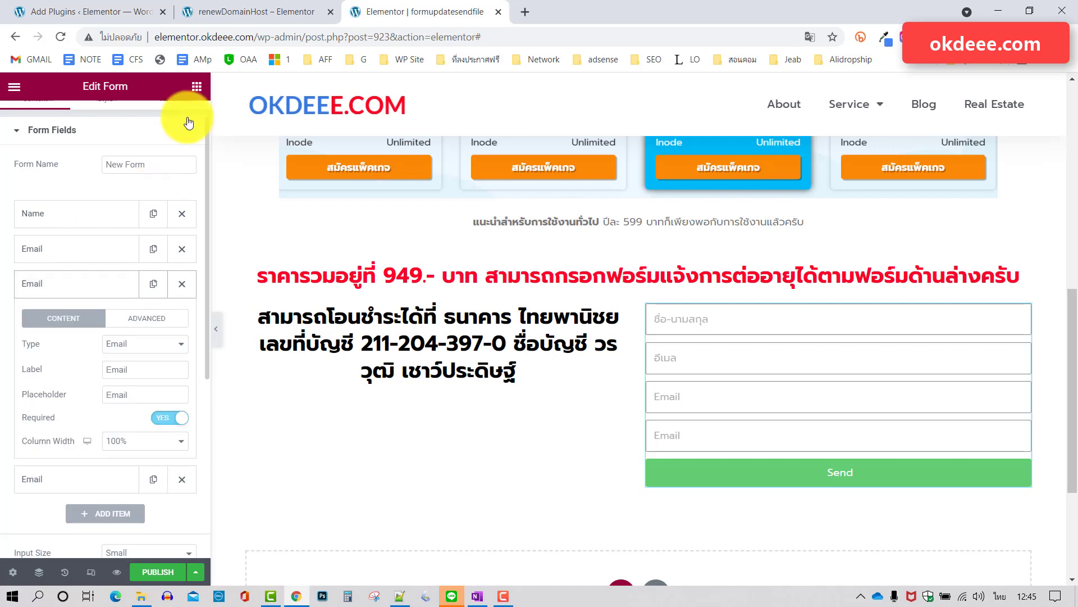
pyautogui.click(248, 13)
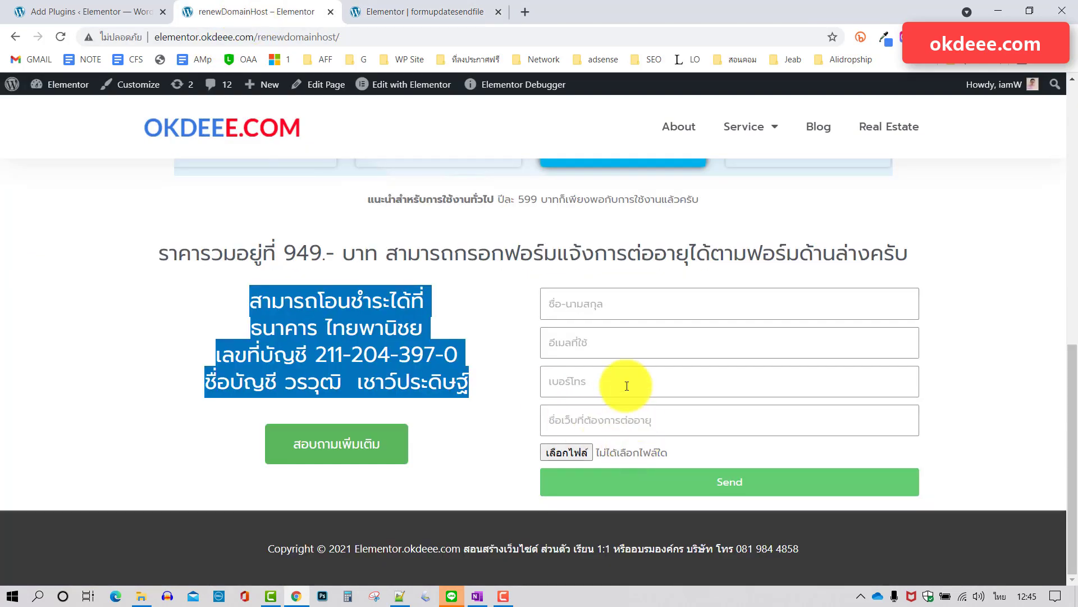
pyautogui.click(445, 11)
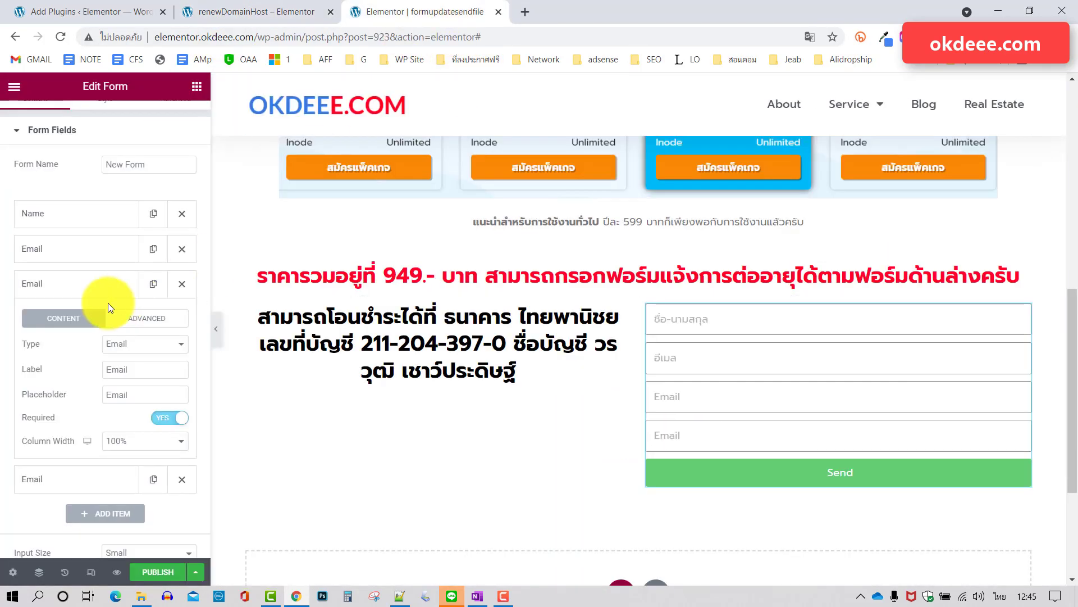
pyautogui.moveTo(132, 394); pyautogui.dragTo(83, 394)
pyautogui.write('เ')
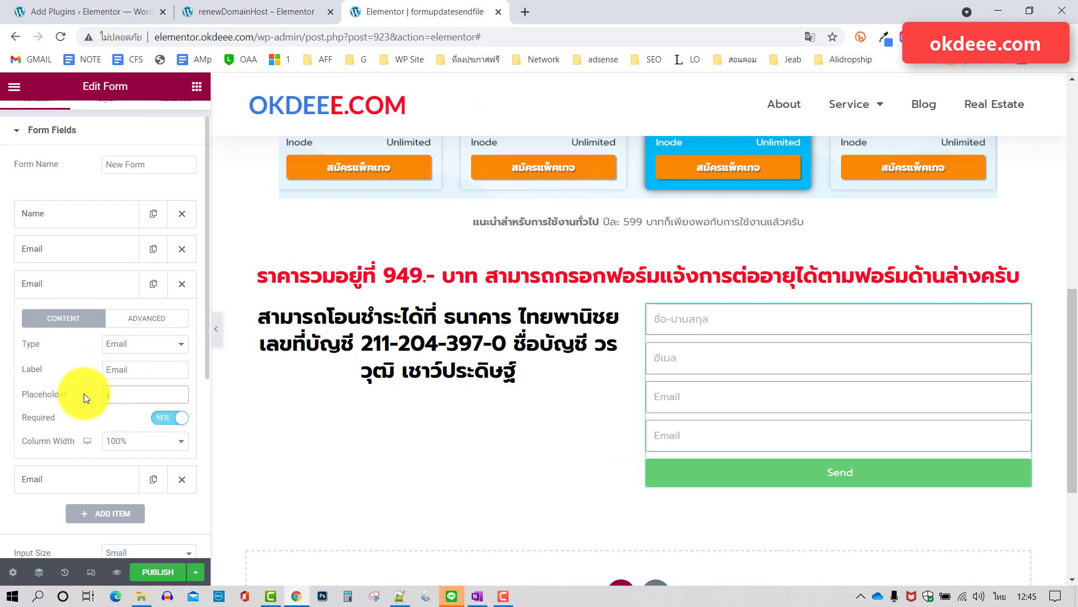
pyautogui.write('บอร์โทร')
# Make the third field a Text field labelled mobile.
pyautogui.click(148, 347)
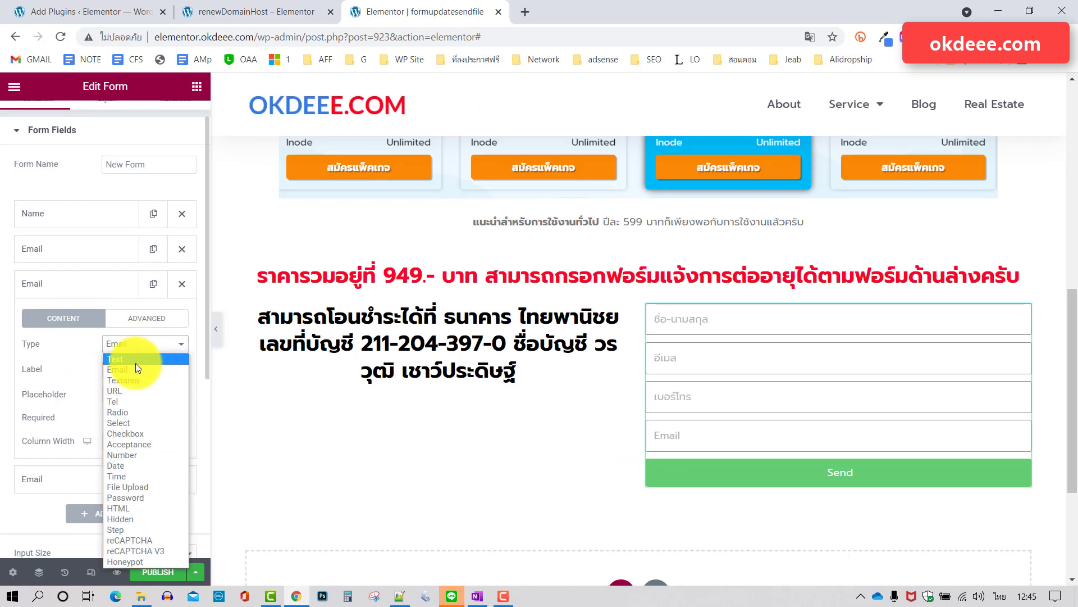
pyautogui.click(136, 360)
pyautogui.moveTo(144, 370); pyautogui.dragTo(63, 362)
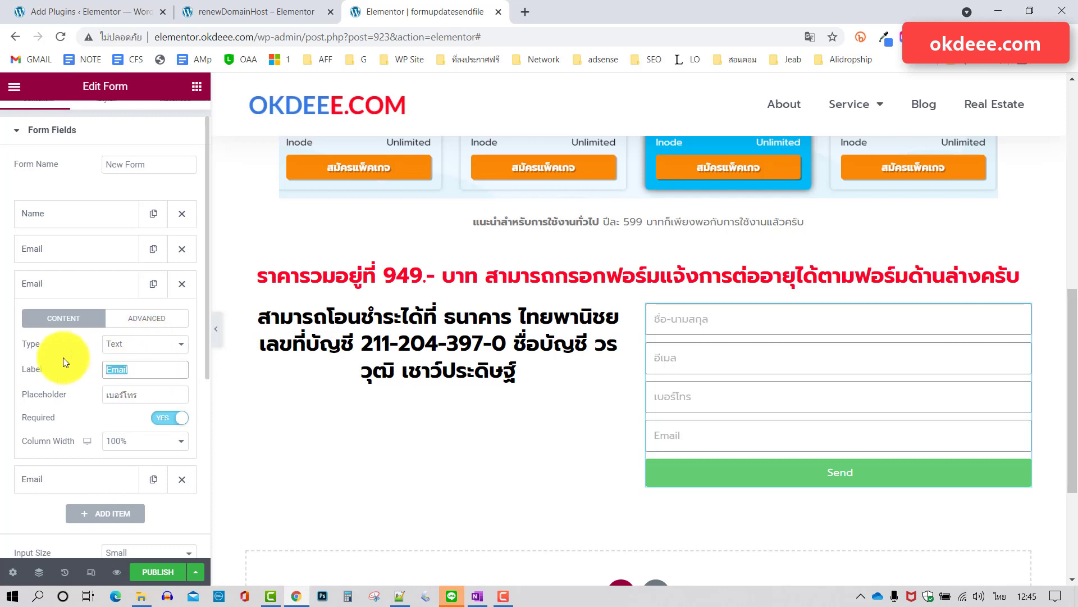
pyautogui.write('ทนิร')
pyautogui.press('BackSpace')
pyautogui.press('BackSpace')
pyautogui.press('BackSpace')
pyautogui.press('BackSpace')
pyautogui.hotkey('alt', 'shift')
pyautogui.write('mobile')
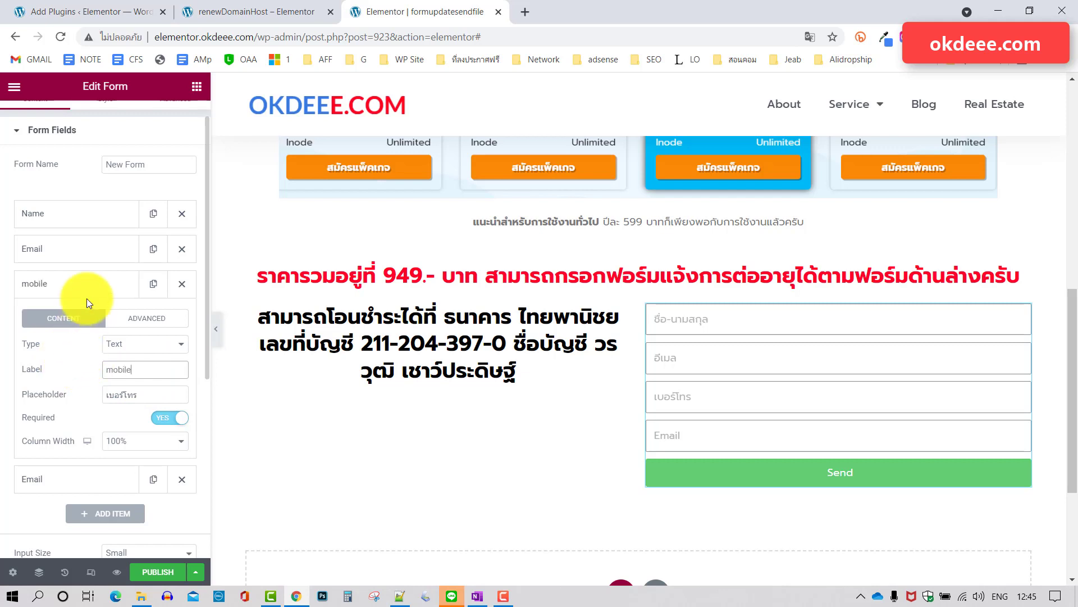
pyautogui.click(89, 289)
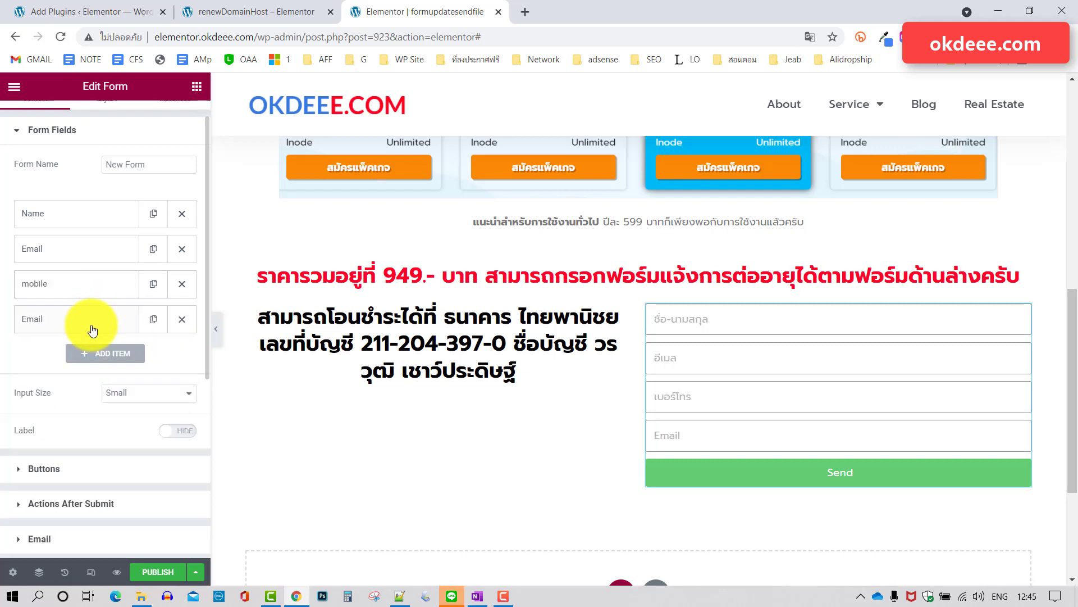
# Make the fourth field a Text field labelled websitename.
pyautogui.click(82, 320)
pyautogui.click(149, 387)
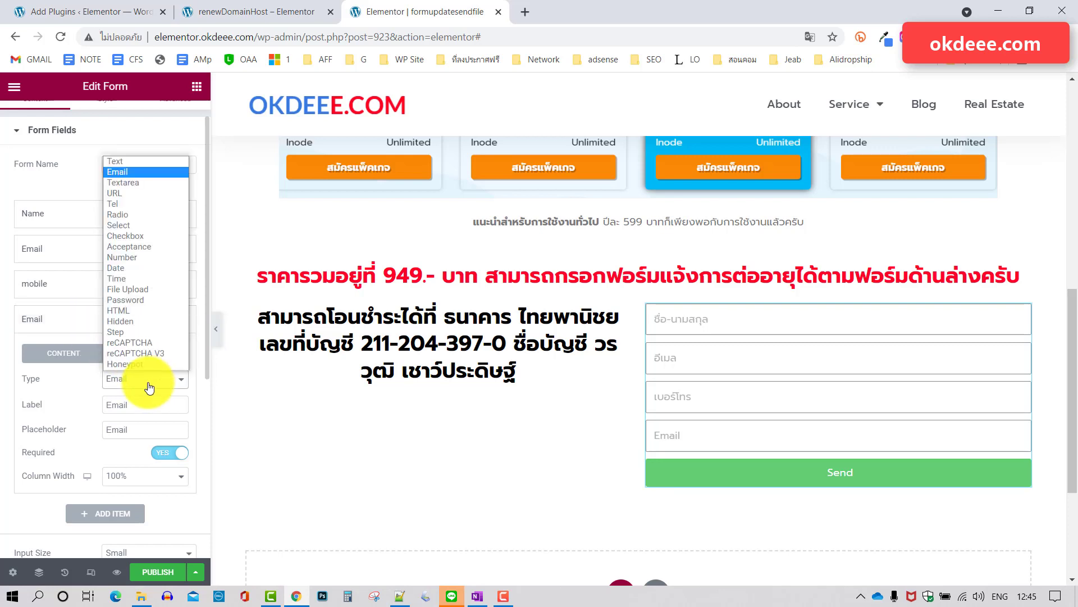
pyautogui.click(126, 164)
pyautogui.moveTo(132, 405); pyautogui.dragTo(86, 401)
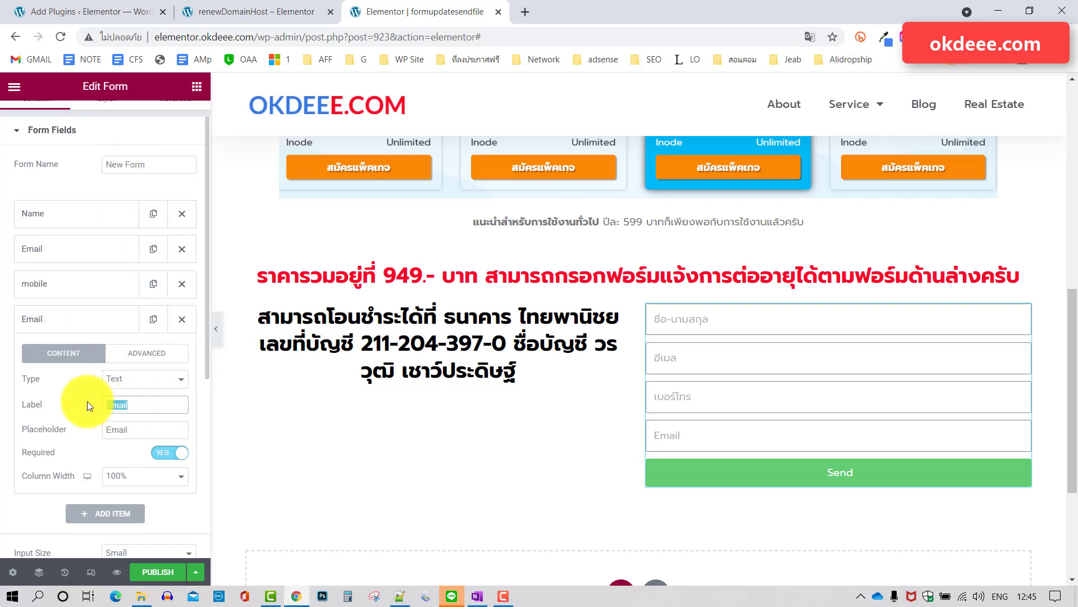
pyautogui.write('websitename')
# Set the websitename field's placeholder to ชื่อเว็บไซต์ and check it on the live page.
pyautogui.press('Tab')
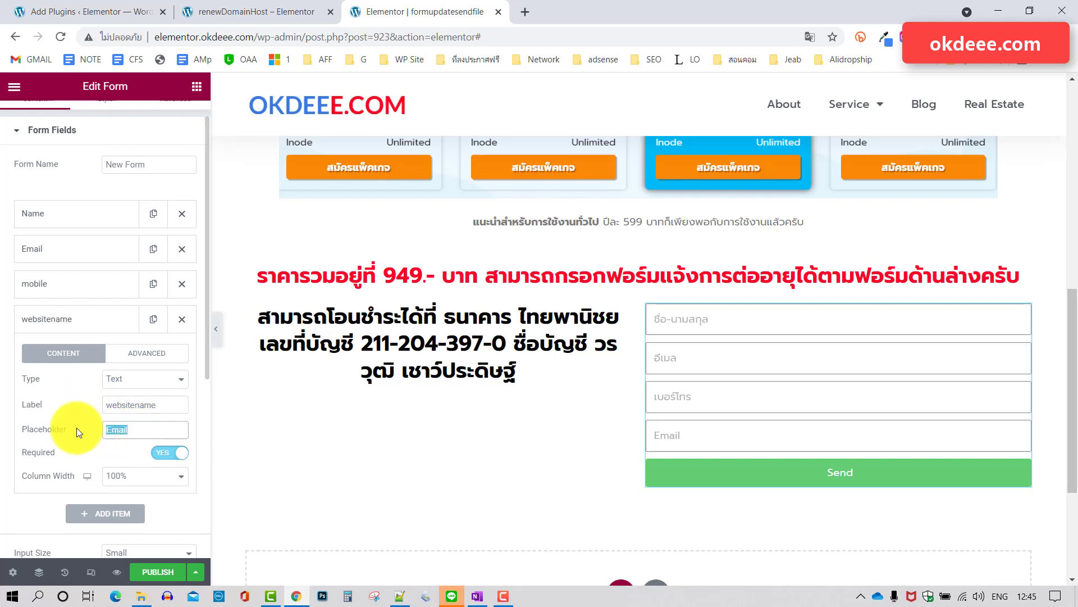
pyautogui.write('=njvg')
pyautogui.press('BackSpace')
pyautogui.press('BackSpace')
pyautogui.press('BackSpace')
pyautogui.press('BackSpace')
pyautogui.press('BackSpace')
pyautogui.press('`')
pyautogui.write('เว')
pyautogui.press('BackSpace')
pyautogui.write('ื่อเว็บไซด')
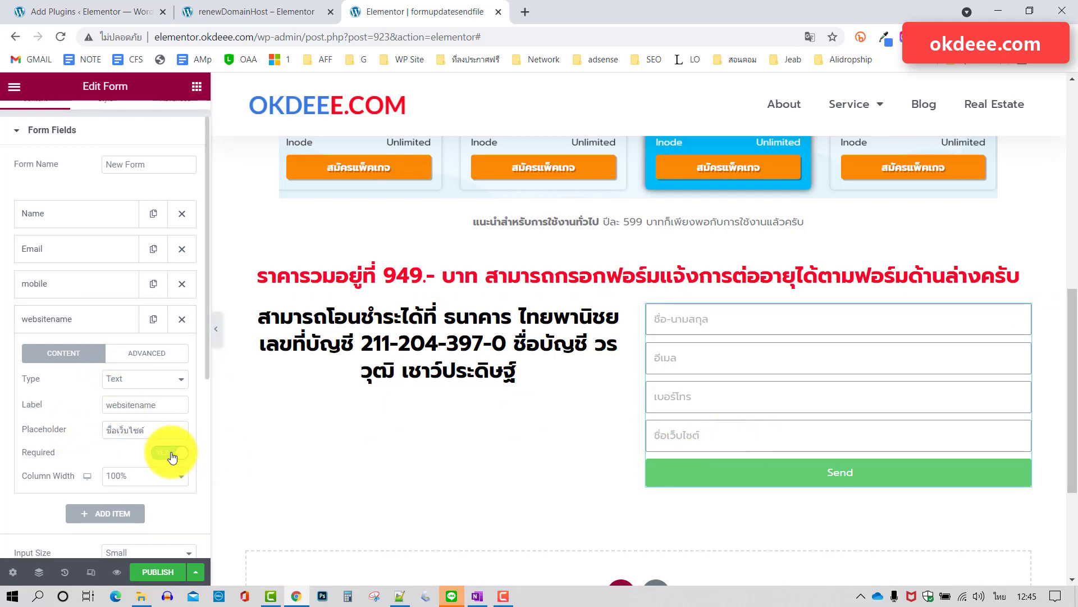
pyautogui.click(295, 9)
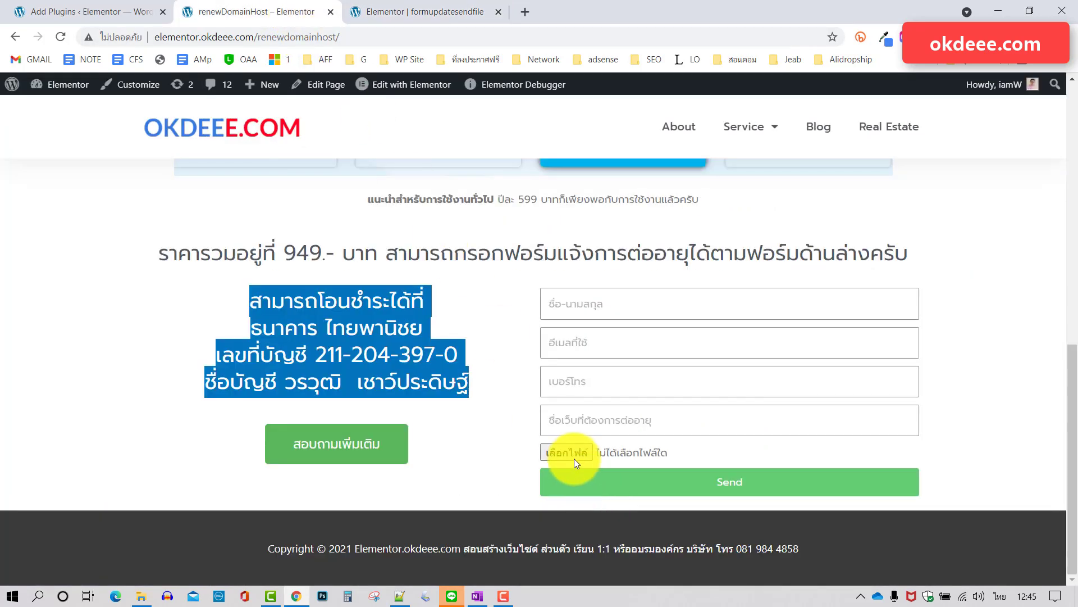
pyautogui.click(413, 11)
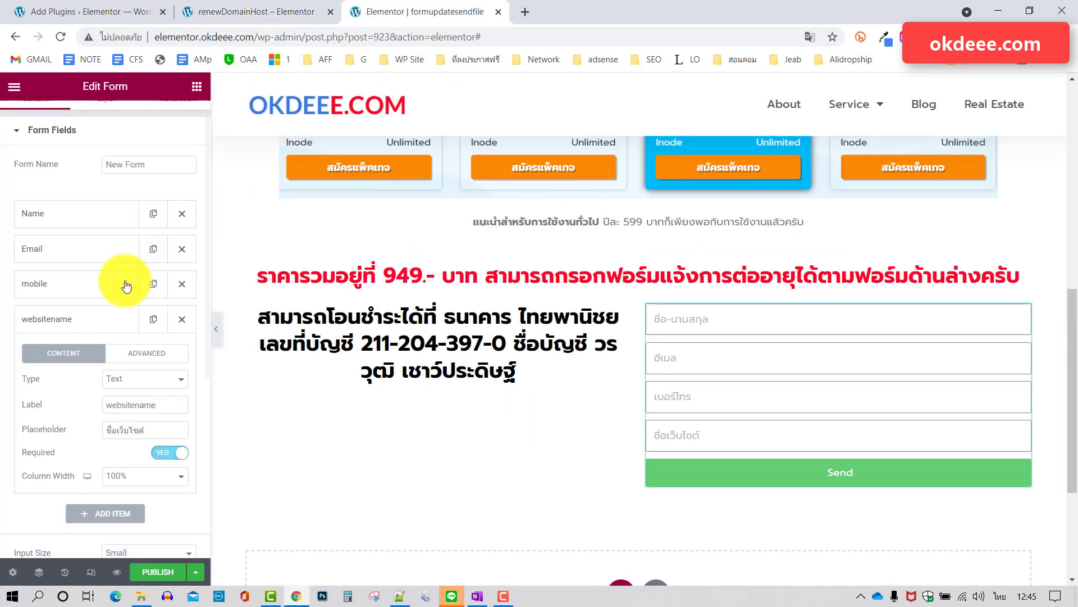
# Add a fifth item of type File Upload labelled แนบเอกสารโอน.
pyautogui.click(105, 318)
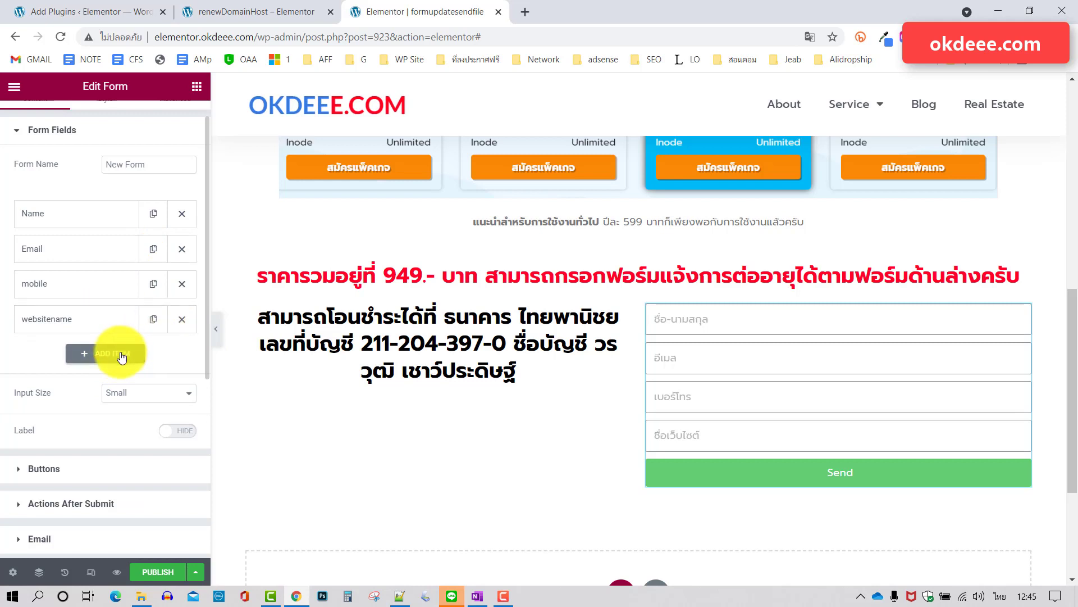
pyautogui.click(121, 358)
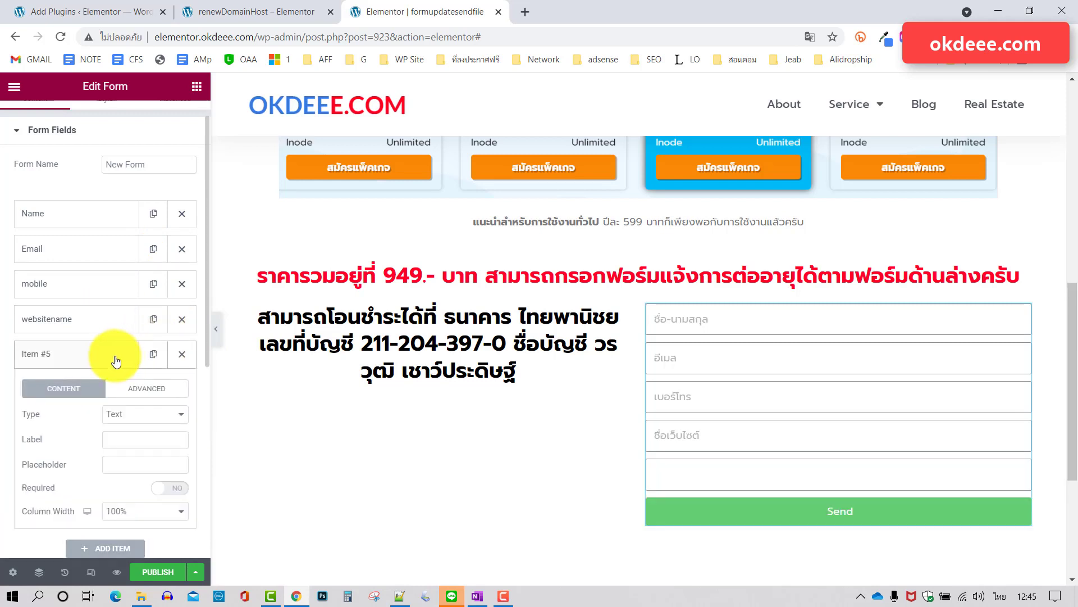
pyautogui.scroll(-2, 115, 357)
pyautogui.click(149, 324)
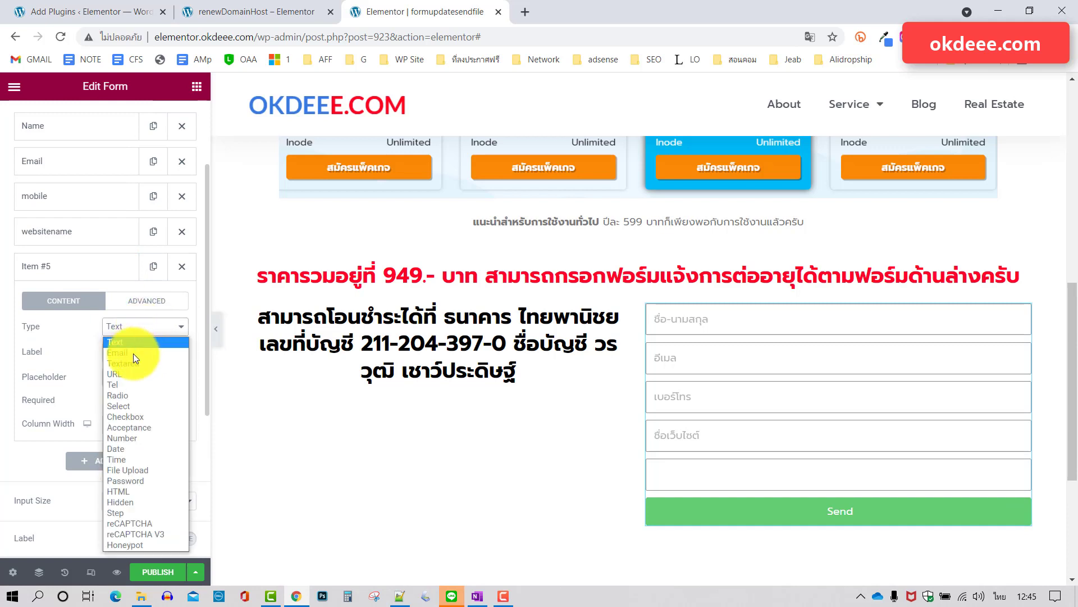
pyautogui.click(138, 471)
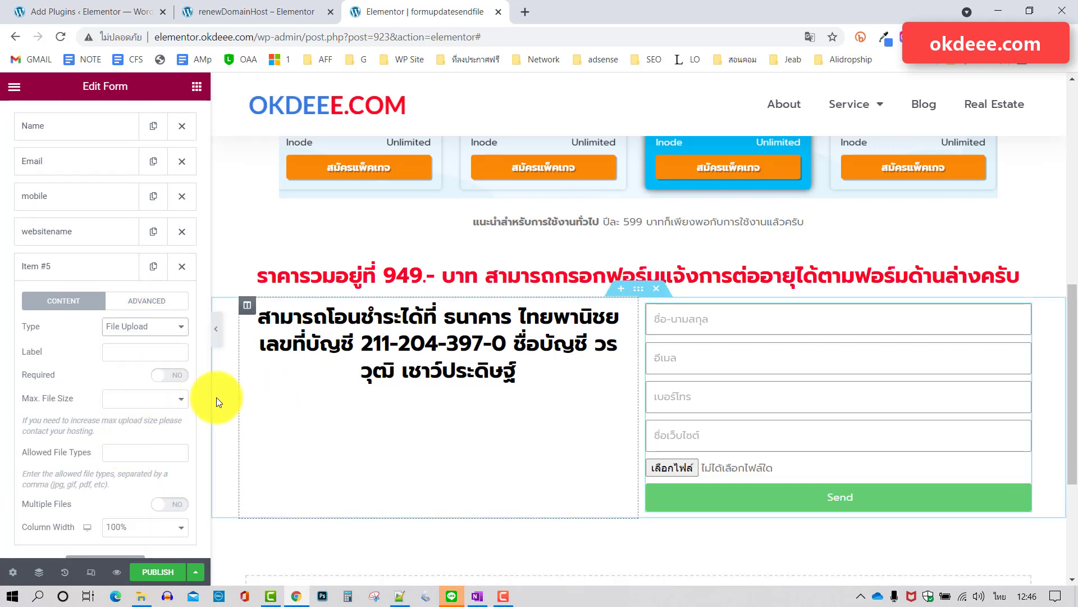
pyautogui.click(127, 353)
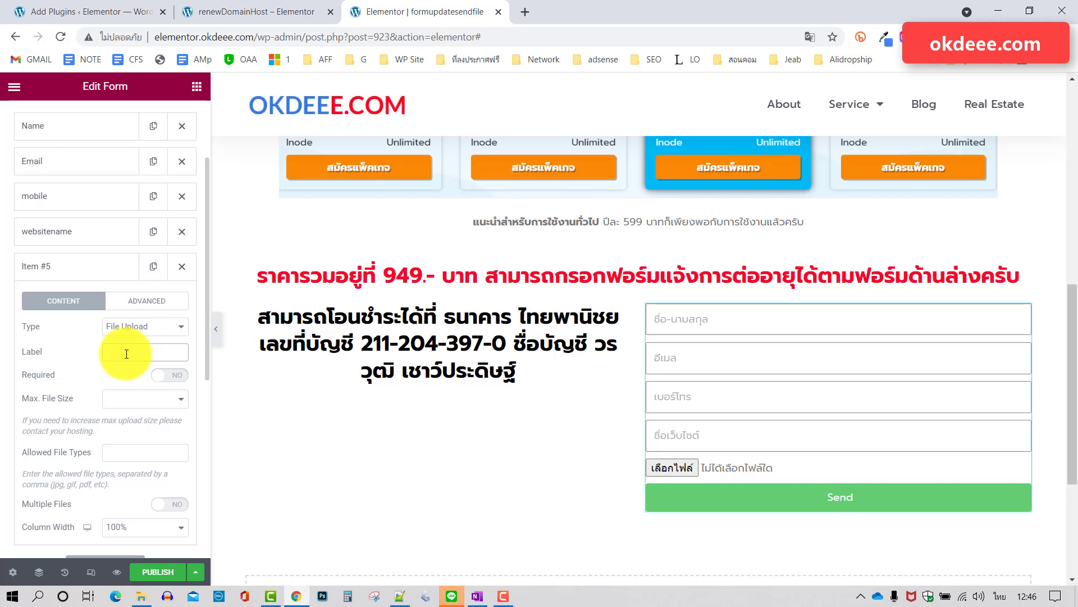
pyautogui.write('แนบเอกสารโอนก')
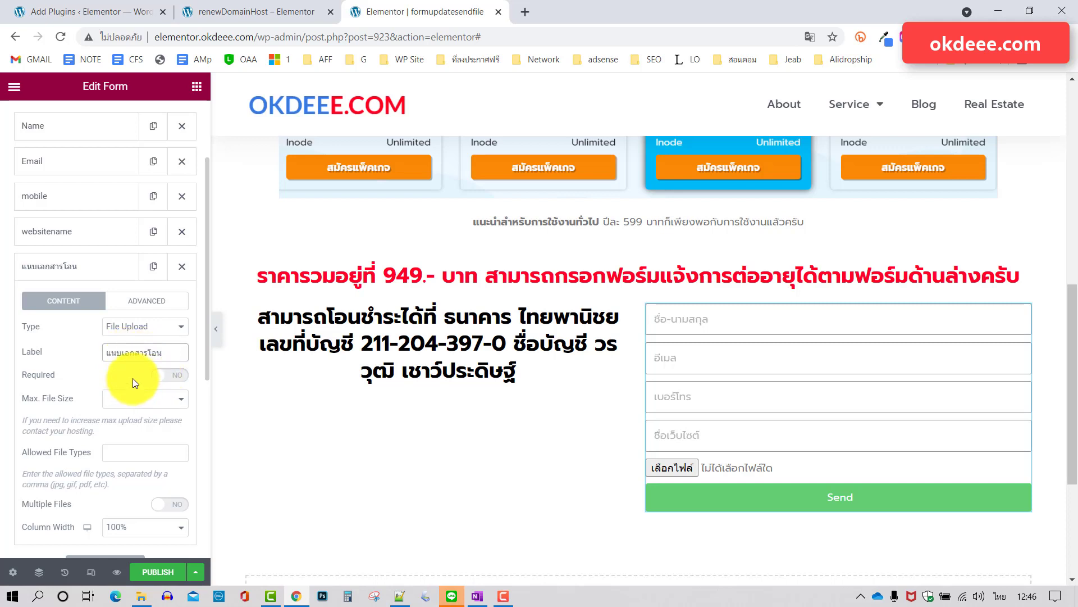
# Make the receipt upload field required with a 1MB maximum file size.
pyautogui.click(171, 375)
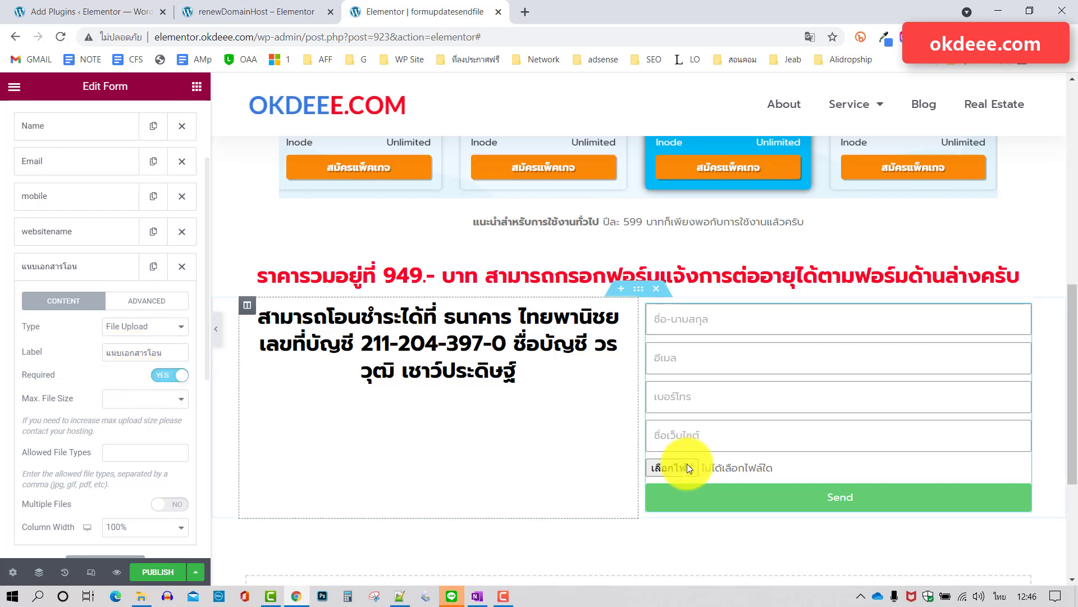
pyautogui.scroll(-2, 139, 404)
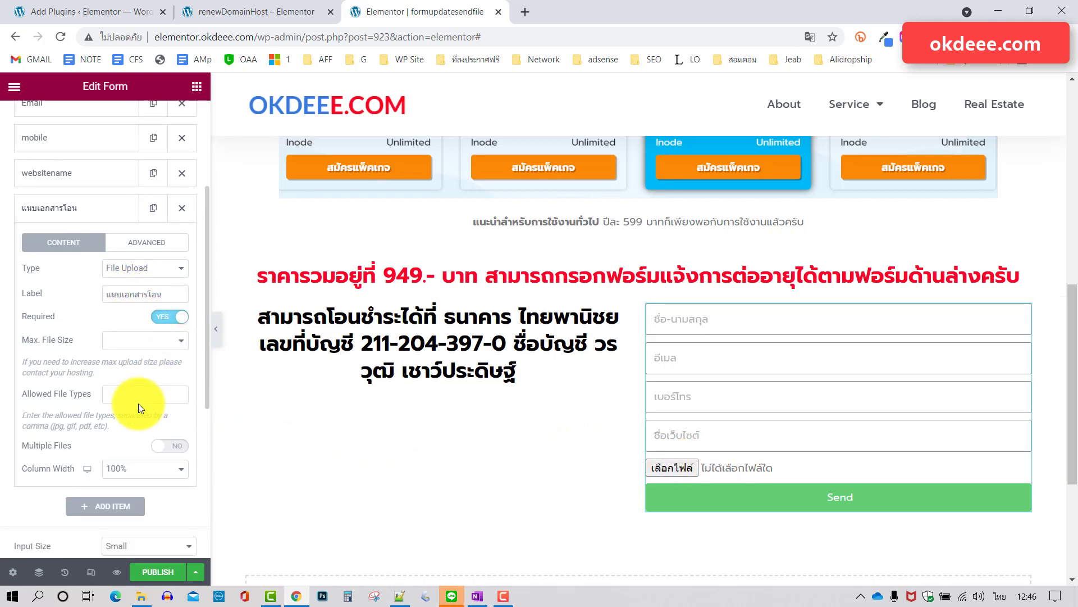
pyautogui.click(145, 312)
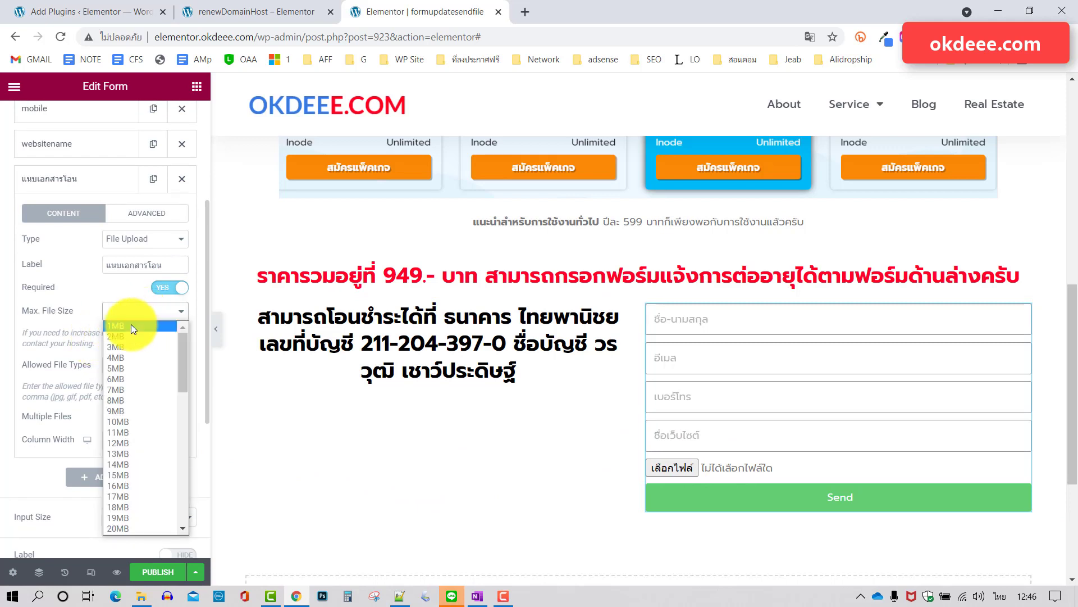
pyautogui.click(130, 325)
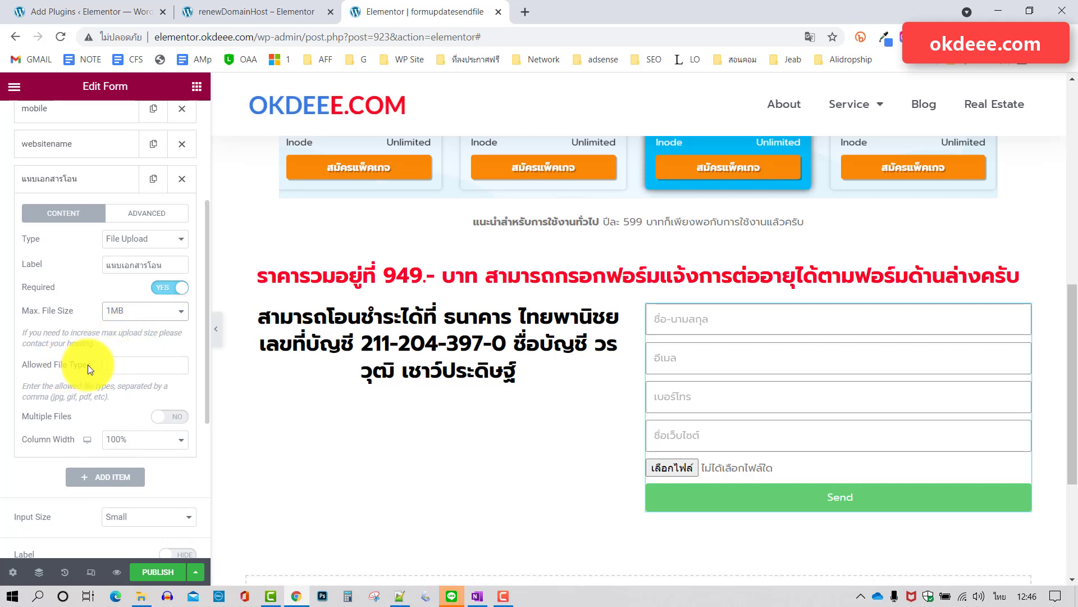
# Restrict the upload's allowed file types to jpg,gif,png,pdf.
pyautogui.click(120, 365)
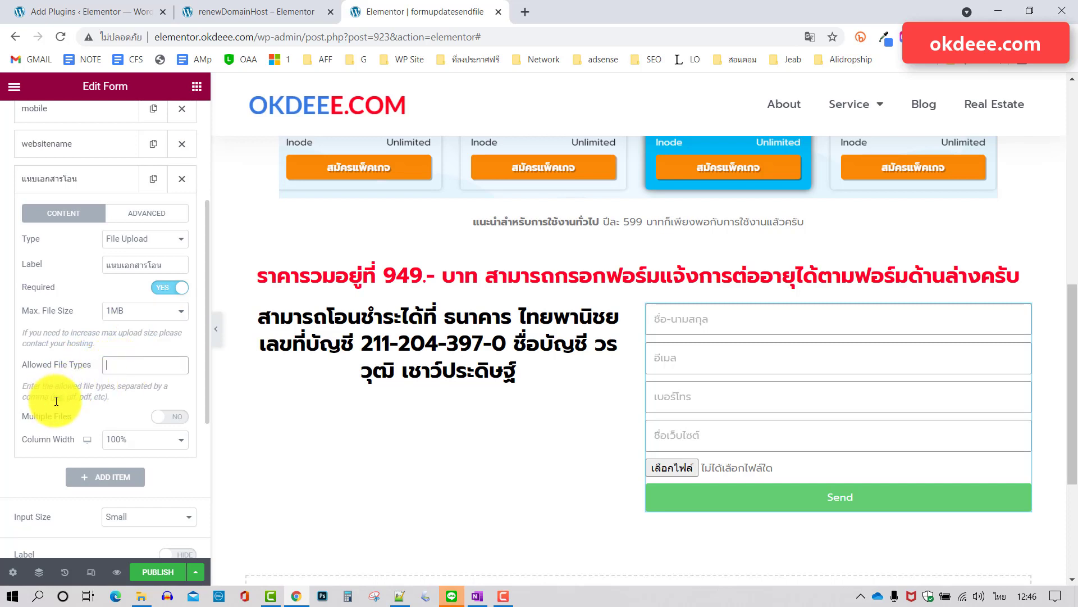
pyautogui.moveTo(51, 397); pyautogui.dragTo(98, 400)
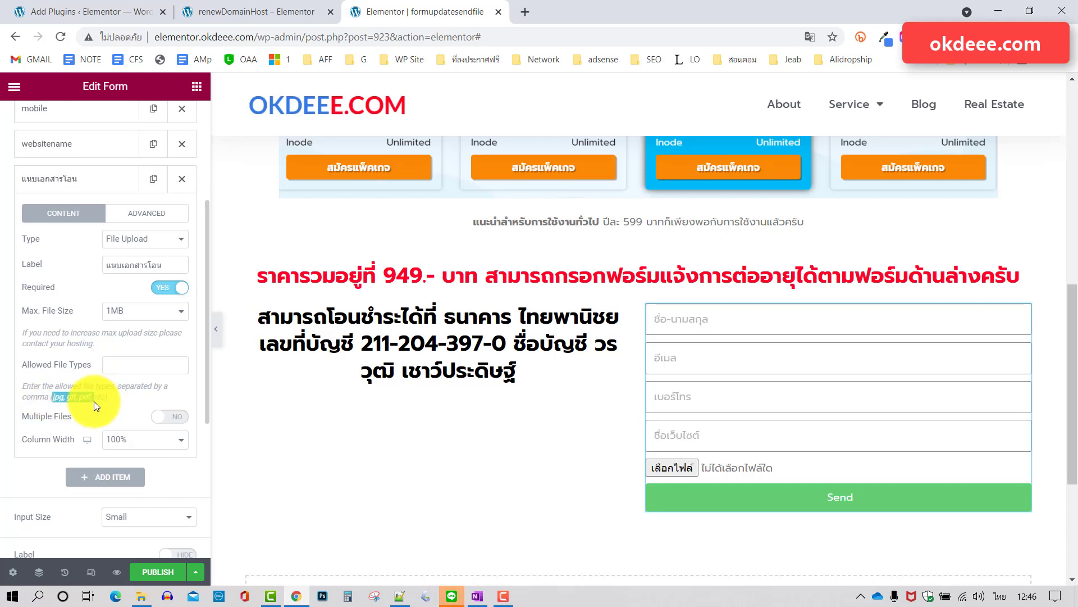
pyautogui.click(137, 364)
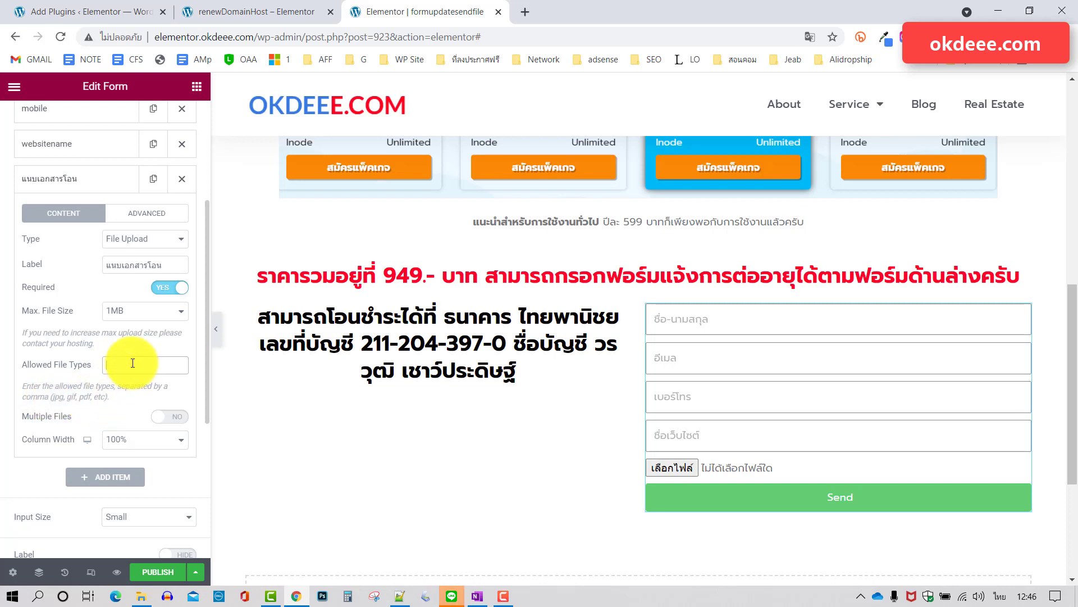
pyautogui.hotkey('ctrl', 'a')
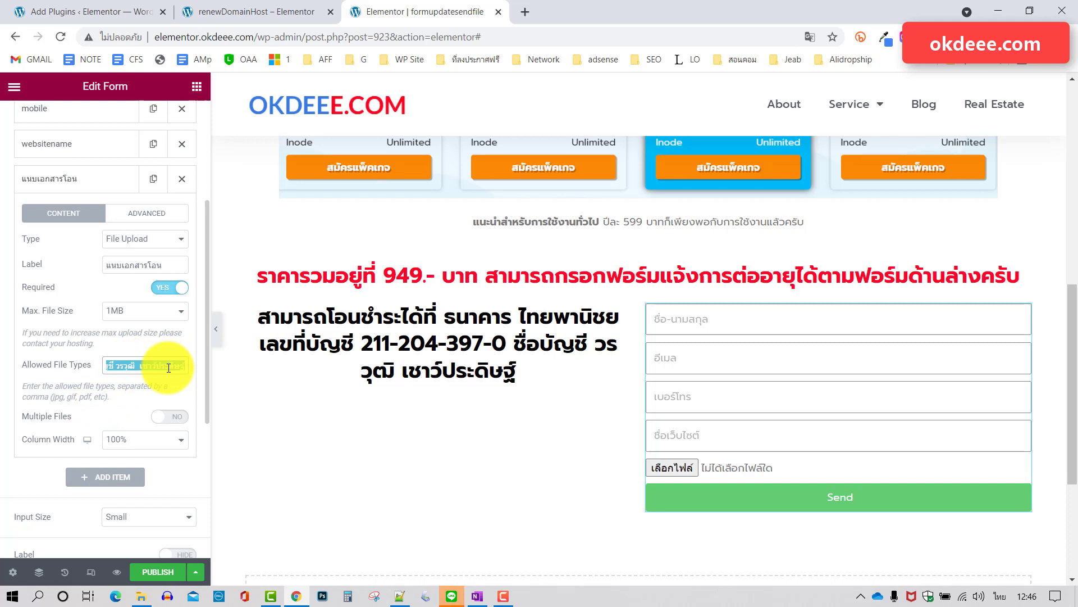
pyautogui.press('BackSpace')
pyautogui.hotkey('alt', 'shift')
pyautogui.write('pg,gif,png,pdf')
pyautogui.click(115, 419)
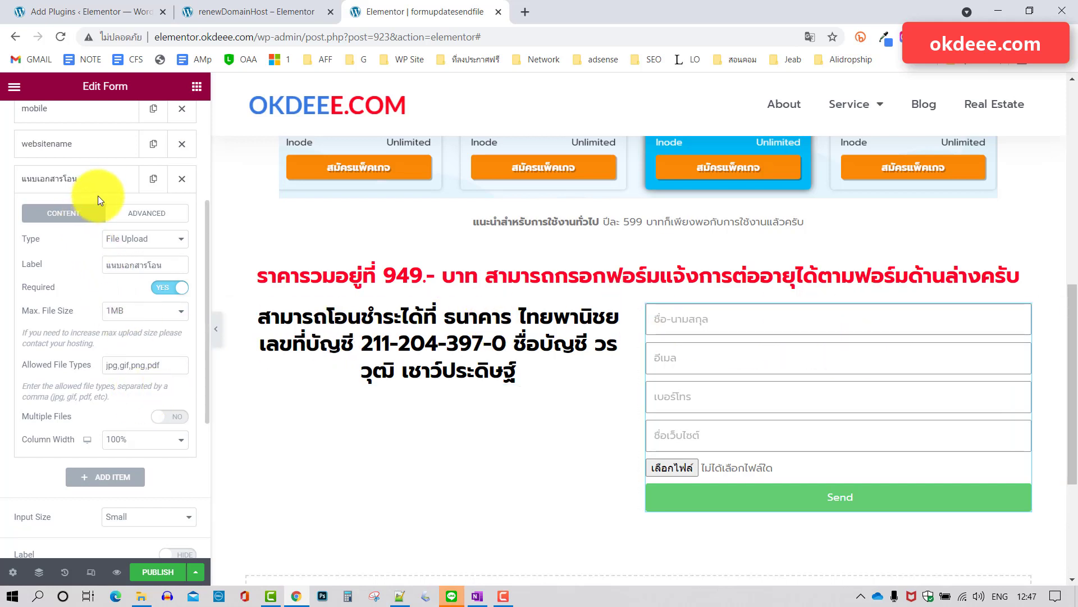
pyautogui.click(96, 180)
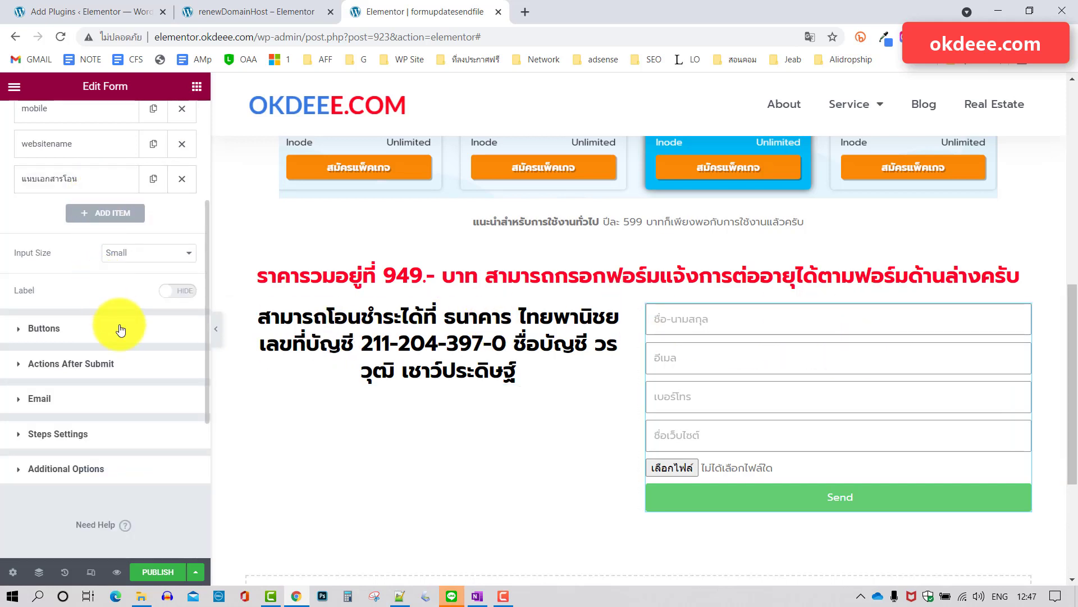
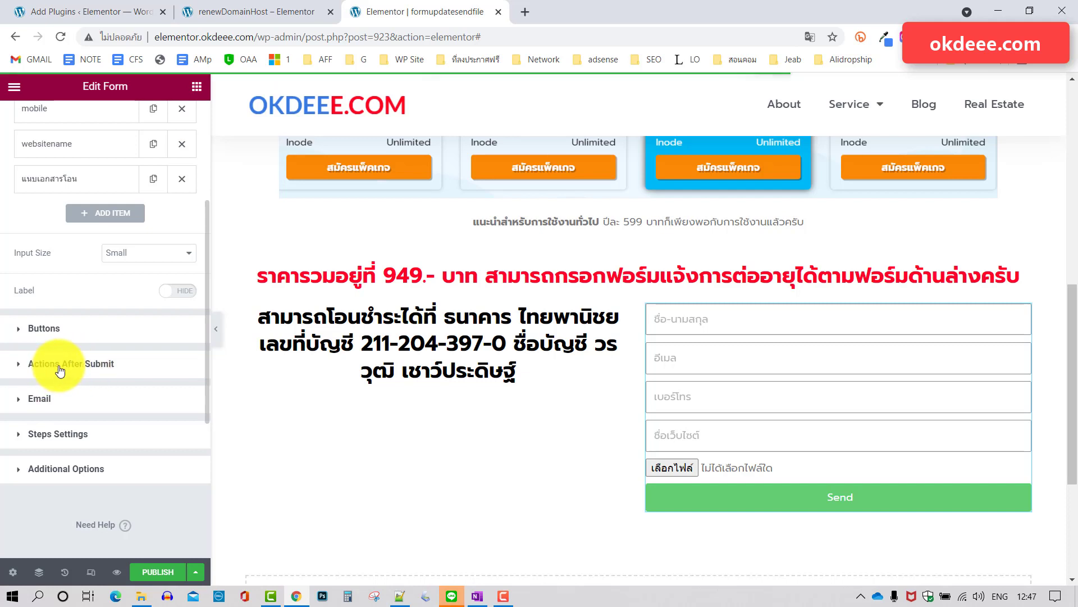
# Add WPDT LINE Notify to the form's Actions After Submit list.
pyautogui.click(91, 362)
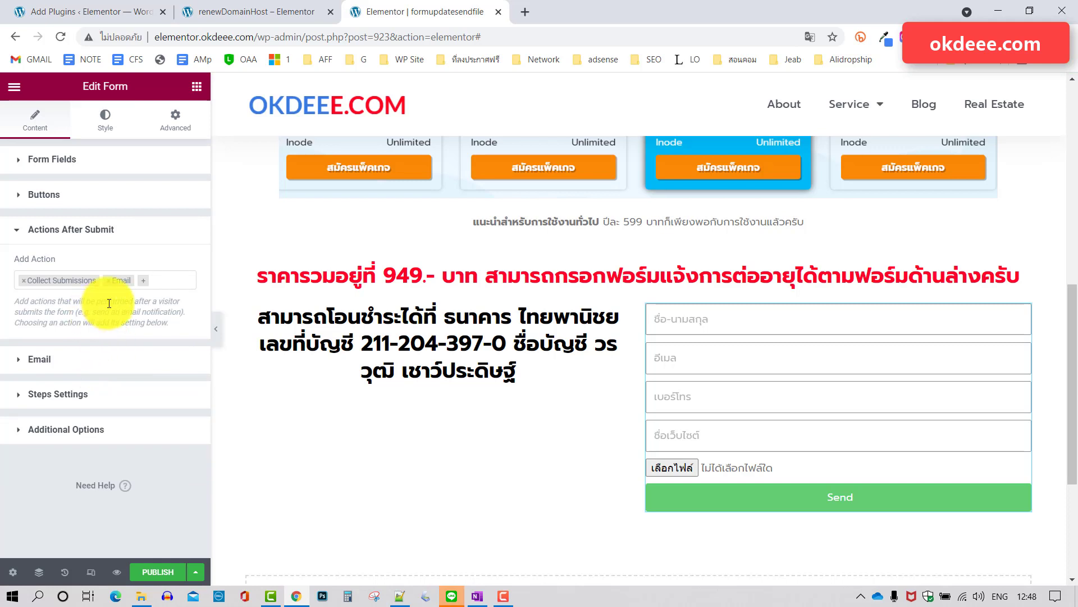
pyautogui.click(145, 281)
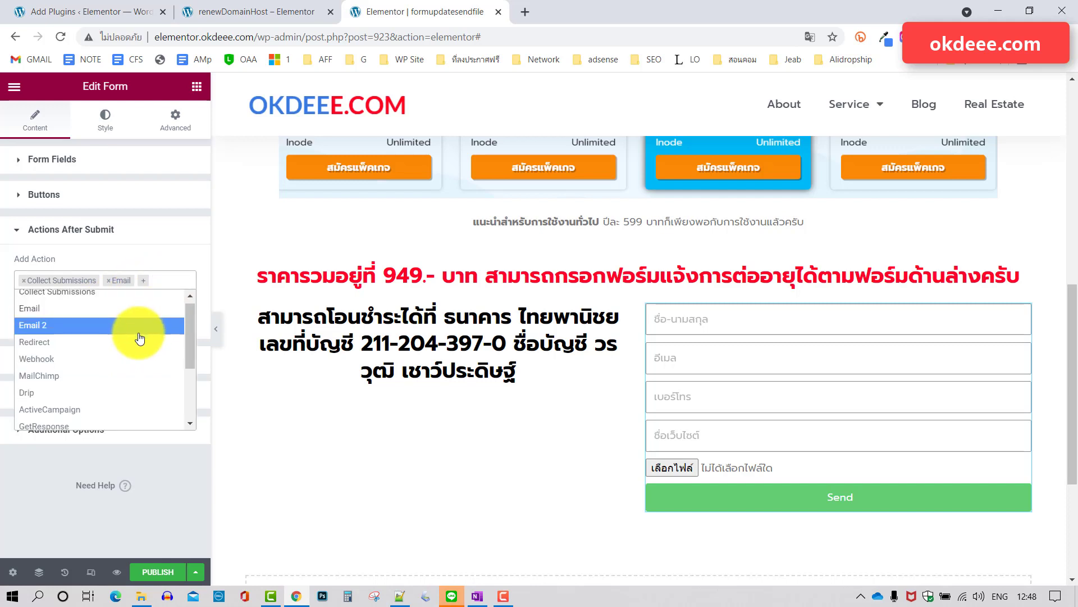
pyautogui.scroll(-2, 140, 337)
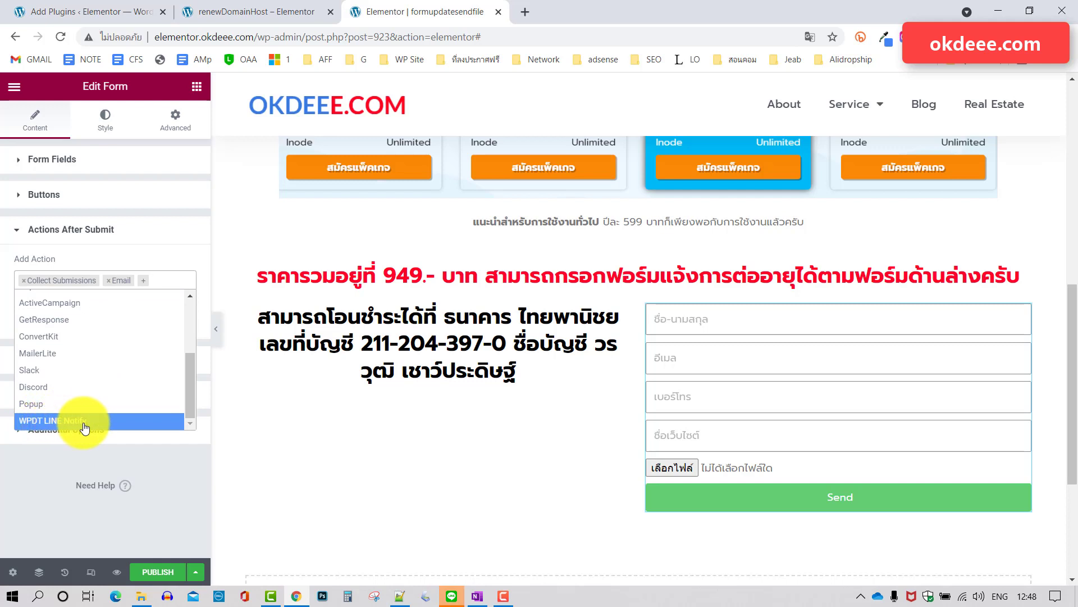
pyautogui.click(78, 424)
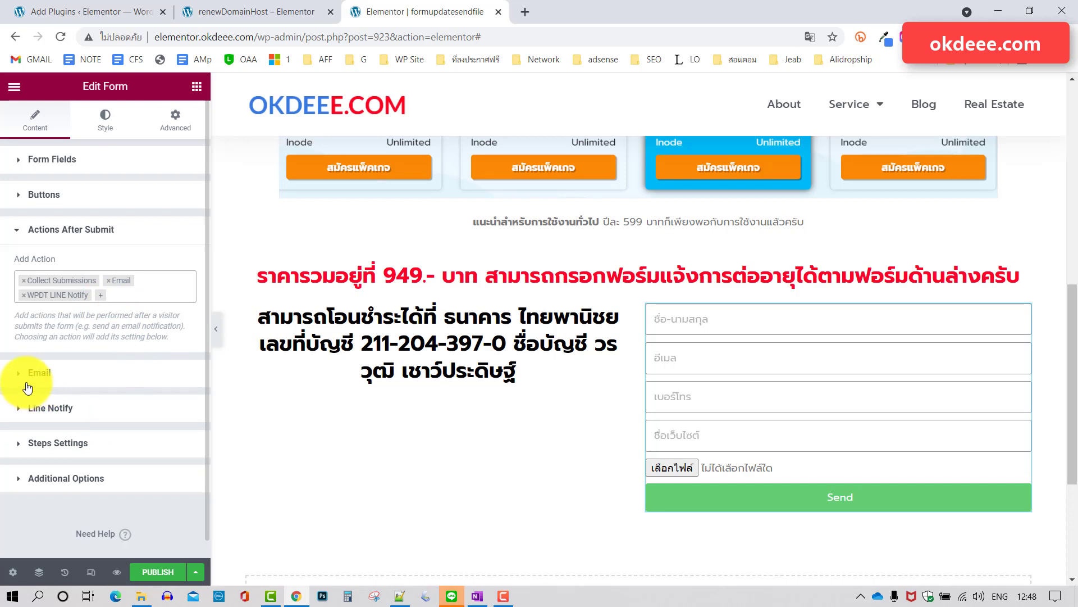
# Replace the Email action's default subject with 'แจ้งต่ออายุเว็บไซต์'.
pyautogui.click(57, 373)
pyautogui.scroll(-2, 126, 323)
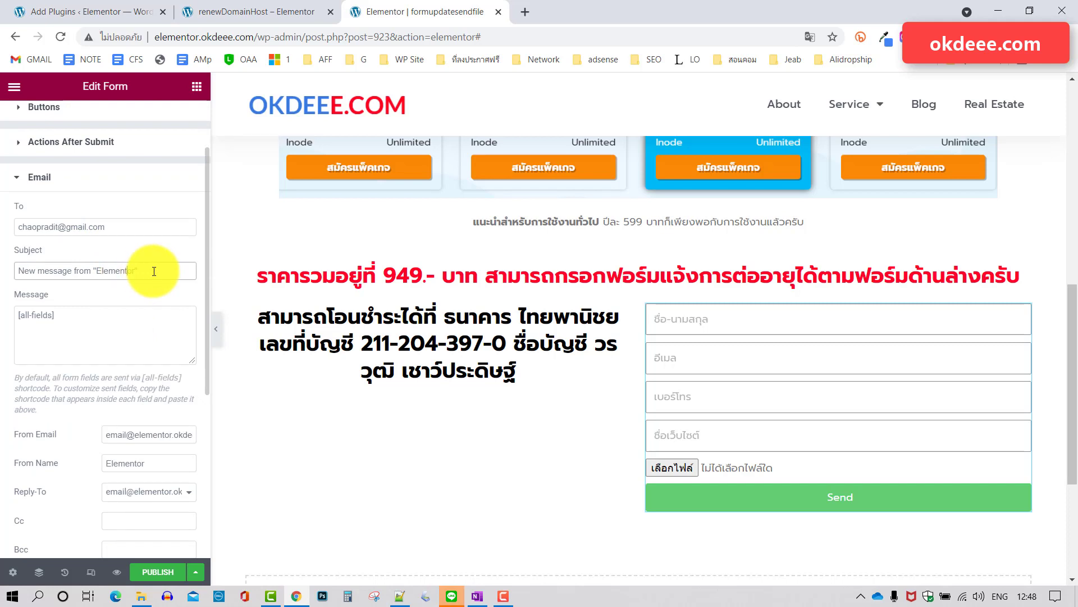
pyautogui.moveTo(153, 271); pyautogui.dragTo(2, 271)
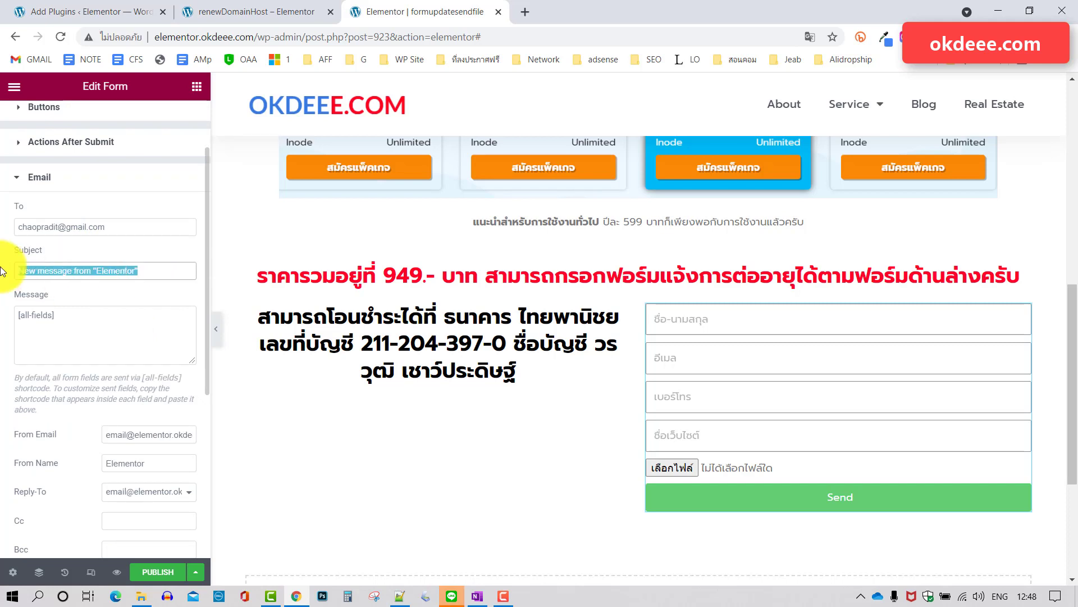
pyautogui.write(',')
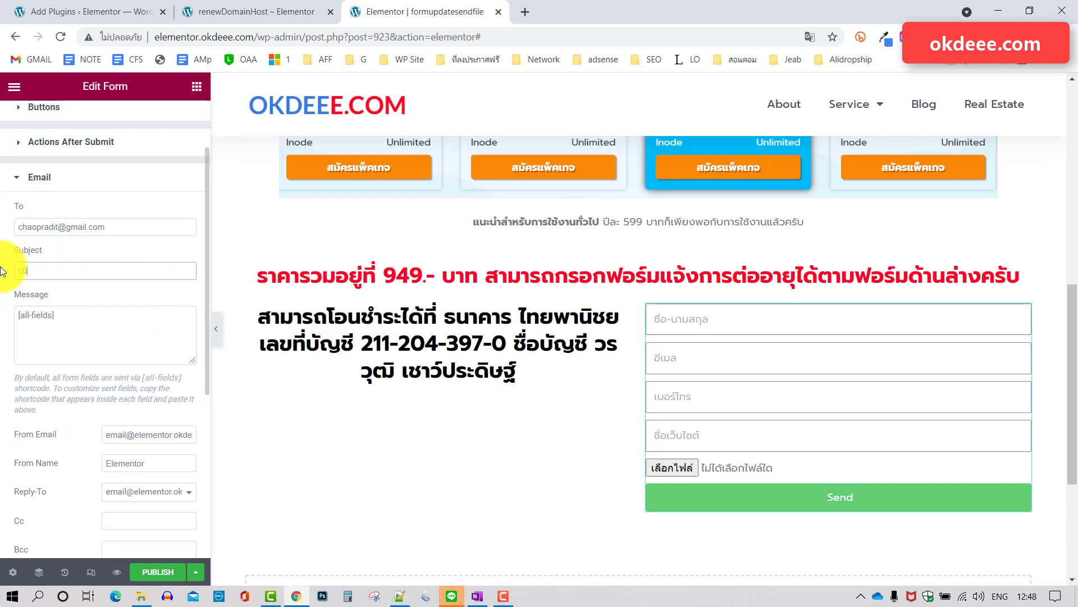
pyautogui.press('BackSpace')
pyautogui.press('`')
pyautogui.write('มจ้ง')
pyautogui.write('ต่ออาย')
pyautogui.write('ุ โด')
pyautogui.write('ดเม')
pyautogui.press('BackSpace')
pyautogui.press('BackSpace')
pyautogui.press('BackSpace')
pyautogui.press('BackSpace')
pyautogui.press('BackSpace')
pyautogui.write('เว็บไซต์')
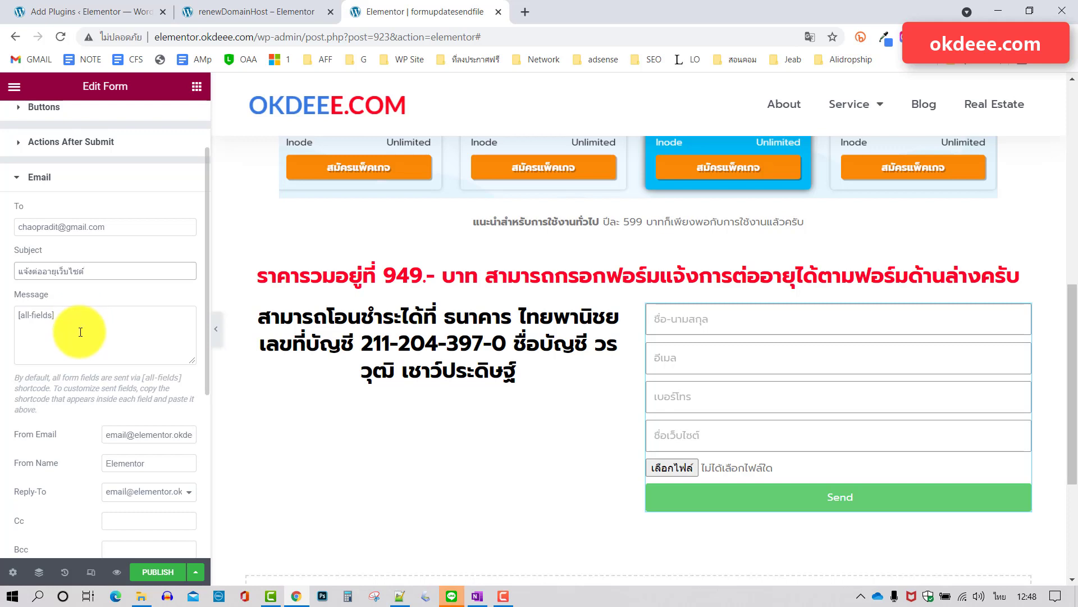
pyautogui.scroll(-2, 100, 337)
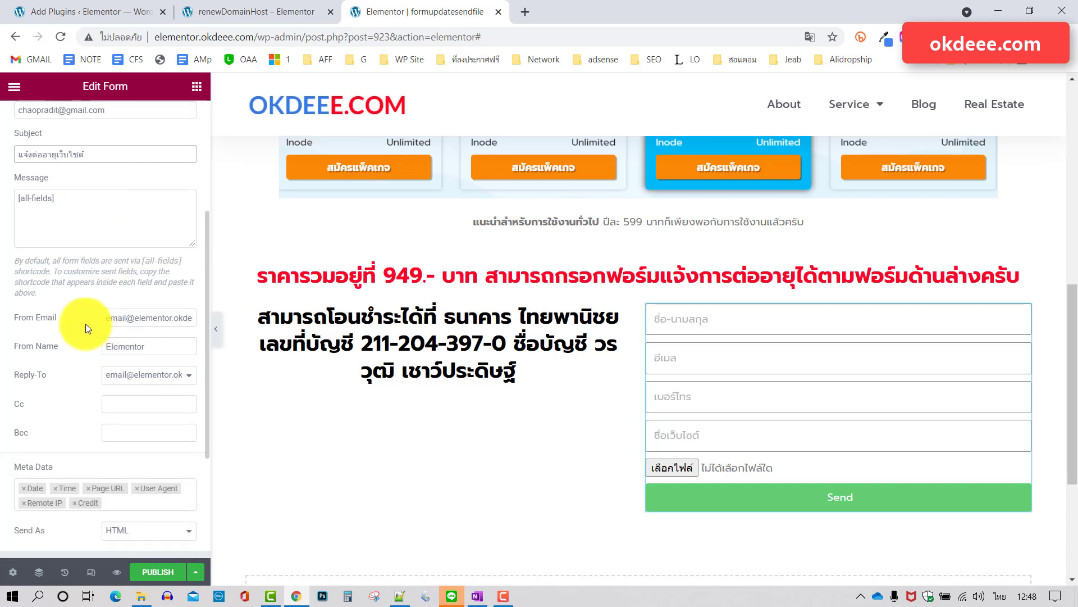
pyautogui.scroll(-1, 85, 324)
pyautogui.scroll(-2, 86, 325)
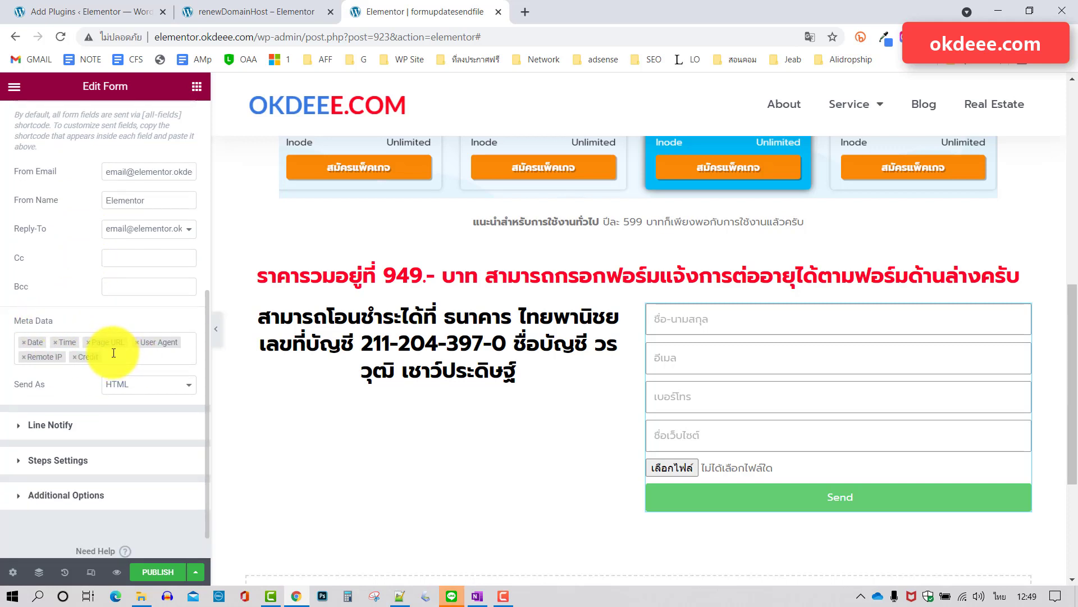
pyautogui.scroll(-1, 114, 352)
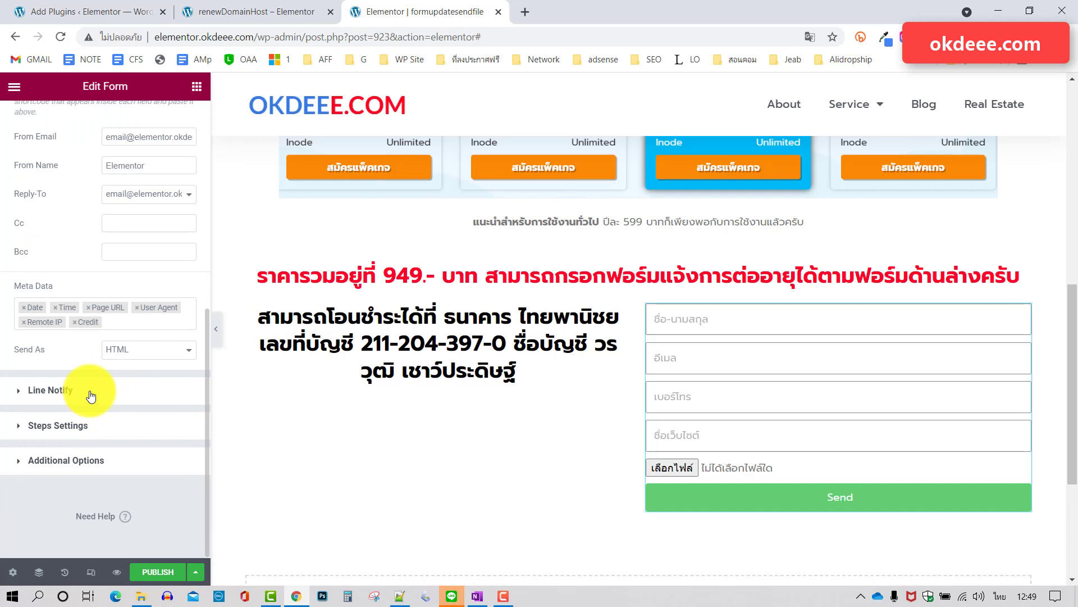
# Expand the Line Notify section to reveal its empty Token and Subject fields.
pyautogui.click(91, 397)
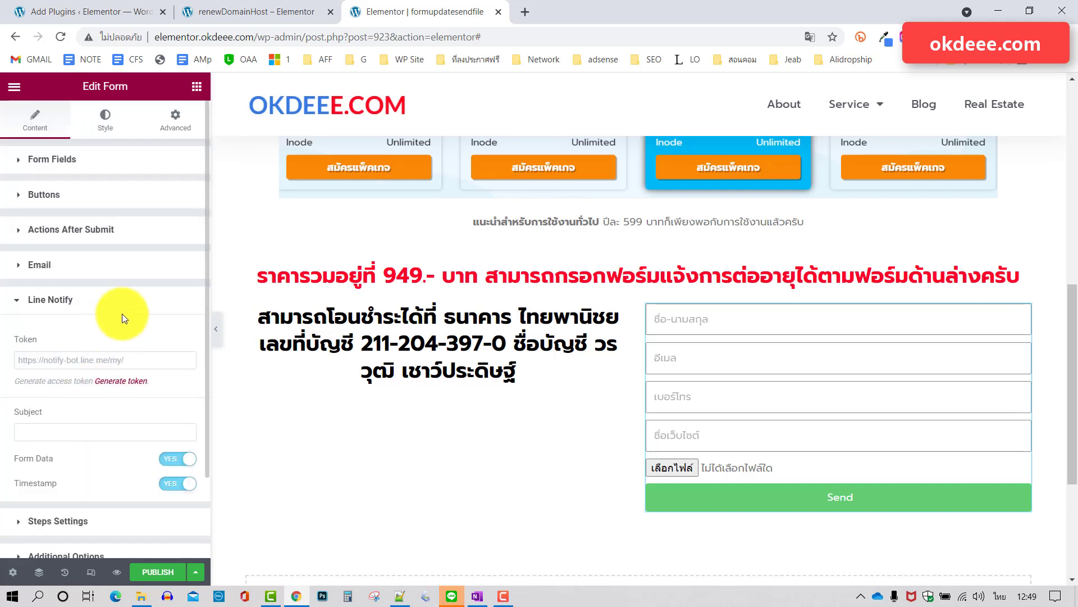
pyautogui.scroll(-3, 122, 314)
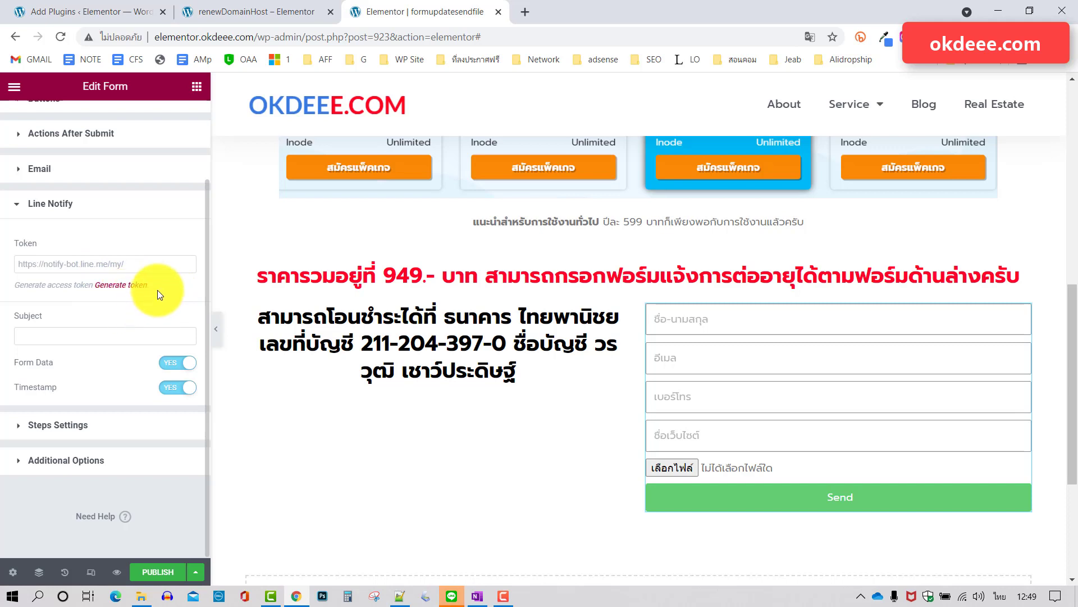
# Open LINE Notify through Generate token and log in.
pyautogui.click(122, 286)
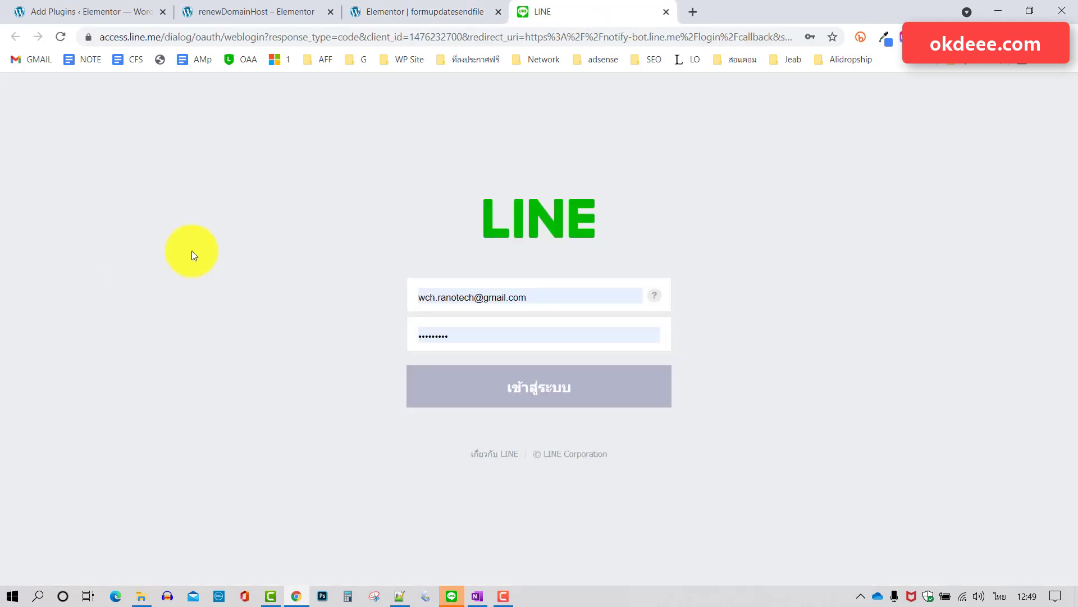
pyautogui.click(537, 392)
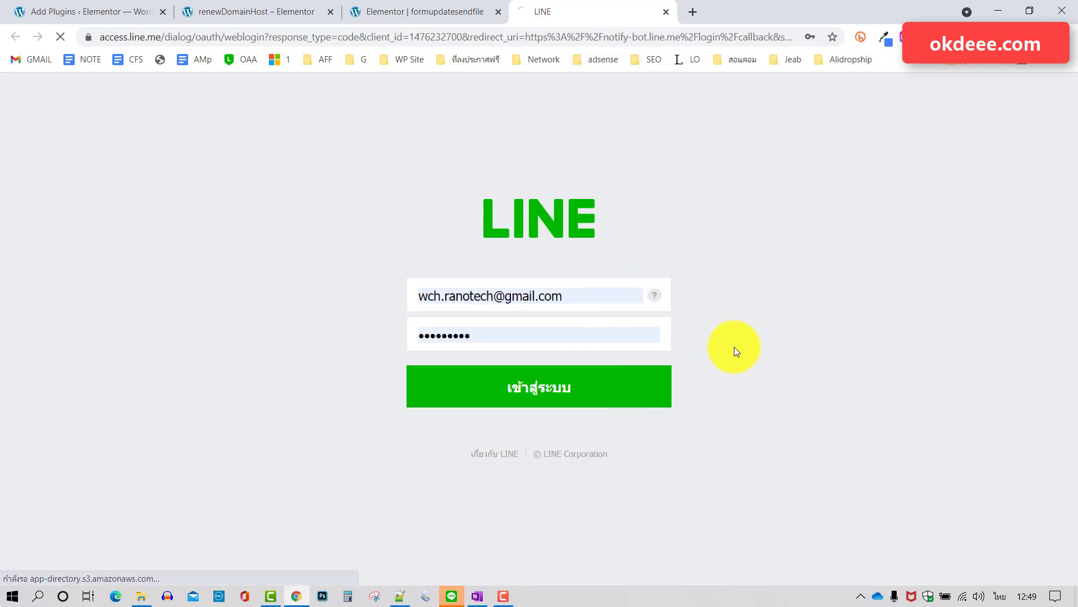
pyautogui.scroll(-4, 1043, 151)
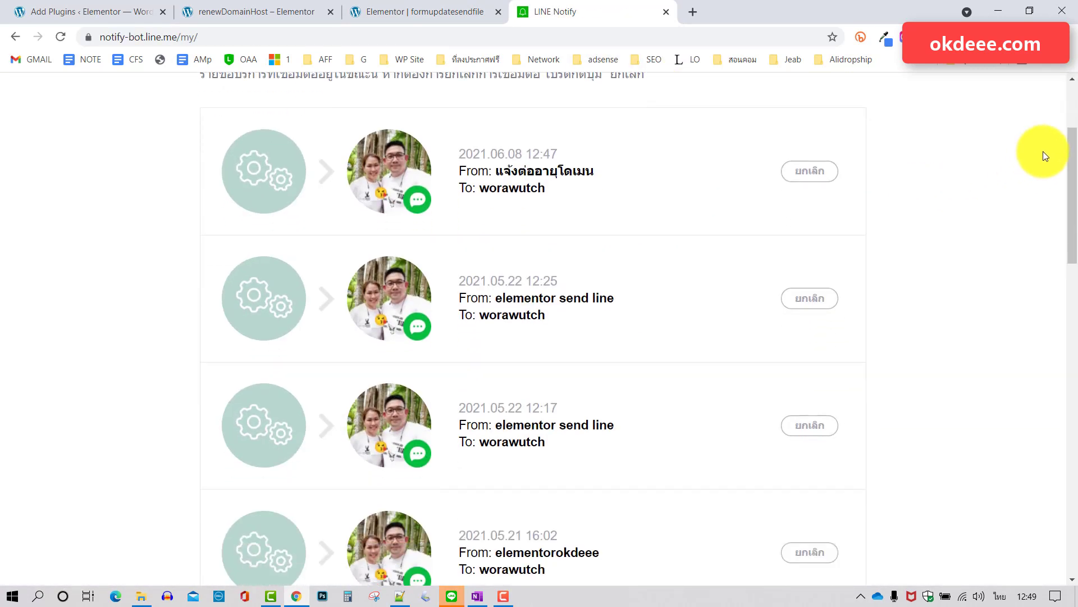
pyautogui.moveTo(1075, 141); pyautogui.dragTo(1059, 410)
pyautogui.scroll(-3, 787, 393)
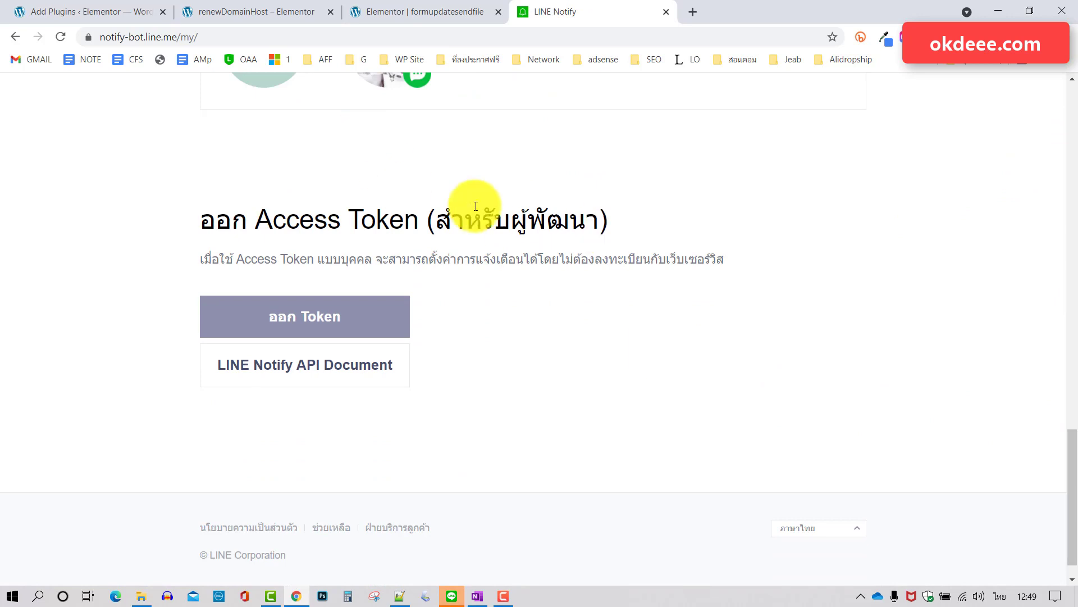
# Start a new token named 'vdo form send line' for 1-on-1 notifications.
pyautogui.click(309, 324)
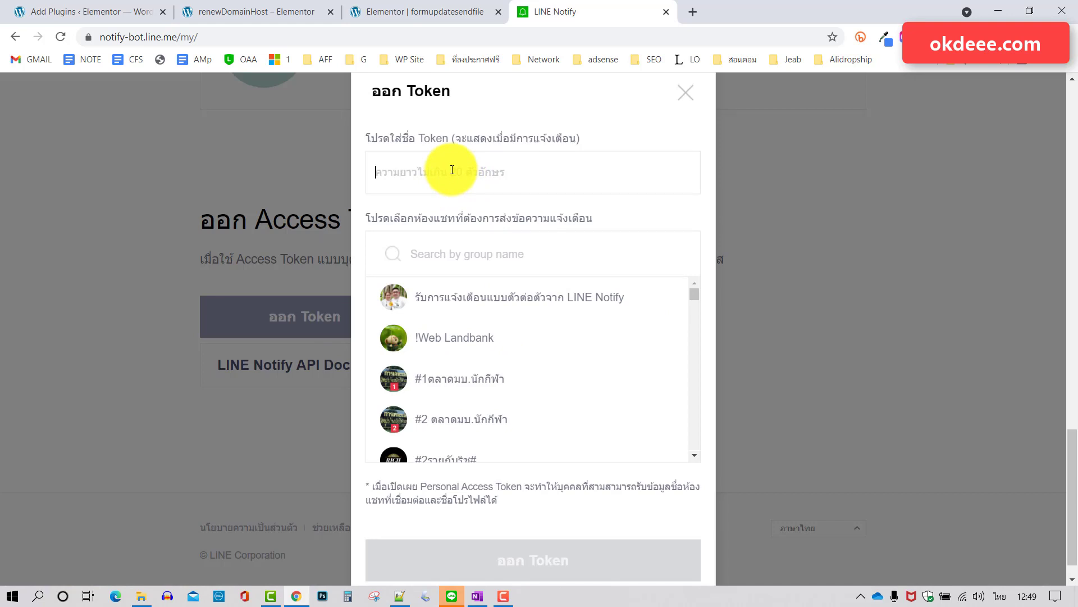
pyautogui.write('สหด')
pyautogui.press('BackSpace')
pyautogui.press('BackSpace')
pyautogui.press('BackSpace')
pyautogui.press('`')
pyautogui.write('vdo send')
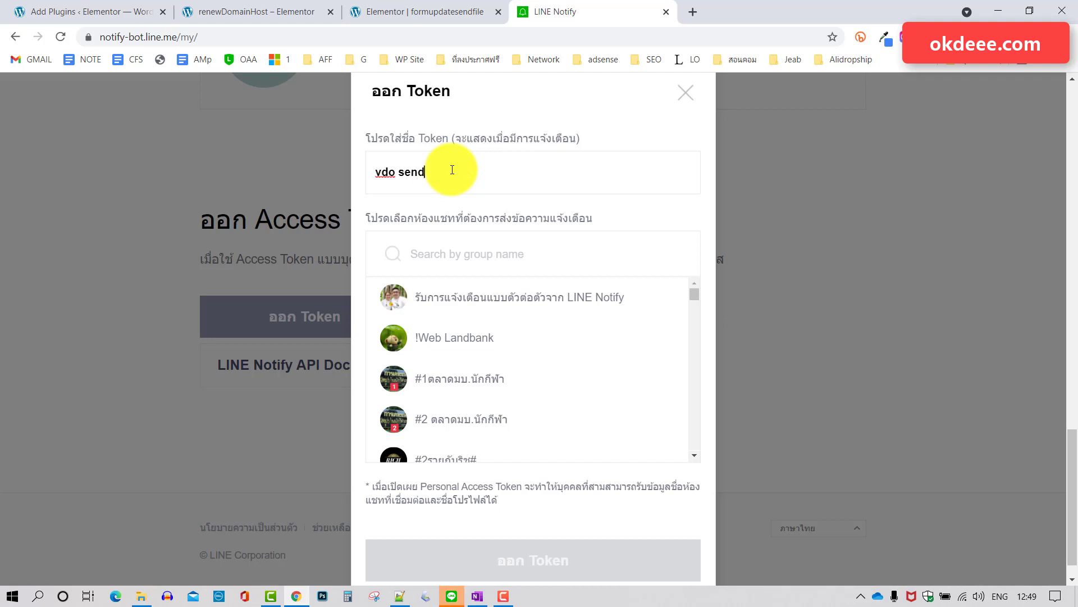
pyautogui.press('BackSpace')
pyautogui.press('BackSpace')
pyautogui.press('BackSpace')
pyautogui.press('BackSpace')
pyautogui.write('form send line')
pyautogui.click(531, 303)
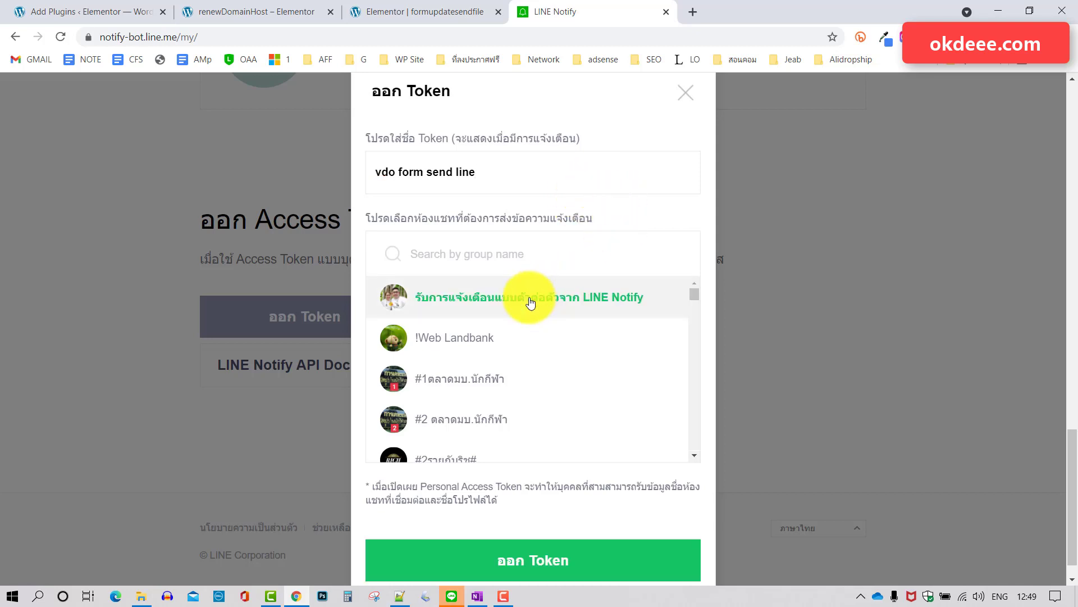
# Issue the token, copy it, and go back to the Elementor editor.
pyautogui.click(541, 560)
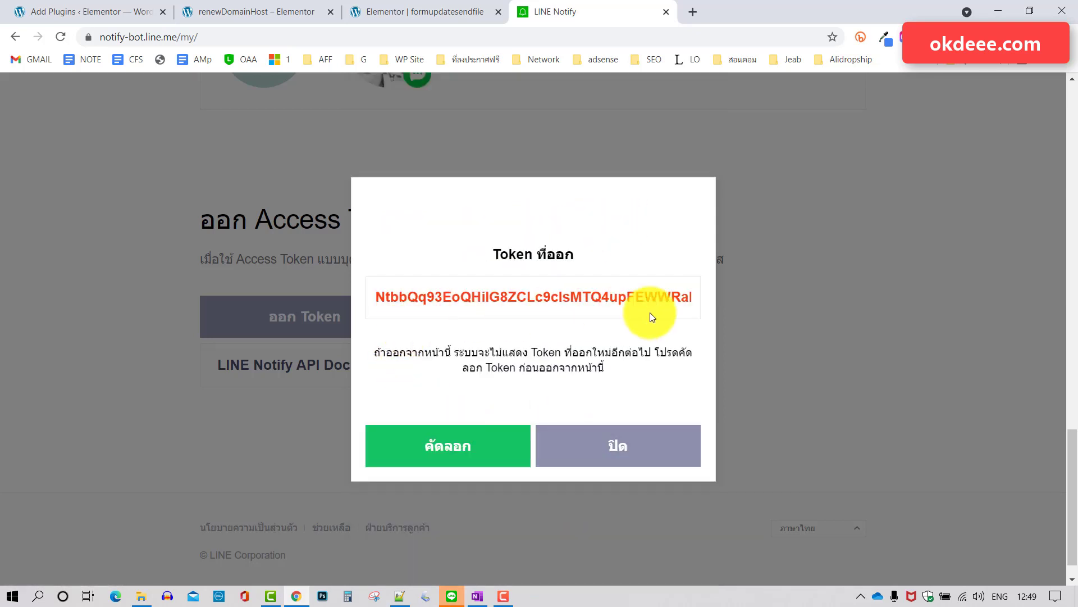
pyautogui.click(445, 446)
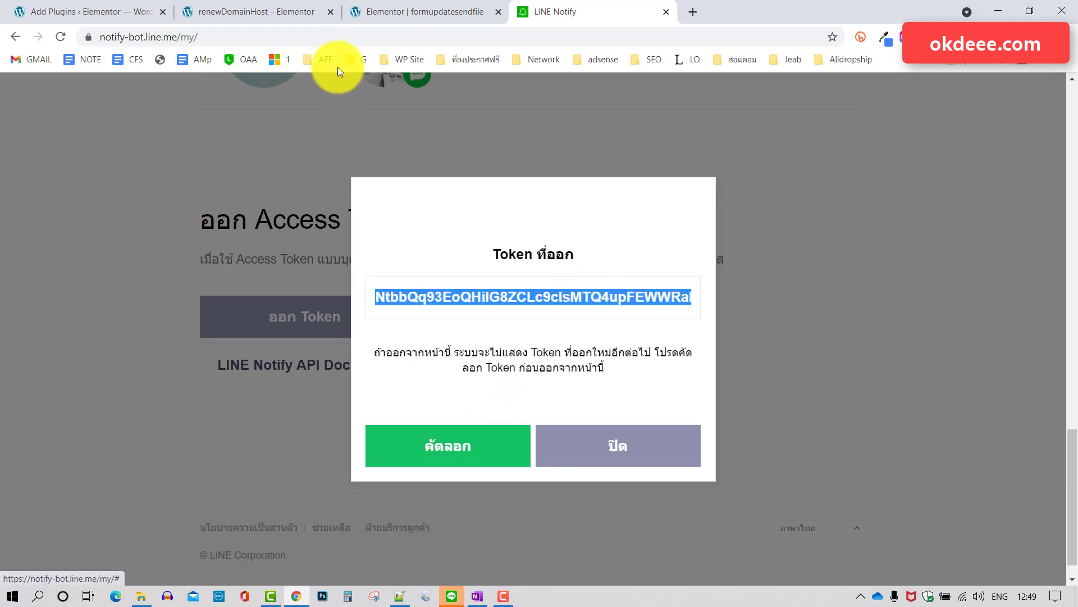
pyautogui.click(418, 11)
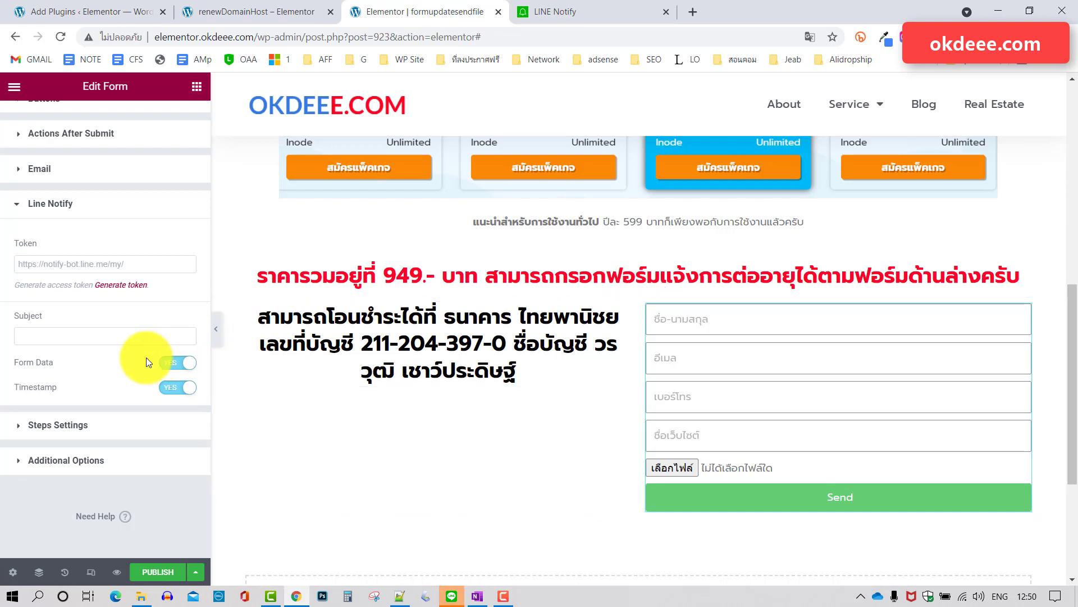
# Paste the LINE token, set the subject 'มีคนแจ้งต่ออายุจ้า', and publish the page.
pyautogui.rightClick(136, 263)
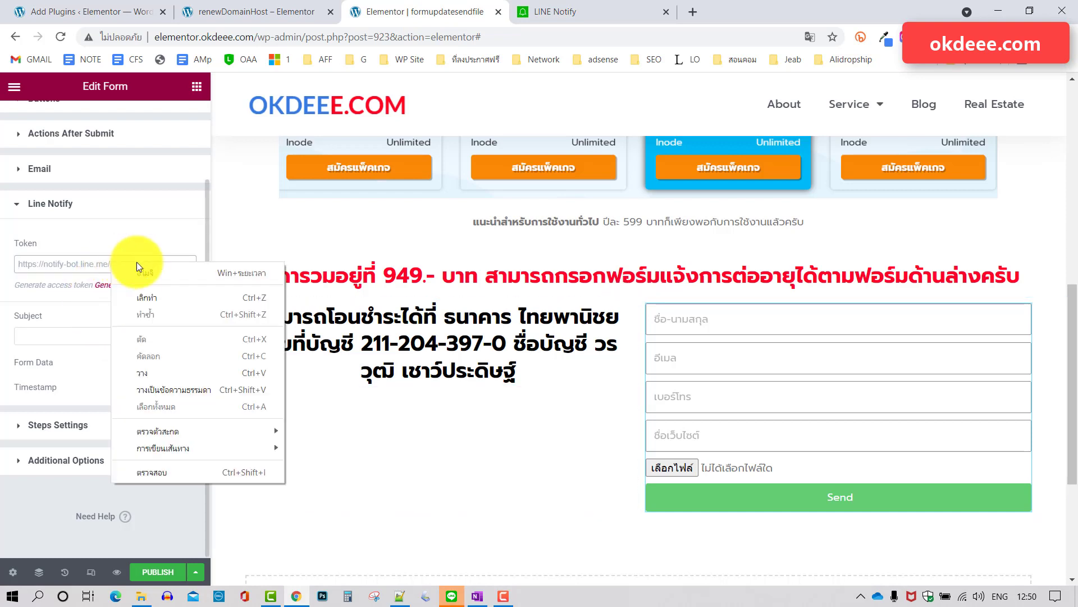
pyautogui.click(147, 373)
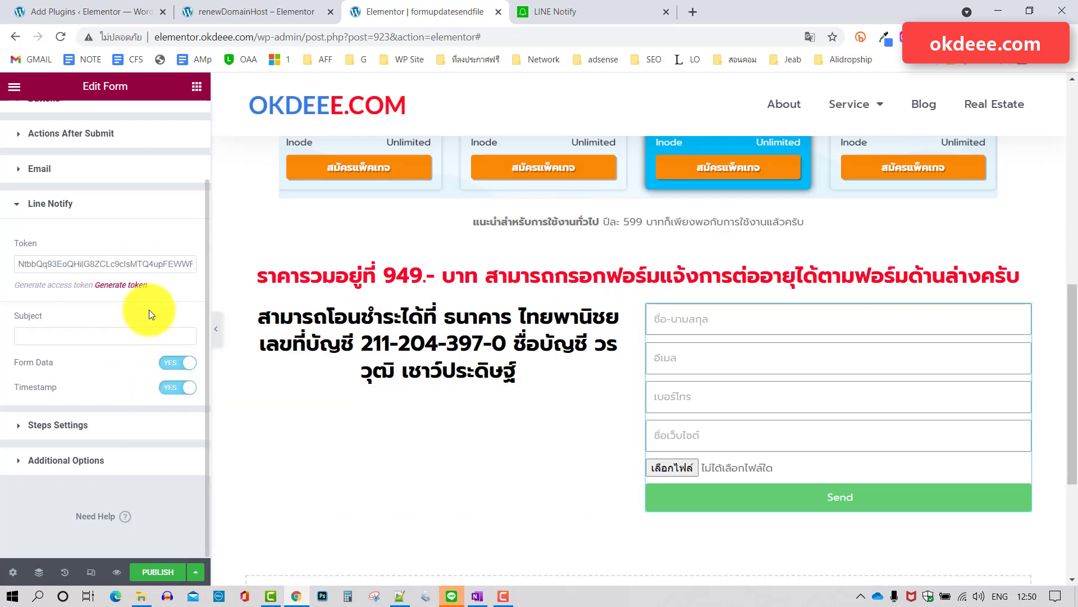
pyautogui.click(126, 337)
pyautogui.write(',u')
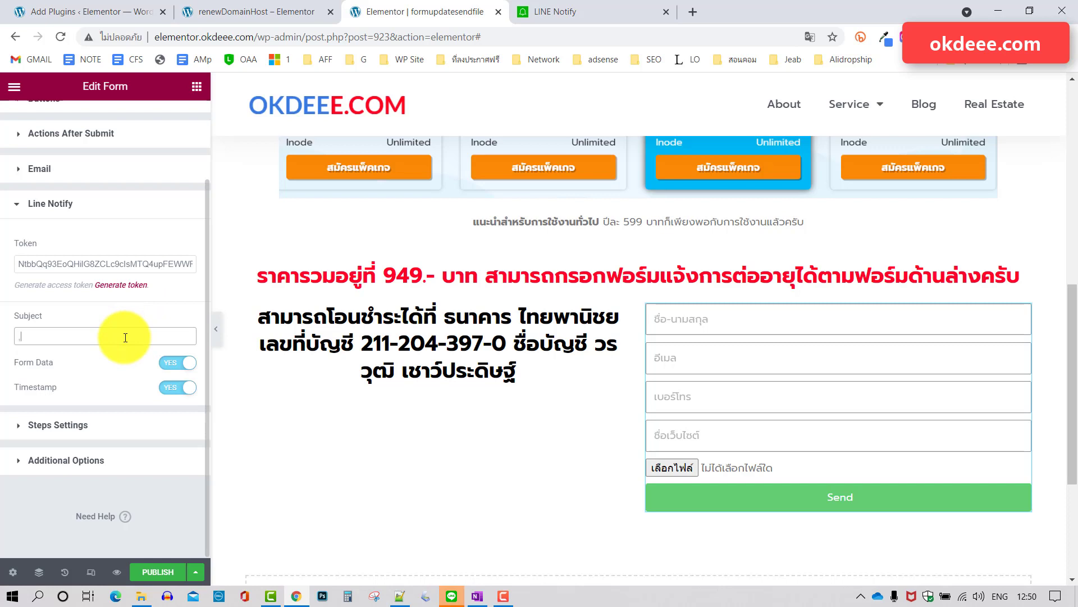
pyautogui.press('BackSpace')
pyautogui.press('`')
pyautogui.write('ม')
pyautogui.write('คนต')
pyautogui.write('แจ้งต')
pyautogui.write('ต่ออายุ')
pyautogui.write('จ้า')
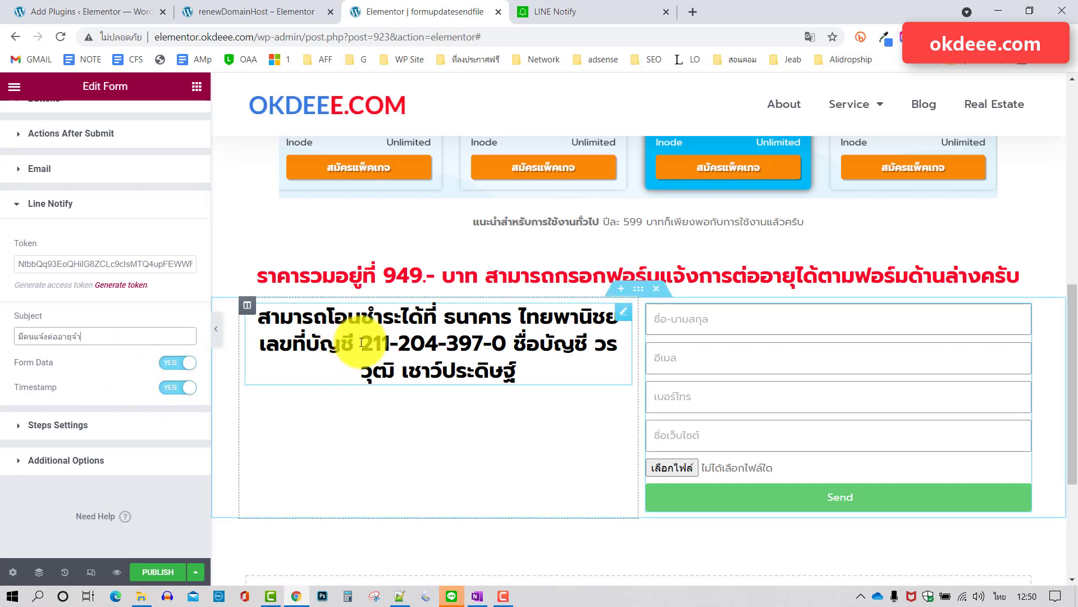
pyautogui.click(159, 572)
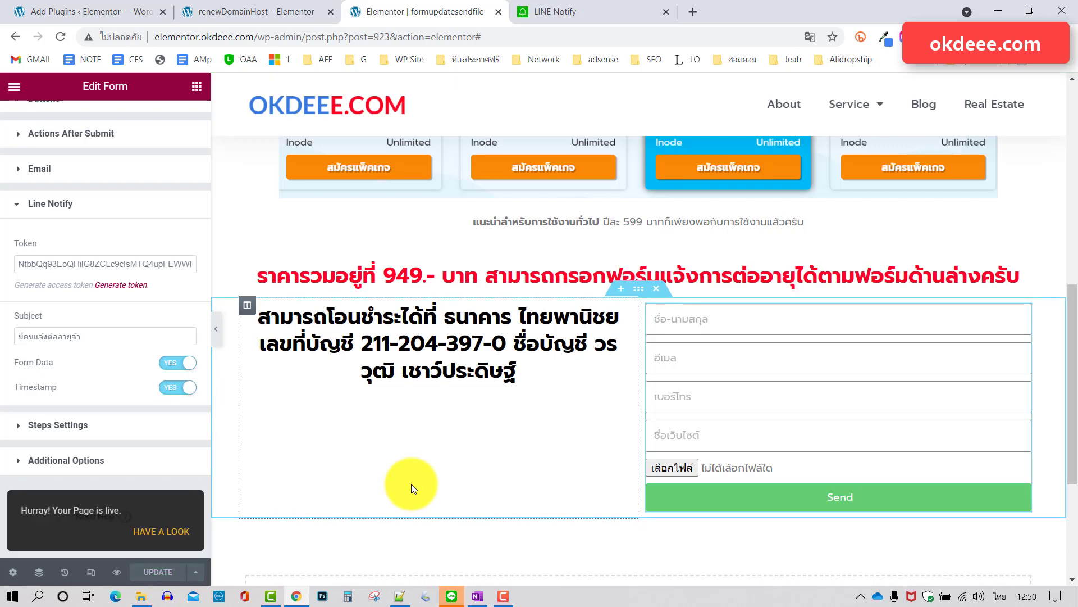
# Close the issued-token dialog and the LINE Notify tab.
pyautogui.click(16, 87)
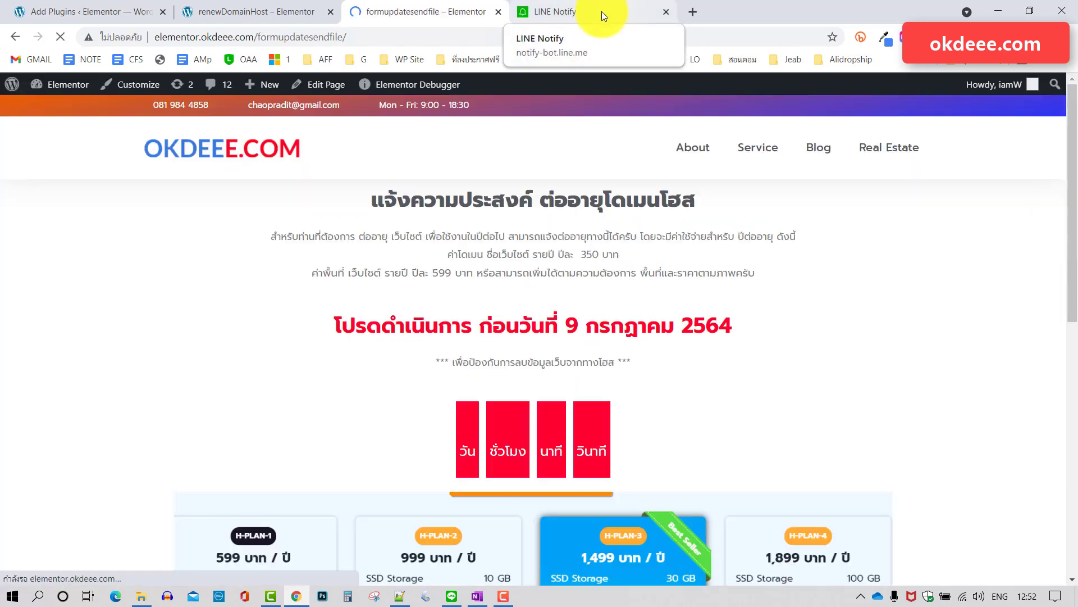
pyautogui.click(610, 9)
pyautogui.click(621, 445)
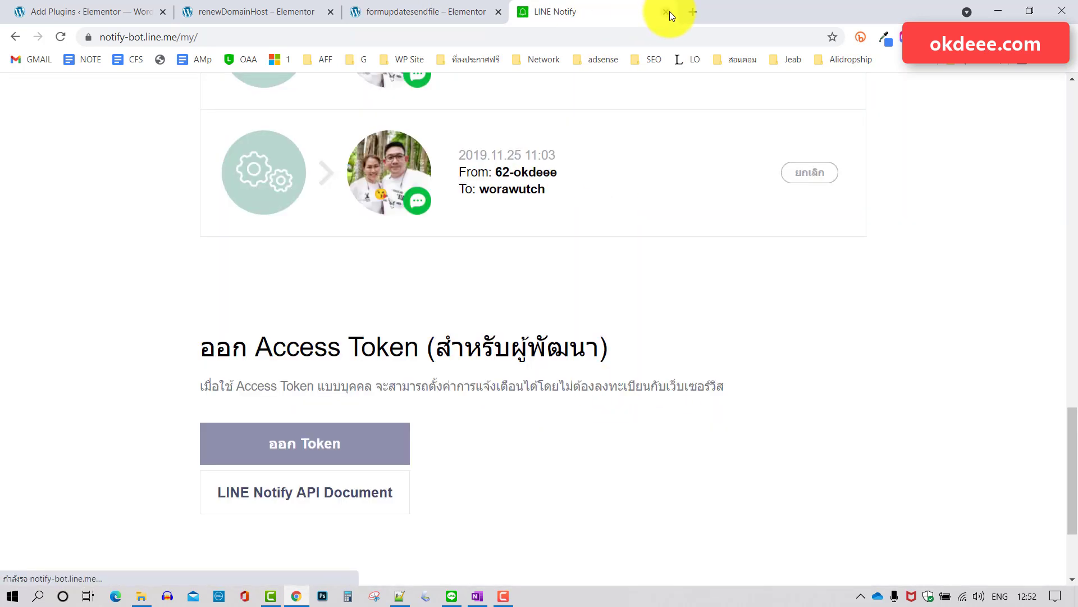
pyautogui.click(667, 12)
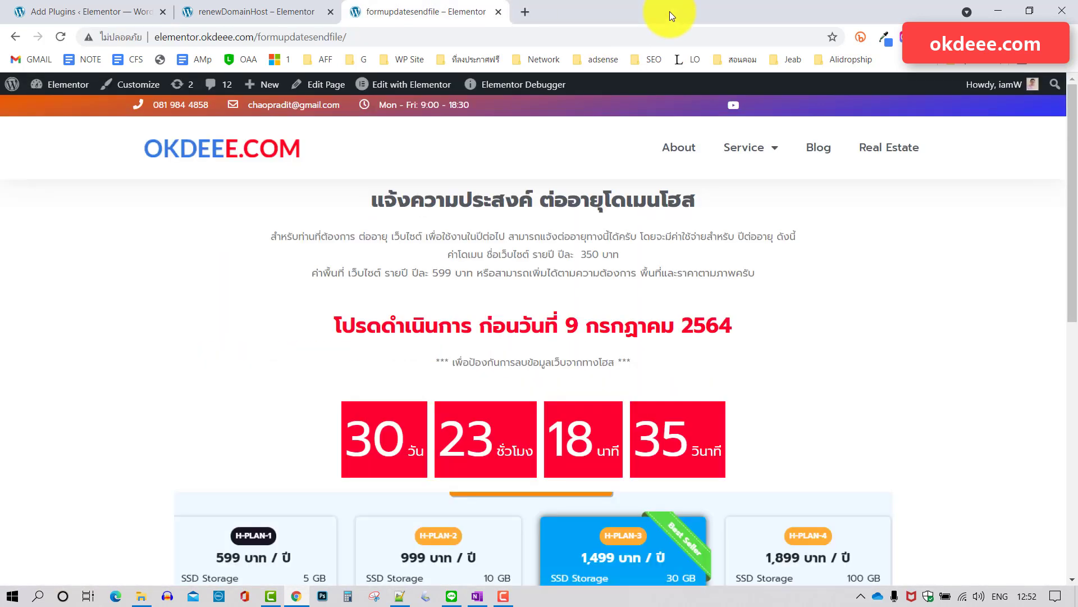
# Scroll the live formupdatesendfile page down to the renewal form.
pyautogui.scroll(-2, 851, 312)
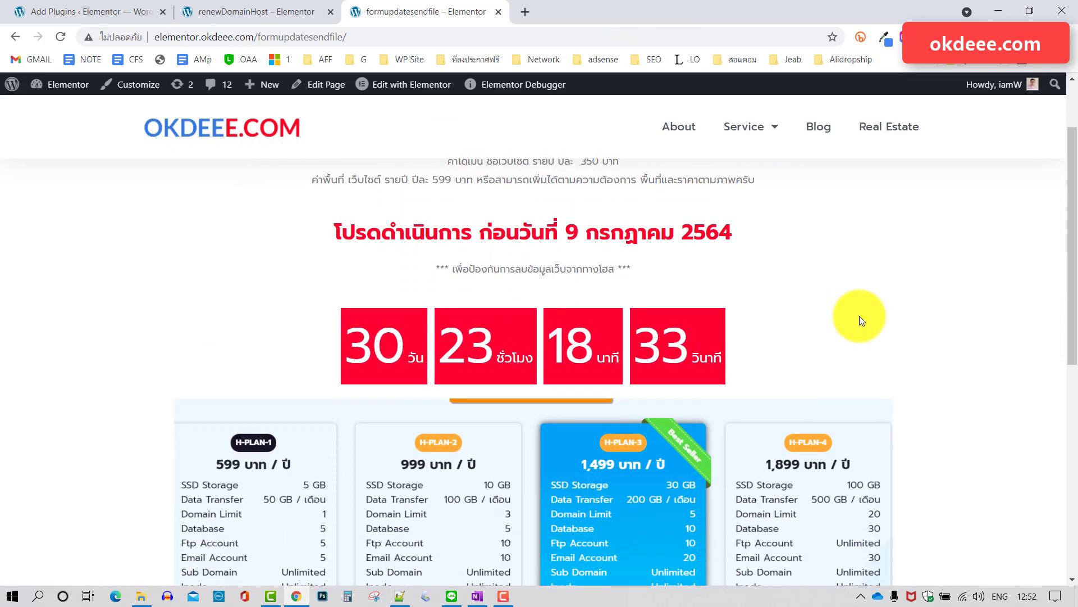
pyautogui.scroll(2, 859, 315)
pyautogui.scroll(-2, 864, 320)
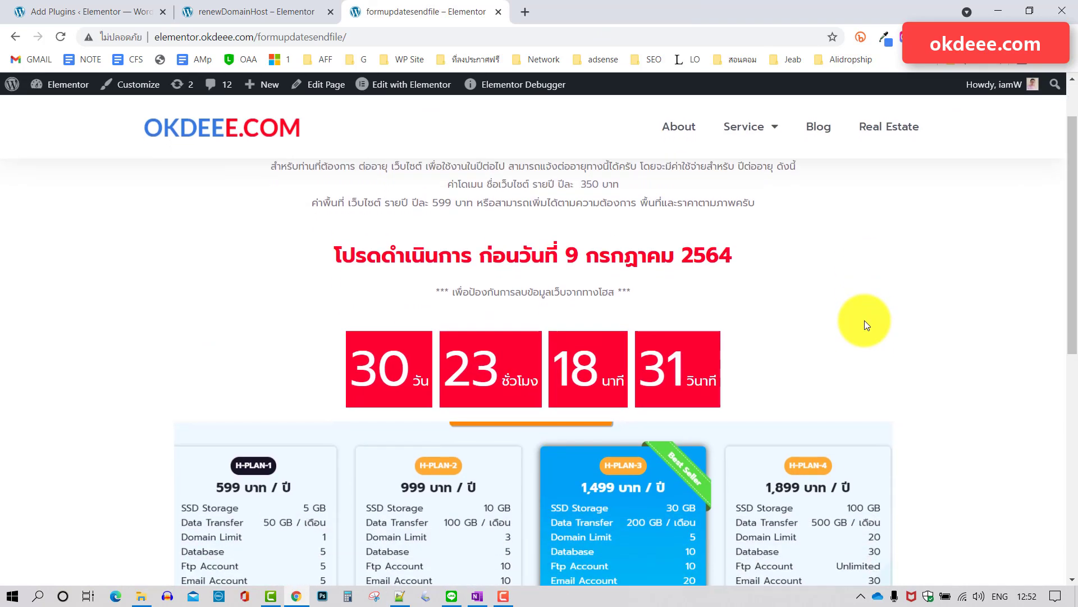
pyautogui.scroll(2, 864, 321)
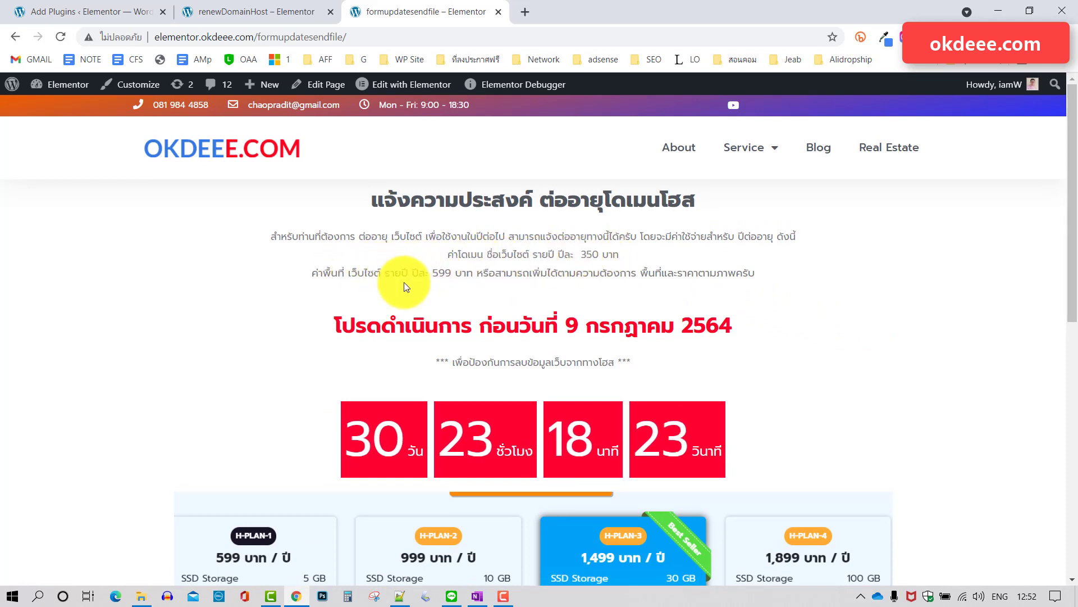
pyautogui.moveTo(433, 273); pyautogui.dragTo(459, 272)
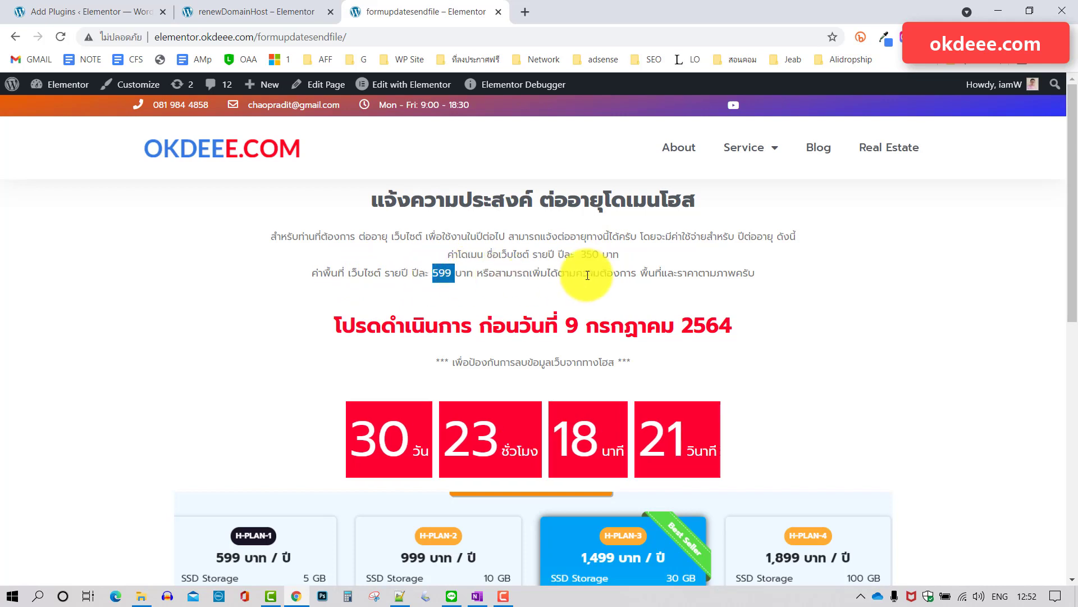
pyautogui.scroll(-1, 800, 275)
pyautogui.scroll(-1, 758, 264)
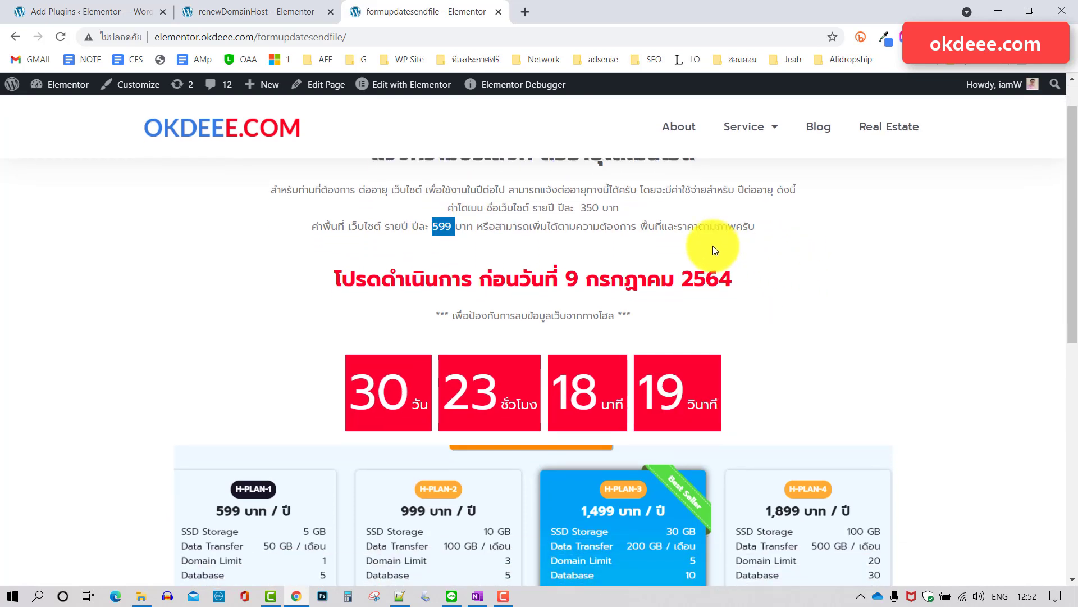
pyautogui.scroll(-2, 789, 221)
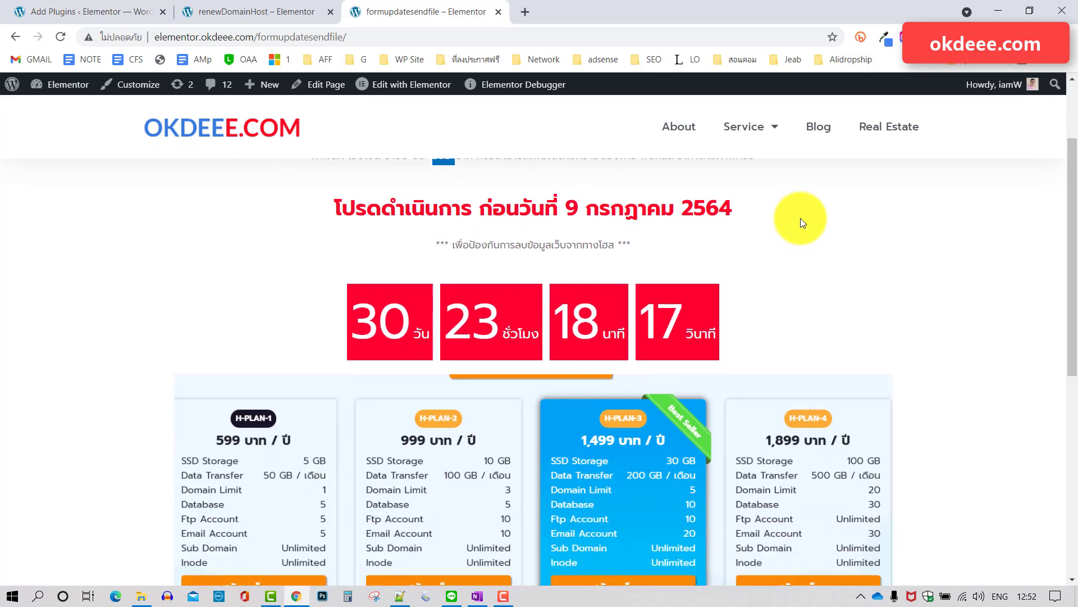
pyautogui.scroll(-3, 800, 218)
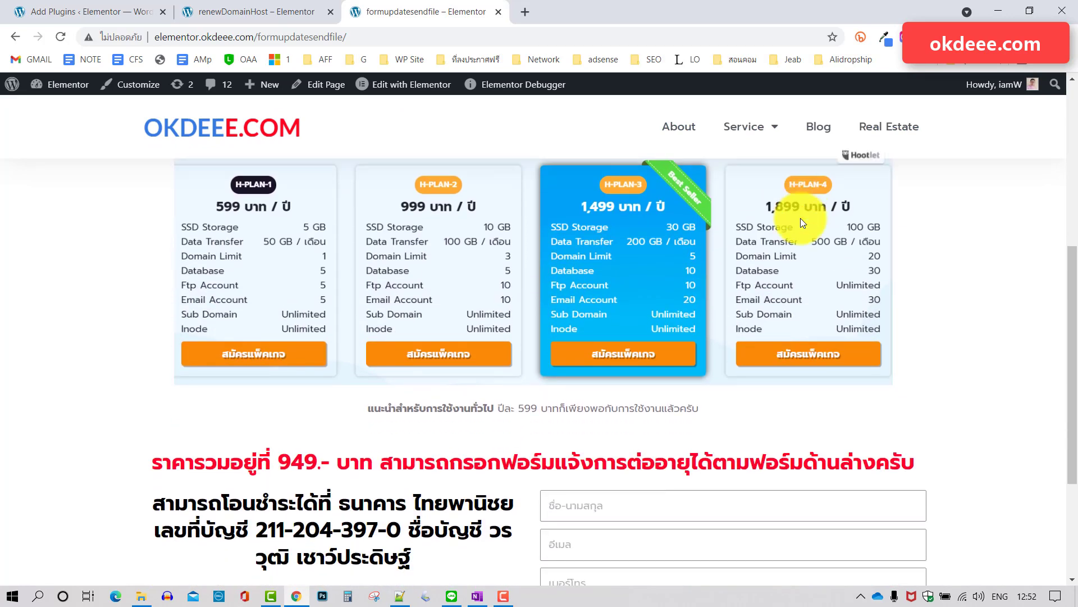
pyautogui.scroll(-3, 948, 272)
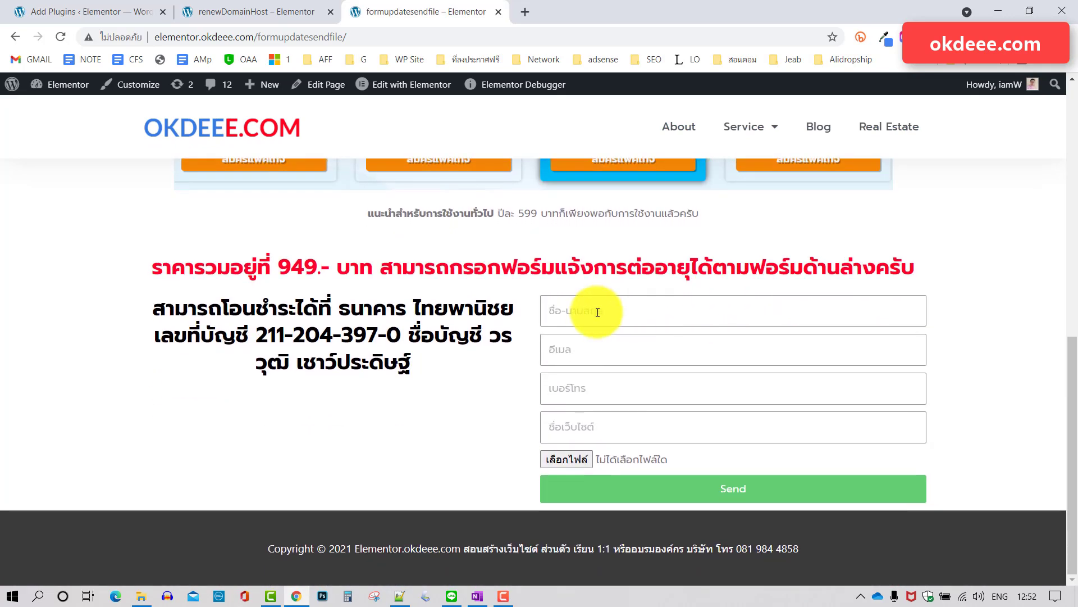
# Fill the name, email and phone fields from Chrome's saved autofill entries.
pyautogui.click(597, 313)
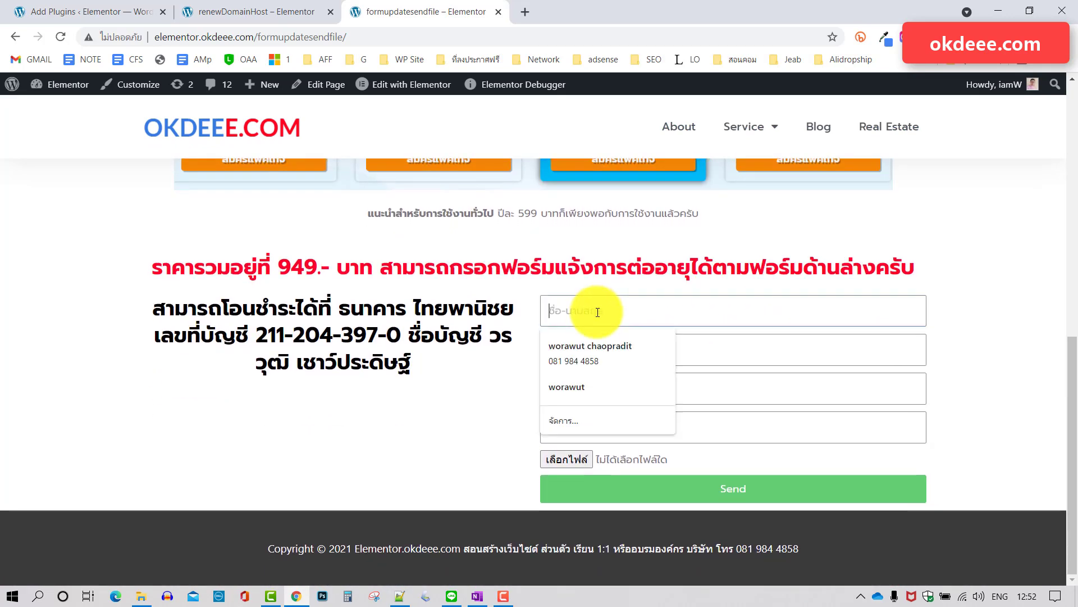
pyautogui.click(963, 306)
pyautogui.click(677, 351)
pyautogui.click(963, 344)
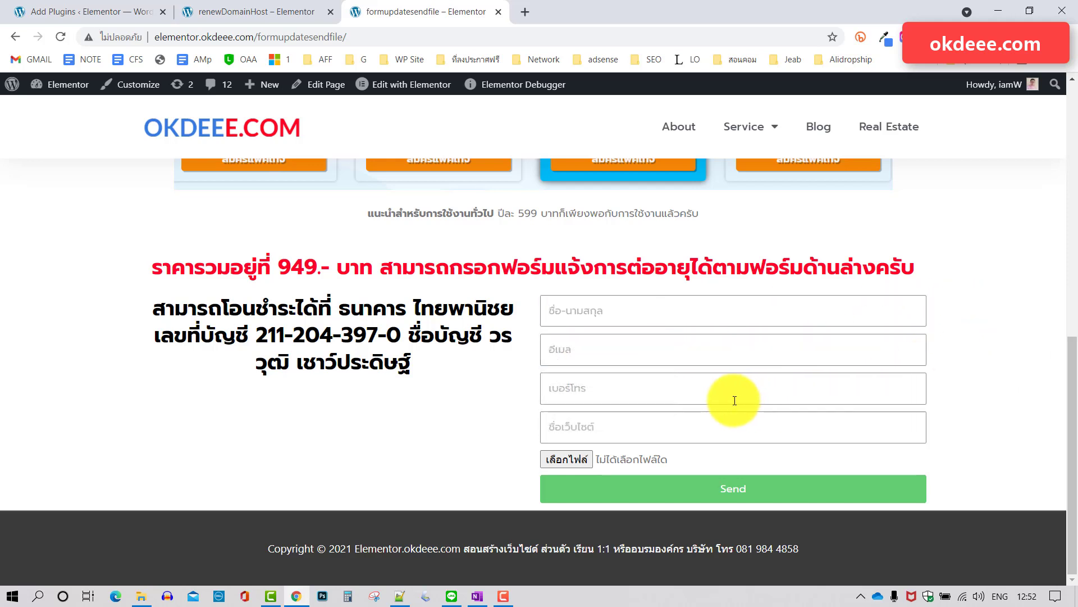
pyautogui.click(734, 384)
pyautogui.click(905, 378)
pyautogui.click(682, 313)
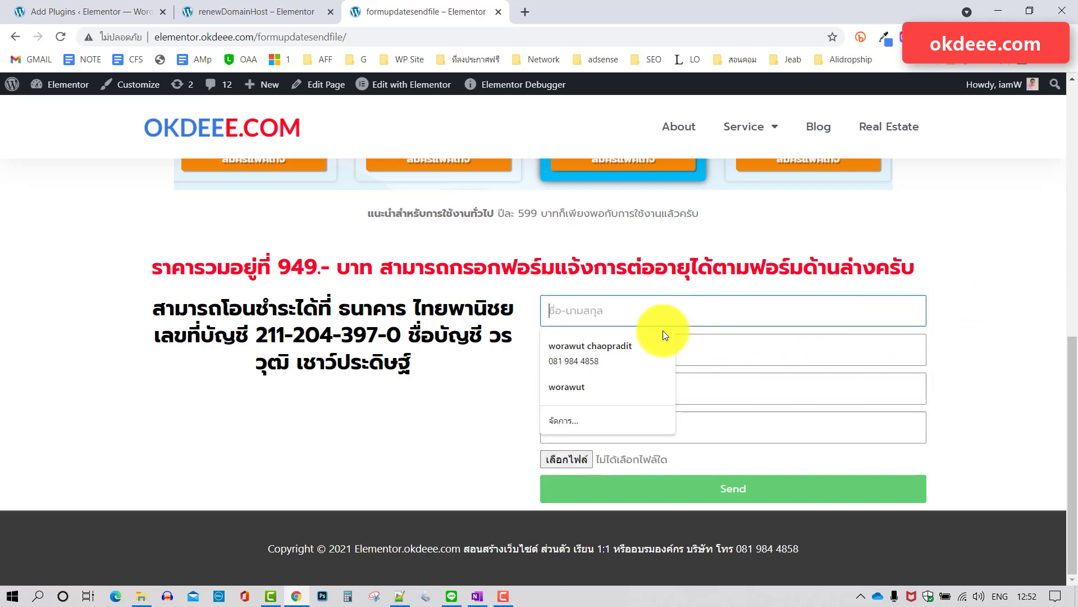
pyautogui.click(632, 348)
pyautogui.click(668, 357)
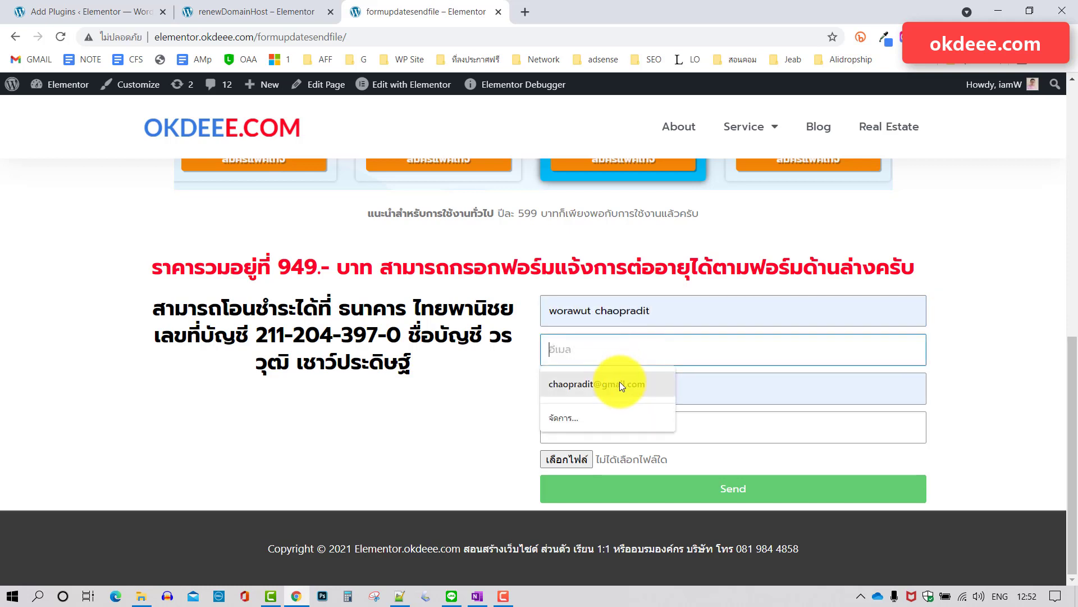
pyautogui.click(619, 382)
# Start typing the Thai test phrase 'ทดสอบการทำงาน' into the website-name field.
pyautogui.click(616, 432)
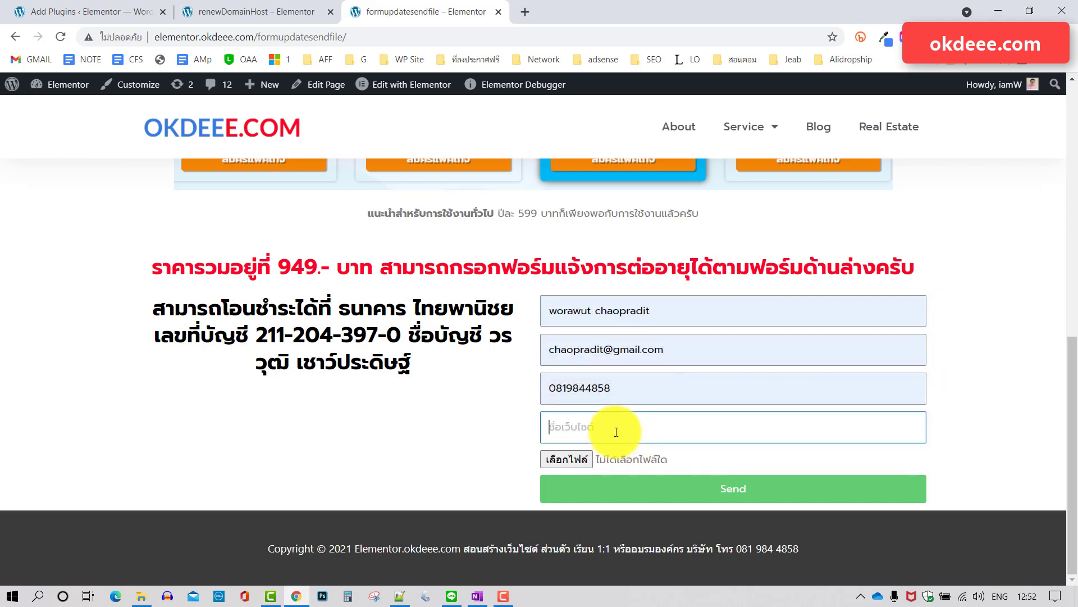
pyautogui.write('mv')
pyautogui.press('BackSpace')
pyautogui.press('BackSpace')
pyautogui.press('`')
pyautogui.write('ทอ')
pyautogui.press('BackSpace')
pyautogui.write('ดสอก')
pyautogui.press('BackSpace')
pyautogui.press('BackSpace')
pyautogui.write('บการทำงานข')
# In the file picker, rename the Desktop jpg image to 007.jpg.
pyautogui.click(571, 453)
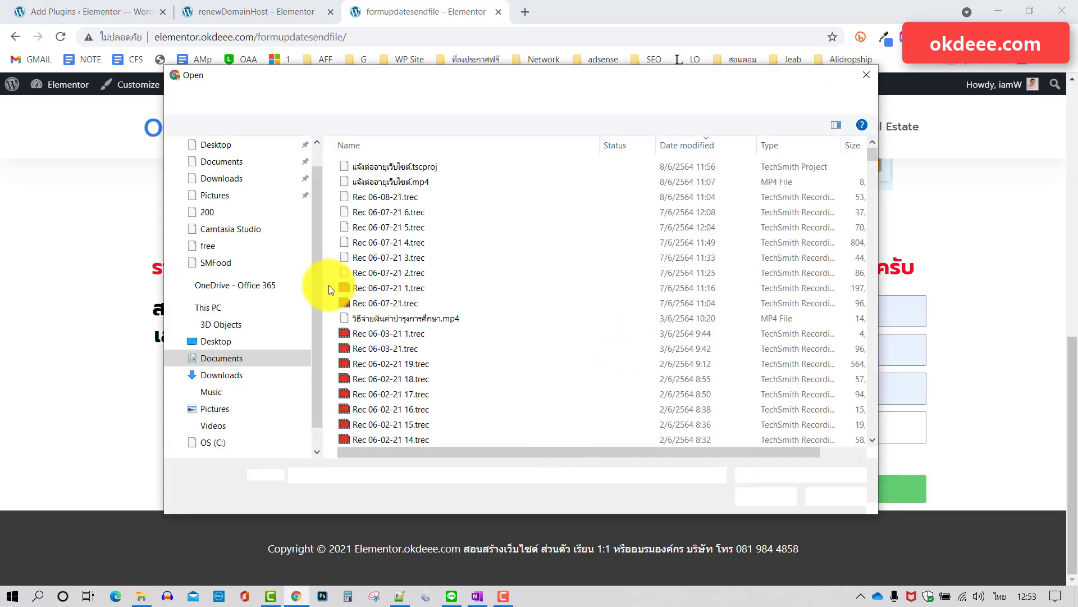
pyautogui.click(224, 347)
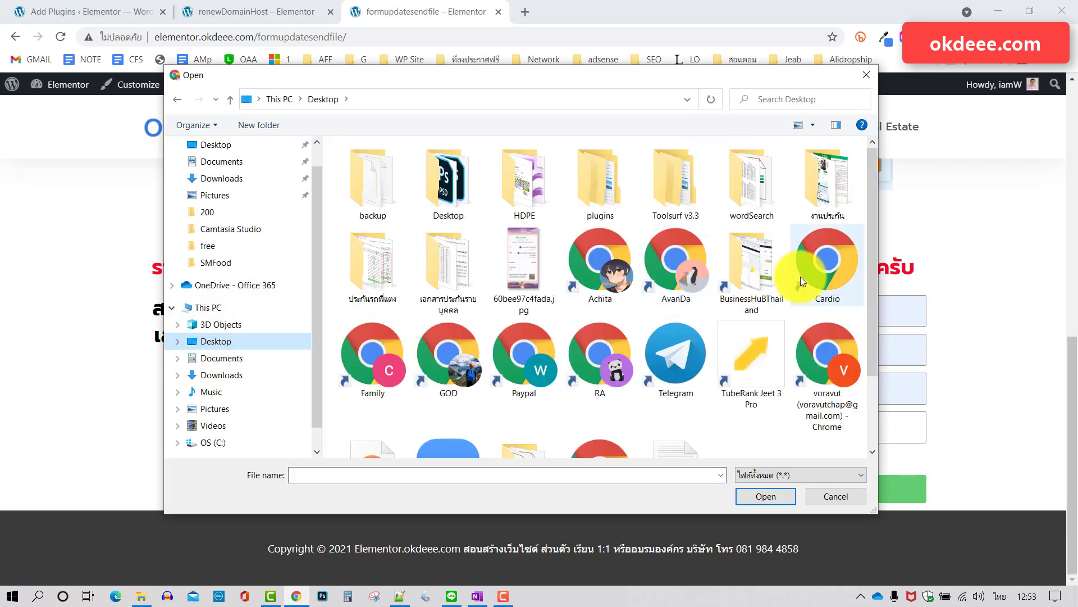
pyautogui.scroll(-2, 800, 276)
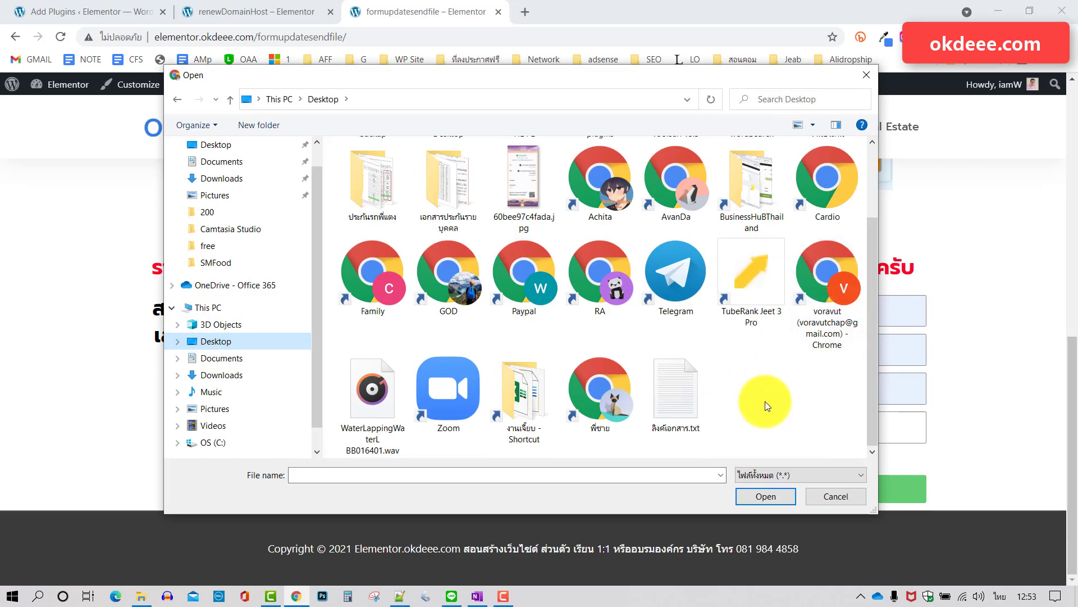
pyautogui.click(517, 184)
pyautogui.click(516, 184)
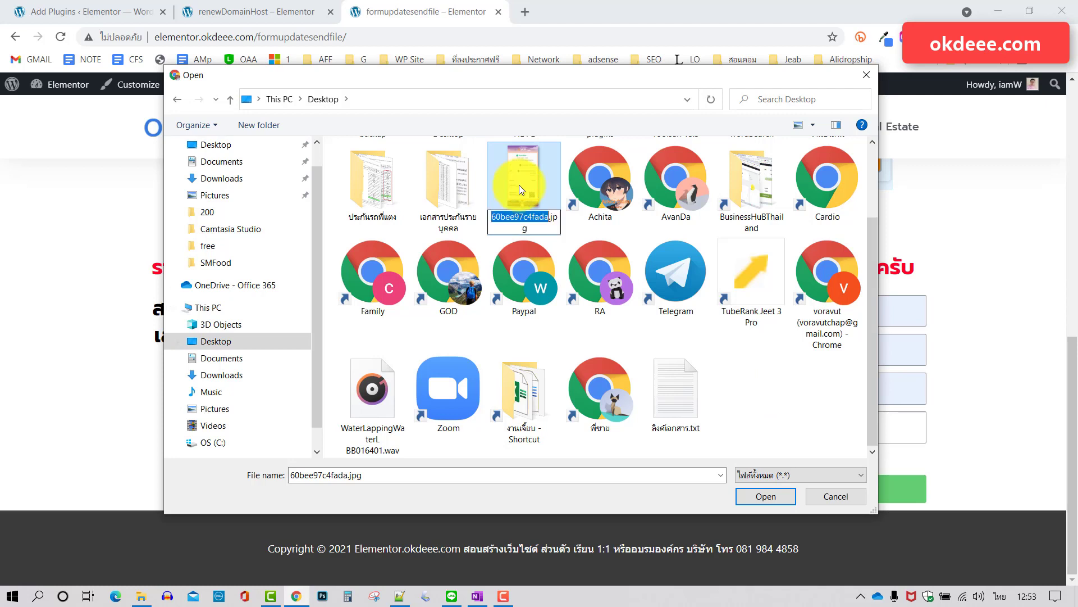
pyautogui.write('007')
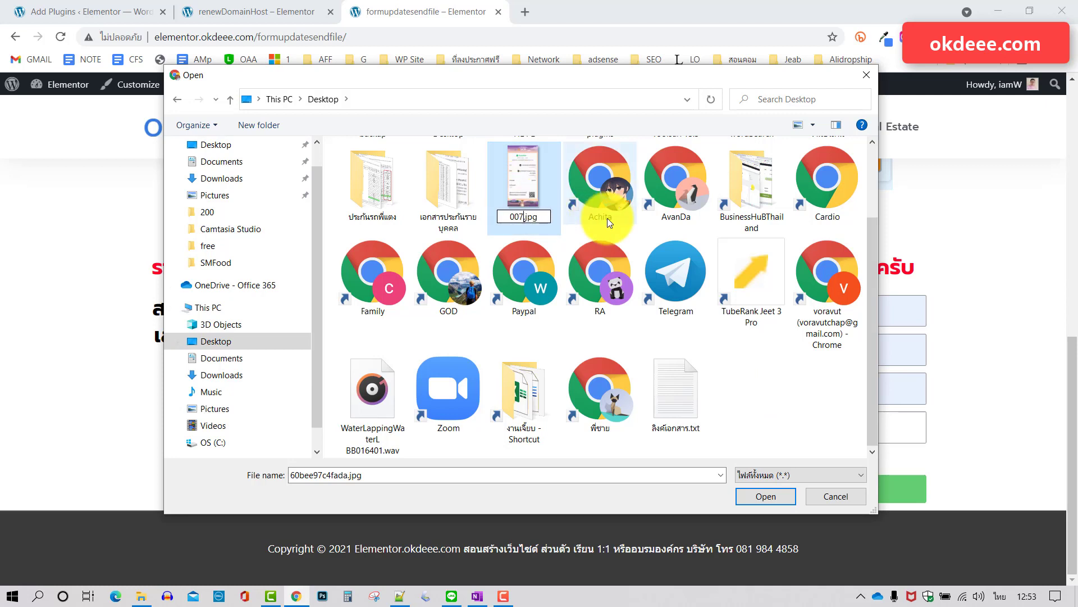
pyautogui.press('Return')
# Attach 007.jpg to the form and submit it.
pyautogui.click(543, 209)
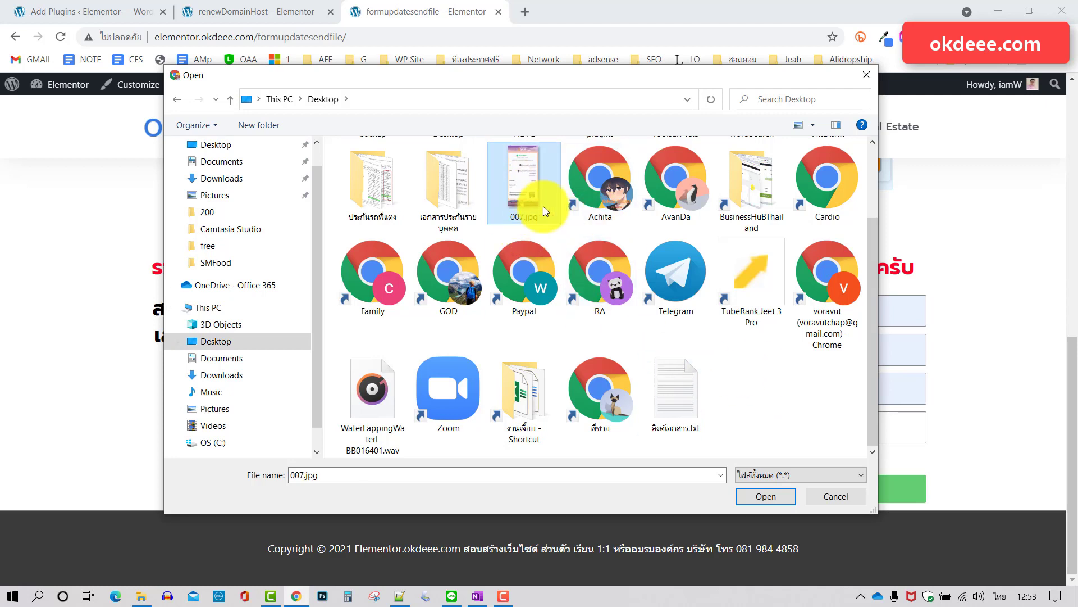
pyautogui.click(768, 497)
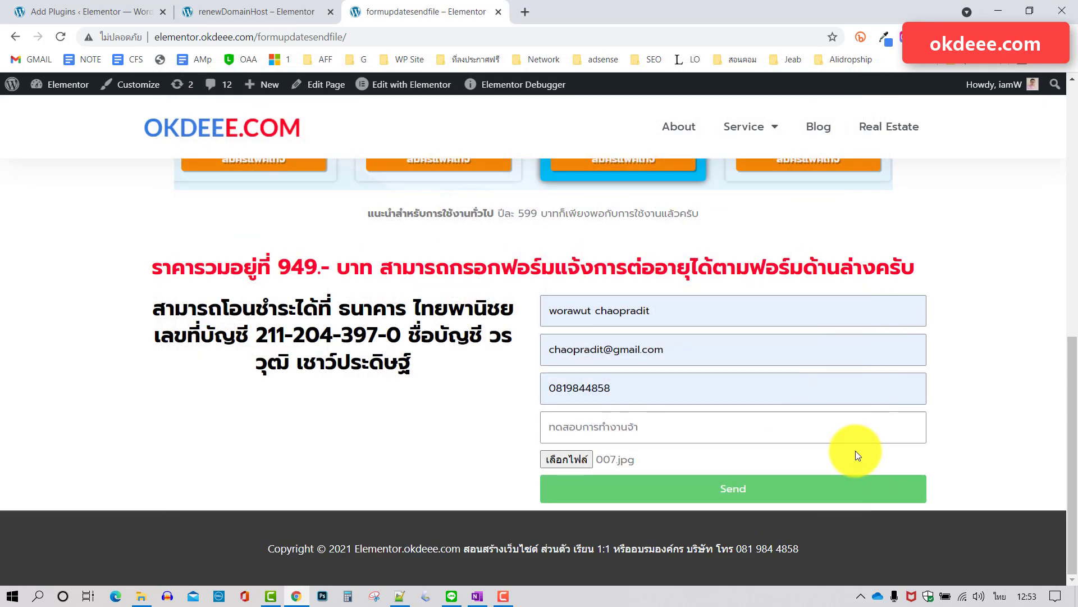
pyautogui.click(742, 492)
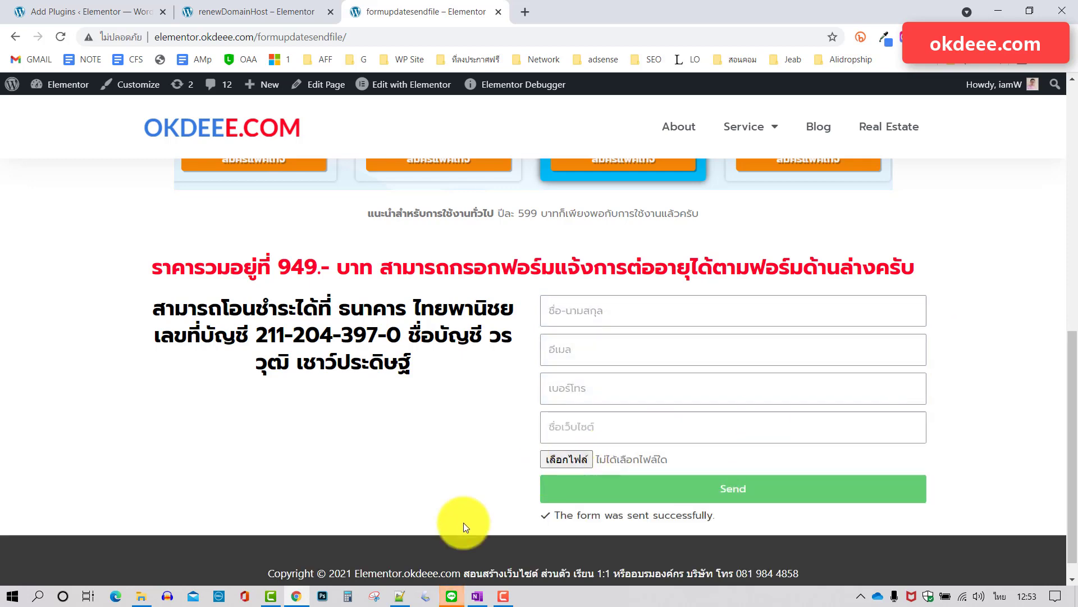
# Check LINE's 'มีคนแจ้งต่ออายุจ้า' alert with the submitted details and 007.jpg link, then minimize.
pyautogui.click(452, 596)
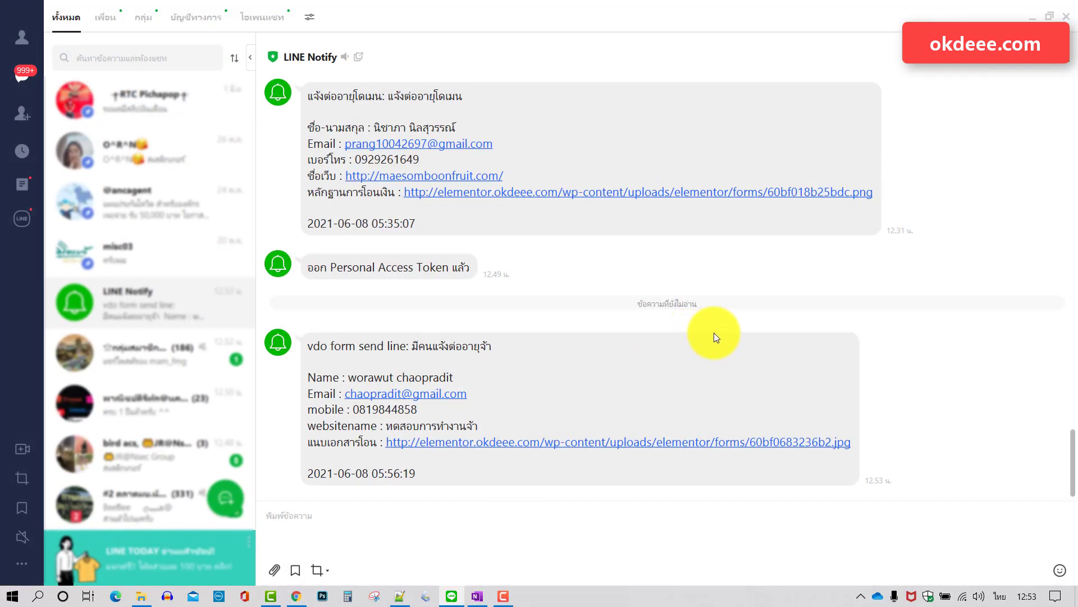
pyautogui.scroll(1, 427, 378)
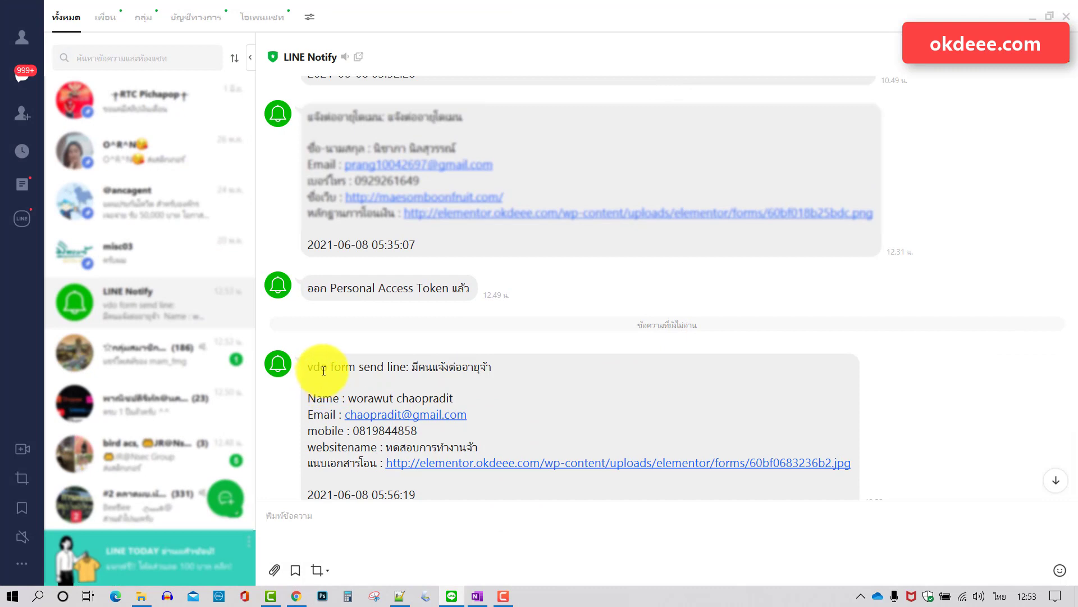
pyautogui.scroll(-1, 337, 359)
pyautogui.moveTo(386, 345); pyautogui.dragTo(500, 345)
pyautogui.click(535, 346)
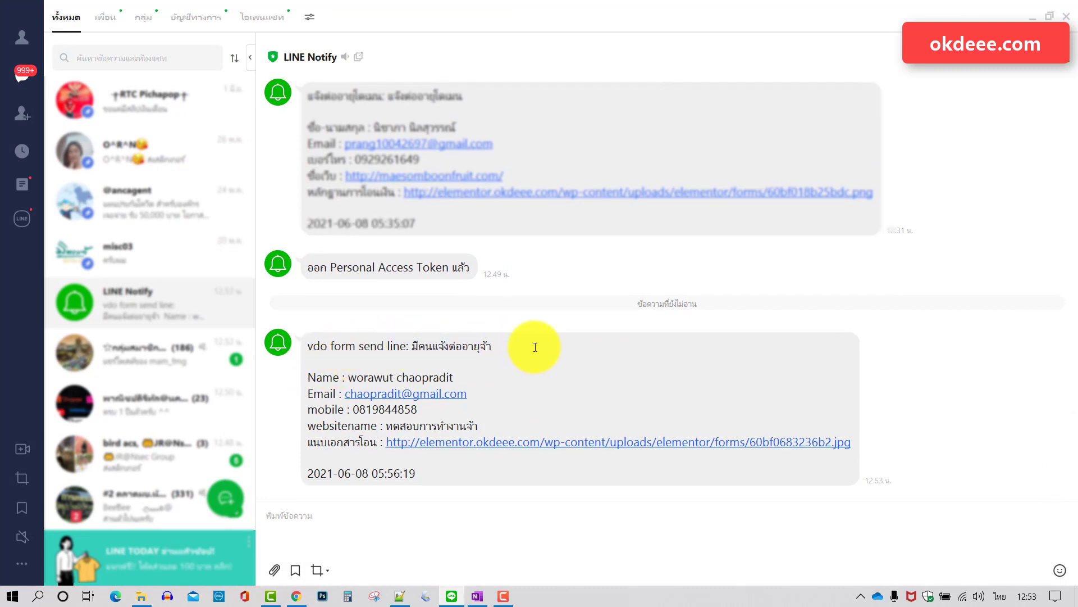
pyautogui.moveTo(448, 472); pyautogui.dragTo(305, 353)
pyautogui.click(544, 366)
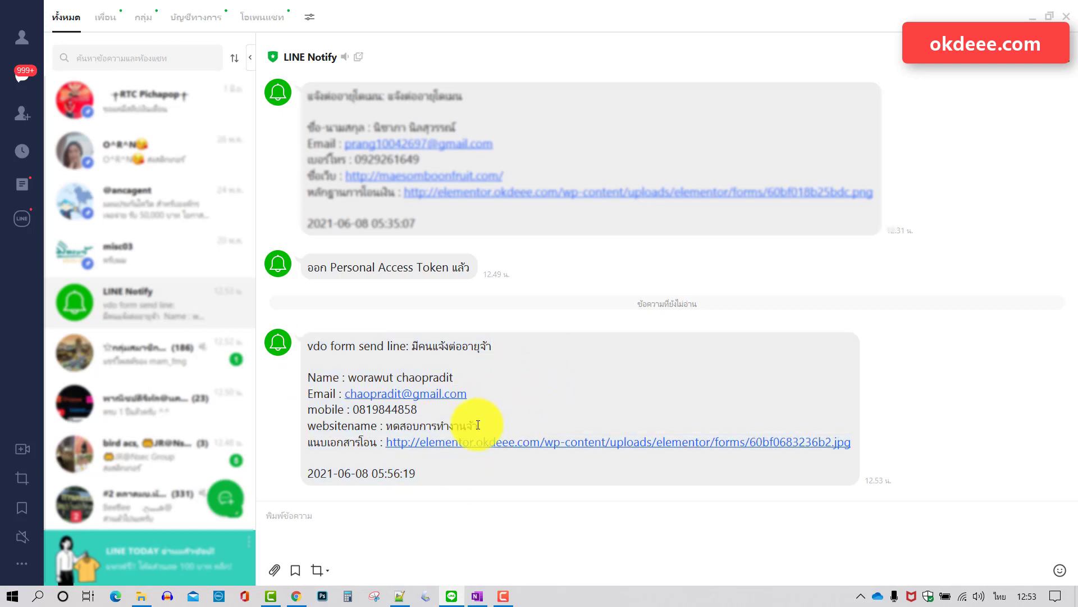
pyautogui.click(1032, 16)
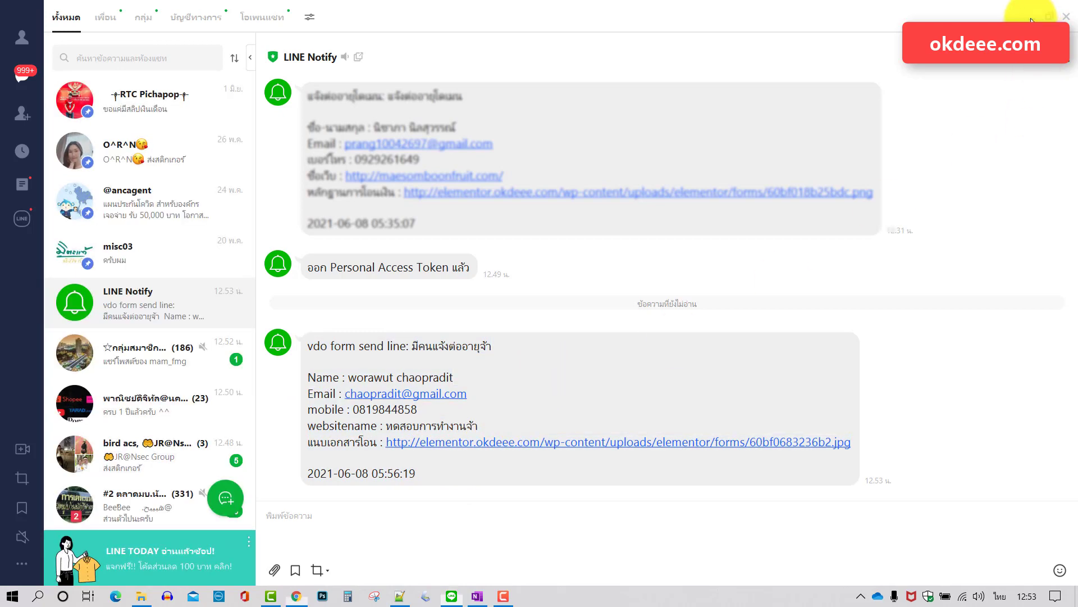
pyautogui.rightClick(32, 59)
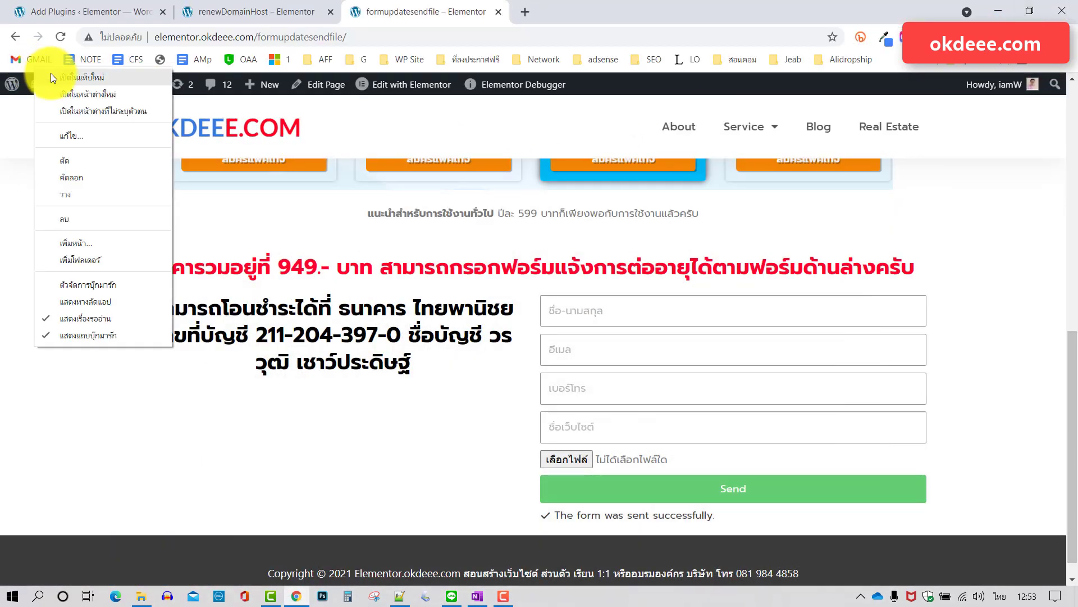
pyautogui.click(84, 69)
pyautogui.click(612, 2)
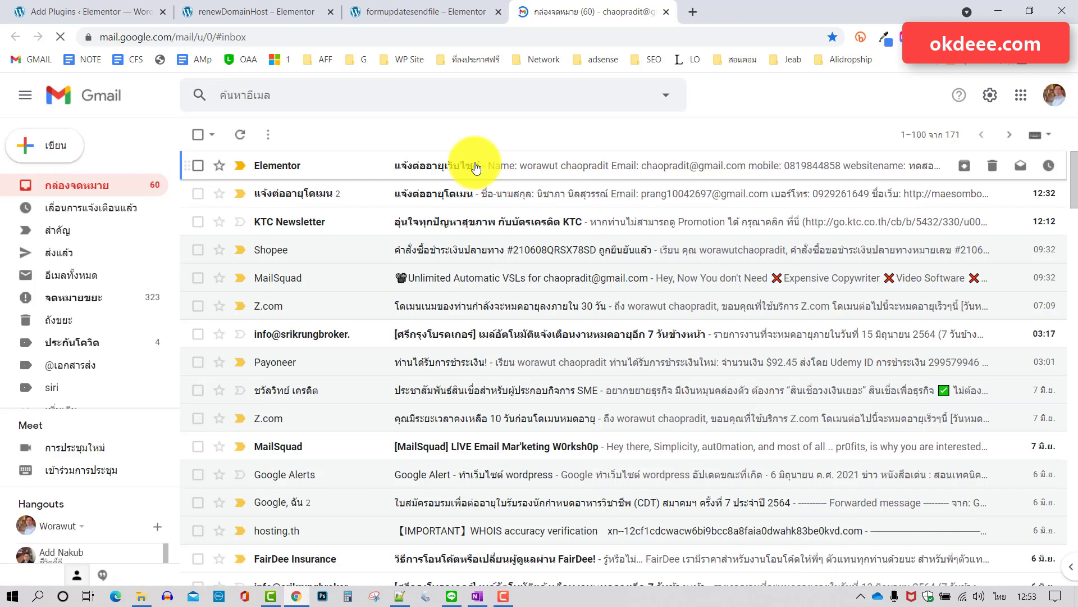
pyautogui.click(469, 165)
pyautogui.moveTo(367, 286); pyautogui.dragTo(272, 285)
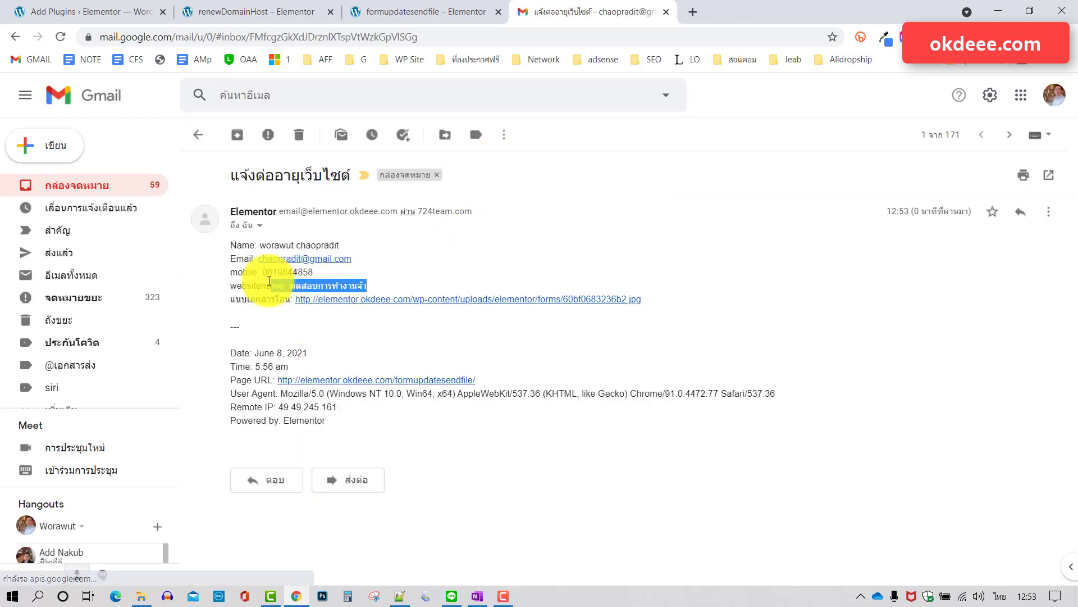
pyautogui.click(589, 349)
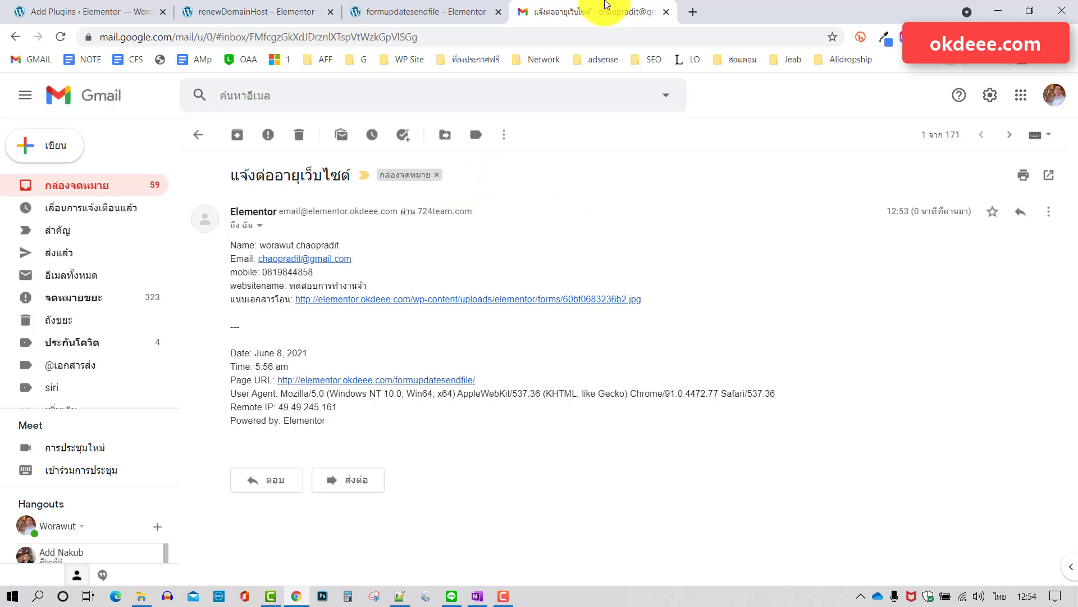
# Close Gmail and return to the form page showing the sent-successfully message.
pyautogui.click(666, 12)
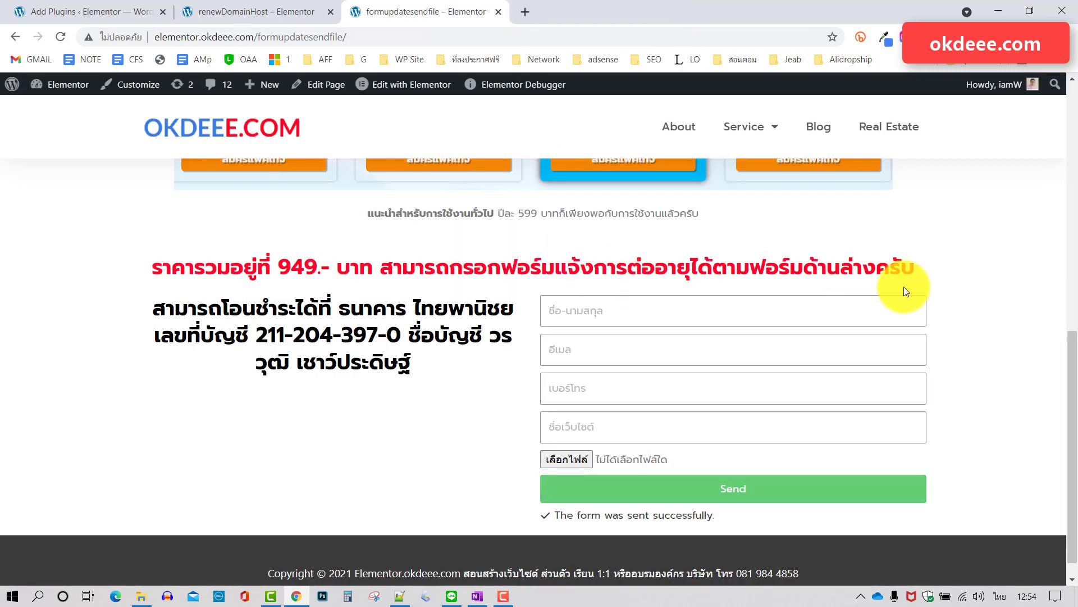
pyautogui.scroll(1, 975, 301)
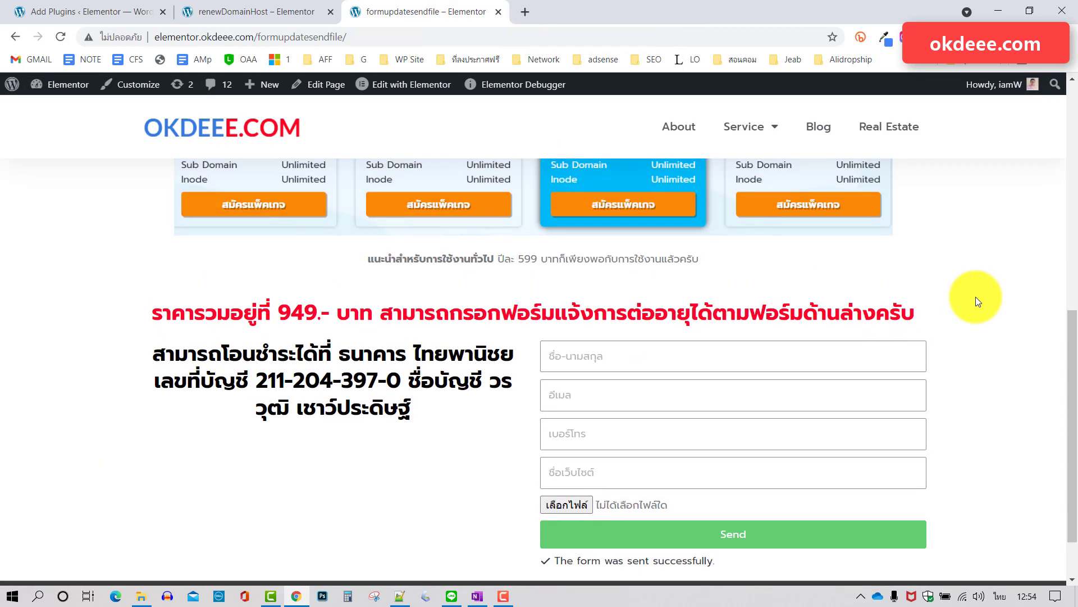
pyautogui.scroll(-1, 976, 296)
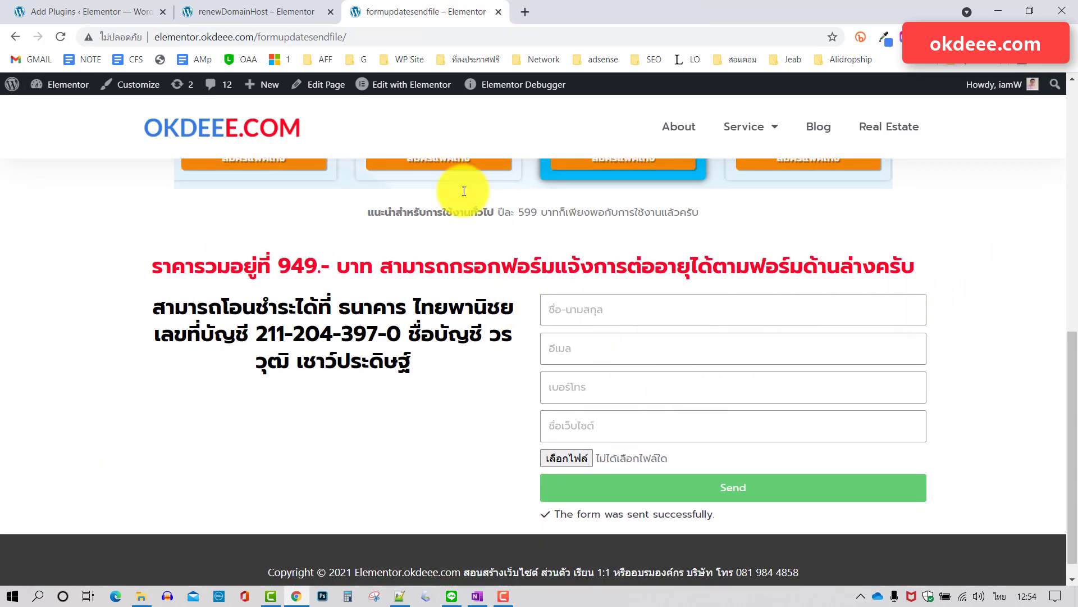
pyautogui.moveTo(402, 85)
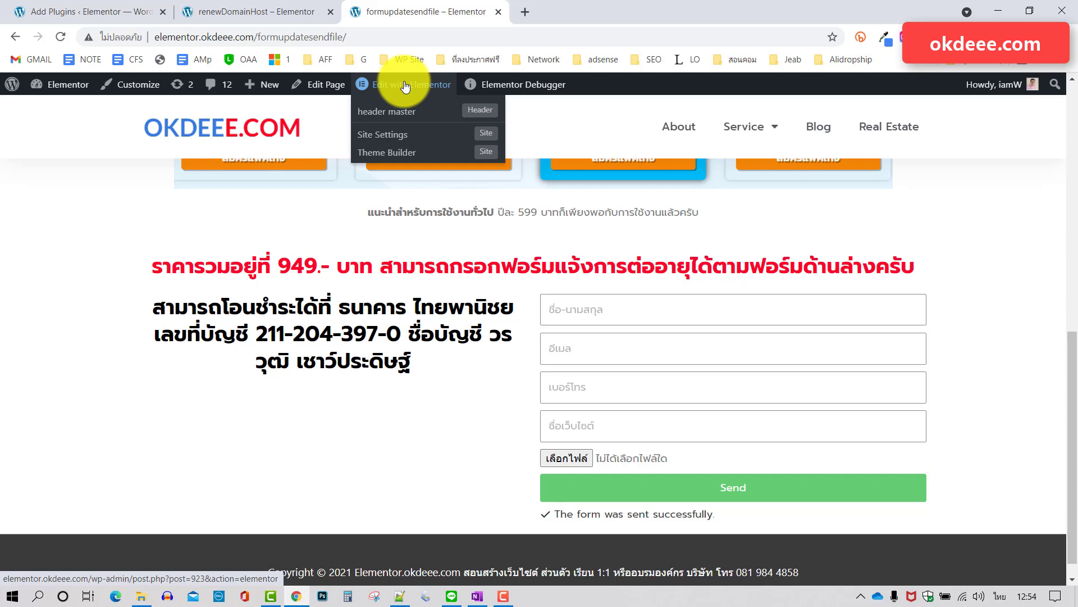
# Open the formupdatesendfile renewal page in the Elementor editor.
pyautogui.click(404, 85)
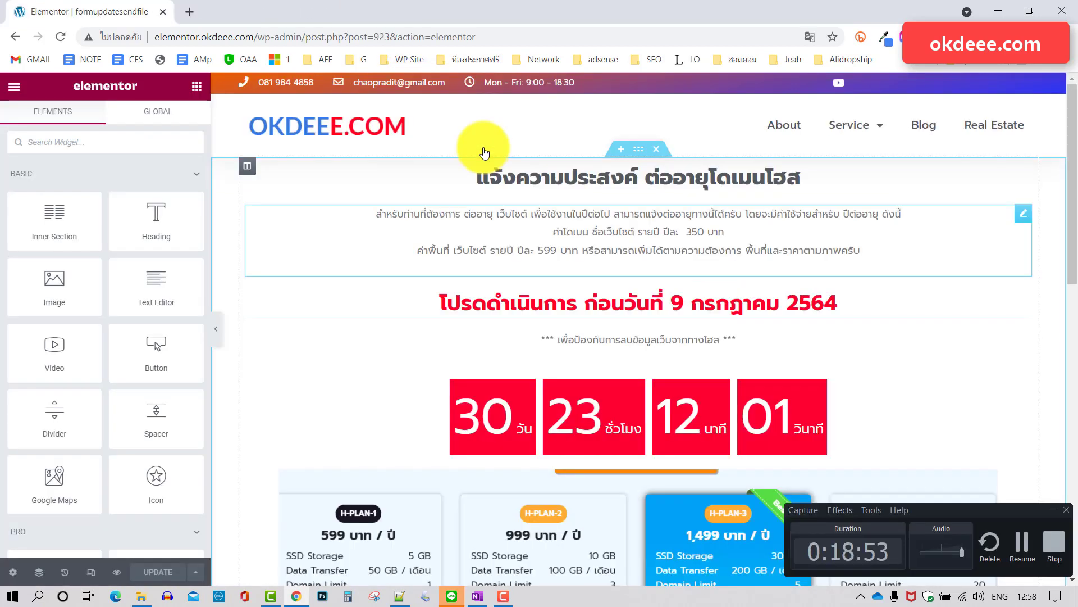
pyautogui.scroll(-4, 830, 308)
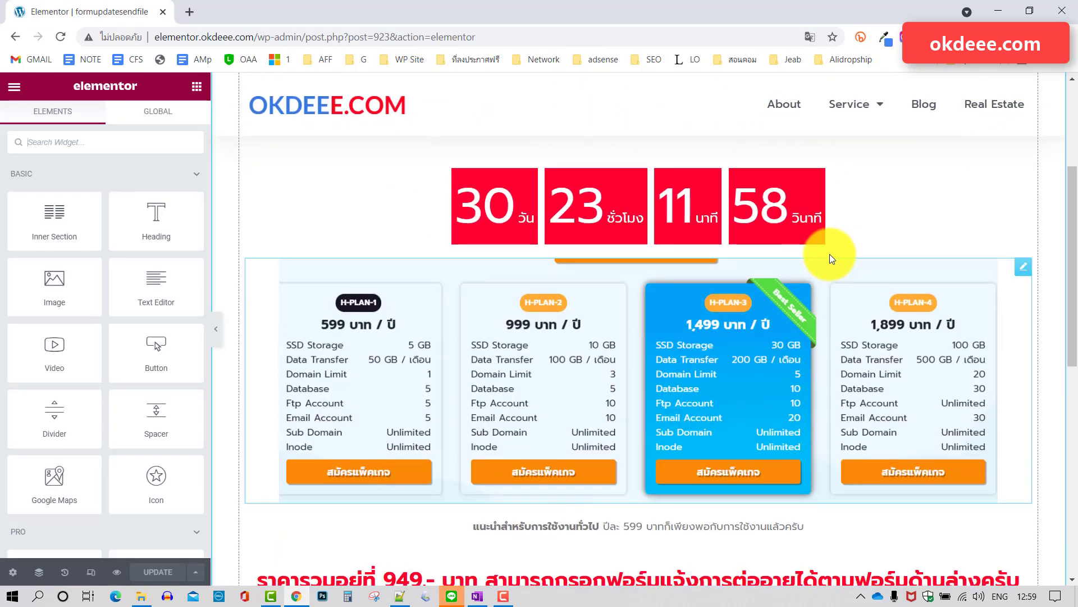
pyautogui.scroll(-1, 935, 231)
pyautogui.scroll(2, 938, 229)
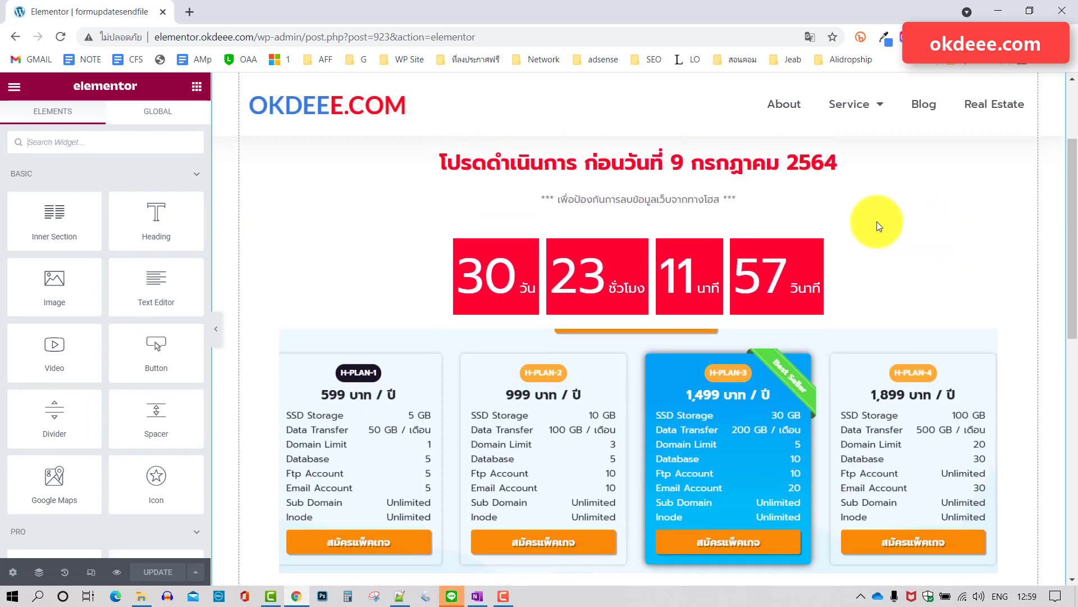
# Open the countdown timer widget's Edit Countdown panel and look through the page.
pyautogui.click(899, 281)
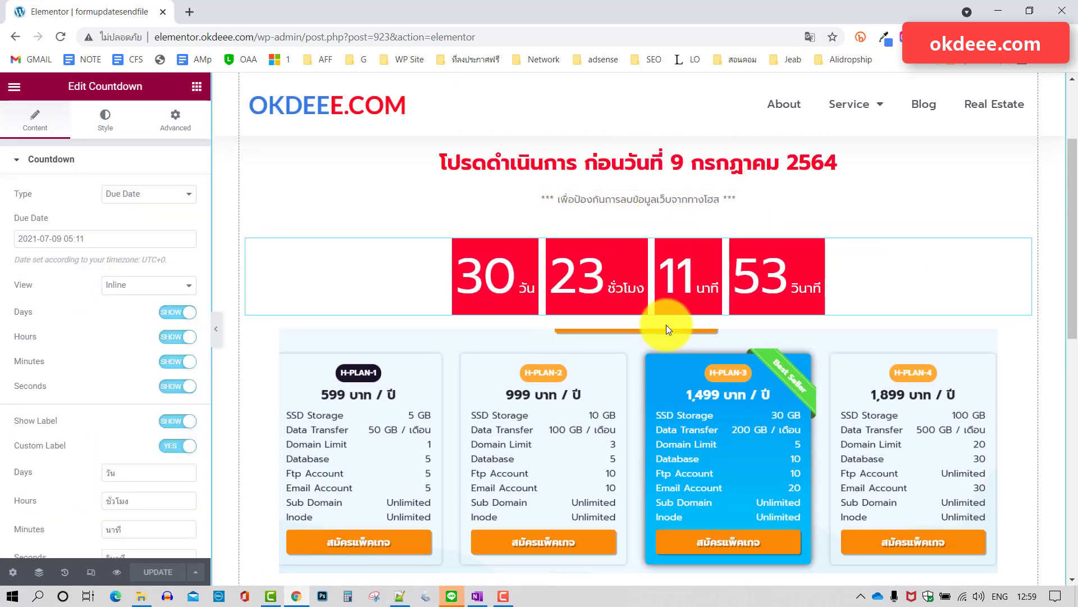
pyautogui.scroll(-5, 726, 372)
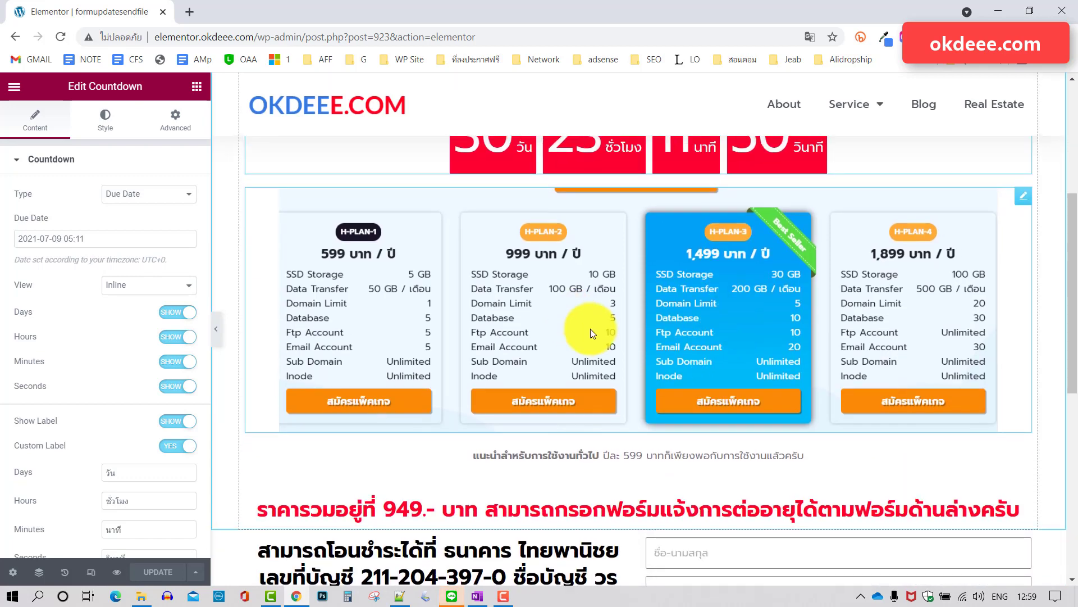
pyautogui.scroll(-2, 591, 323)
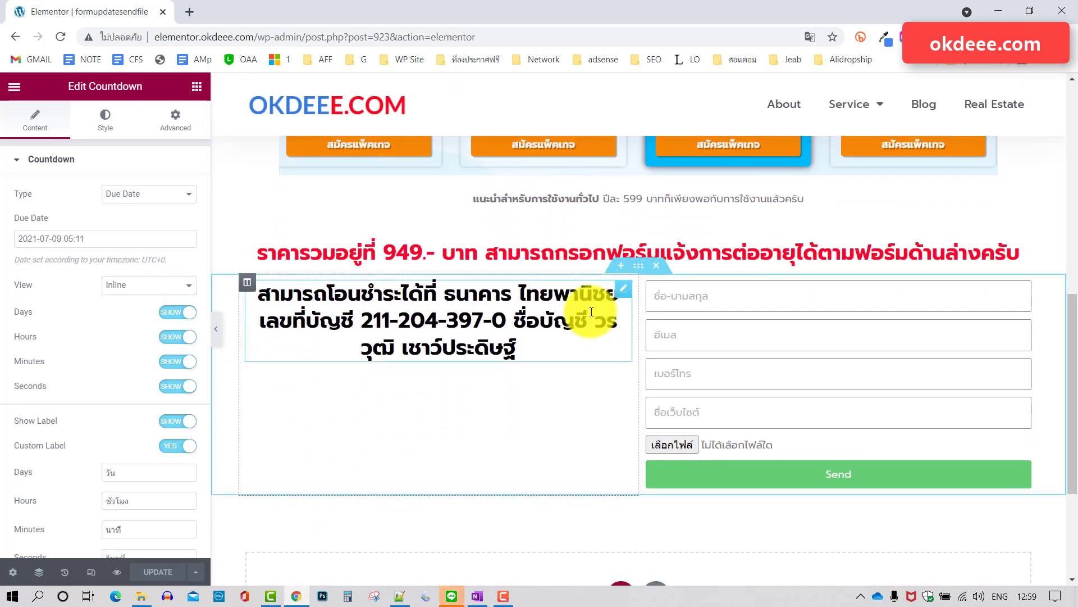
pyautogui.scroll(-3, 589, 358)
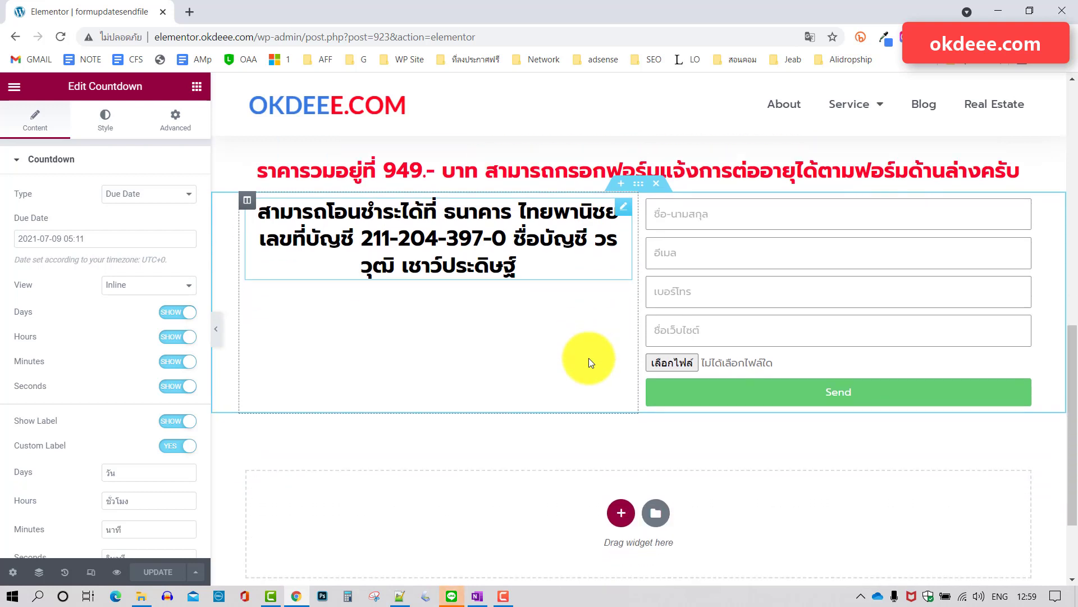
pyautogui.scroll(3, 589, 358)
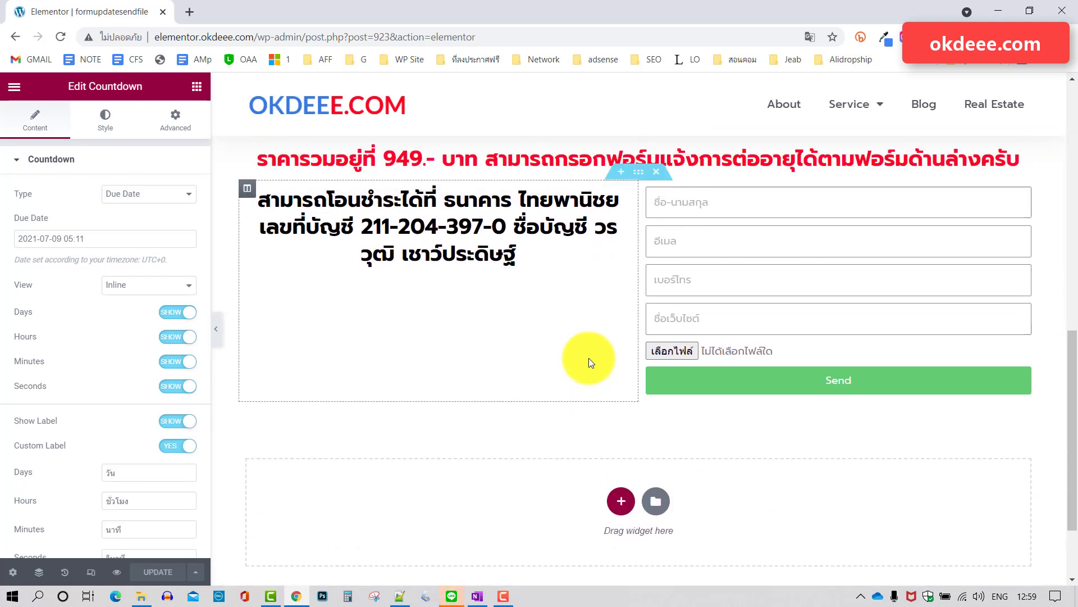
pyautogui.scroll(1, 588, 359)
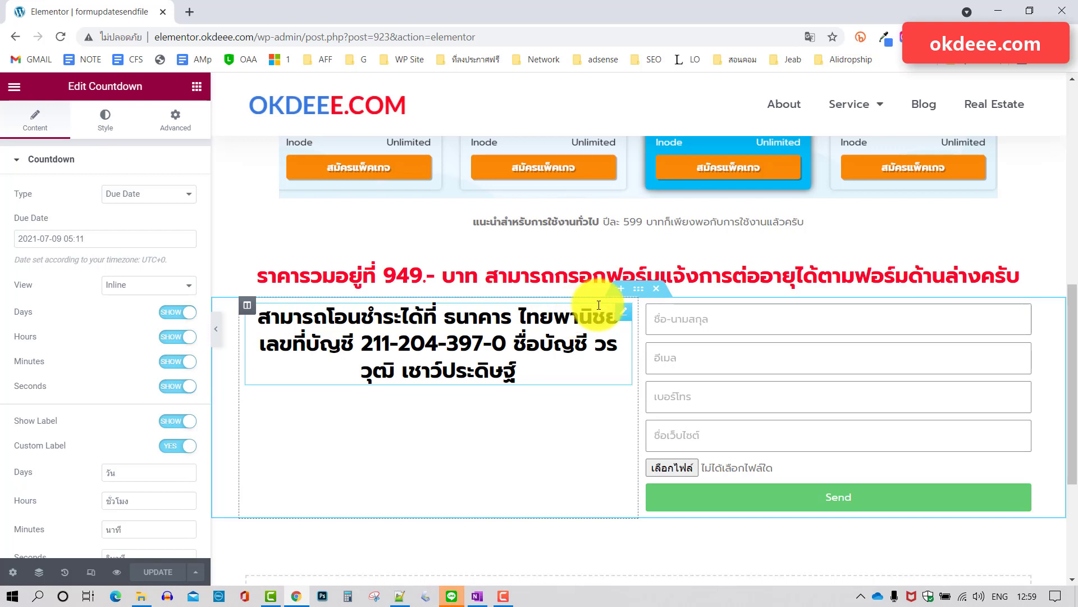
pyautogui.scroll(-2, 790, 337)
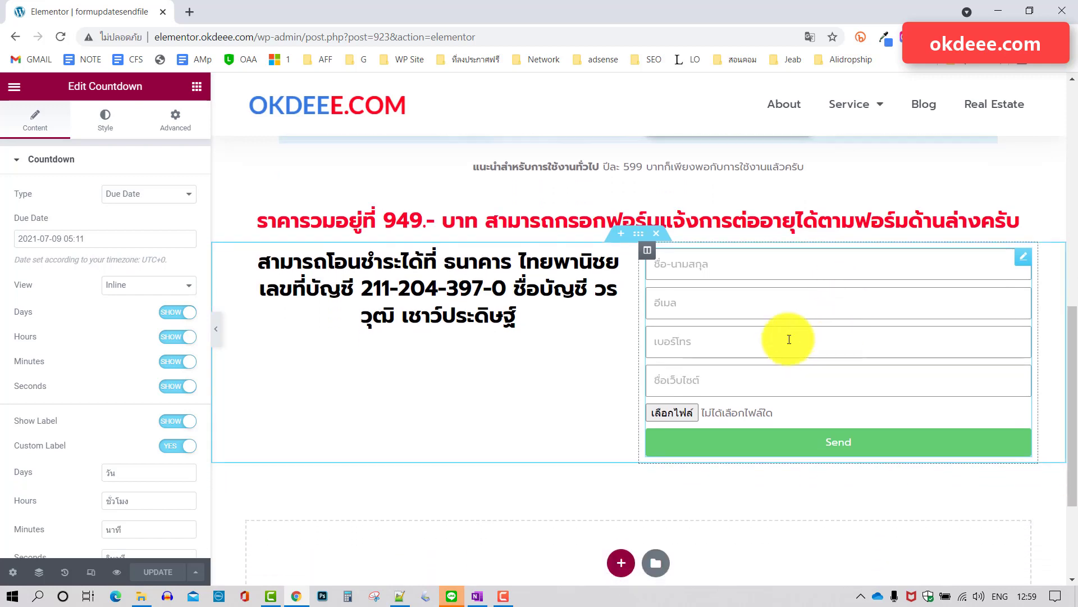
pyautogui.scroll(3, 602, 383)
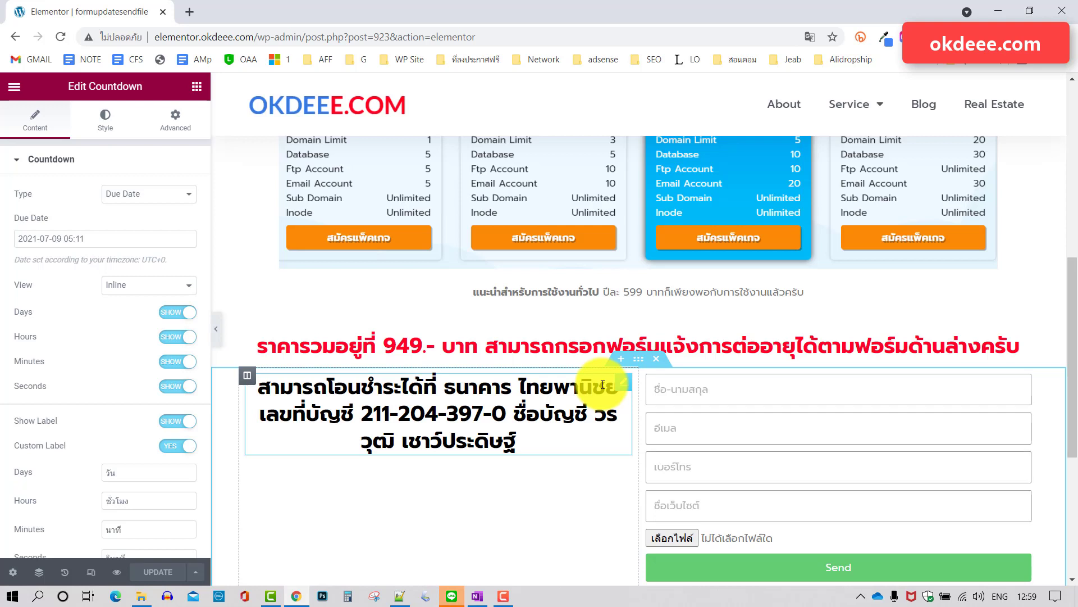
pyautogui.scroll(-2, 736, 374)
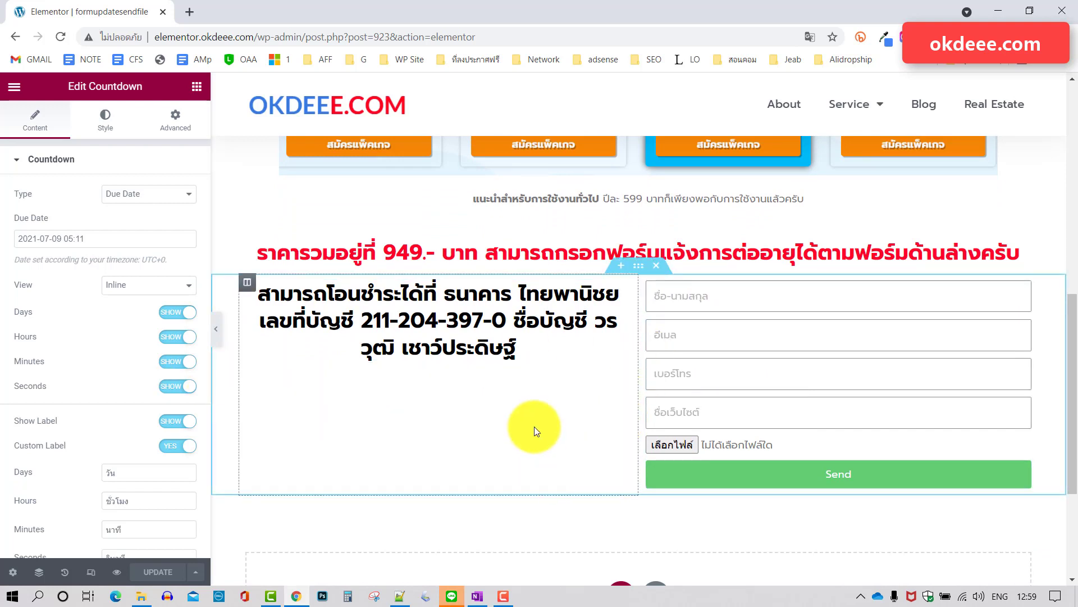
pyautogui.scroll(-1, 534, 426)
pyautogui.scroll(3, 709, 378)
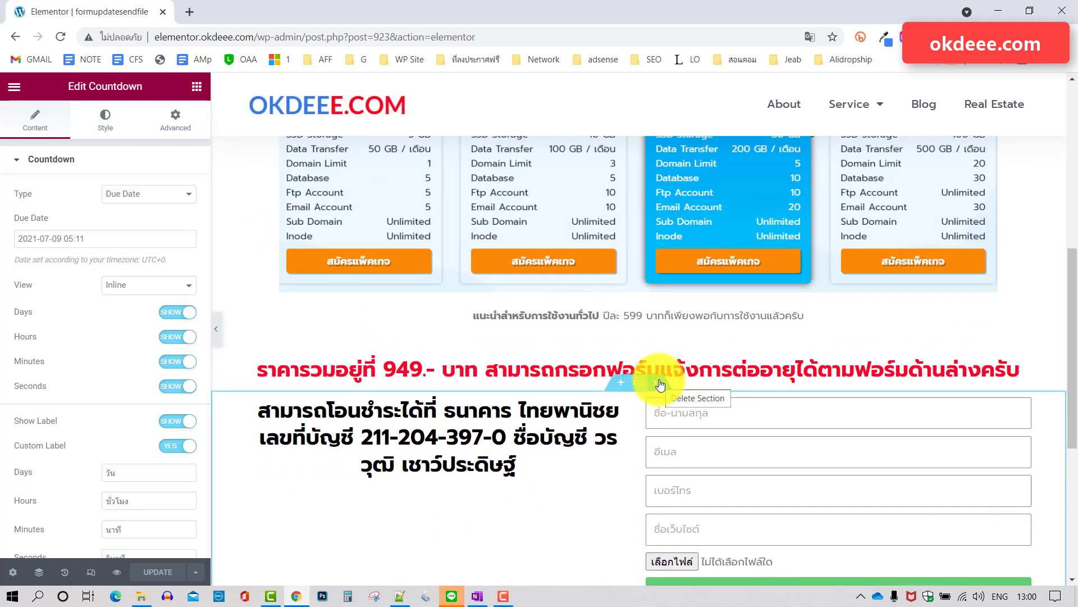
# Switch to LINE to see the 'มีคนแจ้งต่ออายุจ้า' LINE Notify alert with the submission's image link.
pyautogui.scroll(-1, 761, 339)
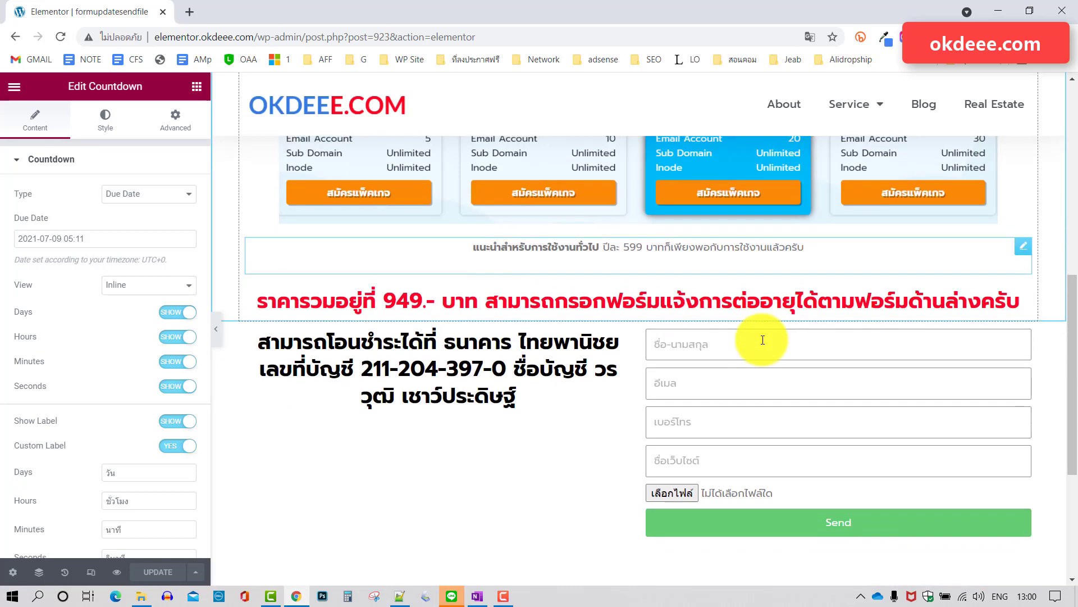
pyautogui.scroll(-1, 762, 340)
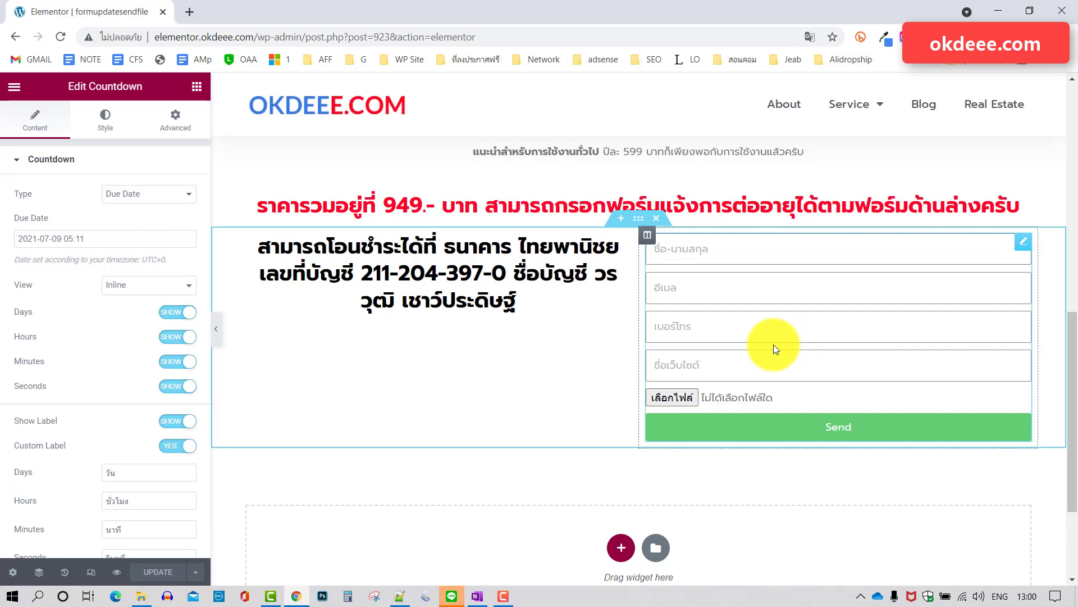
pyautogui.scroll(-1, 716, 336)
pyautogui.scroll(-3, 716, 335)
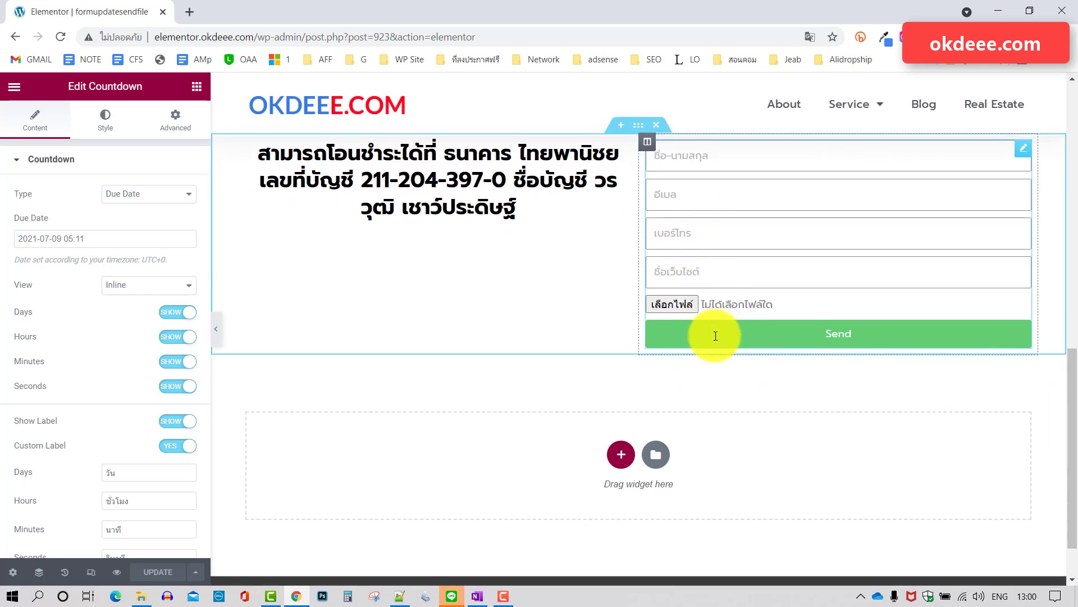
pyautogui.scroll(5, 716, 337)
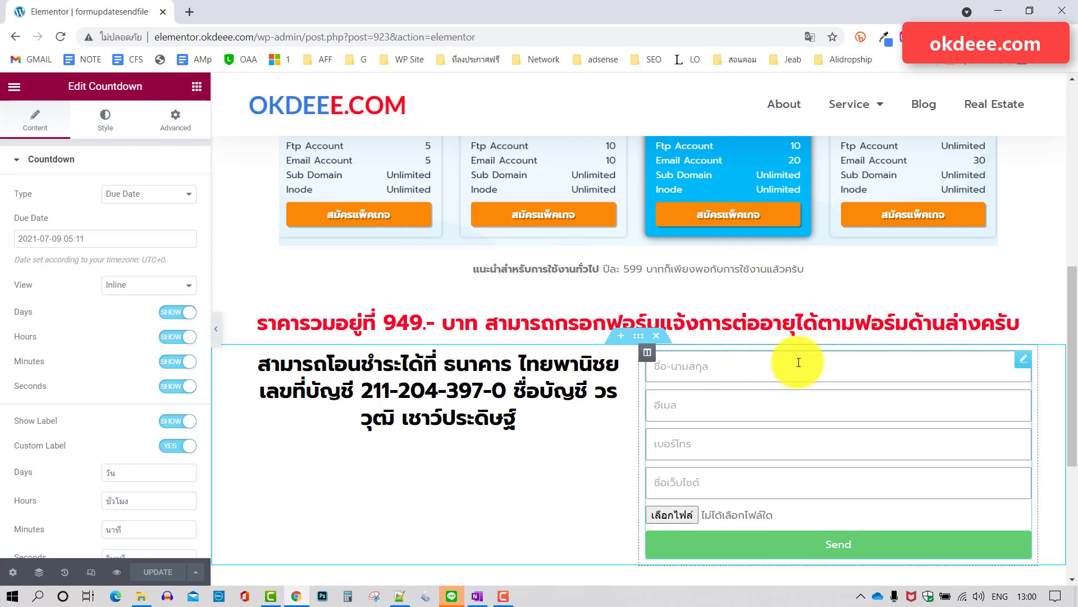
pyautogui.scroll(-2, 799, 362)
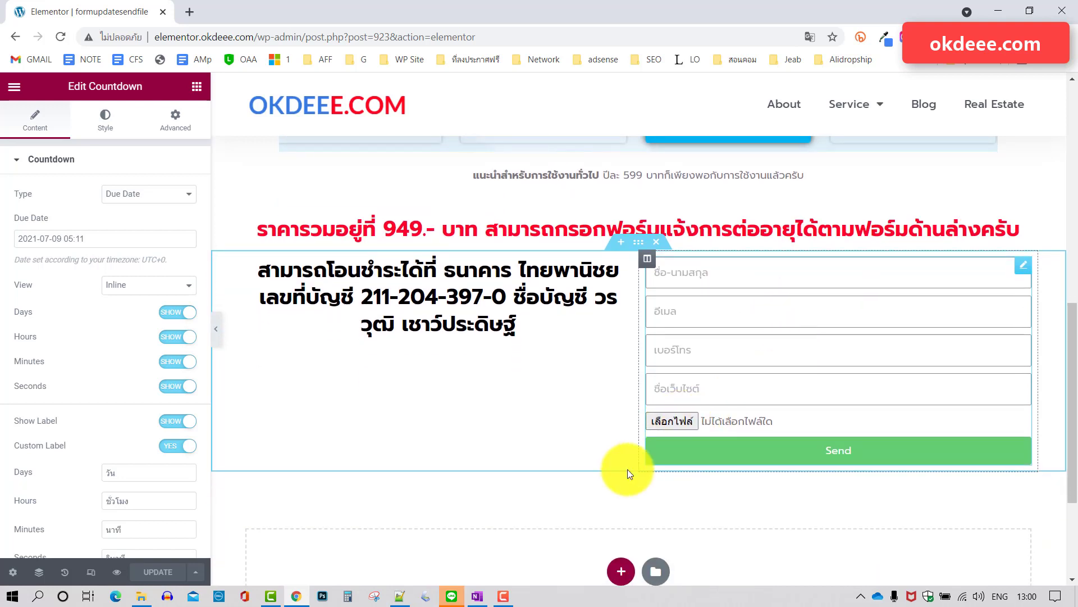
pyautogui.click(445, 594)
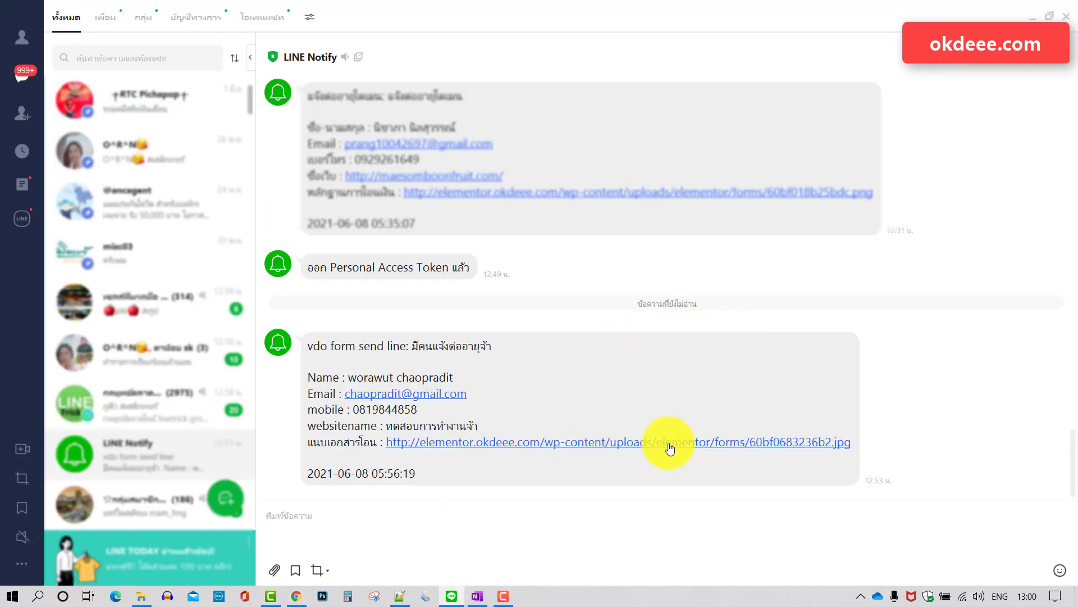
# Save the 60bf0683236b2.jpg transfer slip attachment to the Desktop, view it, then close the viewer.
pyautogui.click(565, 449)
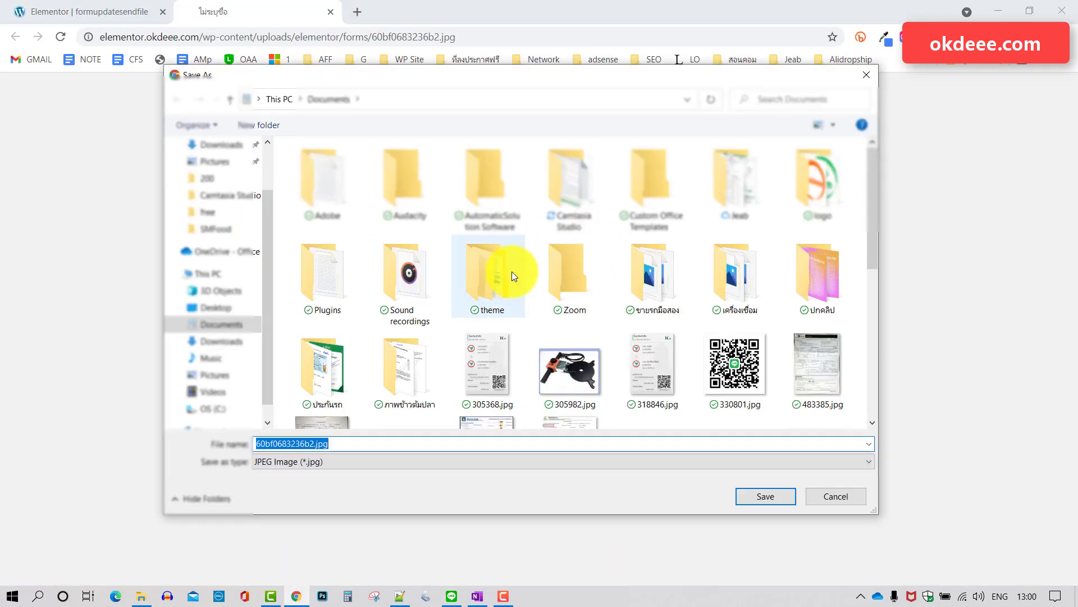
pyautogui.click(214, 308)
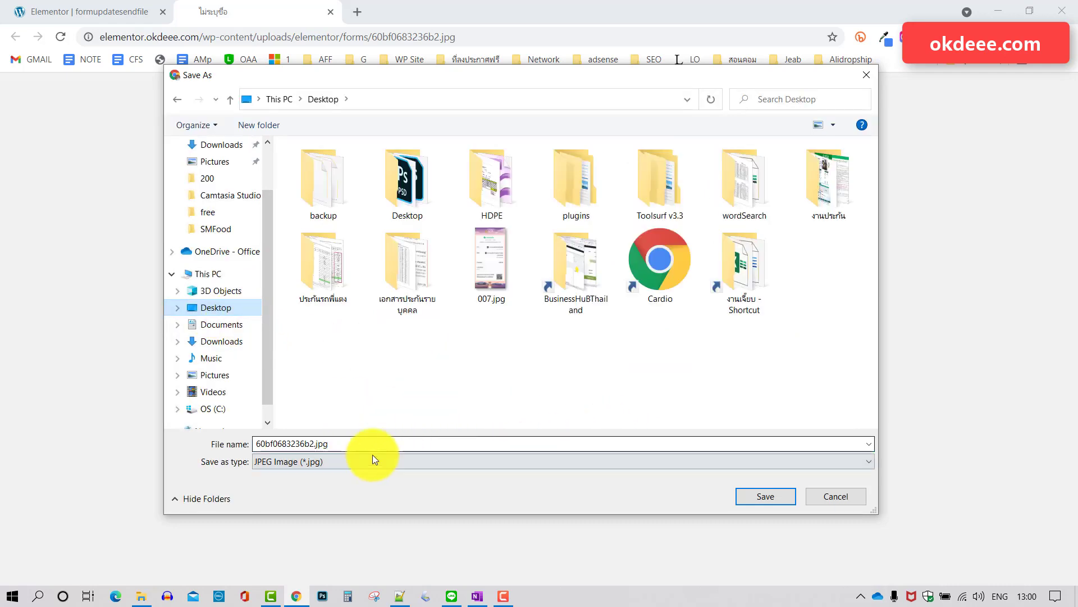
pyautogui.click(768, 496)
pyautogui.hotkey('ctrl', 'w')
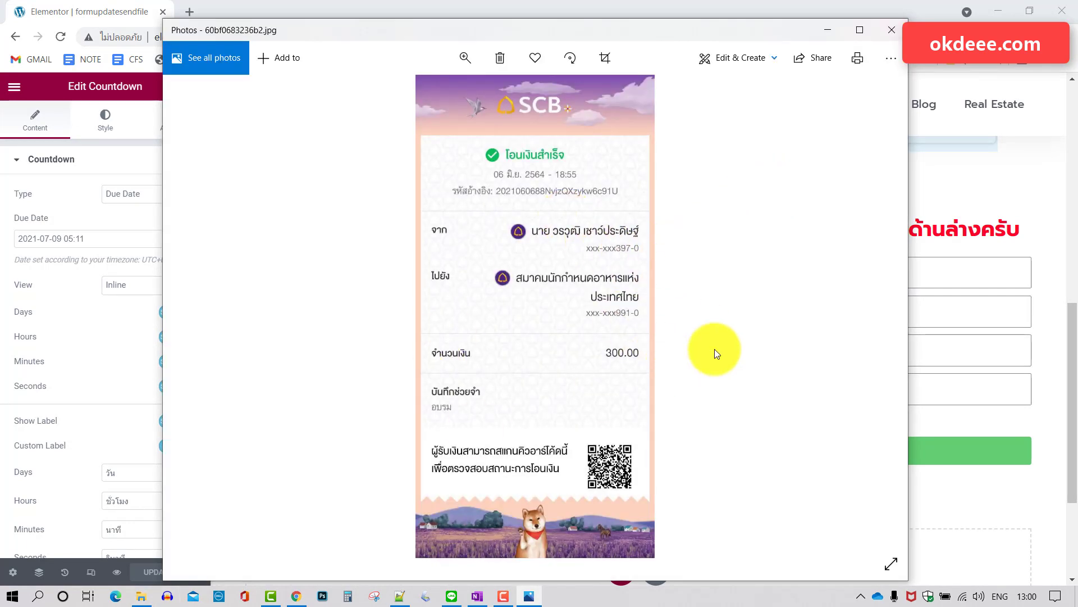
pyautogui.click(893, 31)
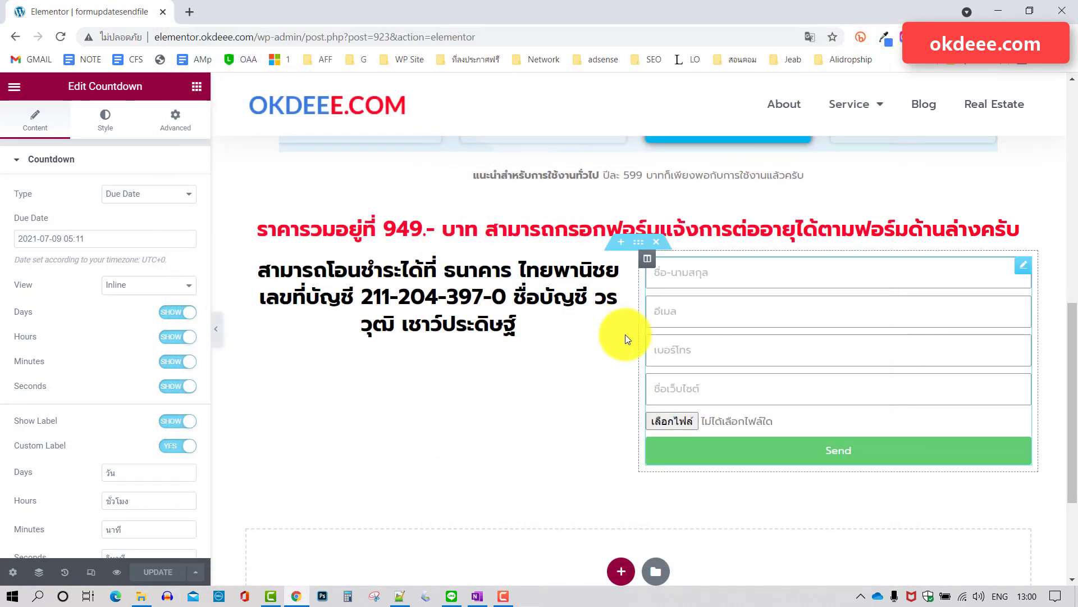